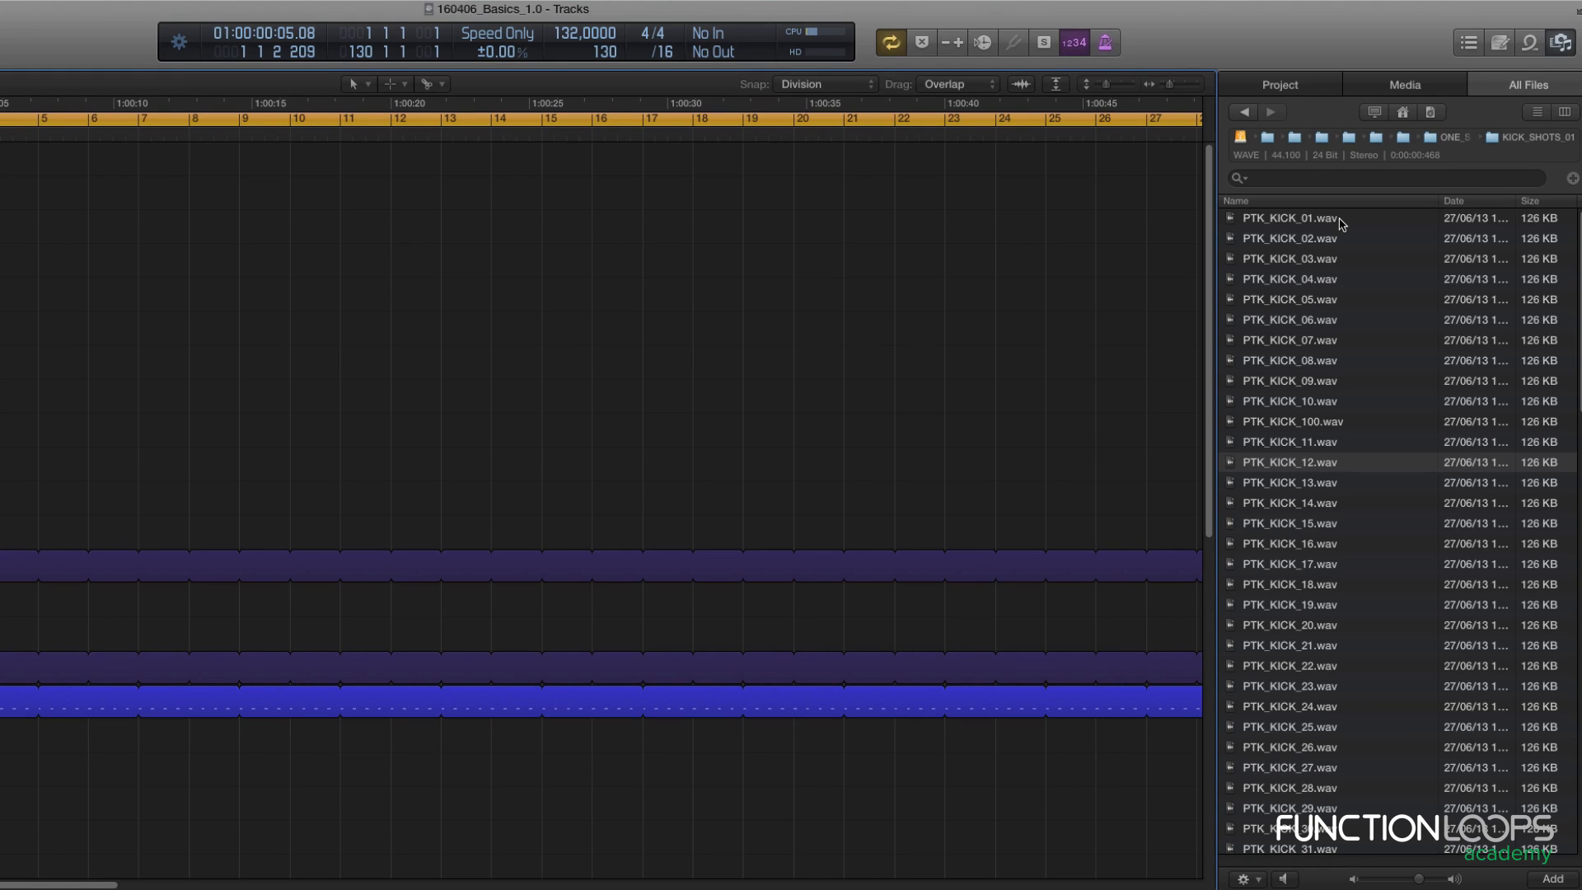
Audition several kick samples in KICK_SHOTS_01 and place PTK_KICK_100.wav at bar 1 of the Kick track.
left_click(1342, 221)
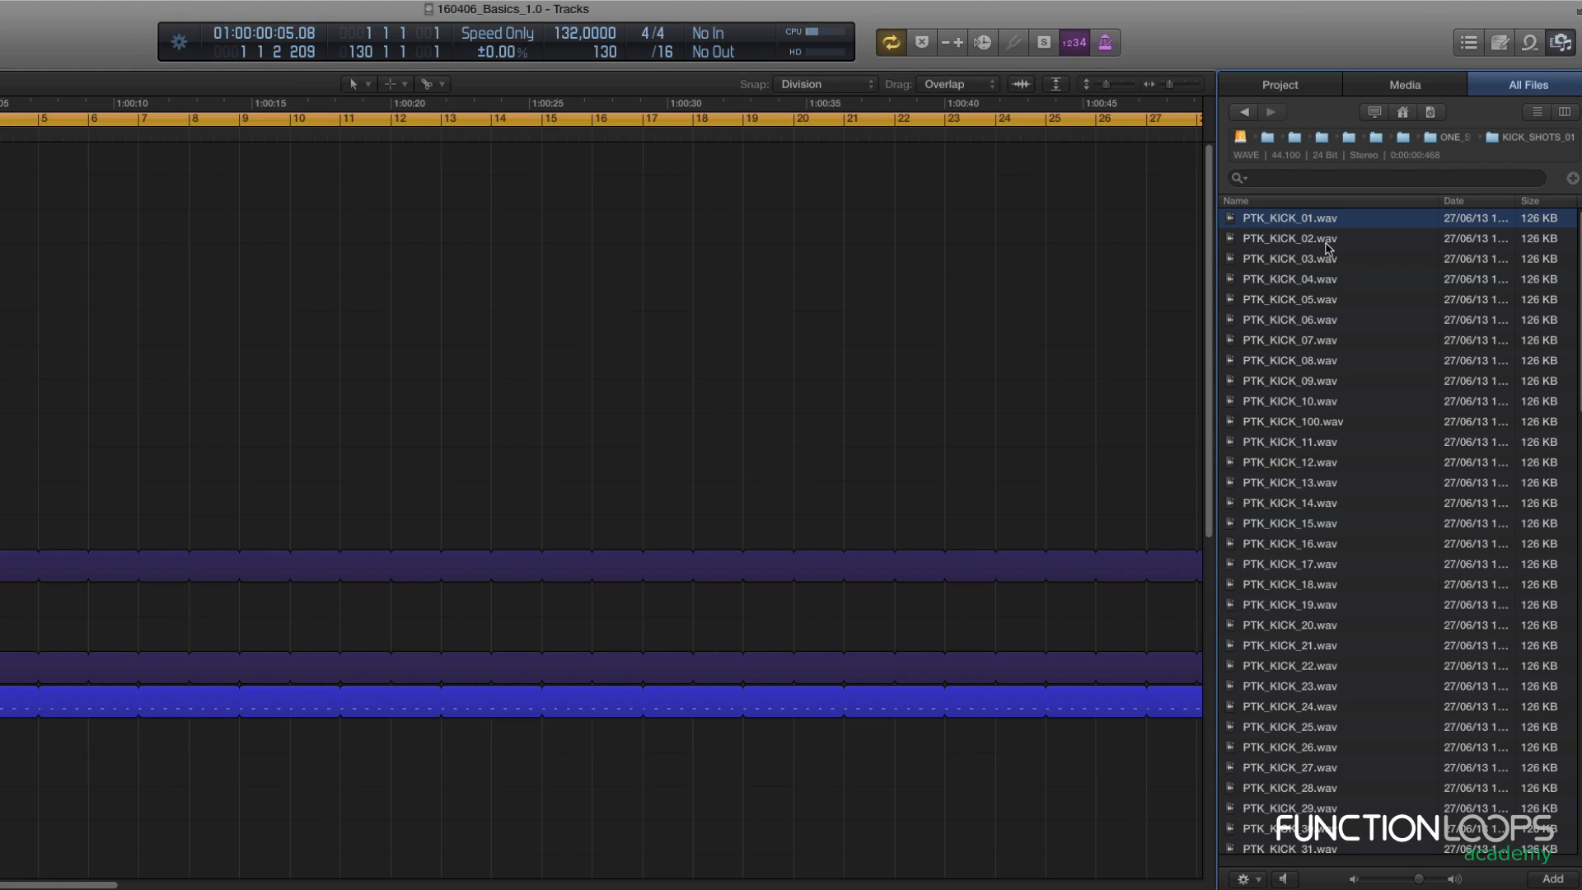
left_click(1336, 265)
left_click(1348, 302)
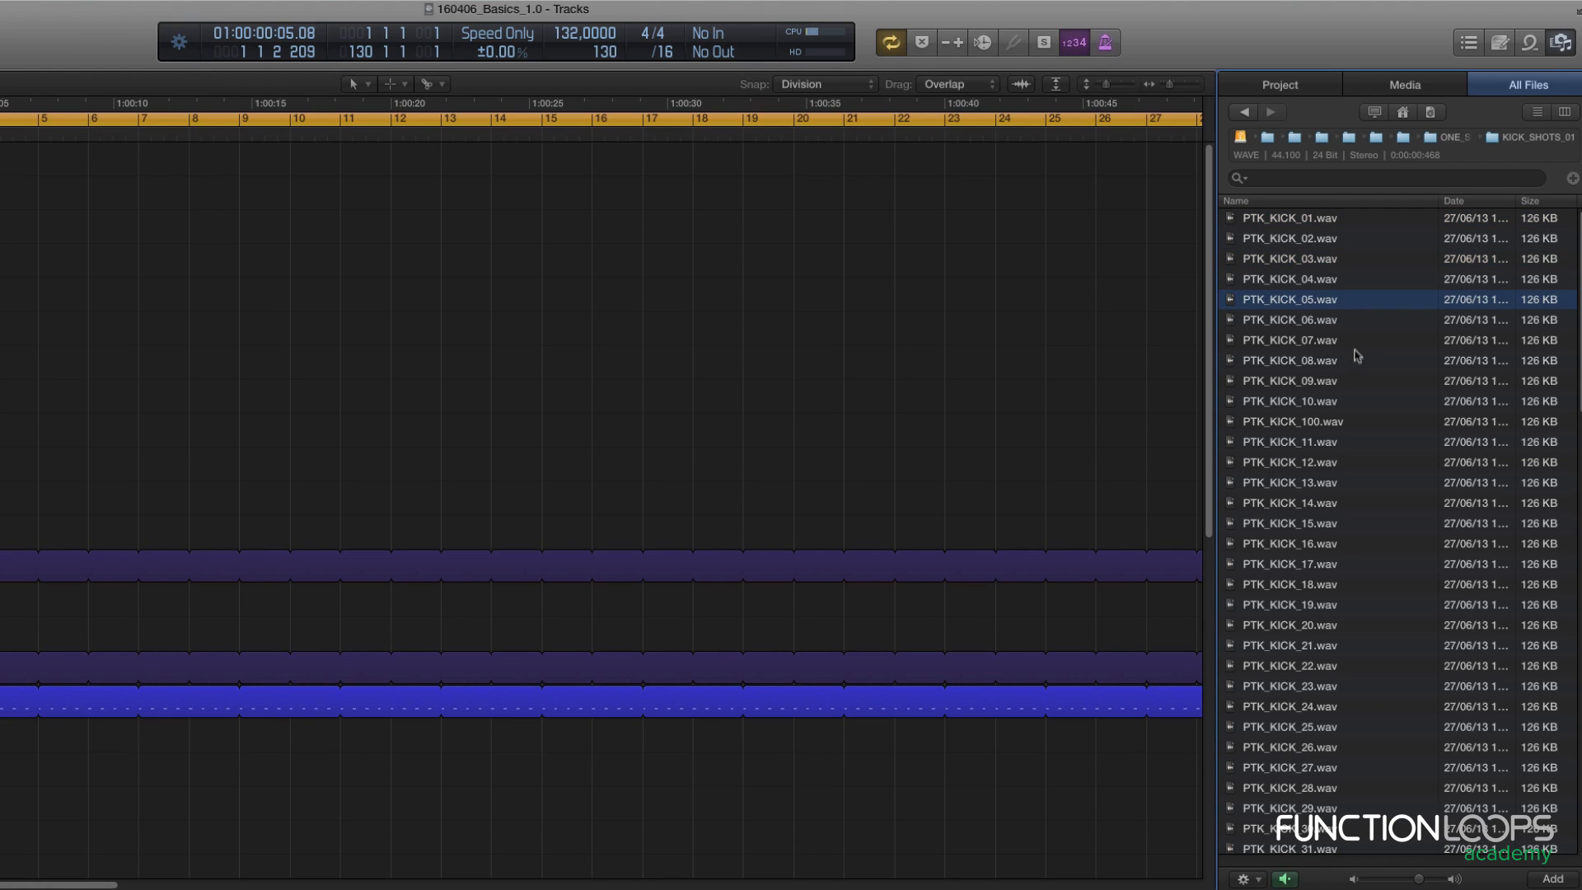
left_click(1348, 342)
left_click(1341, 383)
left_click(1346, 427)
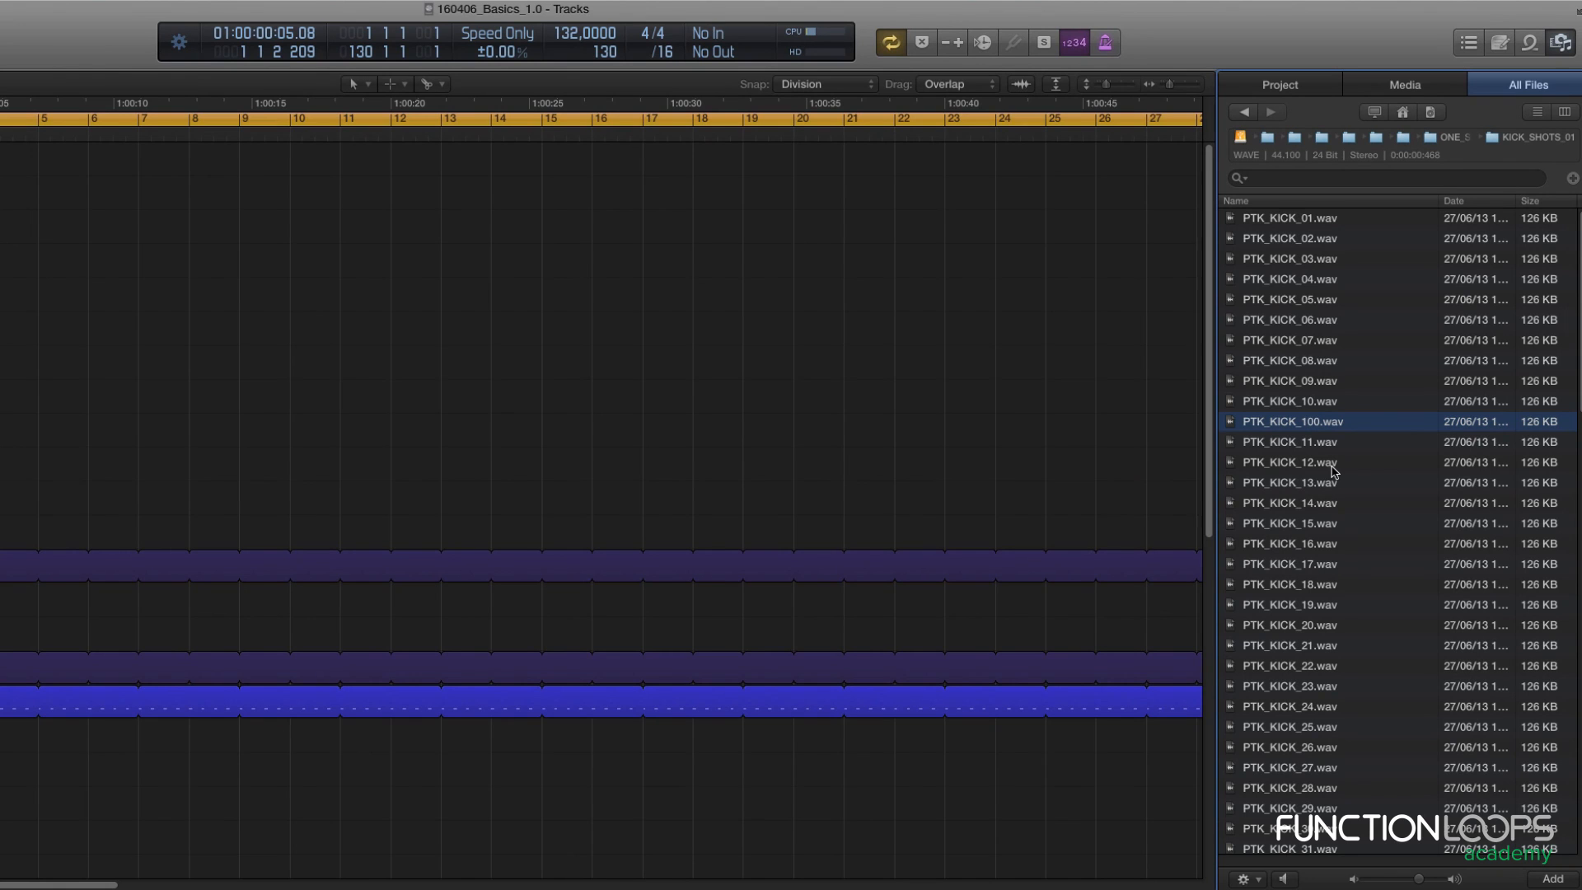
left_click_drag(1317, 427, 47, 371)
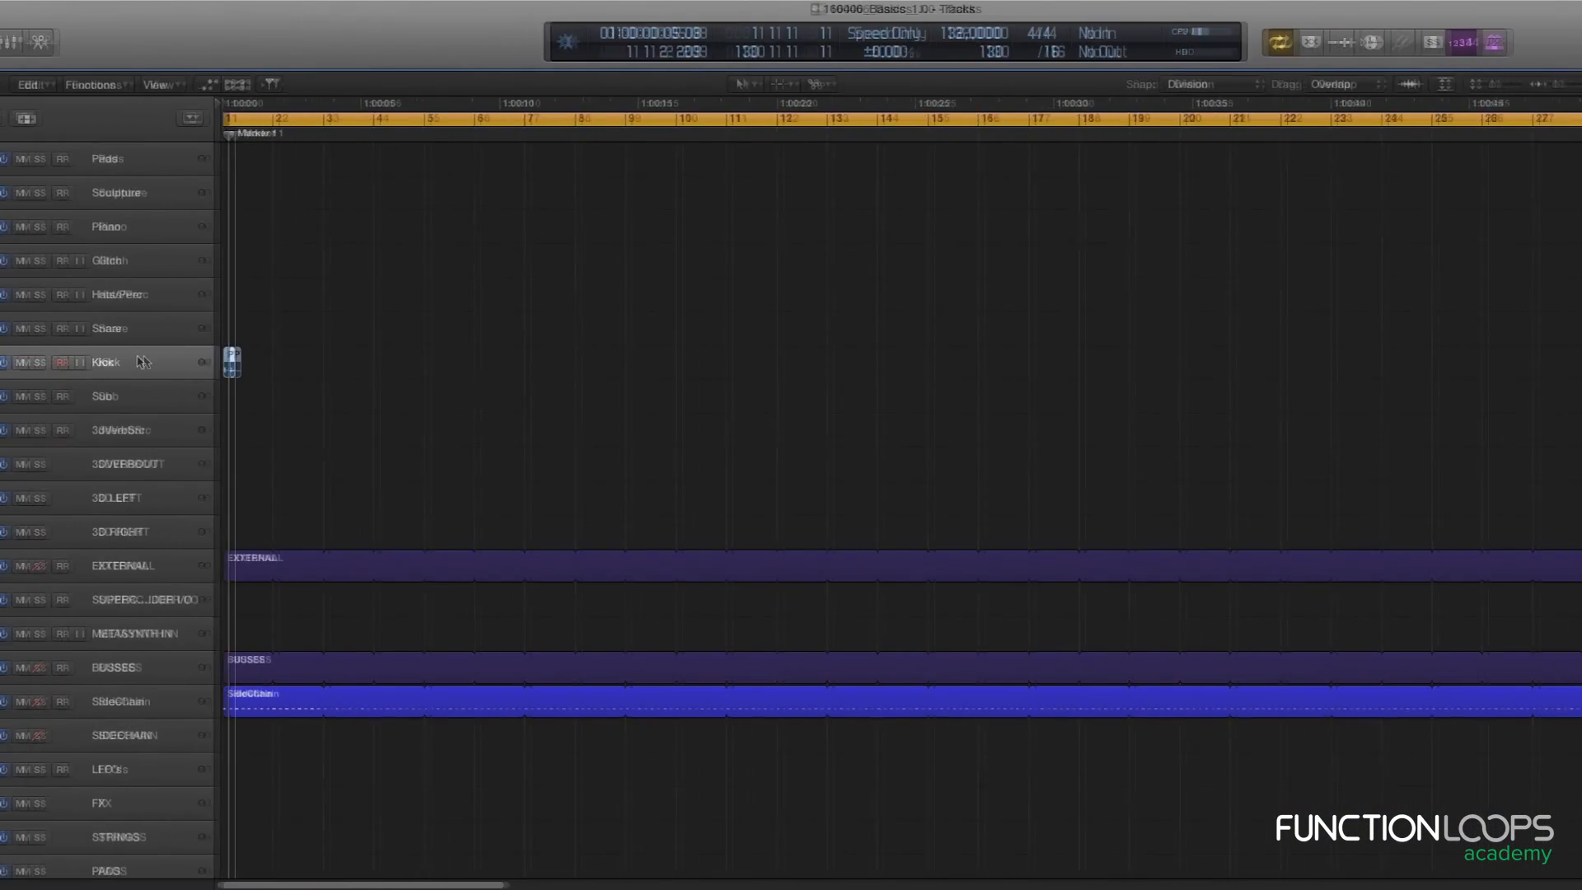
key("super+Right")
key("super+Right")
key("super+Right")
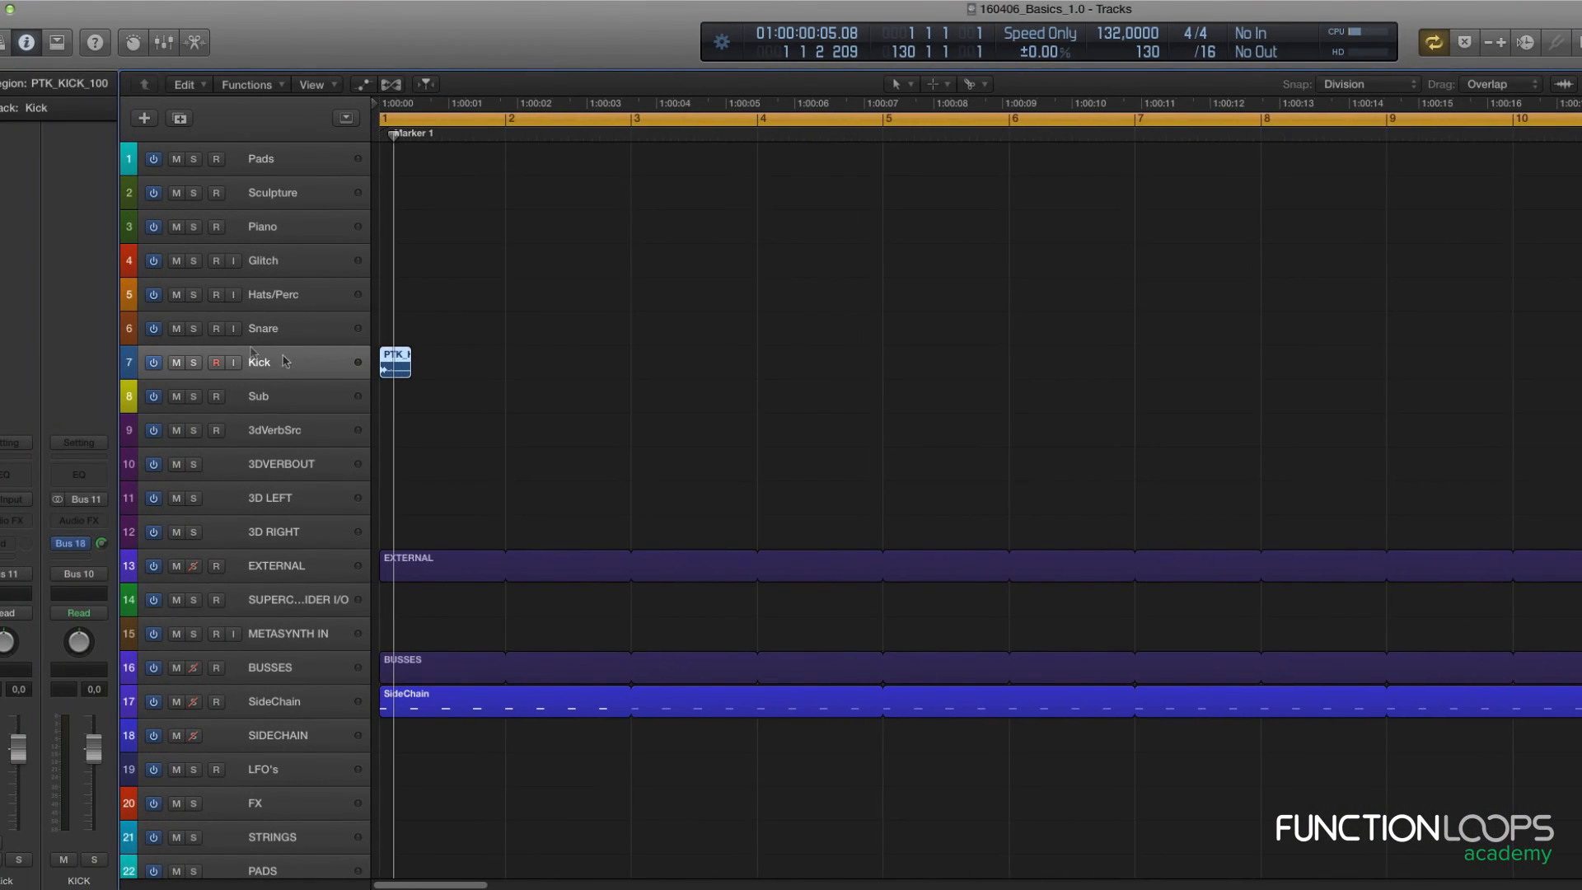
Insert a stereo FF Pro-Q 2 equalizer on the Kick track and move its window clear of the kick region.
left_click(18, 524)
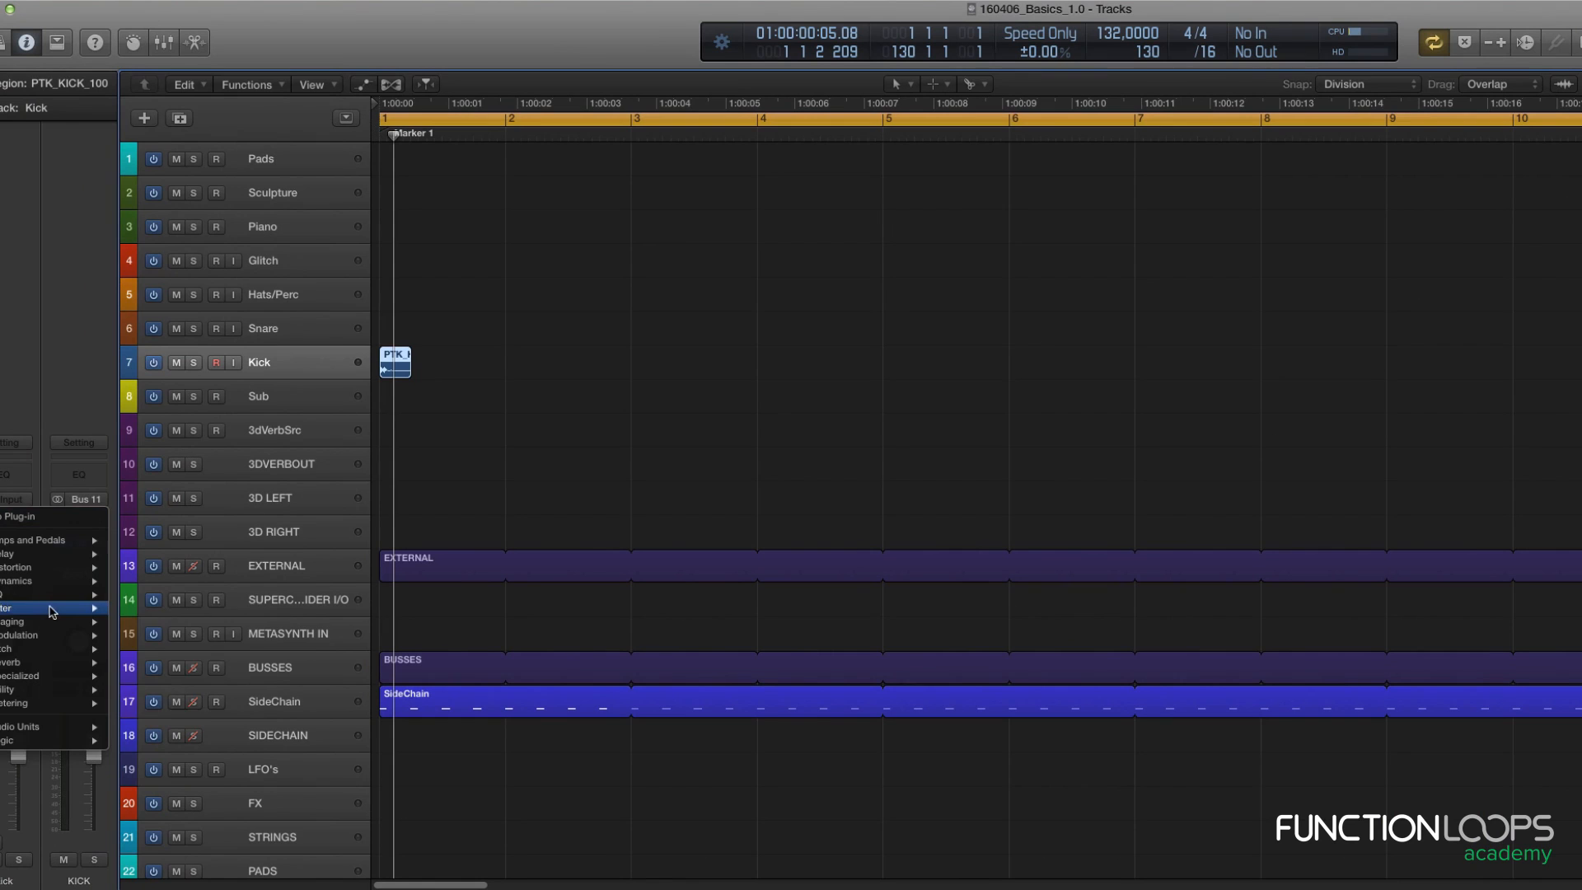
mouse_move(55, 596)
mouse_move(173, 607)
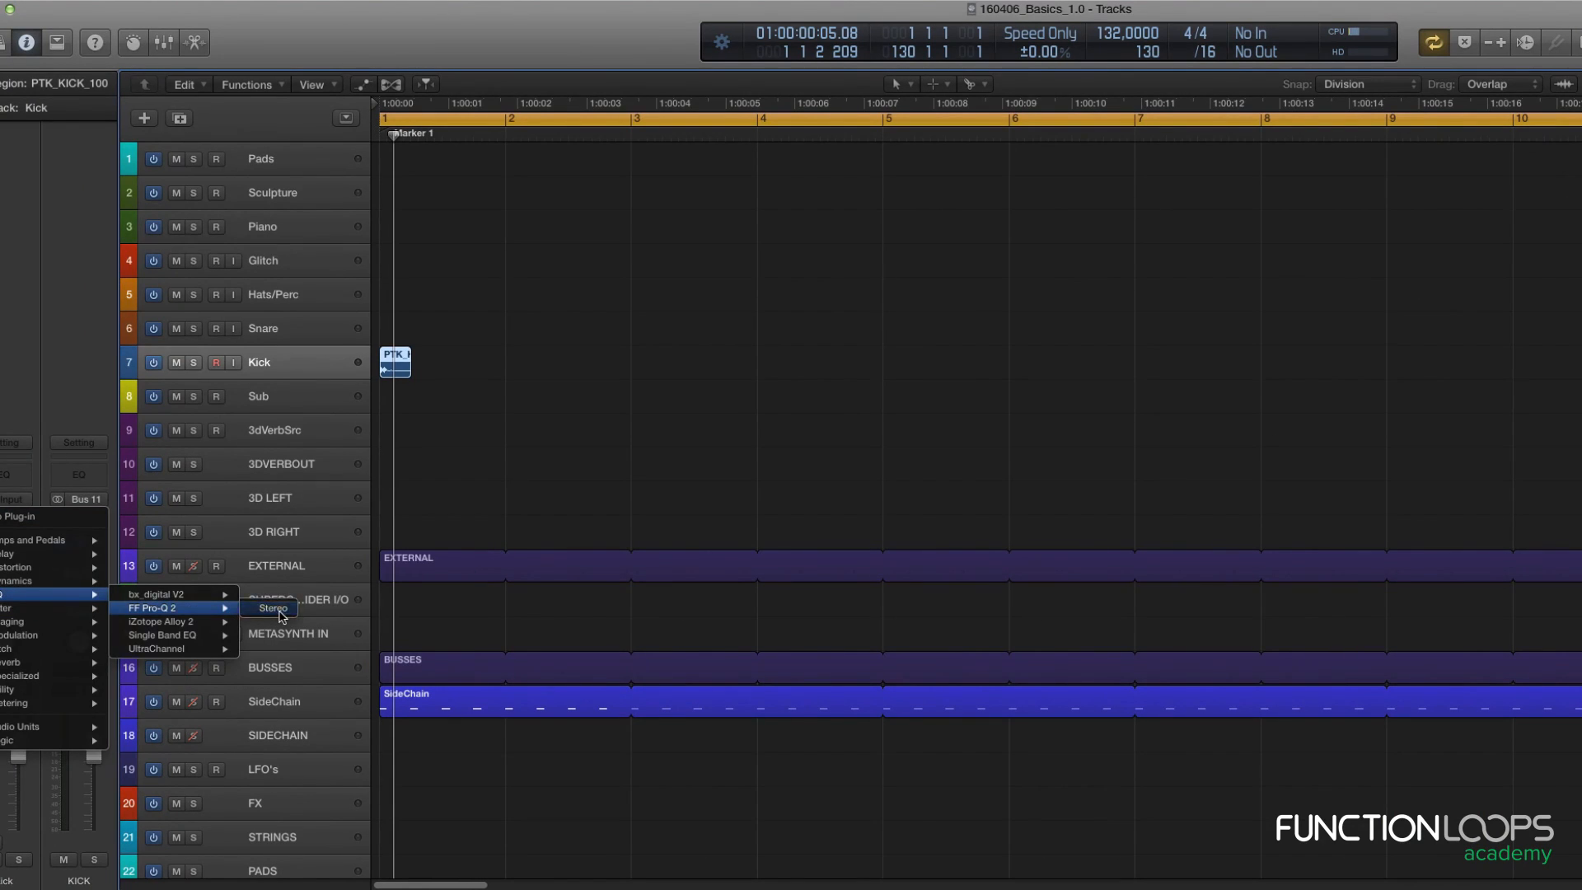
left_click(272, 618)
left_click_drag(548, 54, 1220, 31)
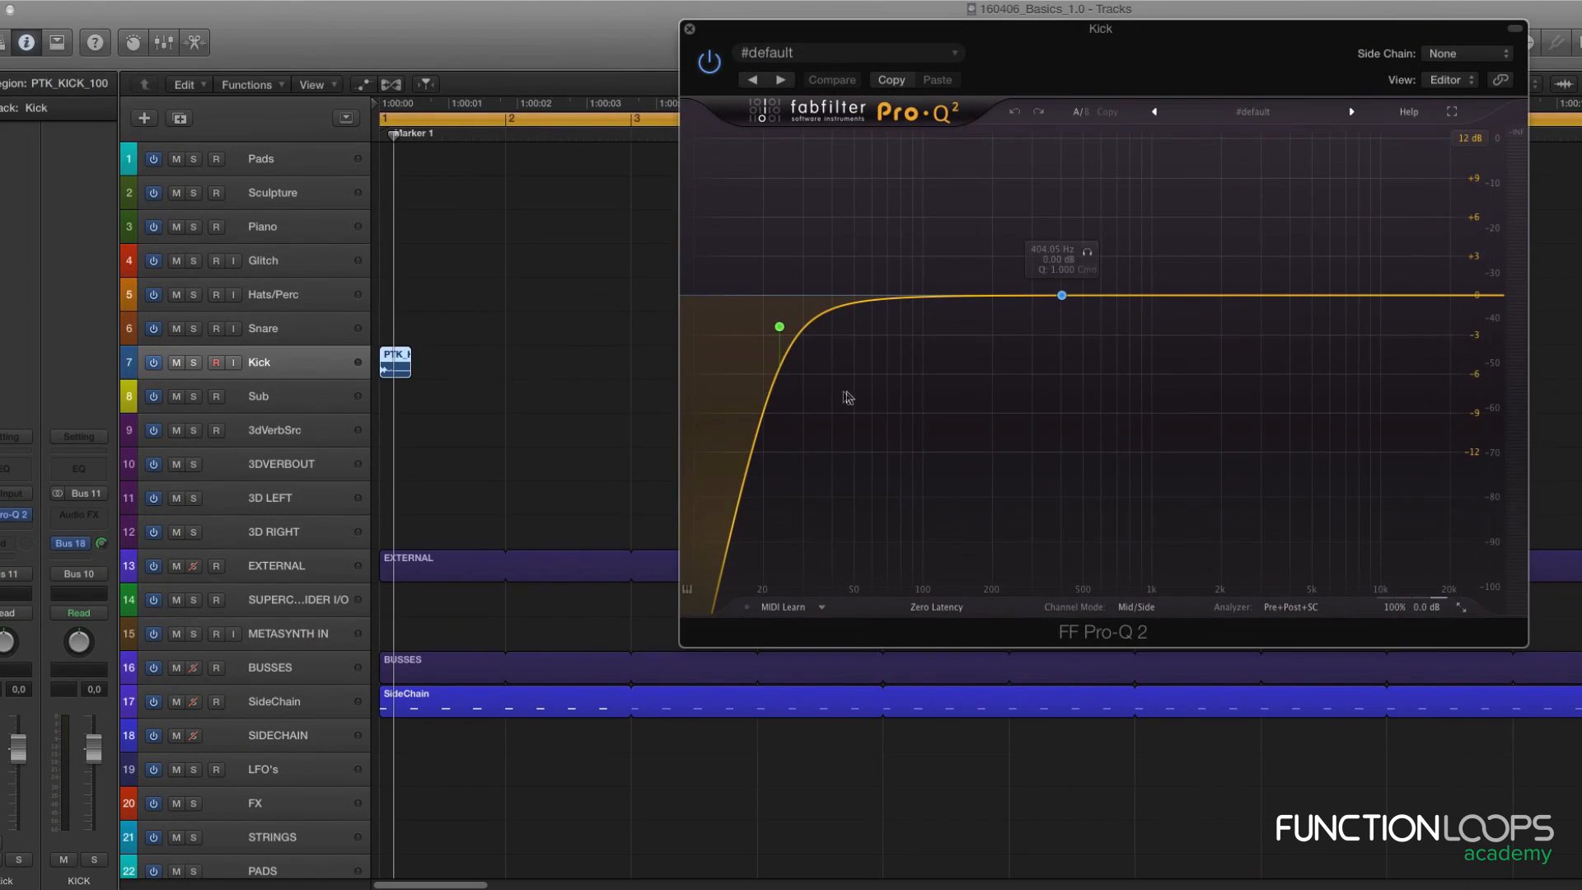
Lower the equalizer's Low Cut band to about 22 Hz and play back the kick.
left_click_drag(779, 330, 772, 311)
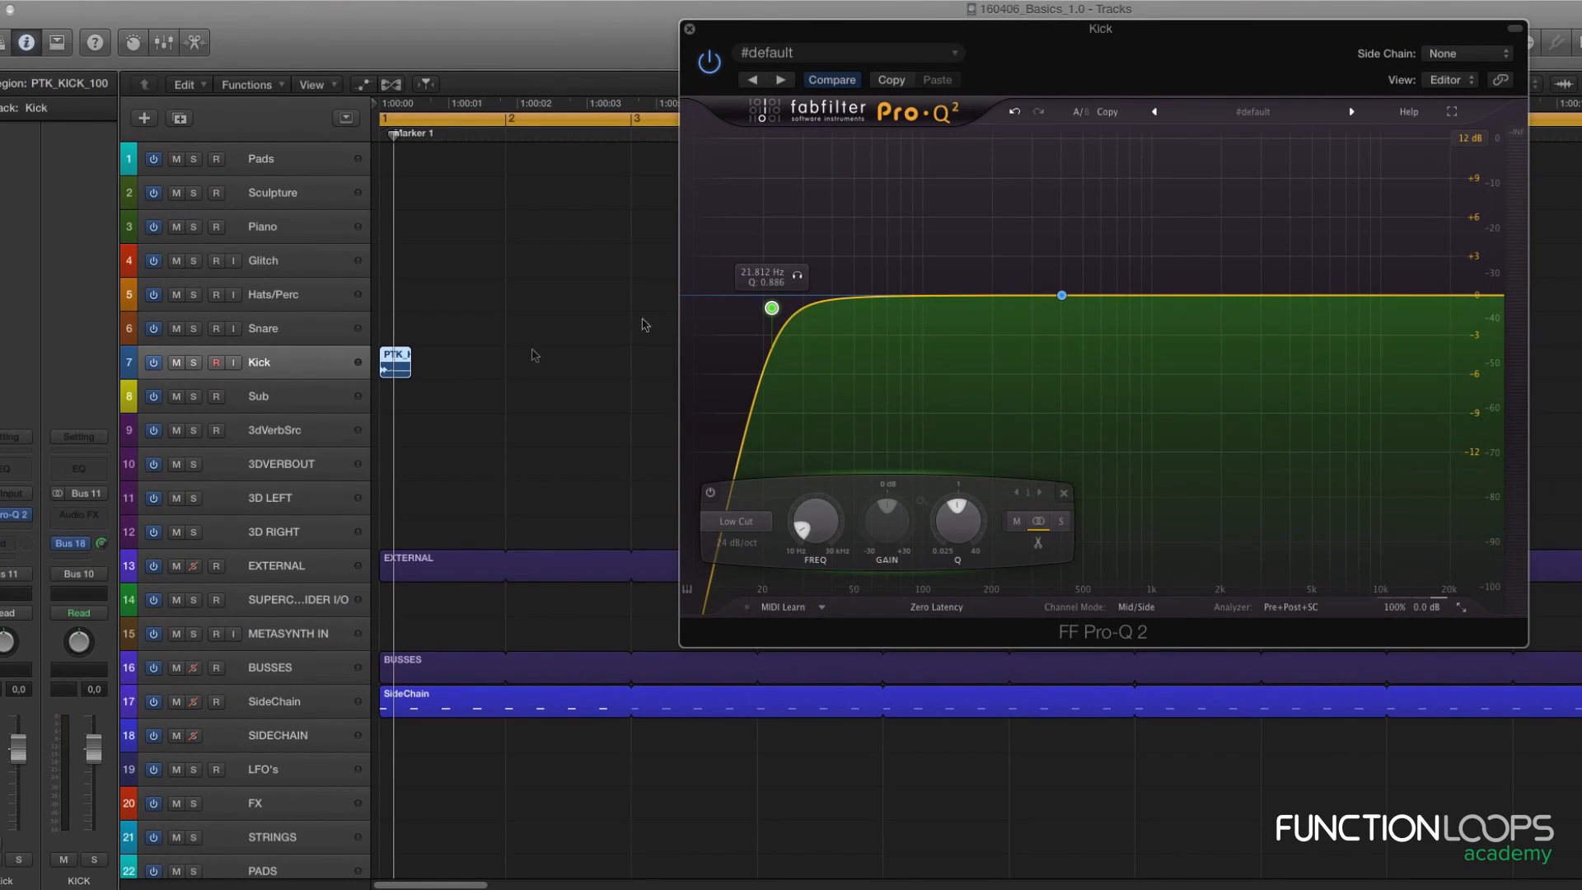
key("space")
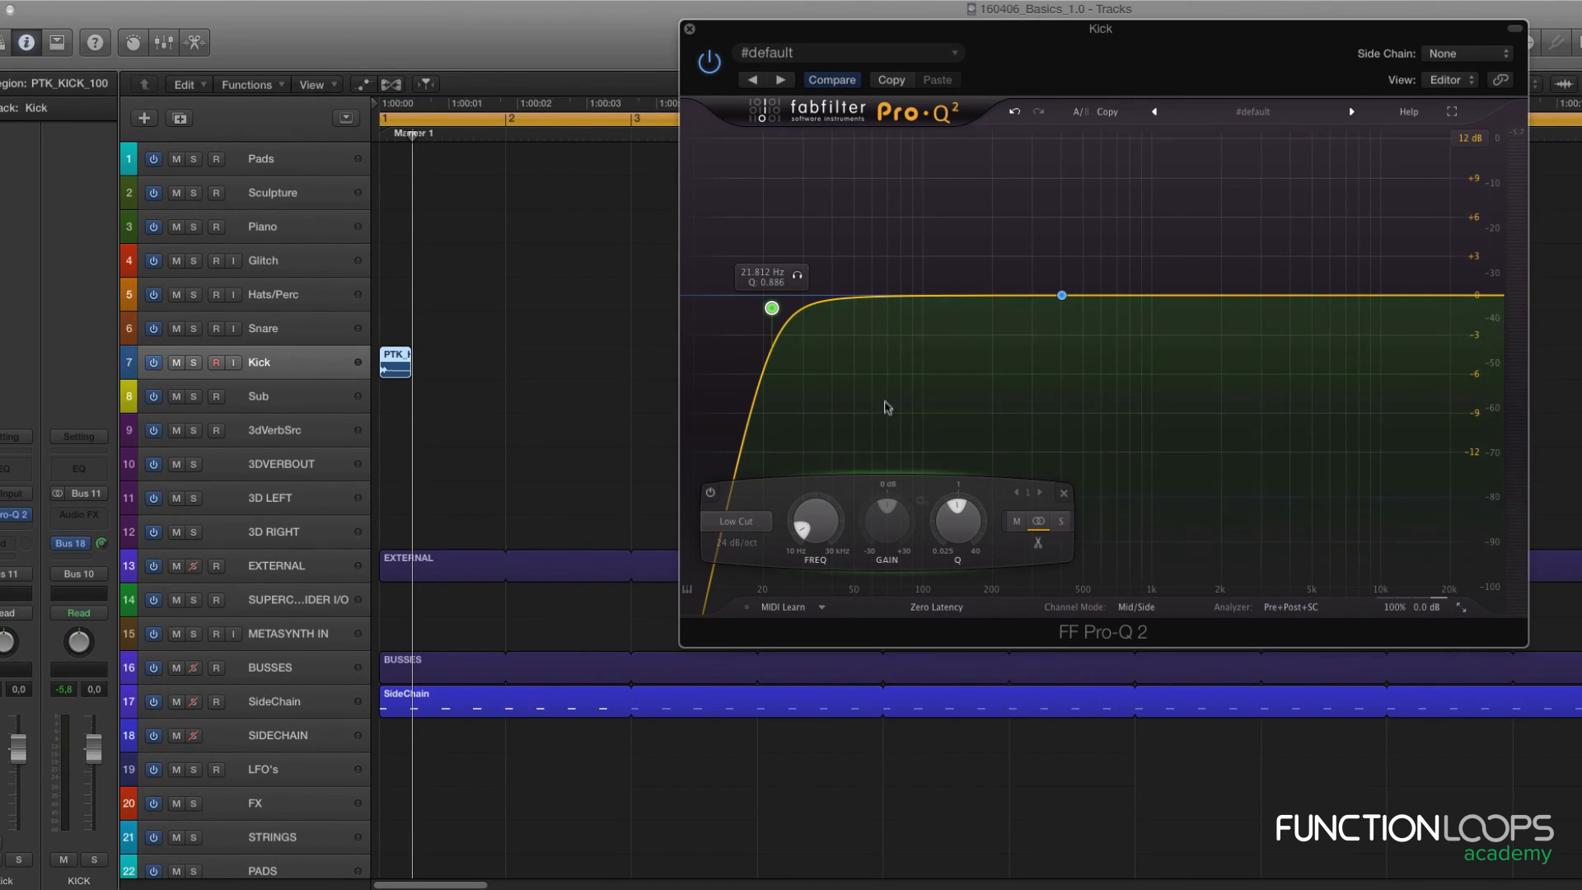
key("space")
key("space")
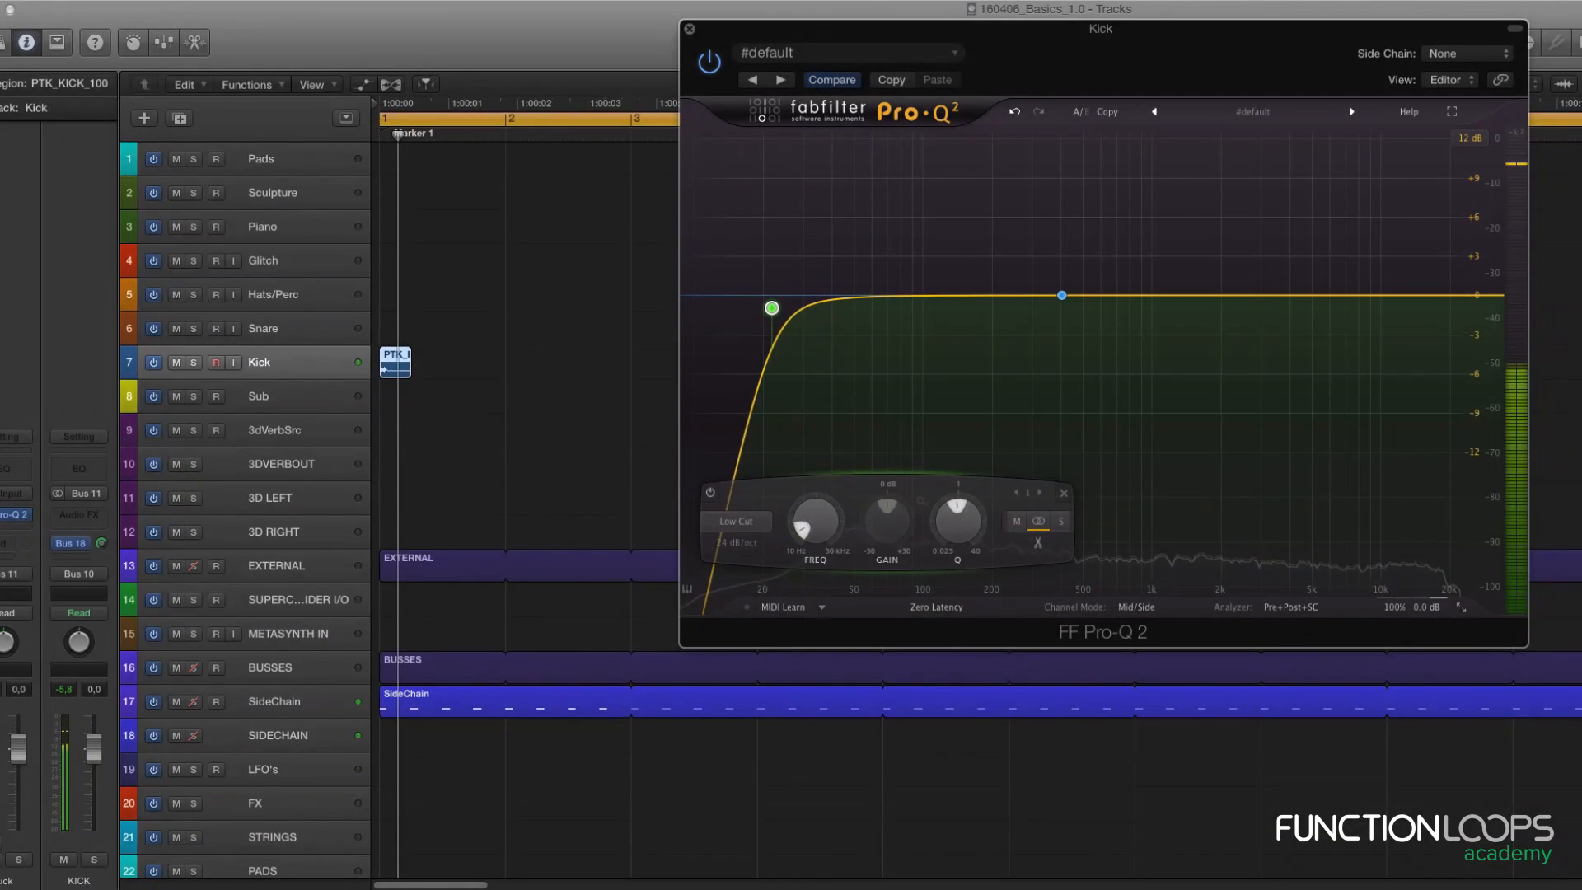
key("super+w")
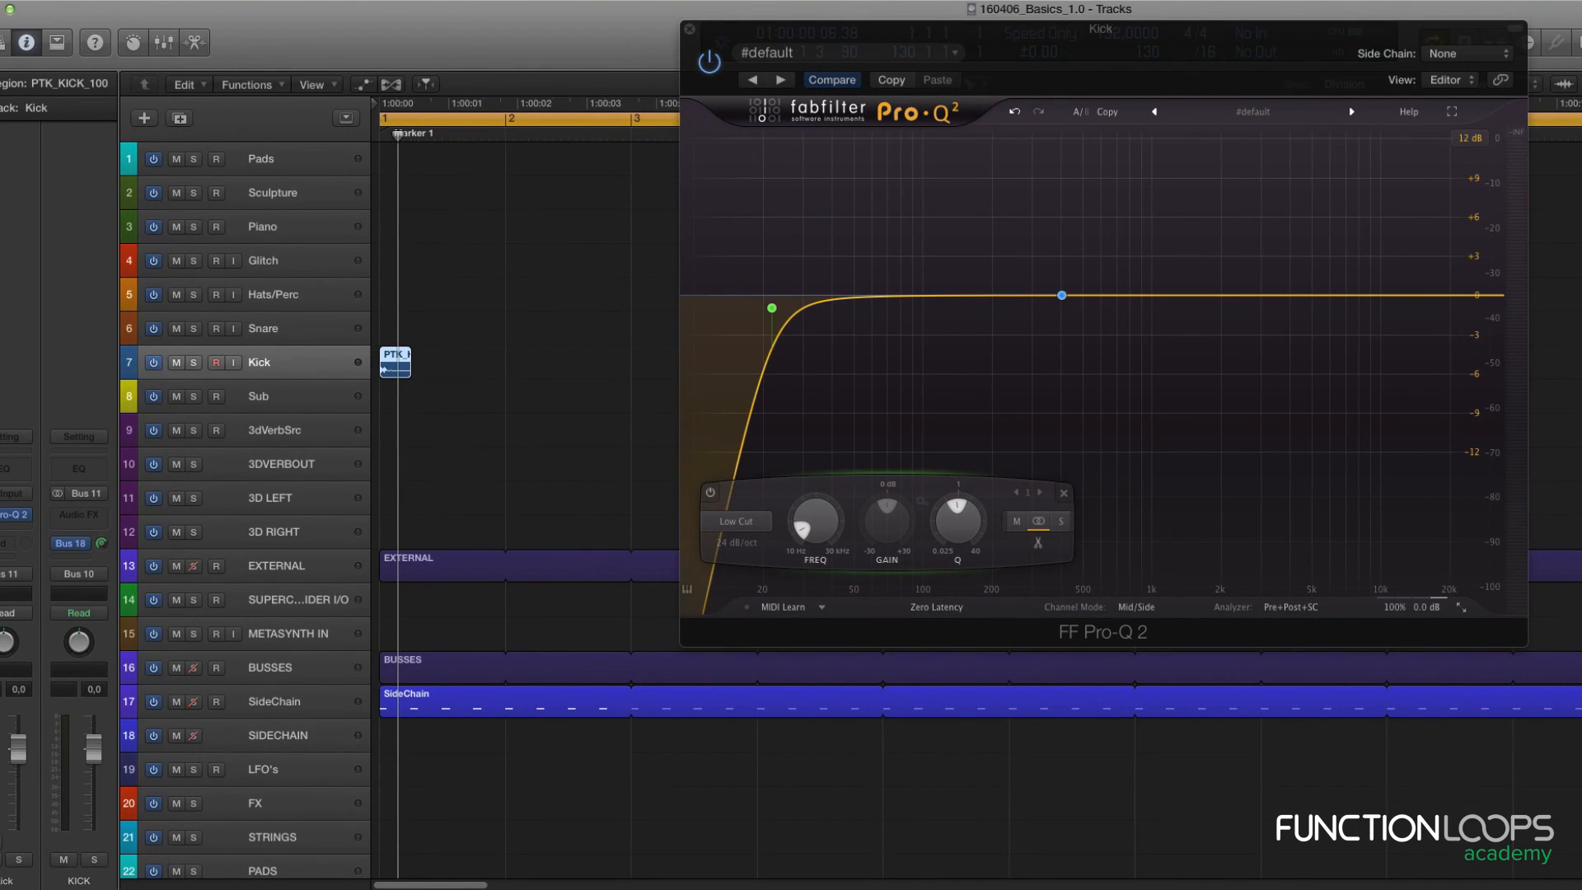
Try out the PTK_KICK_04 sample at bar 2 of the Kick track for comparison and delete it.
left_click_drag(1574, 248, 514, 363)
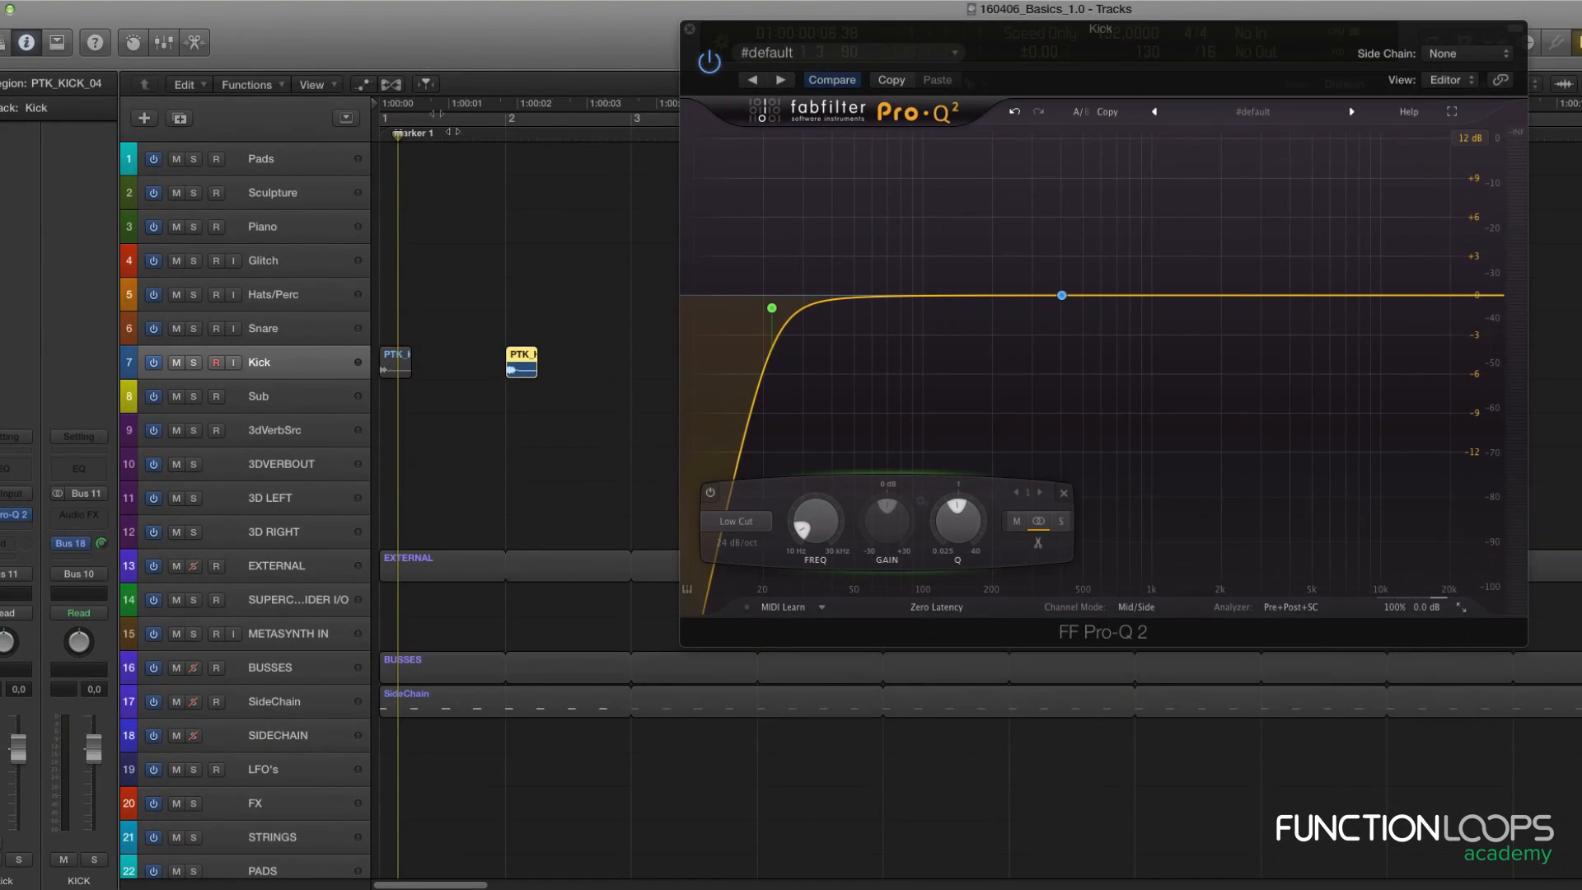
key("space")
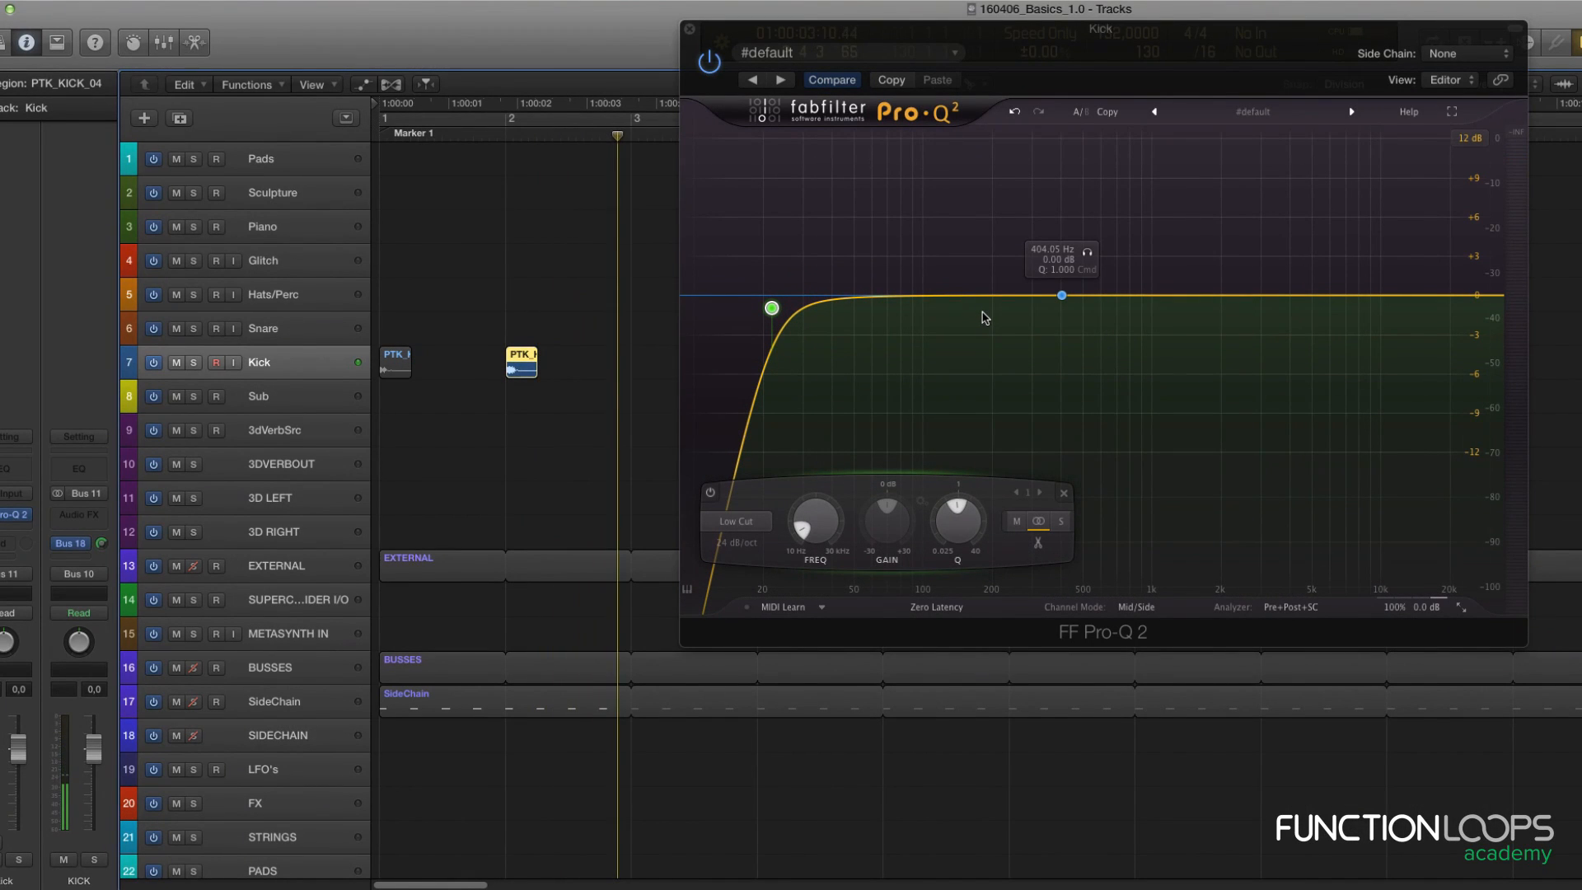
left_click(471, 140)
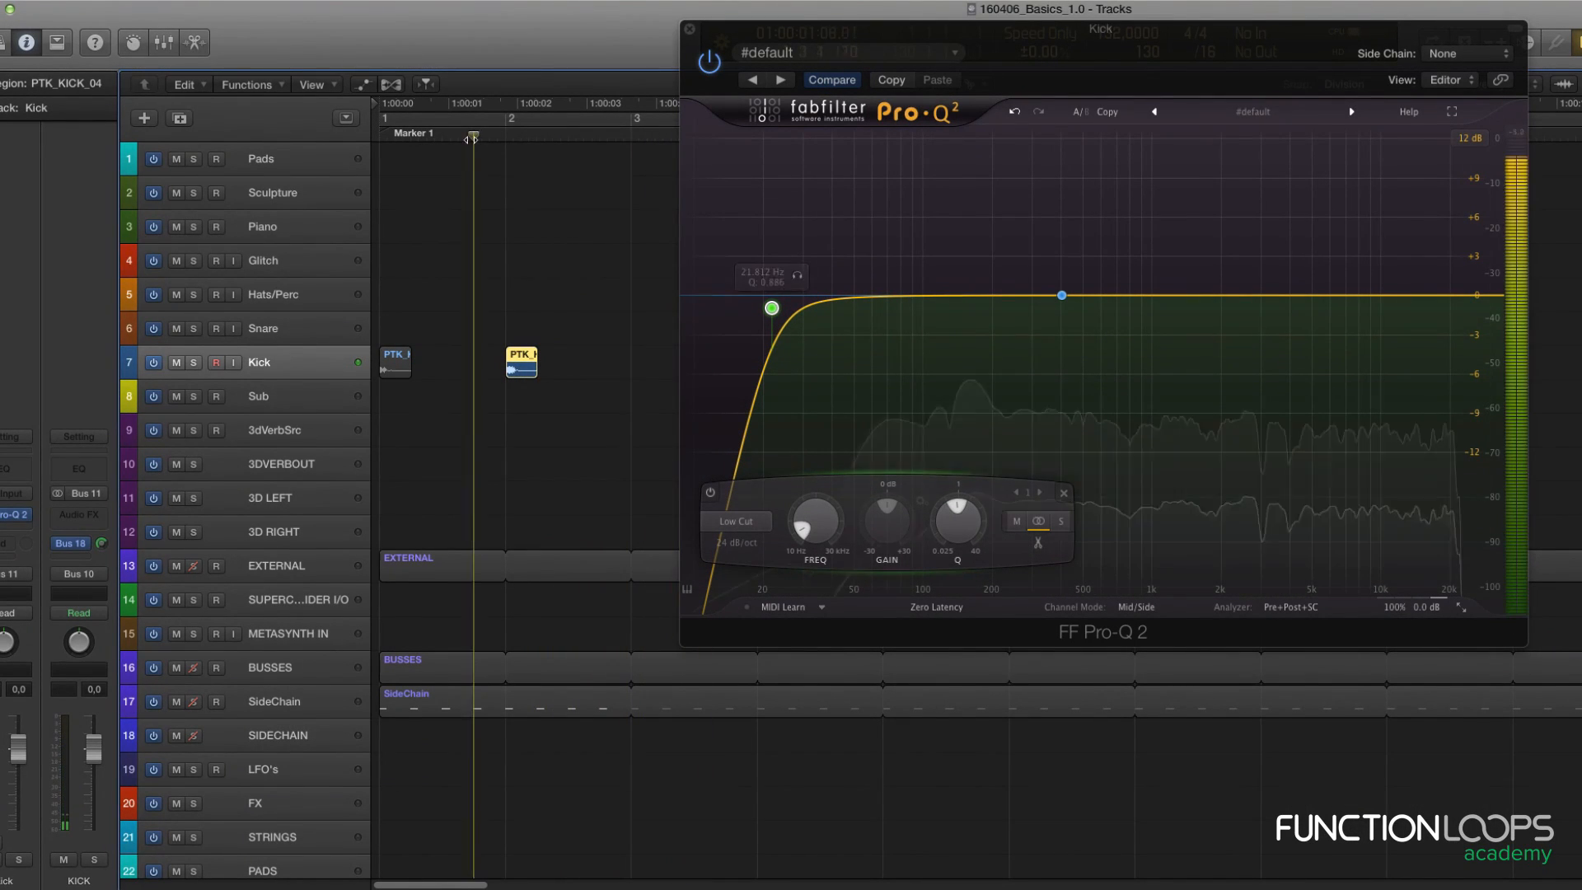
key("c")
key("space")
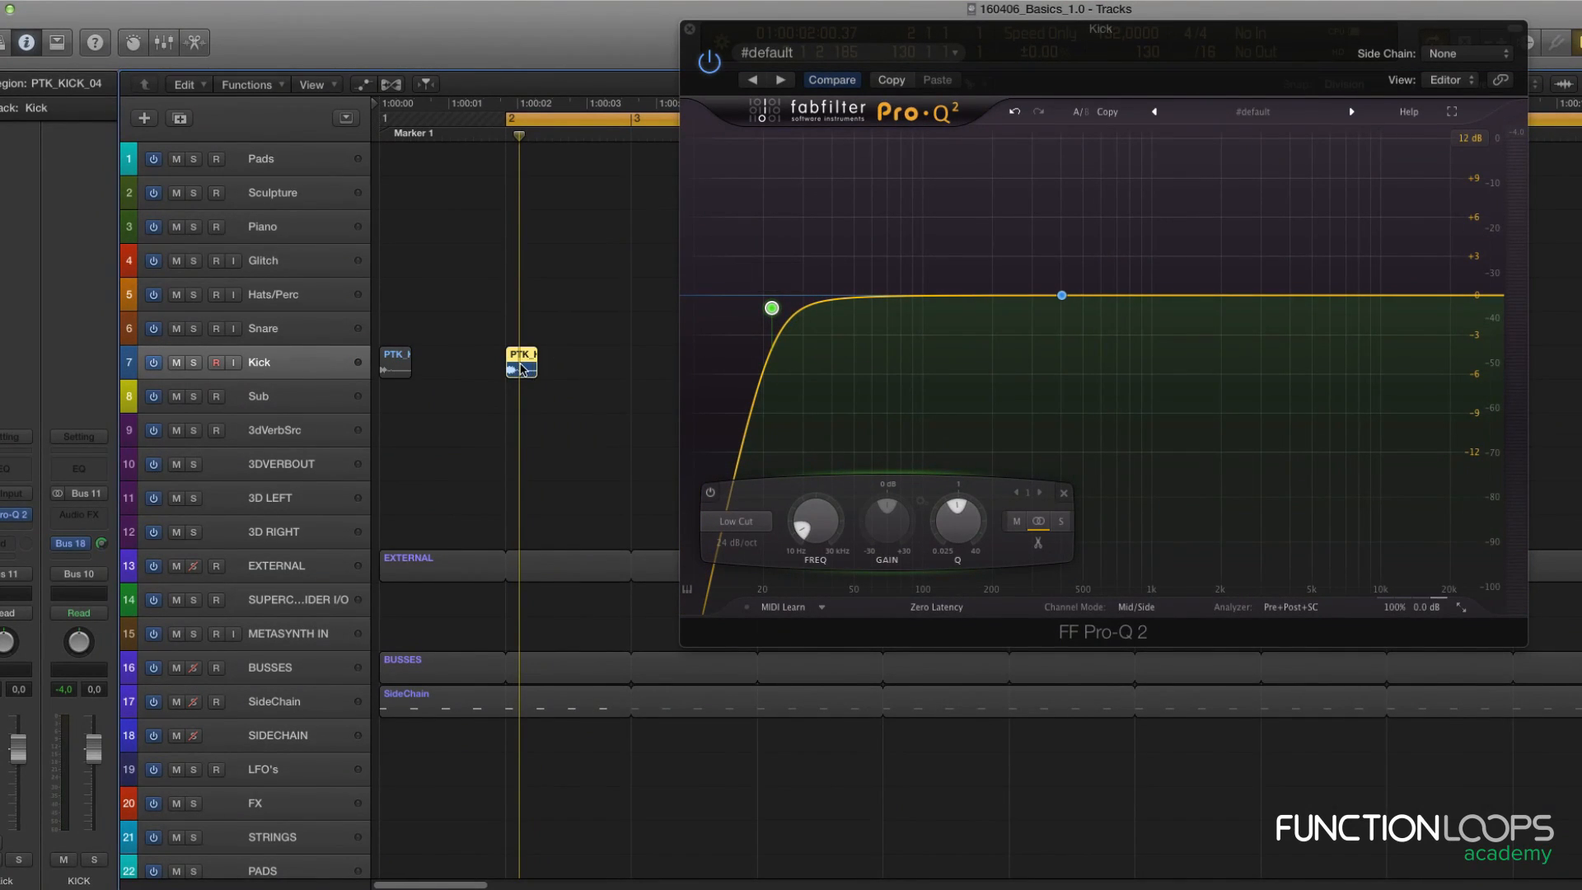
key("Delete")
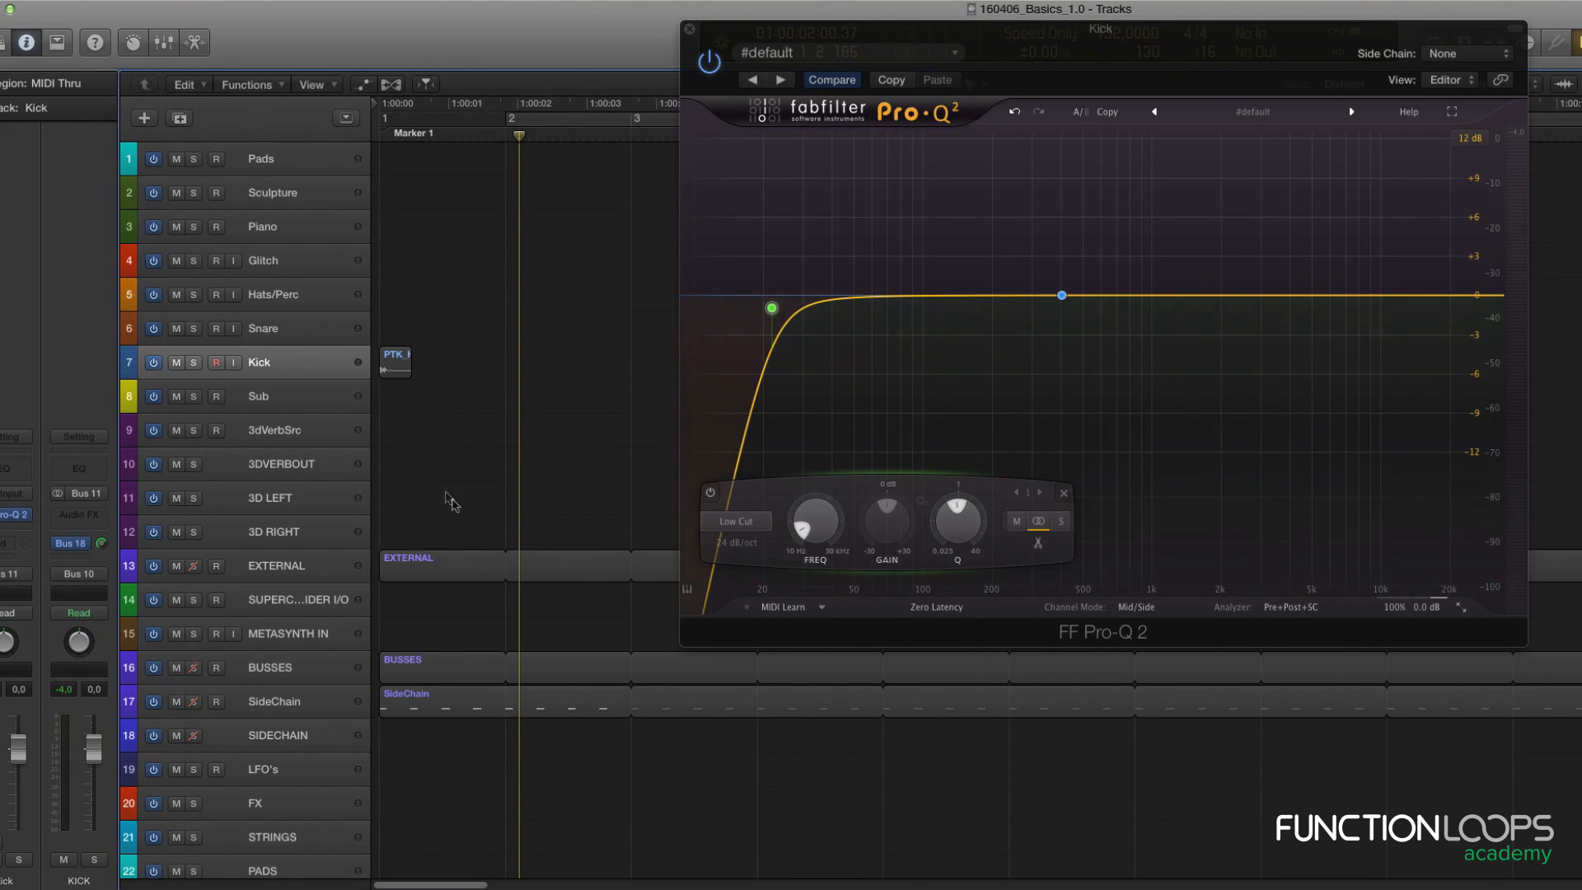
Set the cycle range to four bars, from bar 1 to bar 5.
left_click(528, 567)
key("c")
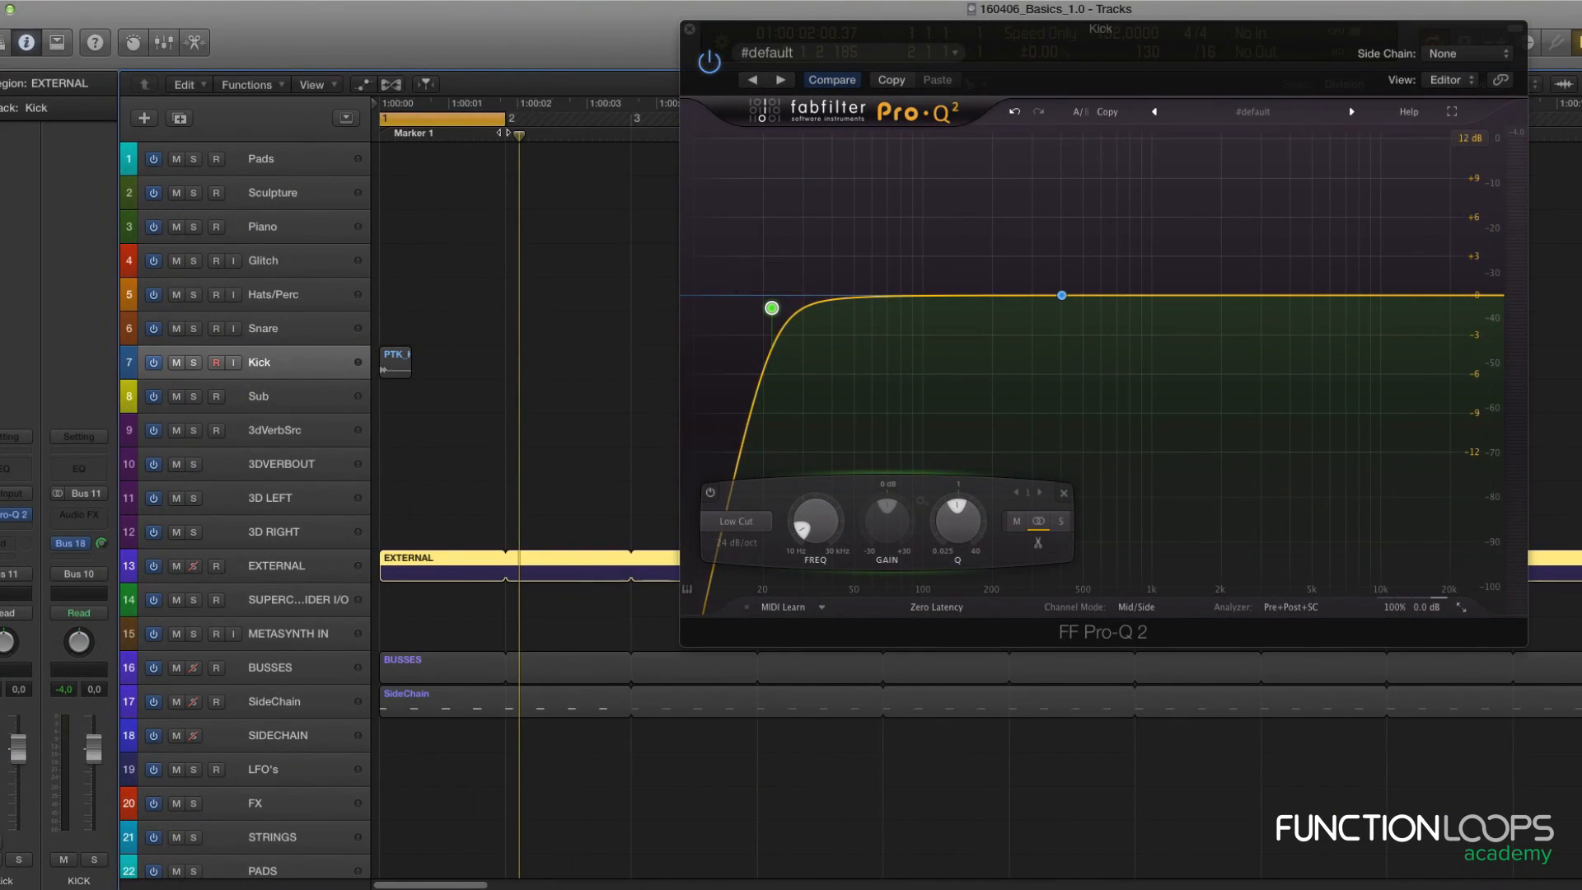
left_click_drag(502, 124, 677, 123)
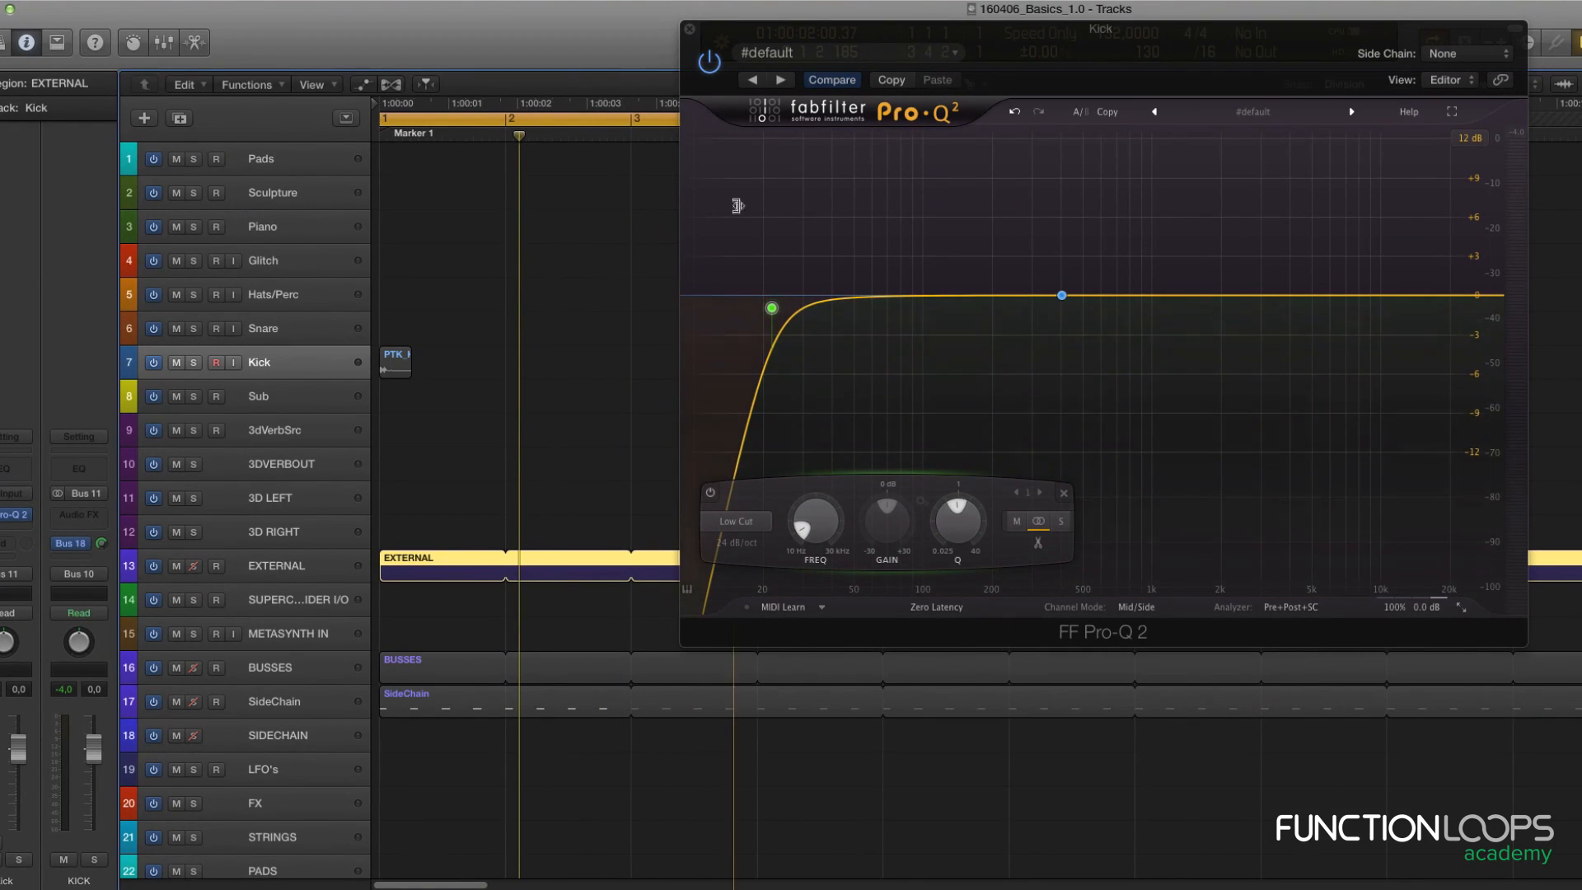
left_click_drag(1165, 78, 1463, 119)
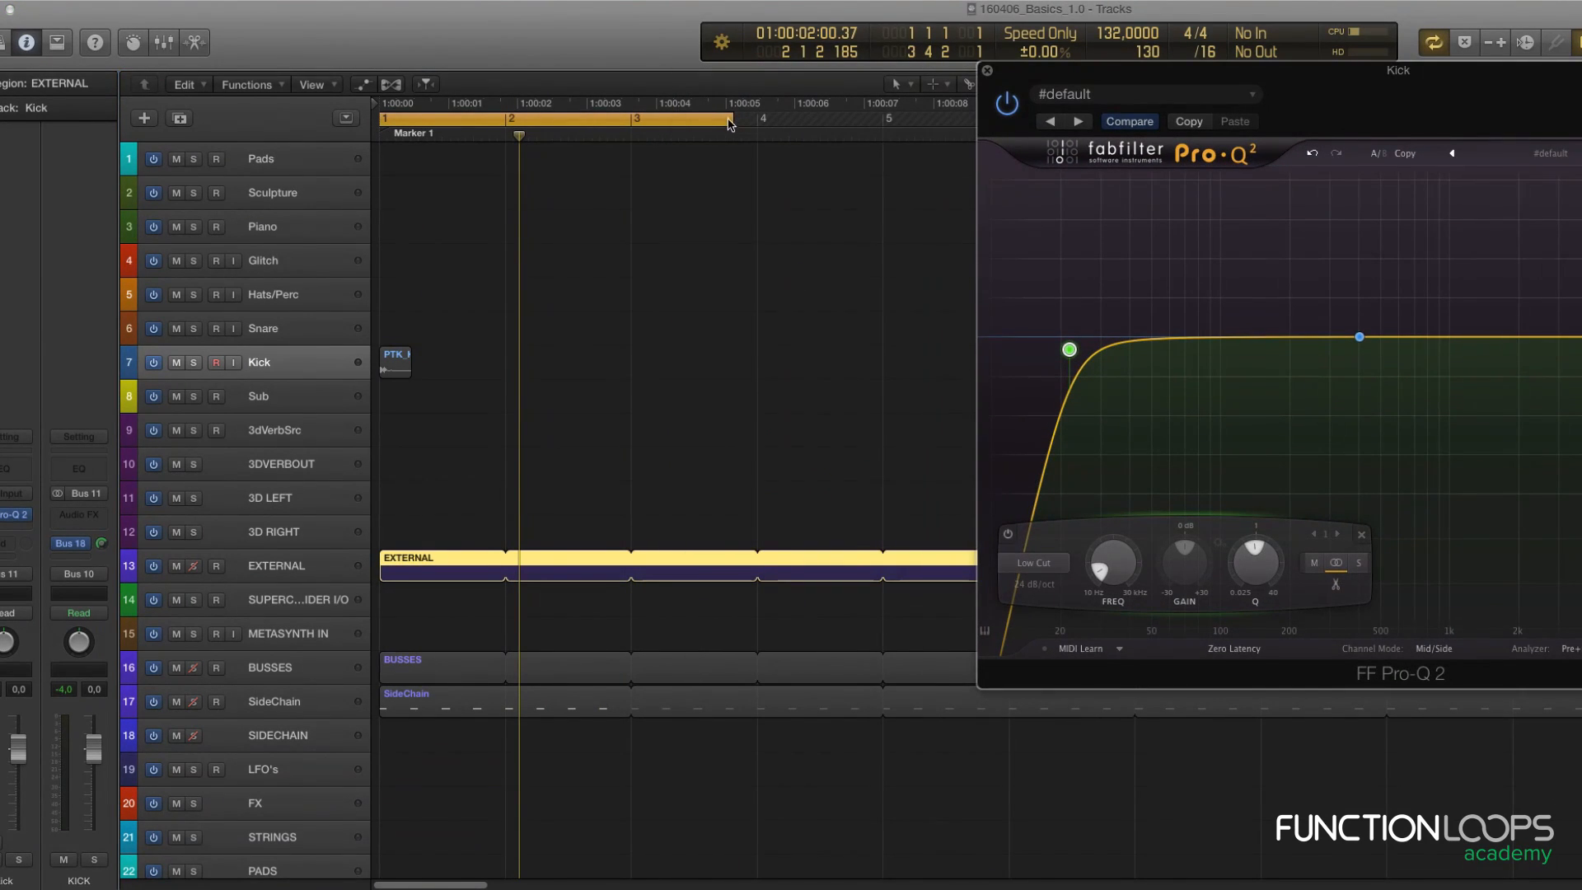
left_click_drag(729, 124, 878, 124)
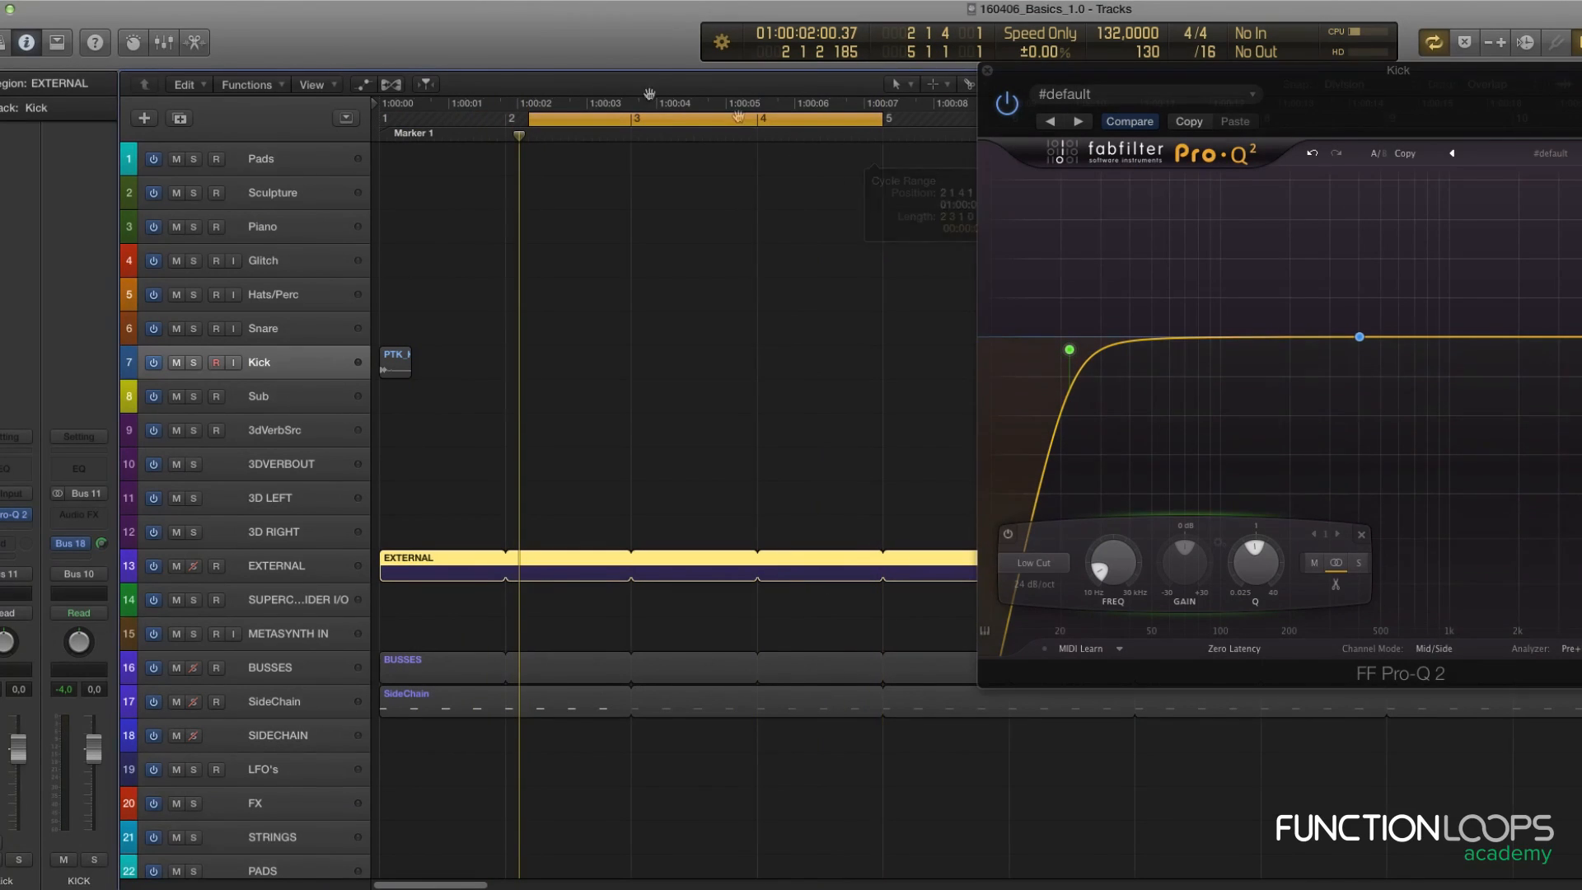
left_click_drag(525, 124, 384, 124)
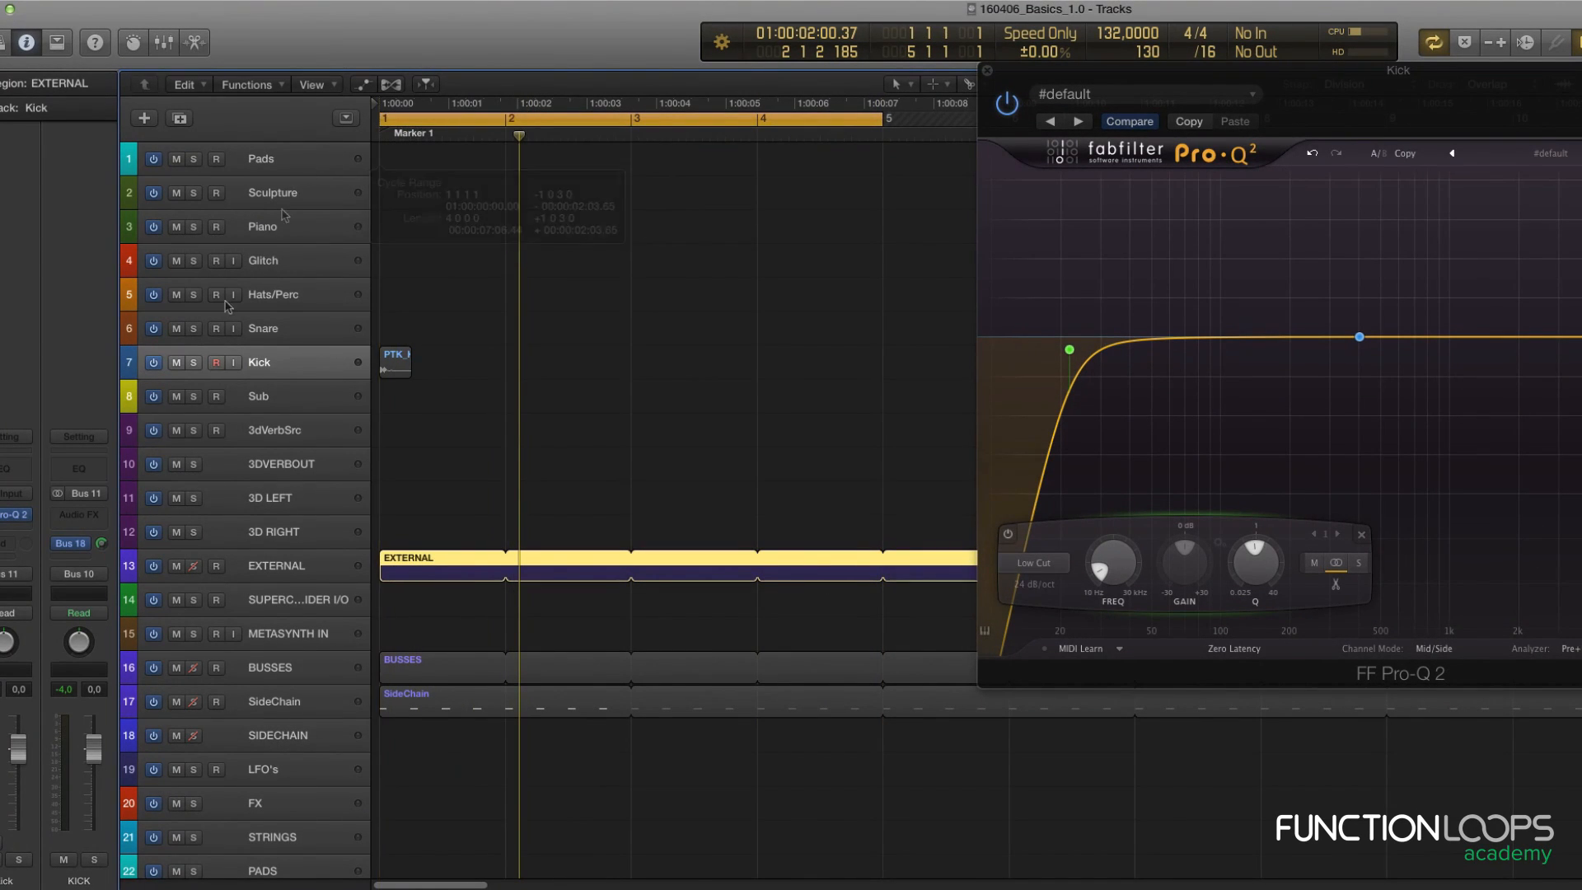
Solo the Kick track and select its PTK_KICK_100 region.
left_click(191, 362)
left_click(193, 363)
right_click(284, 364)
key("Escape")
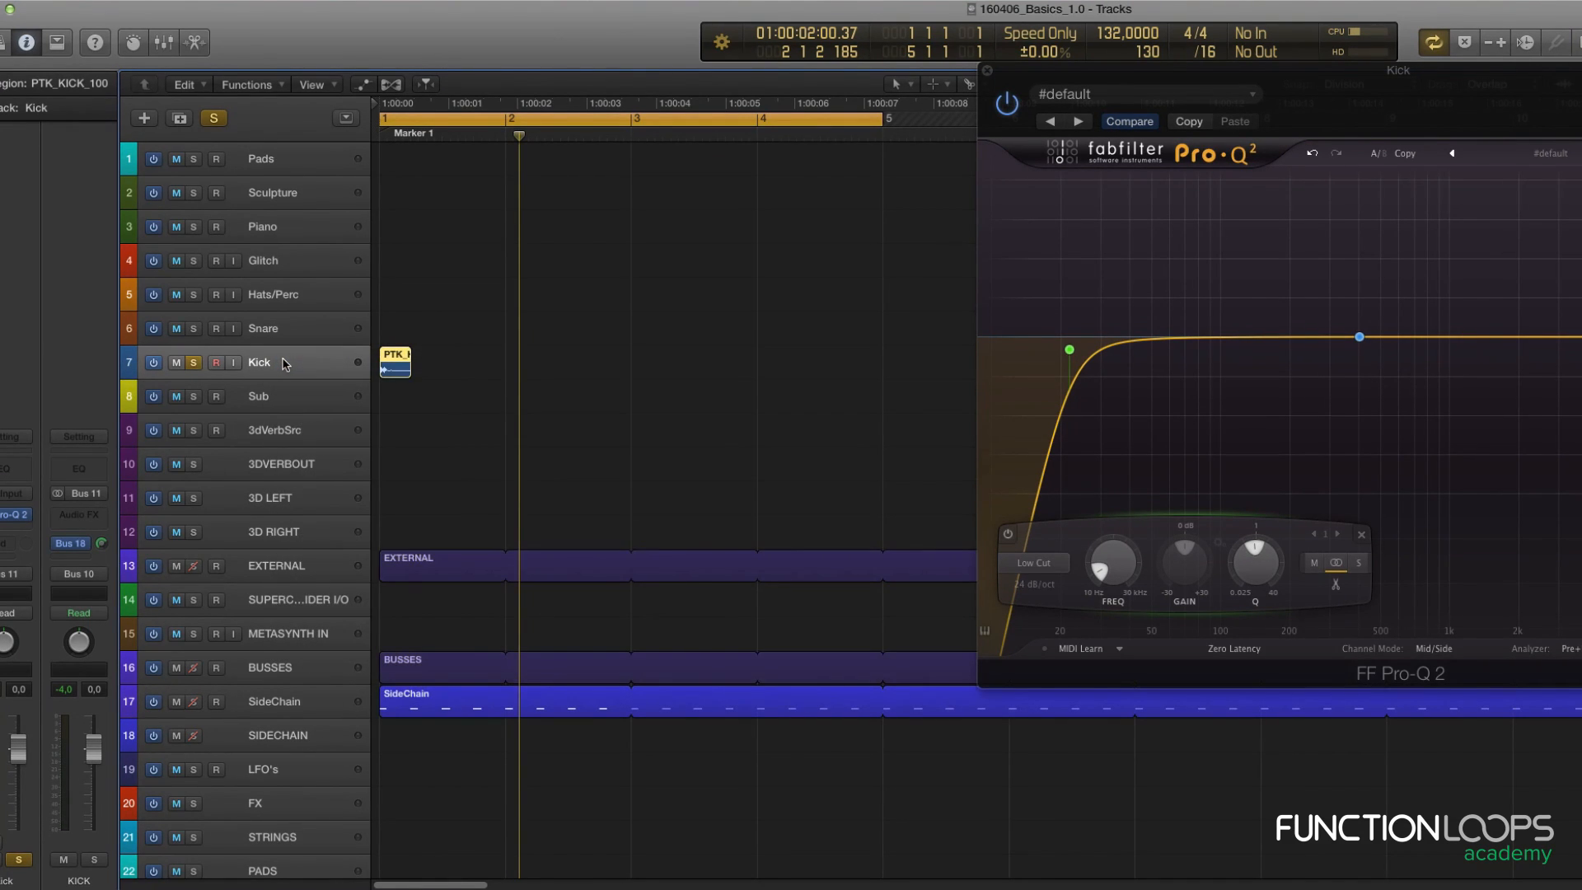
Copy the PTK_KICK_100 region onto every beat of bars 1 to 4 on the Kick track.
key("super+Right")
key("super+Right")
key("super+Down")
key("super+Right")
key("super+Right")
key("super+Right")
right_click(284, 364)
key("Escape")
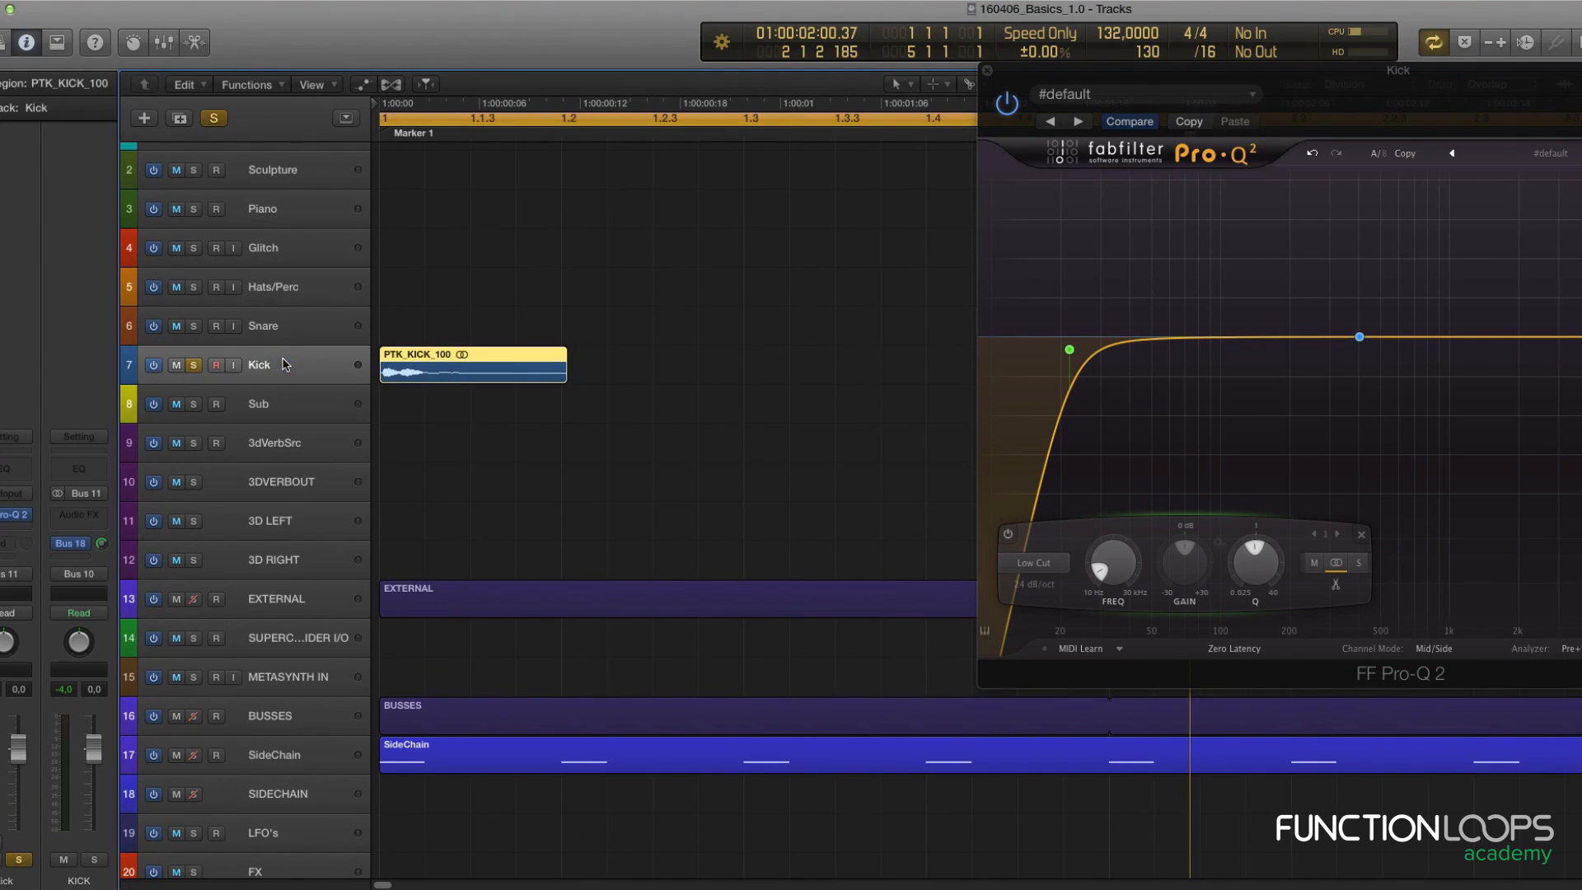
left_click_drag(525, 376, 812, 379)
key("super+Left")
key("super+Left")
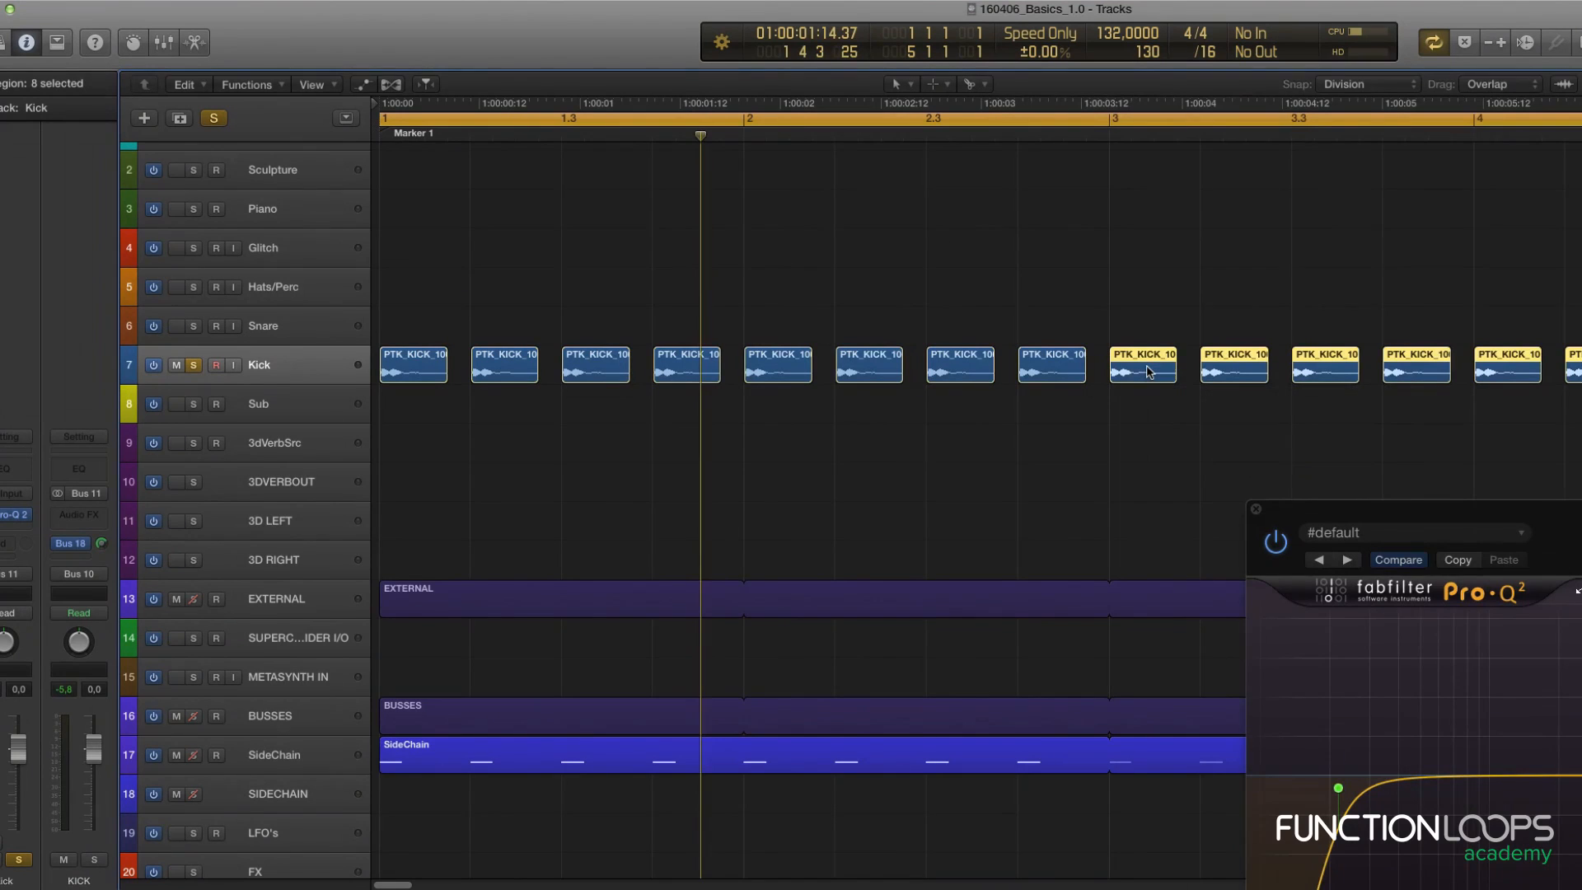
Play the kick pattern and lower the equalizer's Low Cut band to just below 20 Hz.
key("space")
scroll(1129, 469, "left", 3)
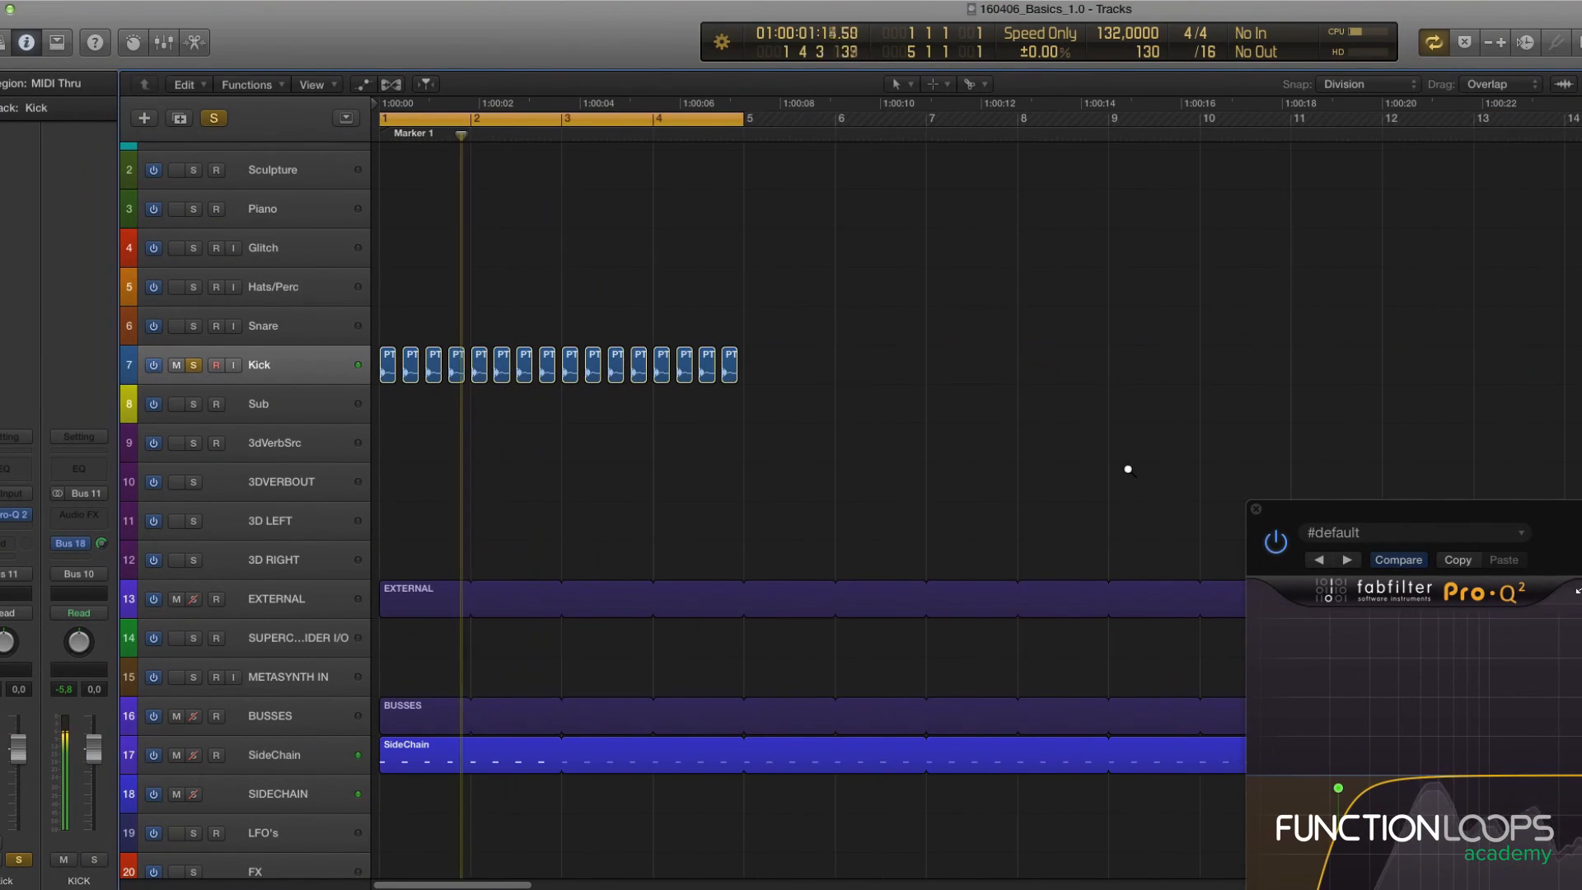
left_click_drag(1581, 554, 1137, 155)
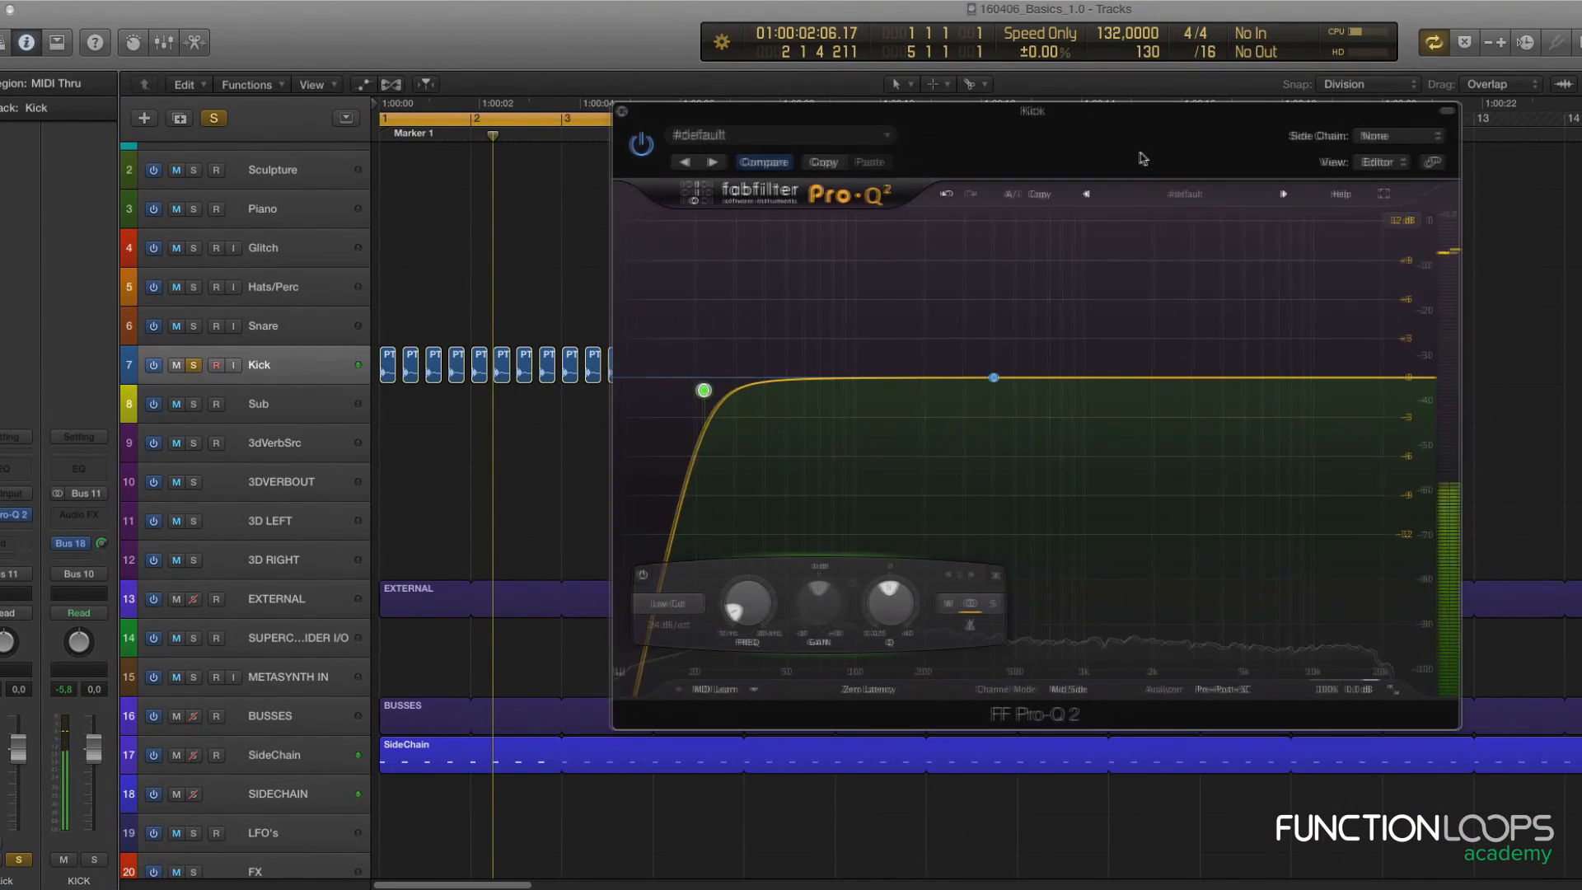
mouse_move(706, 396)
left_click_drag(707, 400, 691, 383)
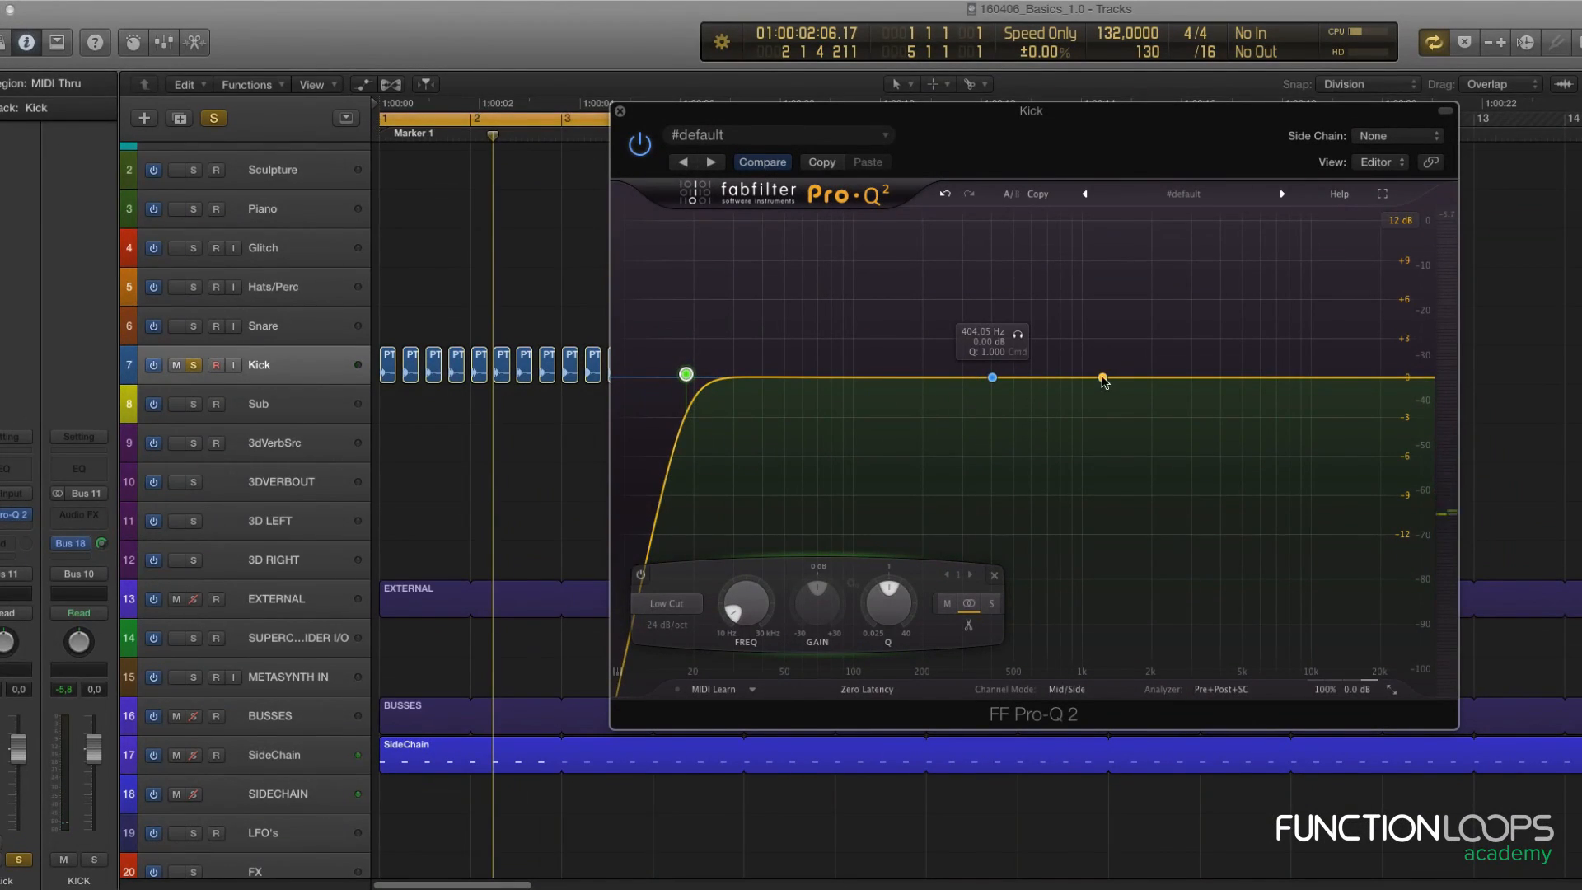
Add a High Cut band to the kick equalizer and move it to about 194 Hz.
double_click(1089, 404)
left_click(960, 601)
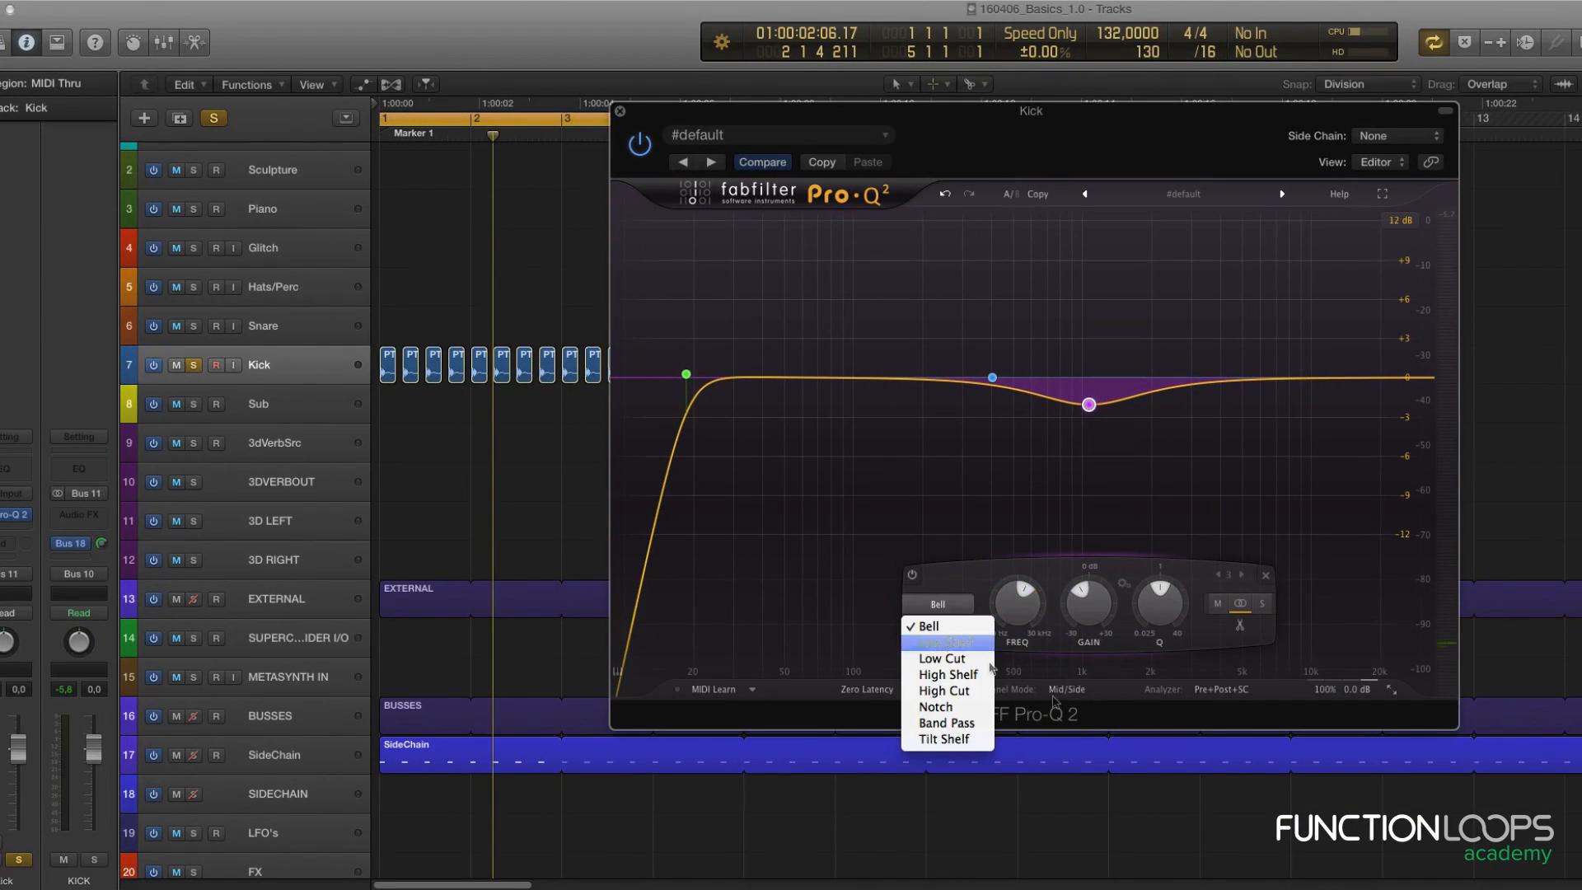
left_click(990, 695)
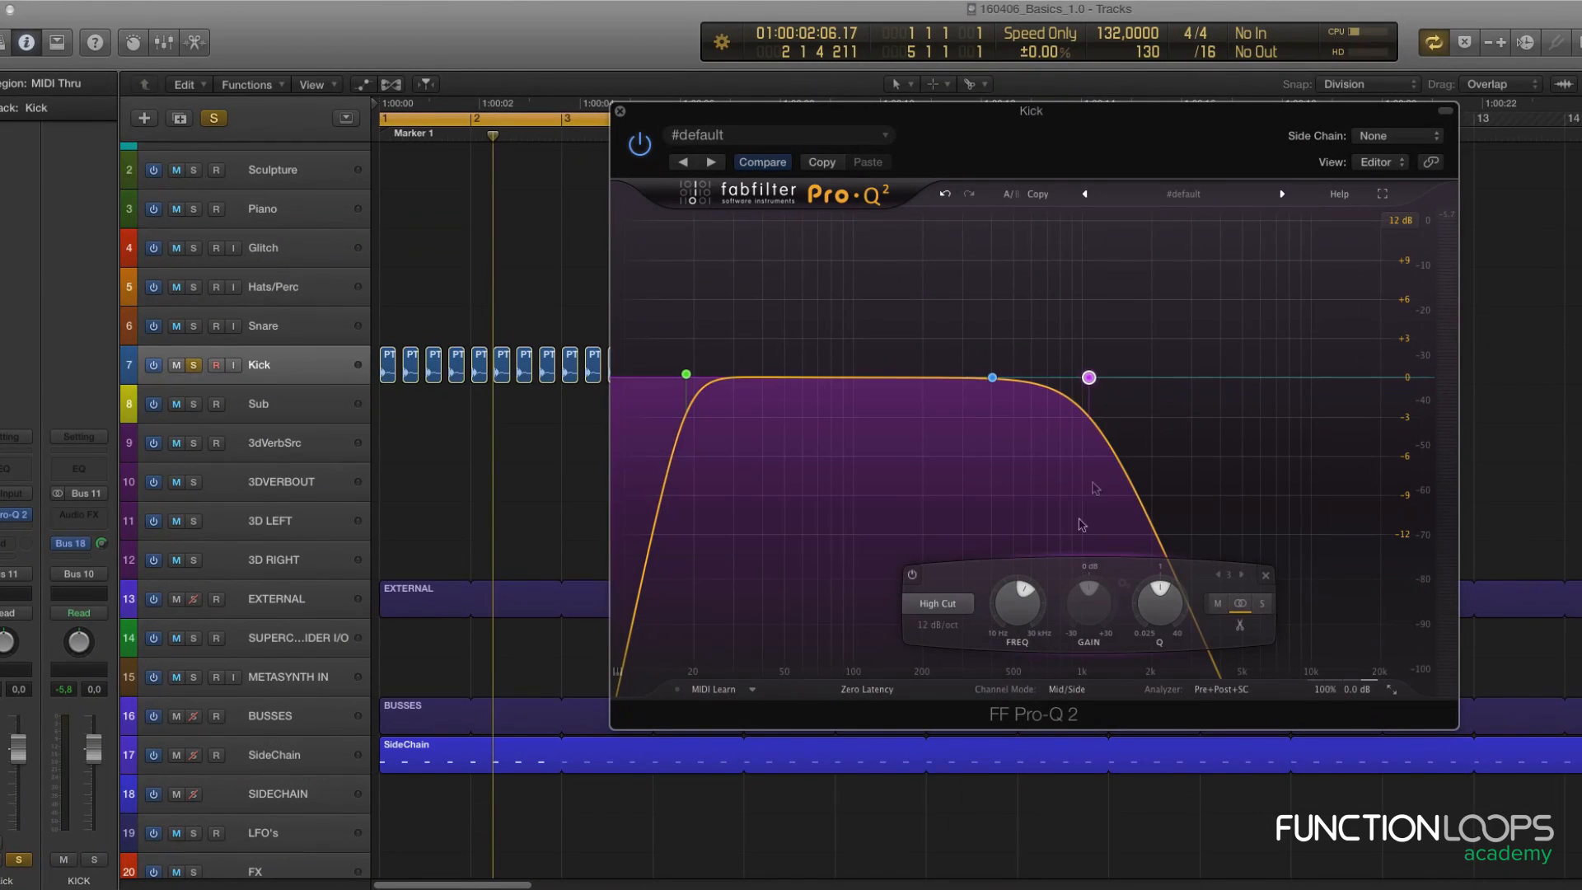
left_click_drag(1091, 379, 920, 371)
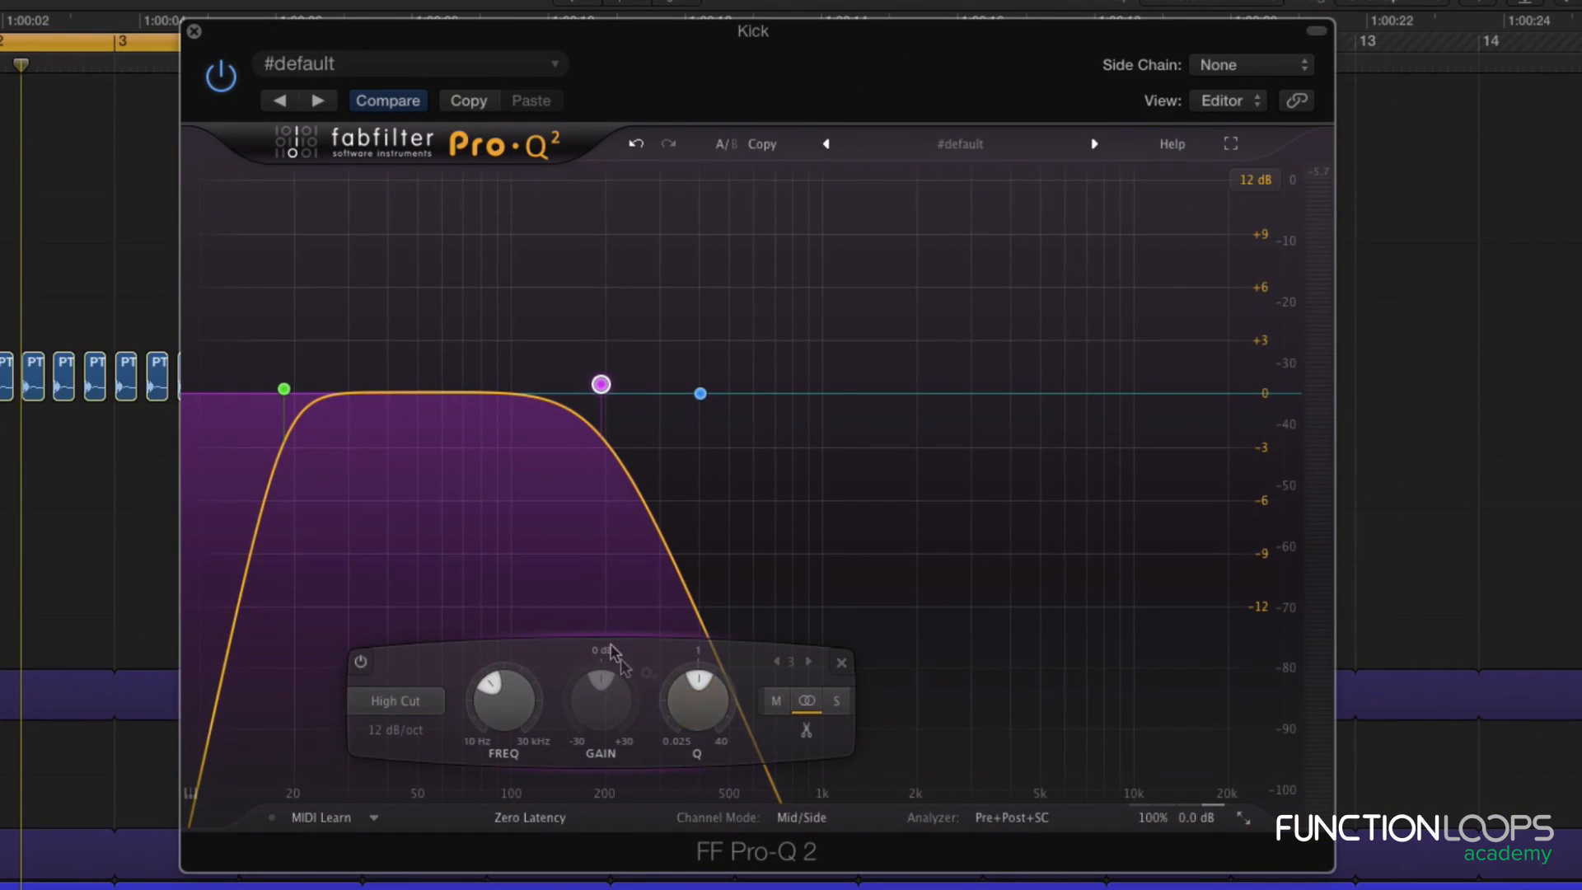
mouse_move(676, 709)
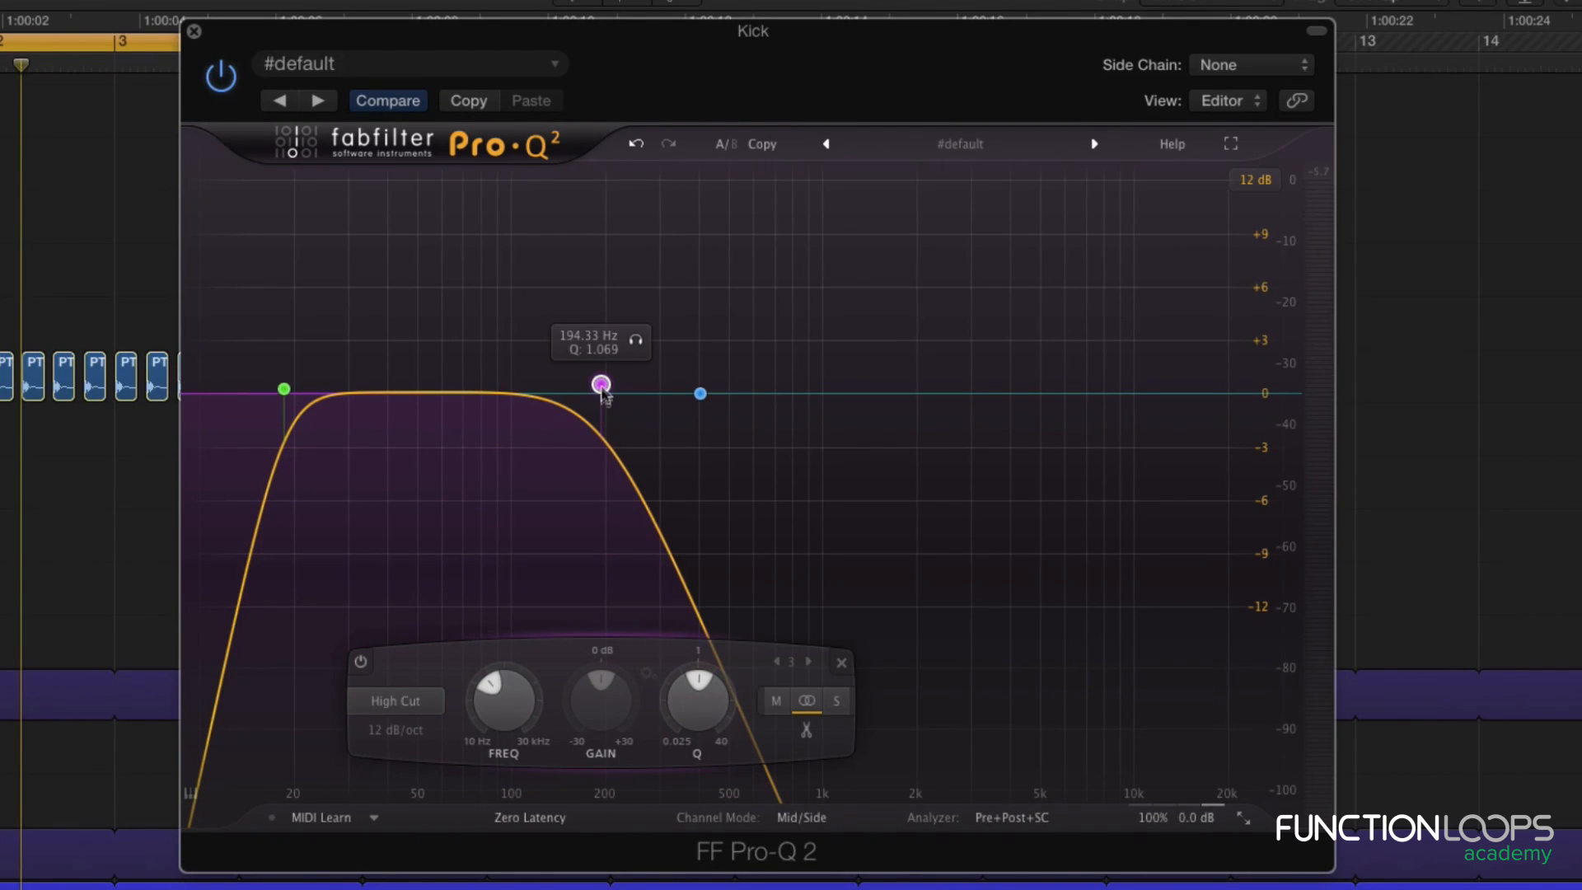
Set the High Cut band to about 216 Hz while playing the kick pattern, after trying about 145 Hz.
left_click_drag(601, 384, 562, 381)
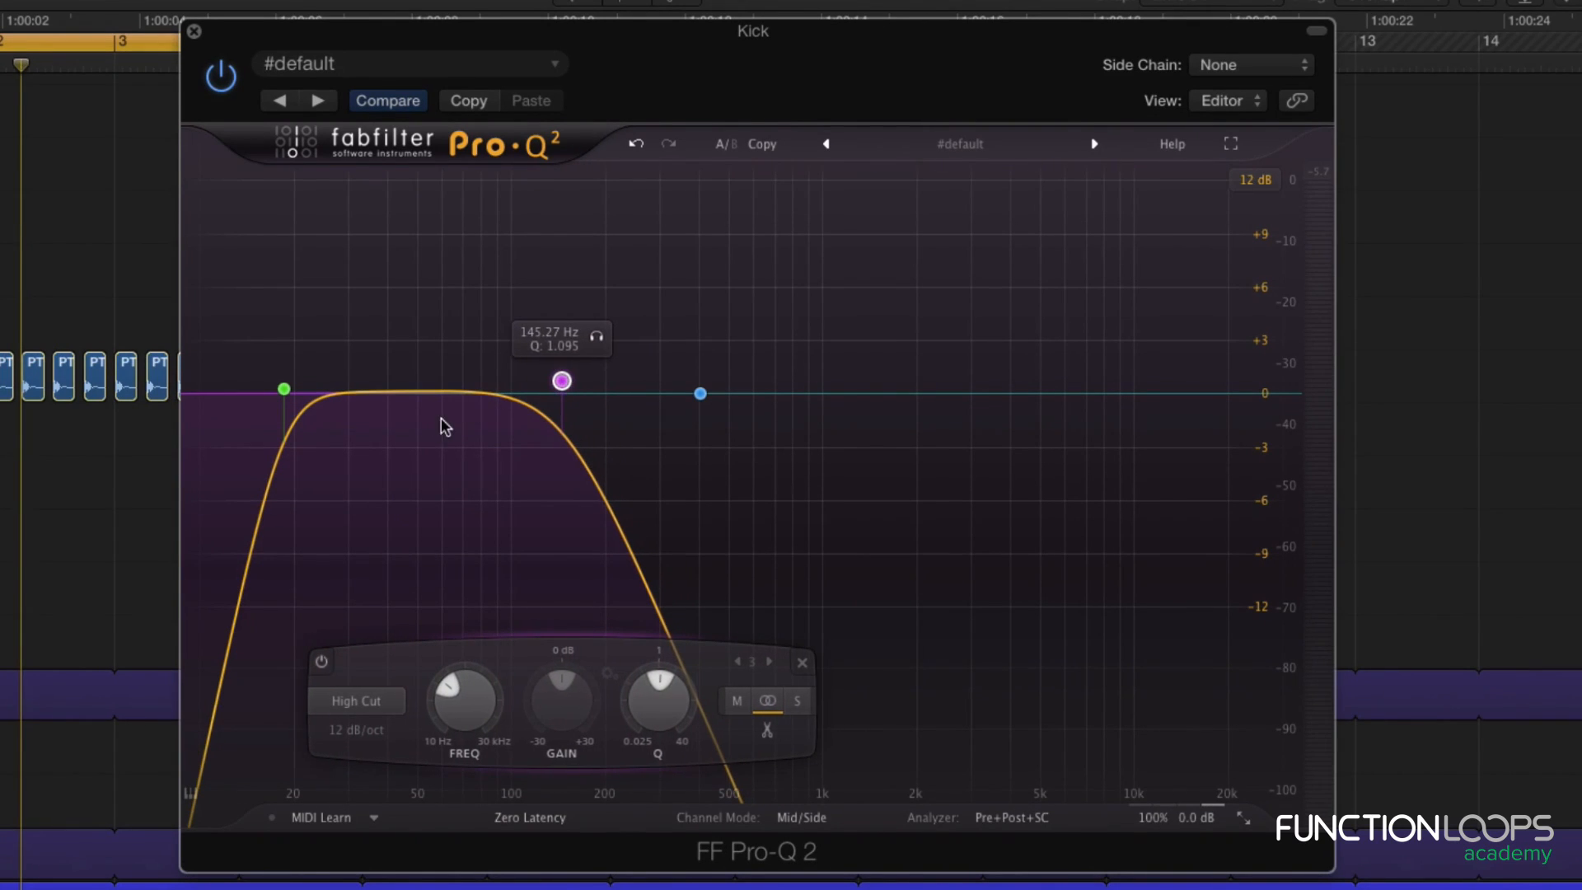
key("space")
left_click_drag(564, 394, 617, 377)
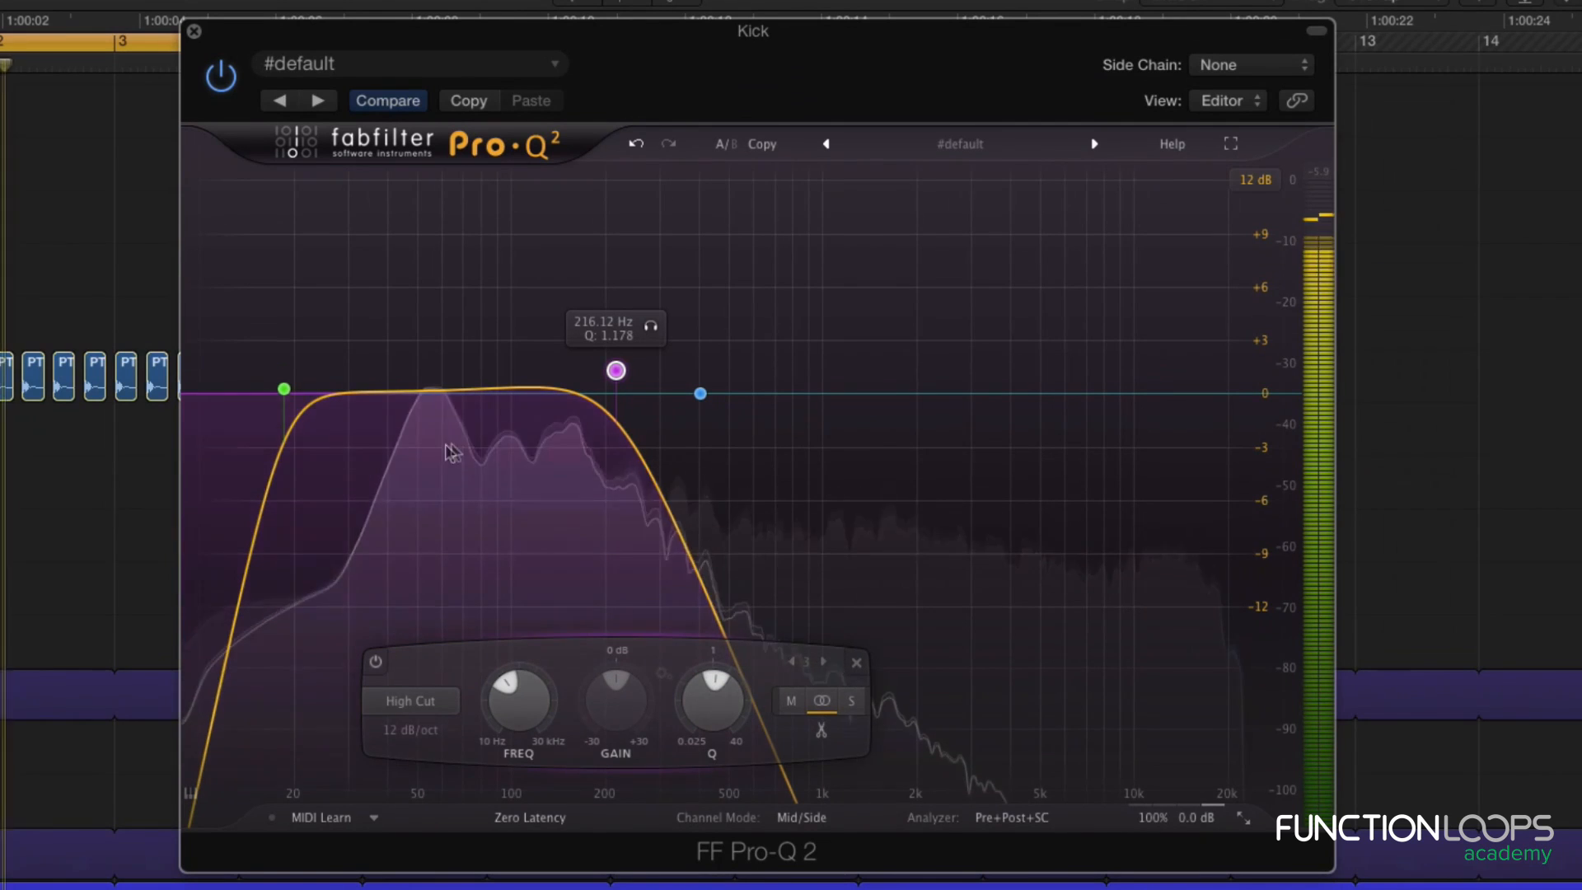
Inspect the kick's low-end peak, stop playback and raise the High Cut band to about 21400 Hz.
left_click_drag(432, 435, 428, 403)
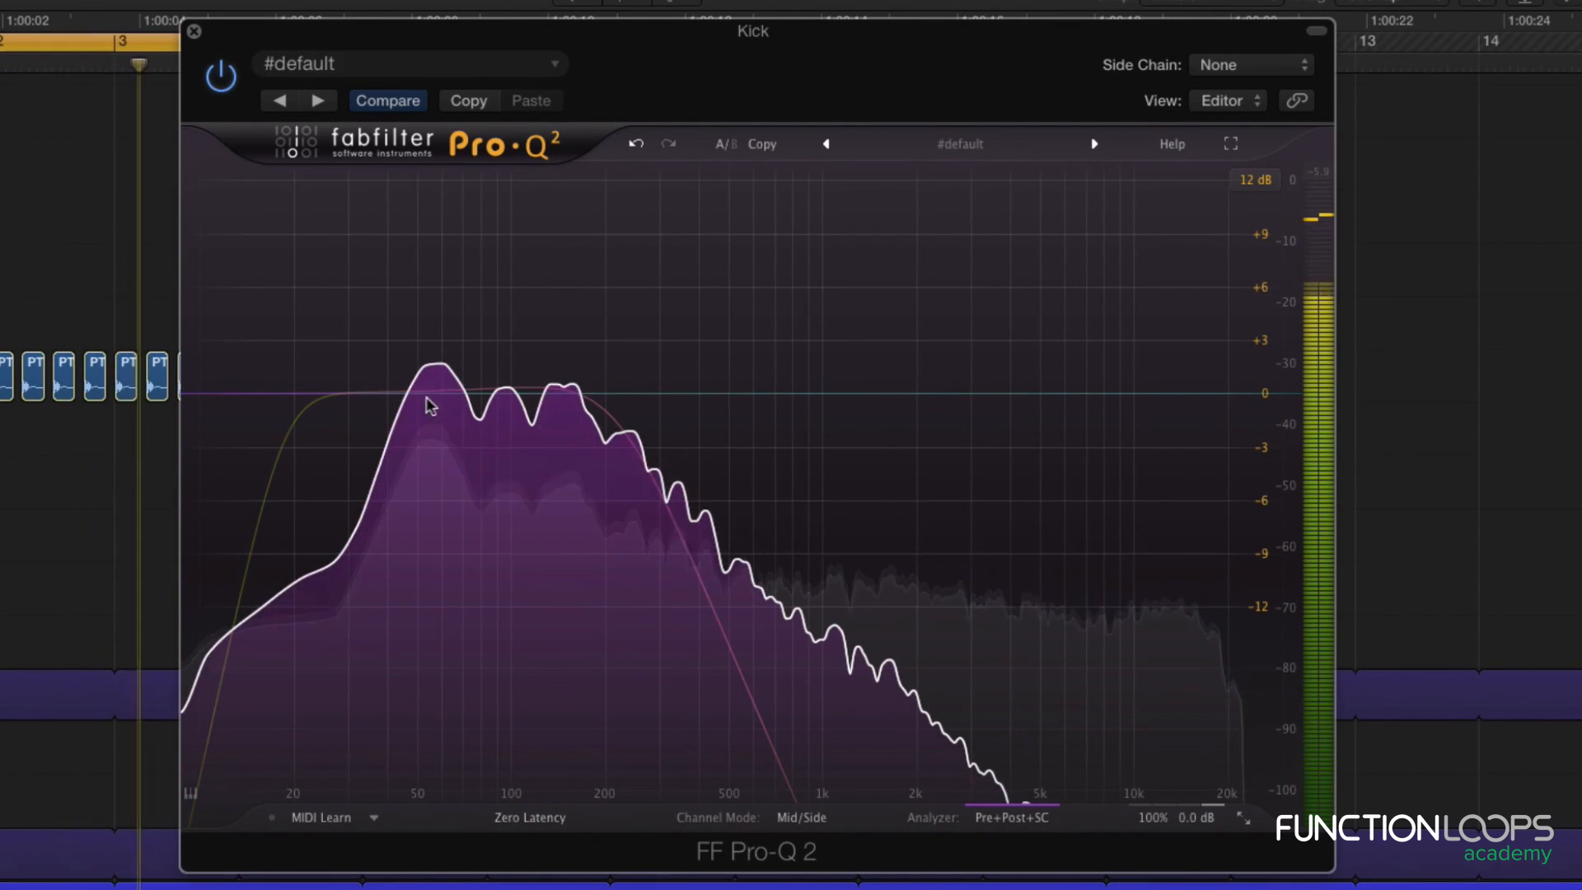
key("space")
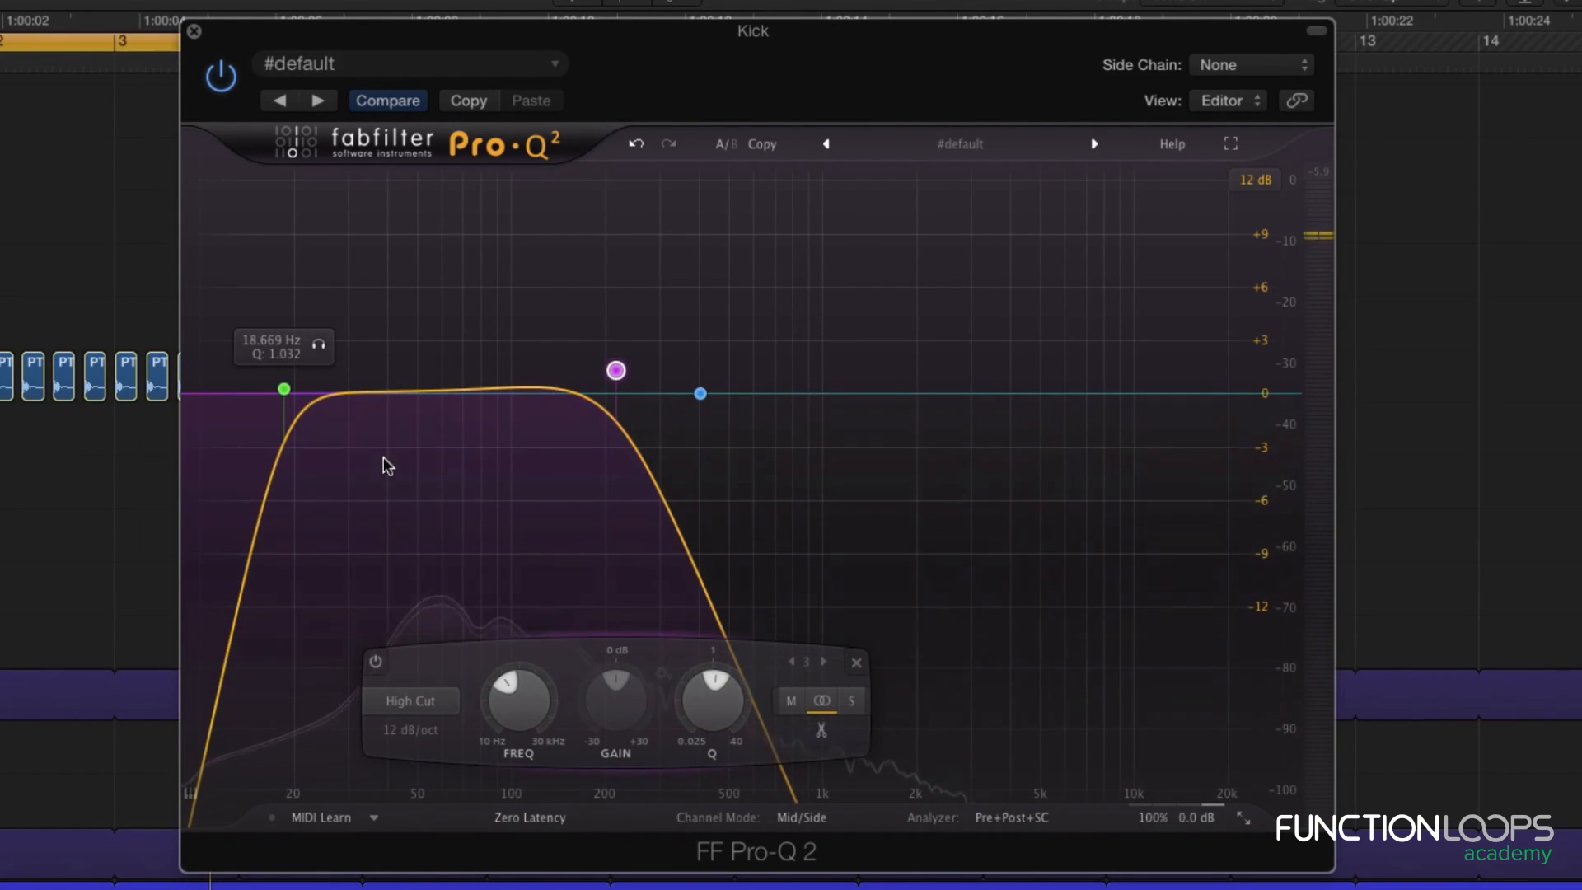
left_click_drag(616, 371, 1238, 388)
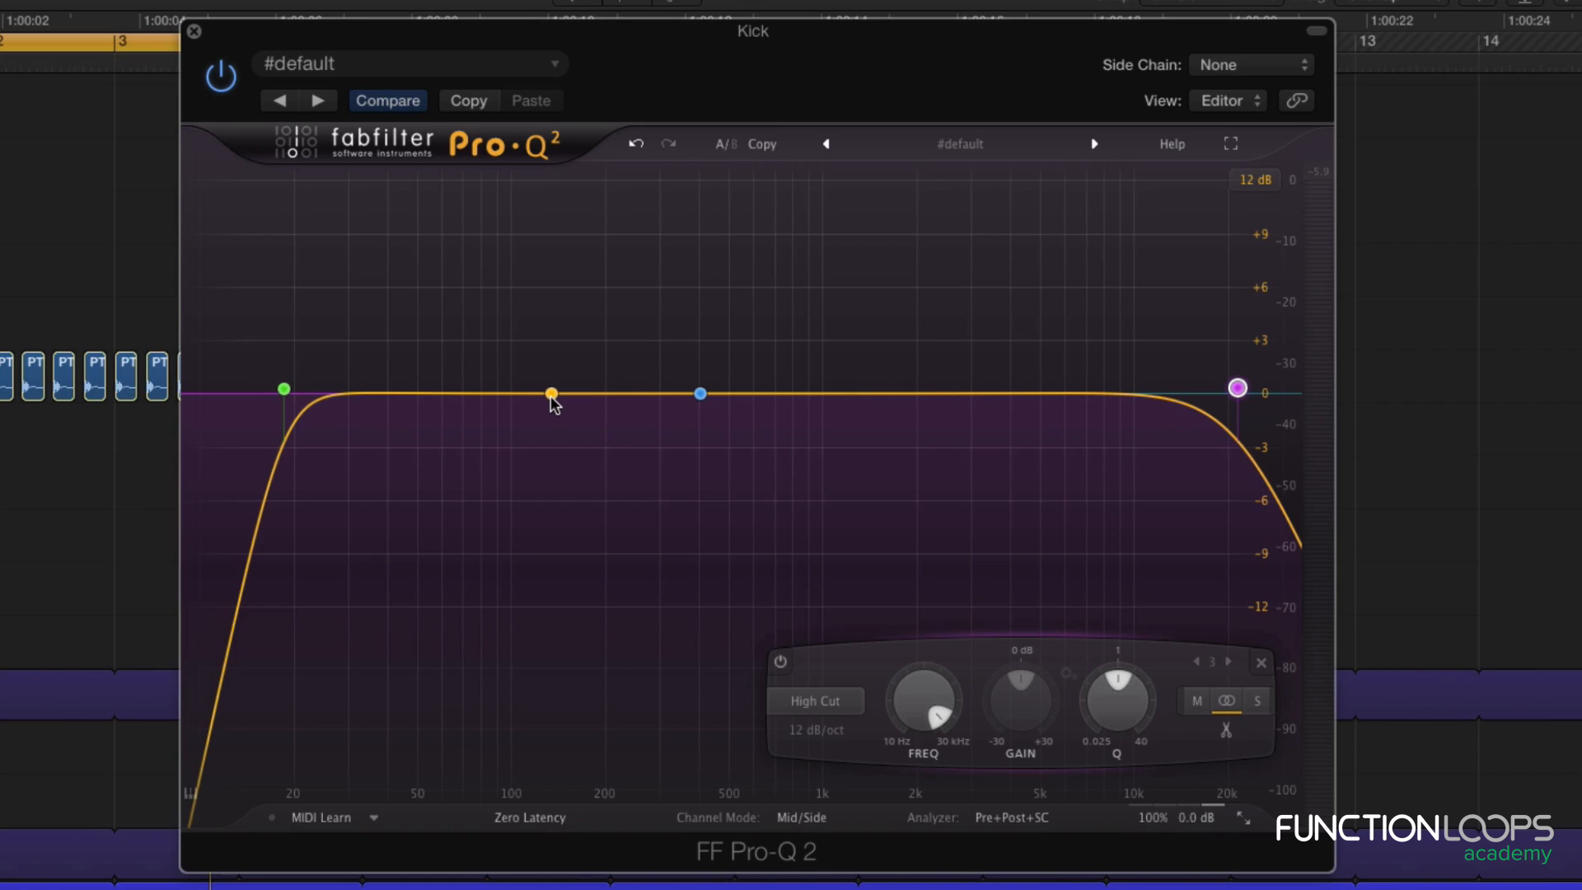
Add a Bell cut to the kick equalizer at about 159 Hz and -5.5 dB with a Q of 1.701.
left_click_drag(552, 400, 560, 544)
scroll(561, 538, "up", 3)
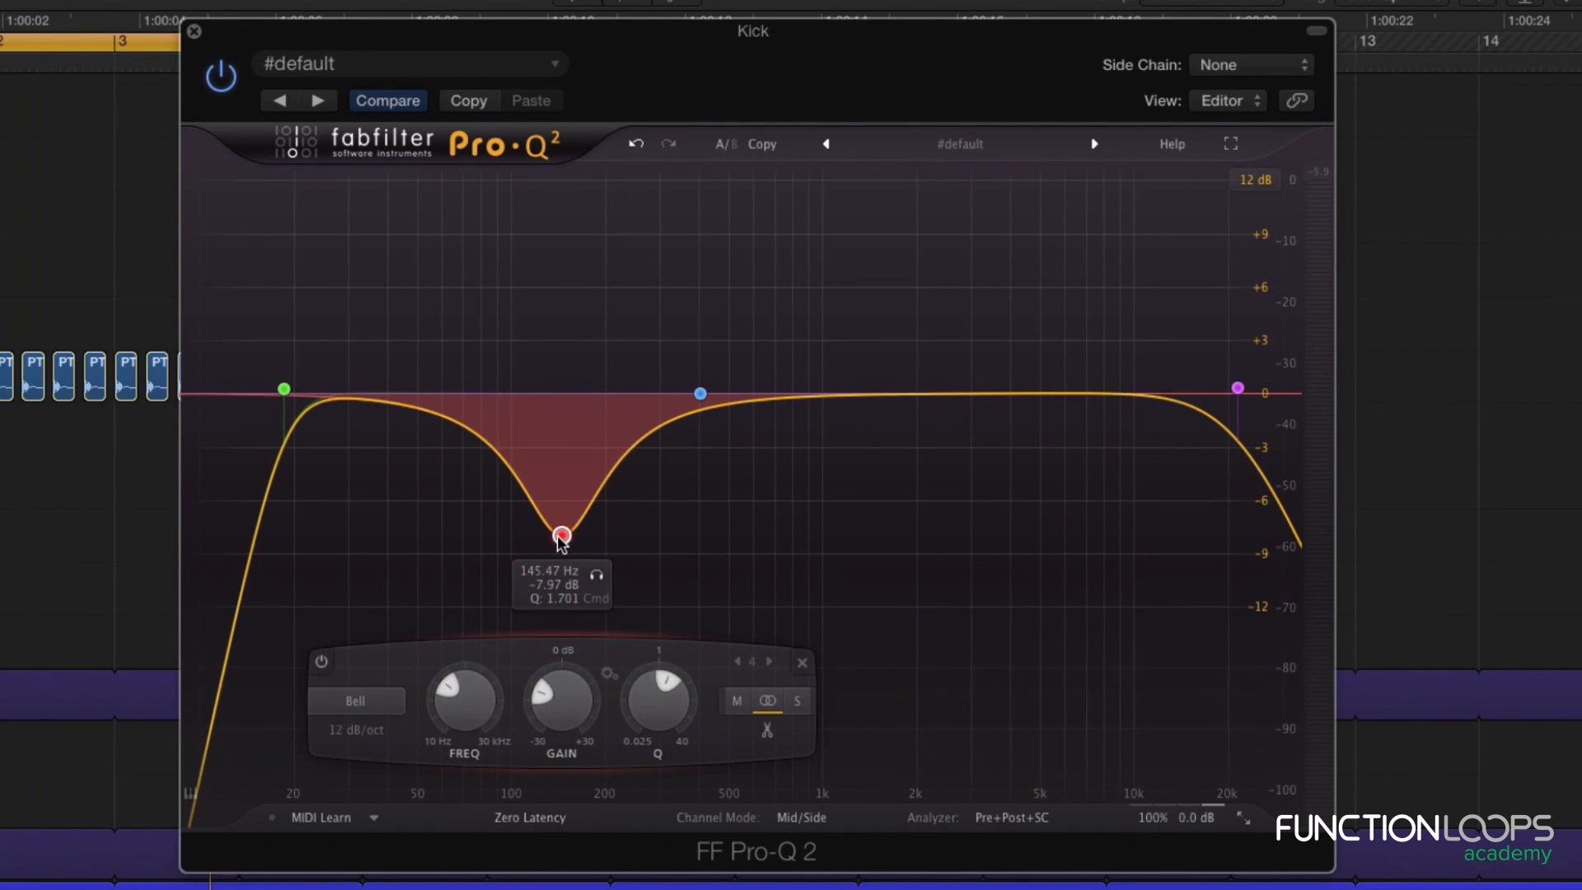
left_click_drag(563, 544, 557, 503)
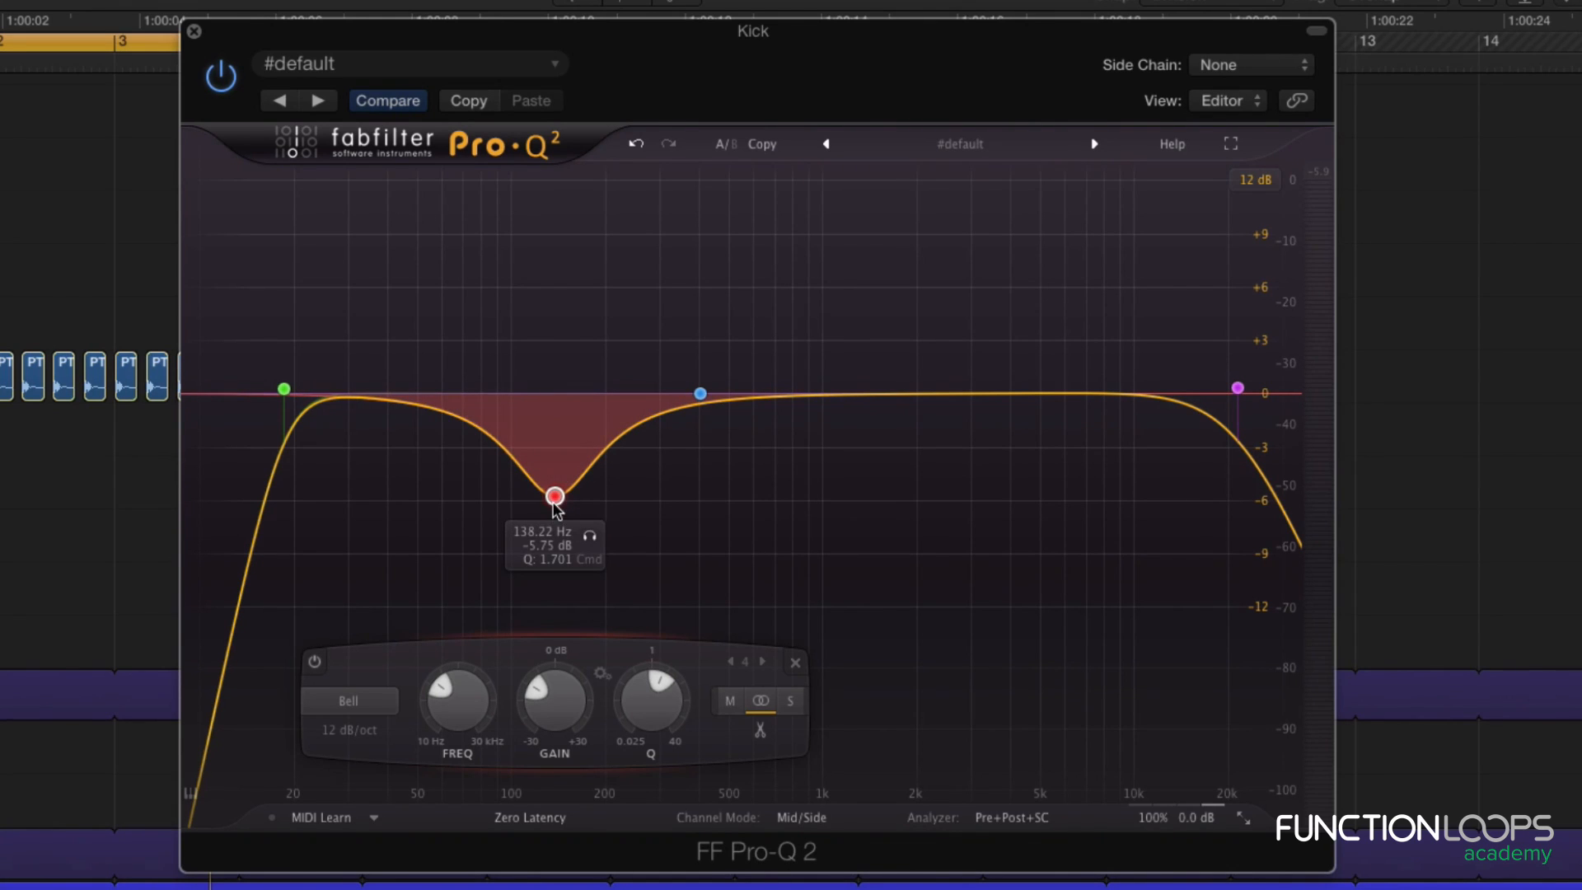
left_click_drag(557, 508, 574, 507)
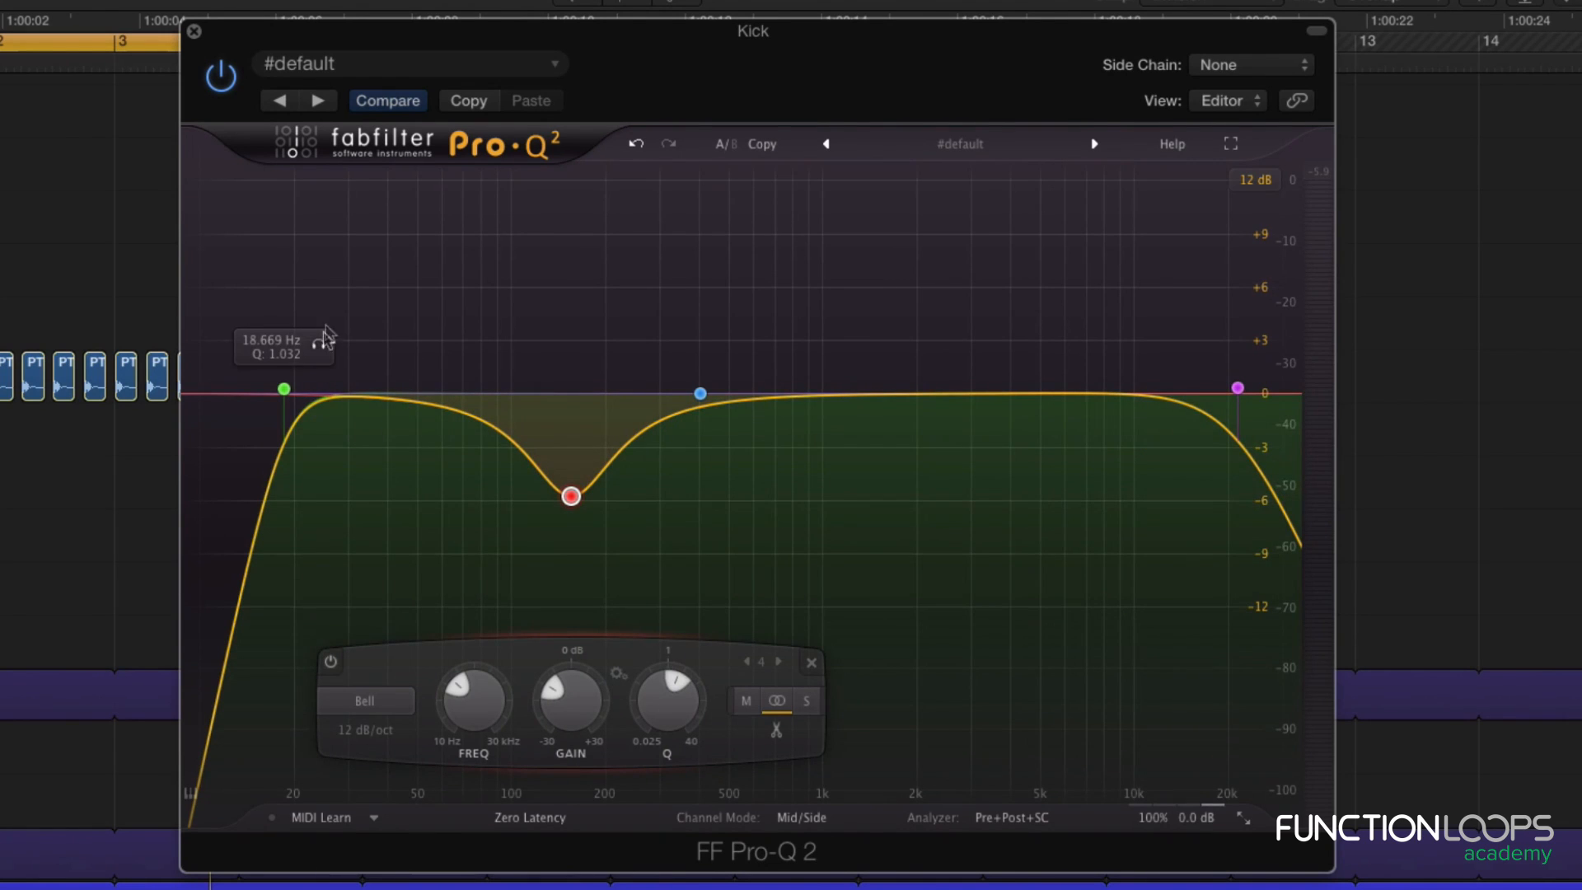
left_click_drag(564, 498, 561, 504)
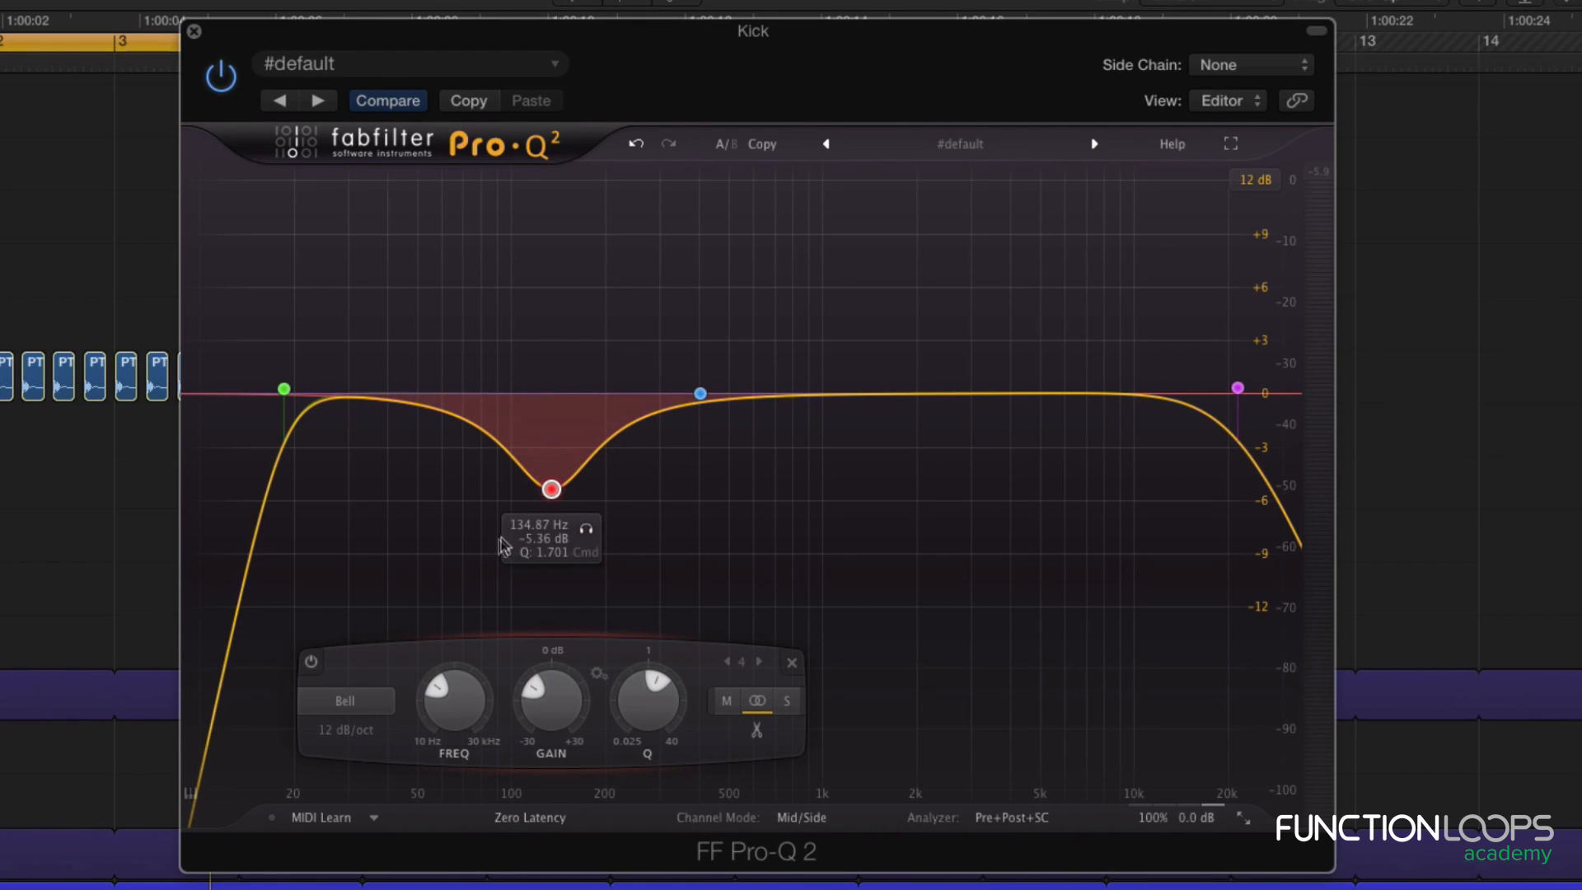
left_click_drag(553, 489, 574, 503)
Play the kick pattern and compare the sound with the low-mid Bell cut bypassed and enabled.
key("space")
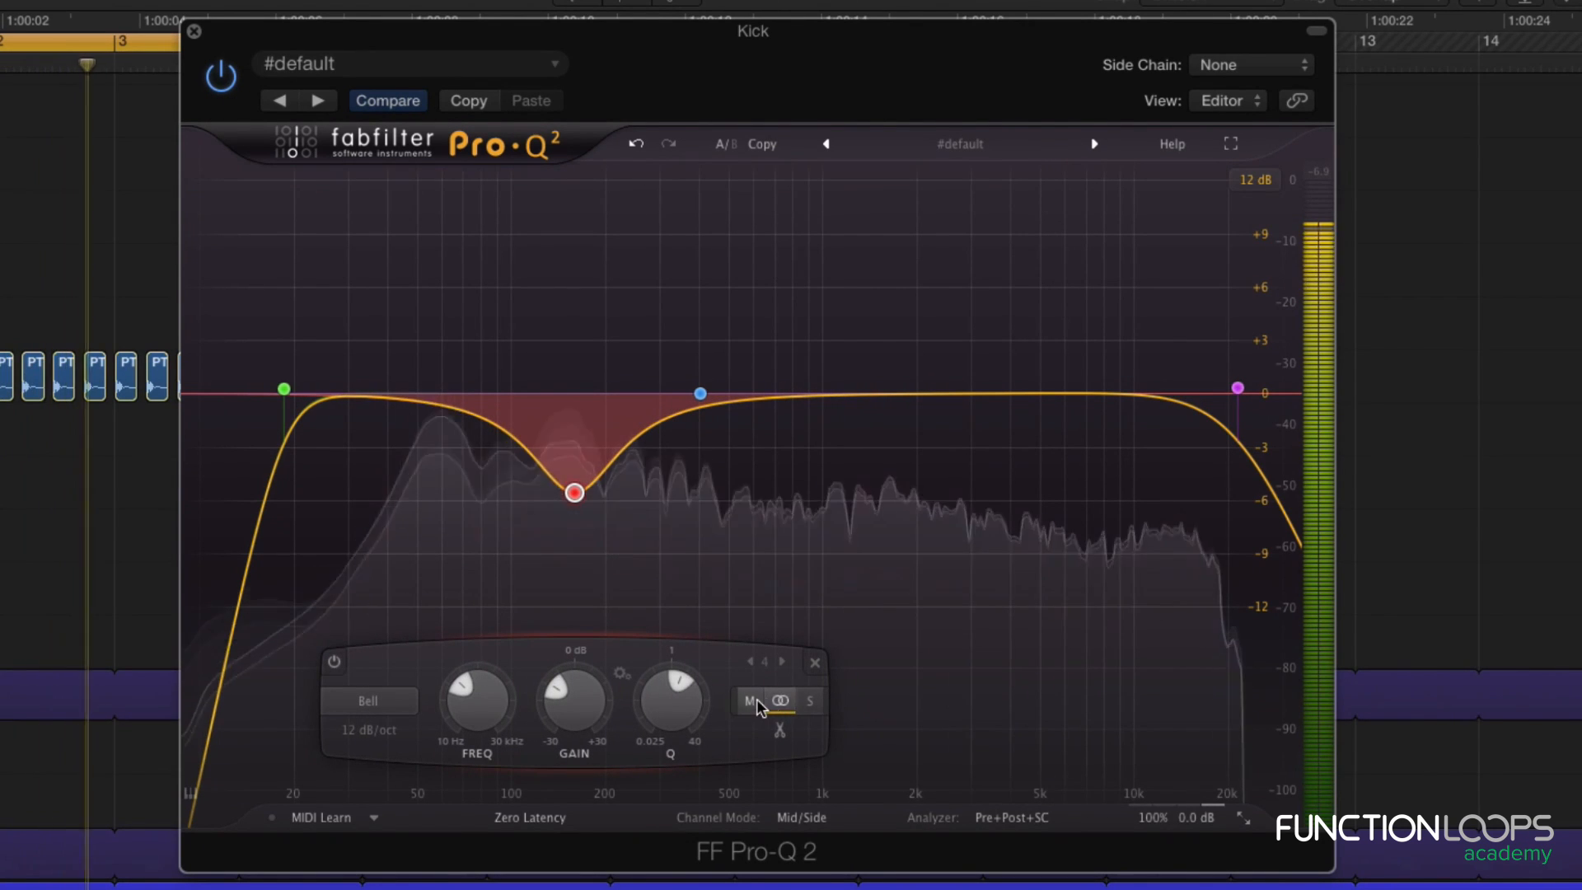
left_click(335, 661)
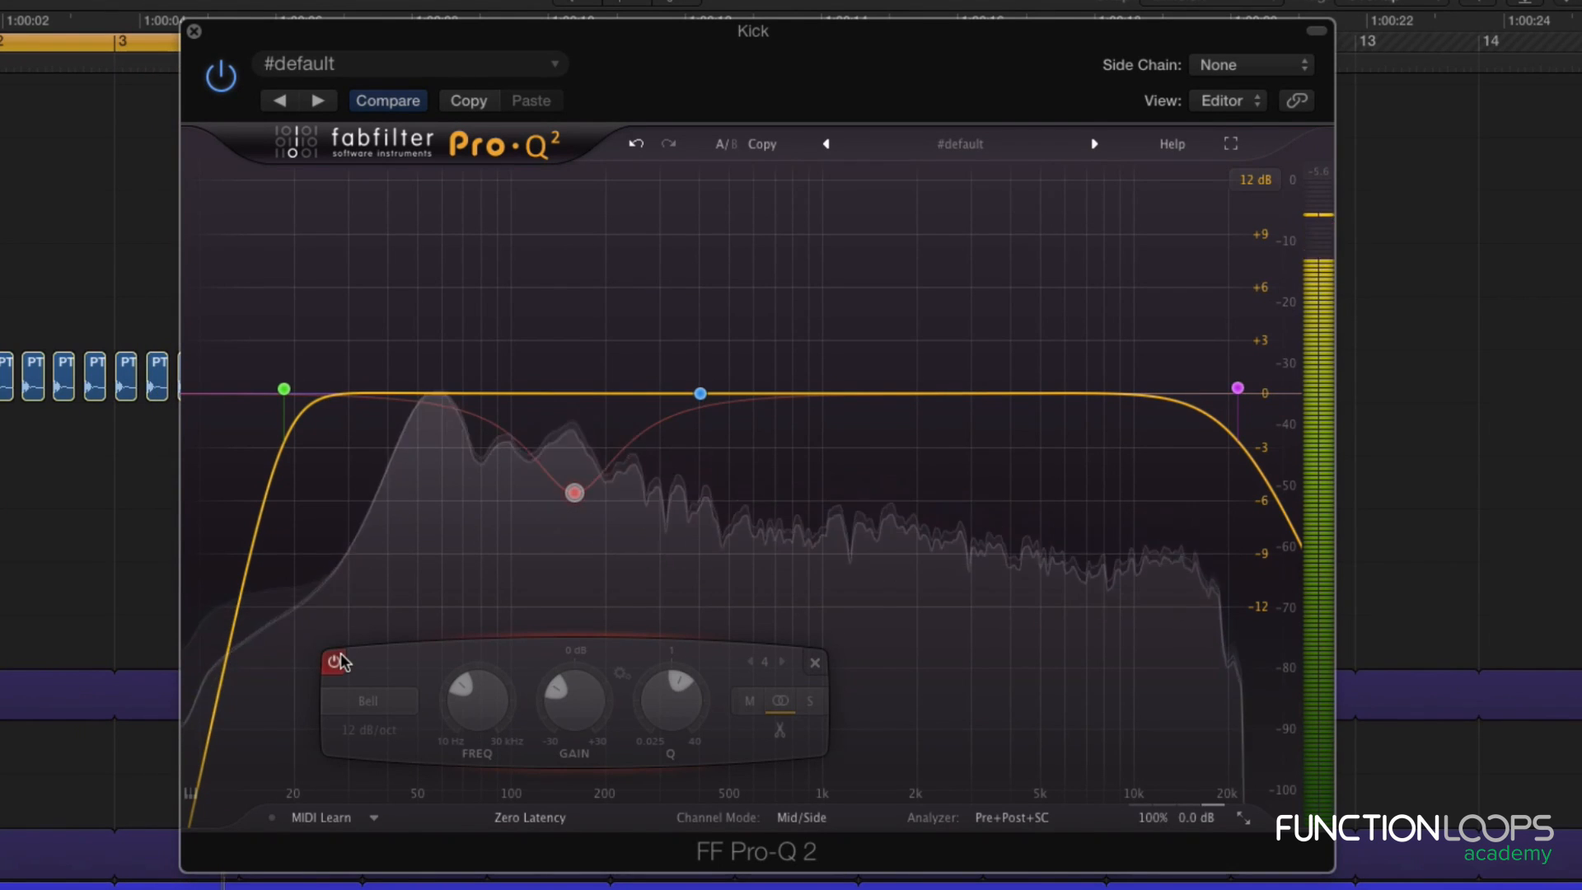
left_click(335, 661)
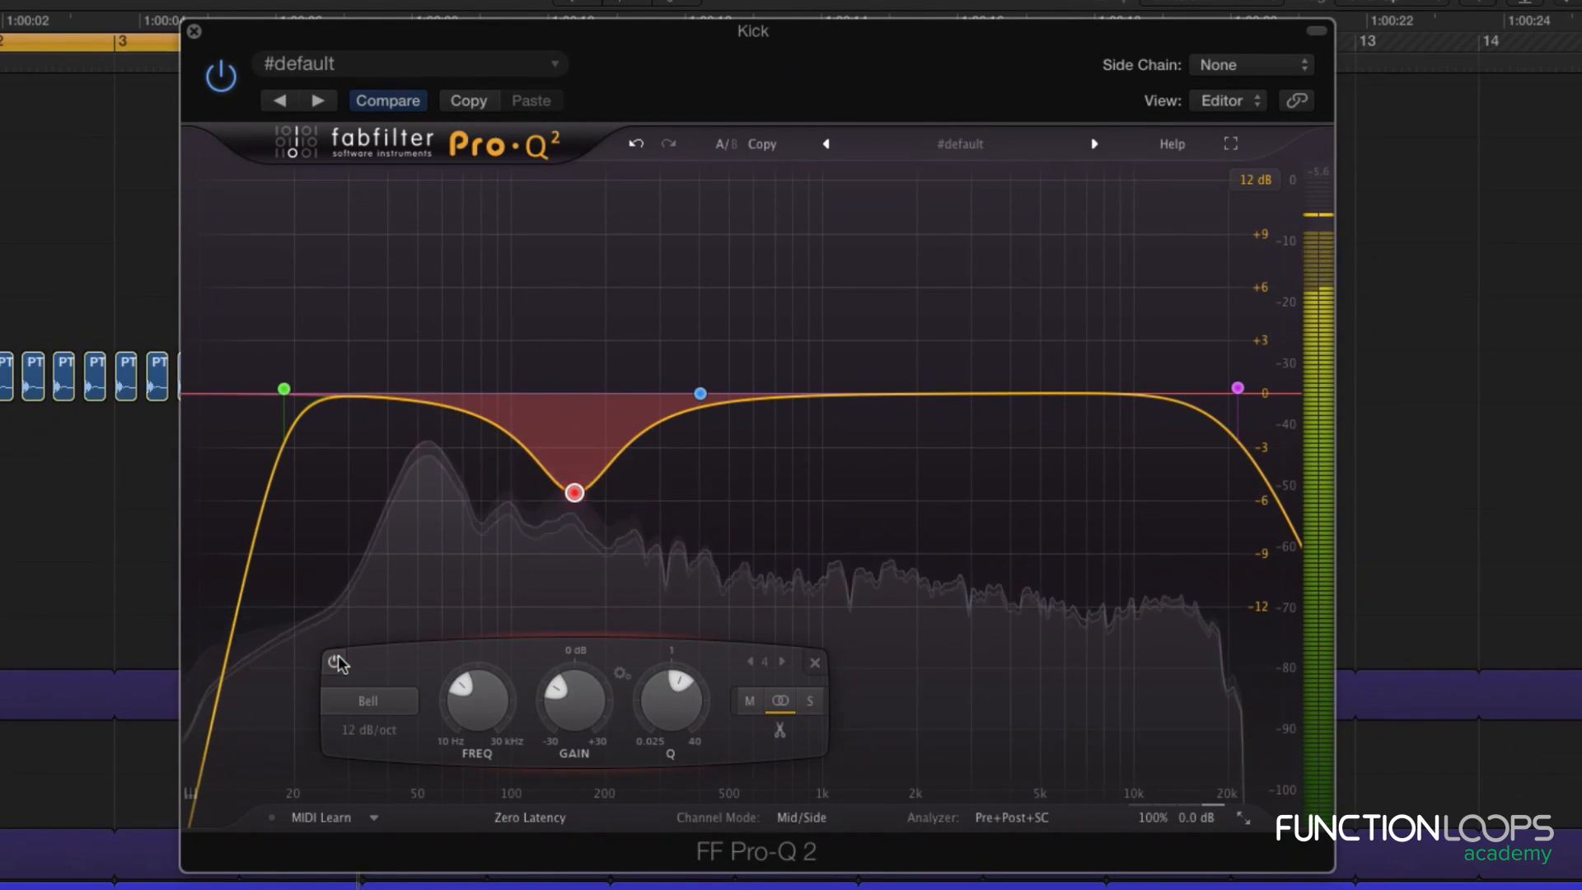
Deepen the low-mid Bell cut to -6.79 dB at about 159 Hz with a Q of 1.804 while playing the kick pattern.
left_click_drag(574, 493, 583, 489)
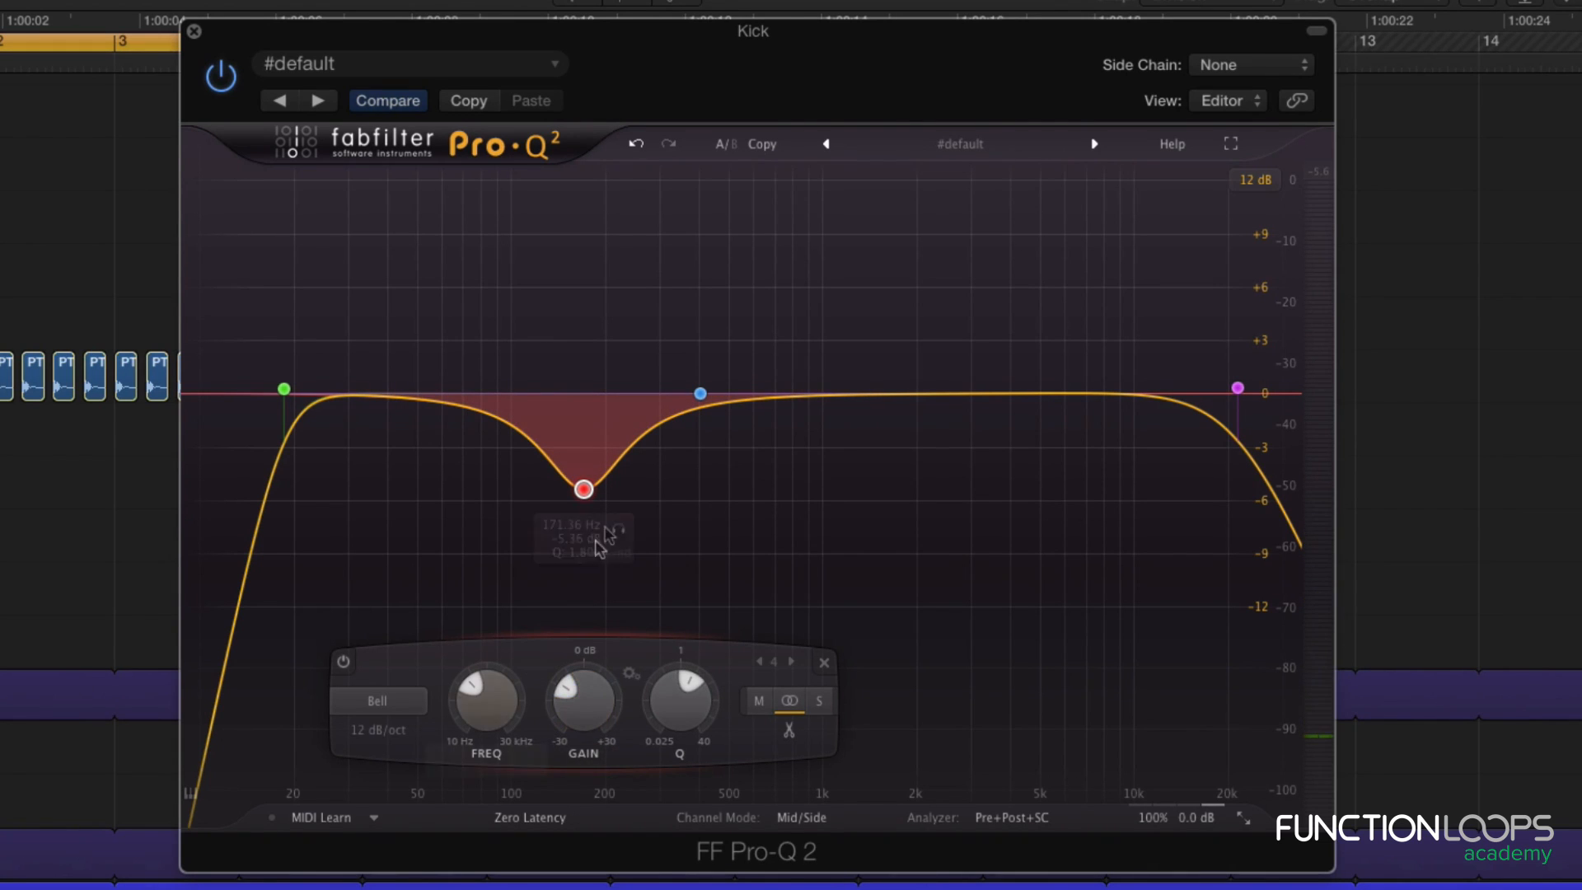
left_click_drag(584, 490, 564, 490)
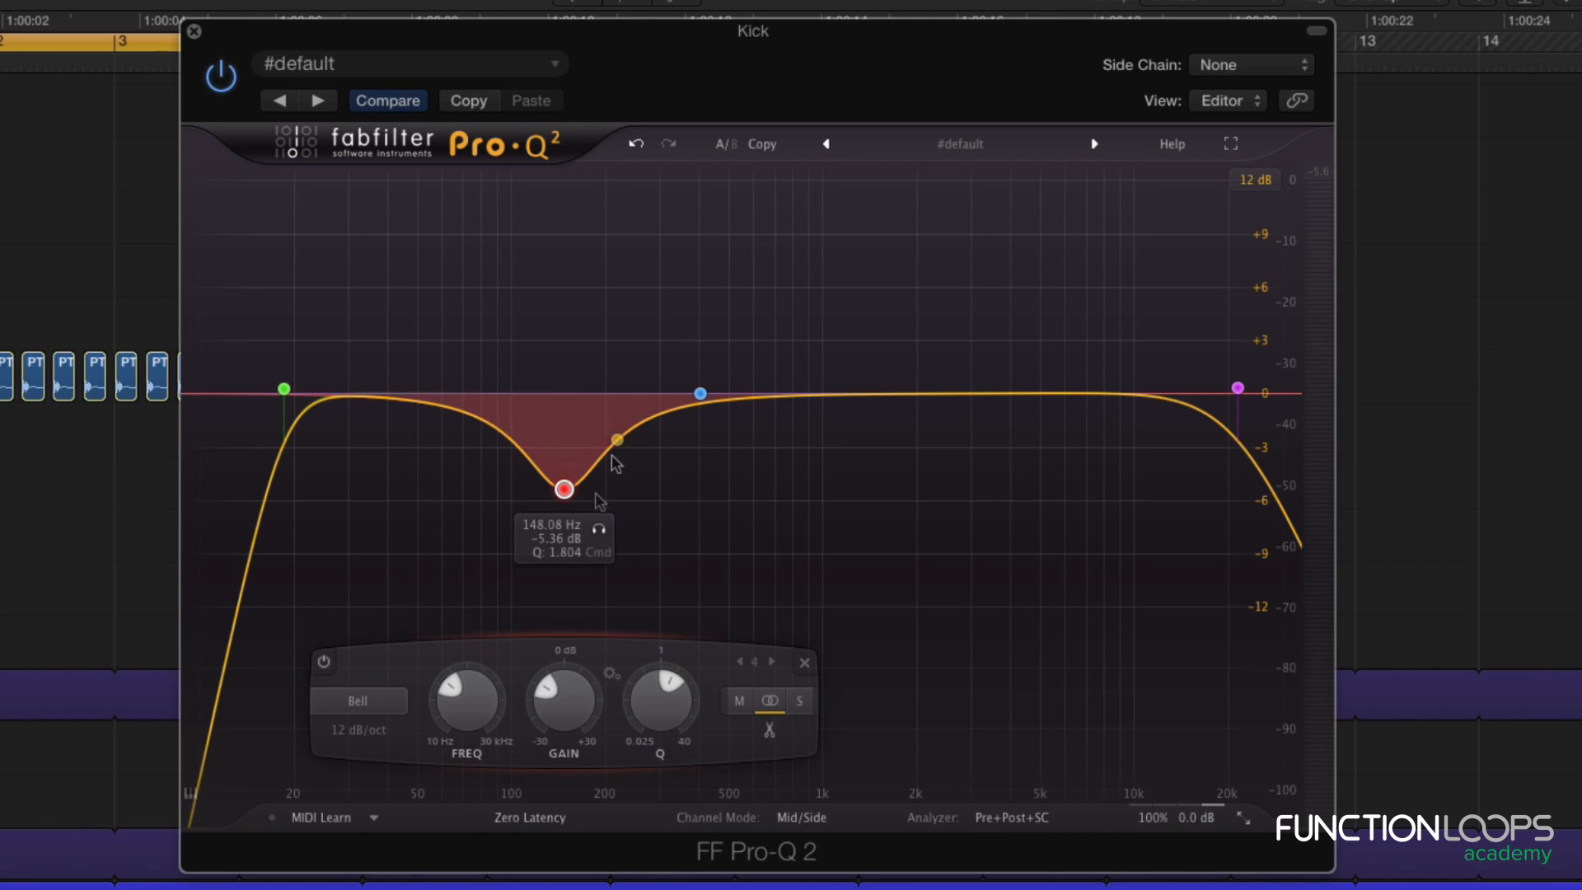
key("space")
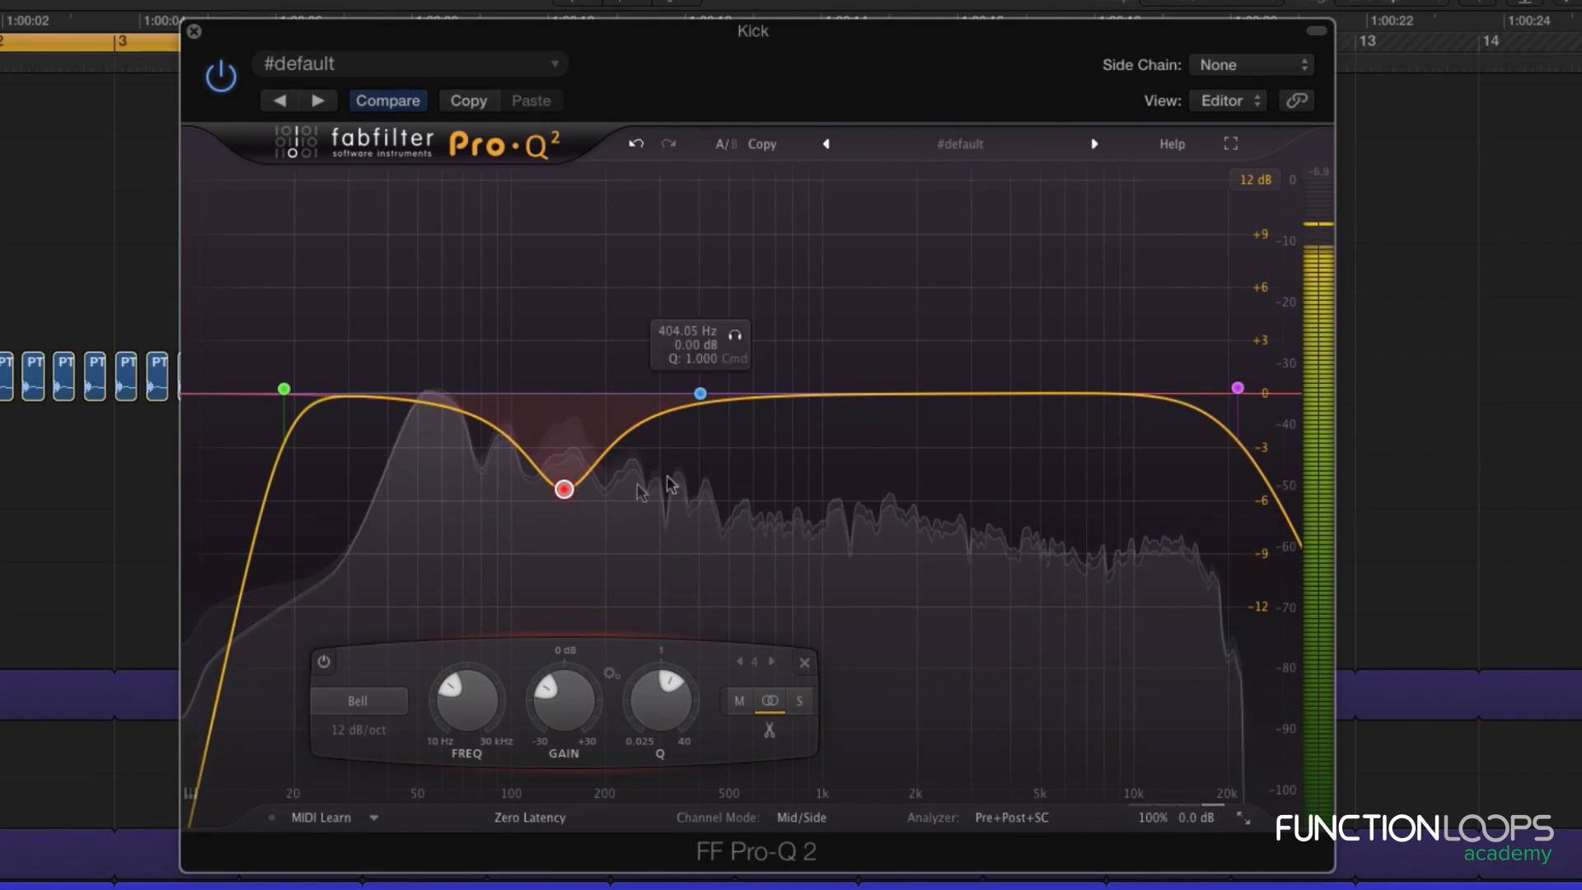
mouse_move(564, 491)
left_mouse_down()
mouse_move(583, 501)
mouse_move(574, 514)
left_mouse_up()
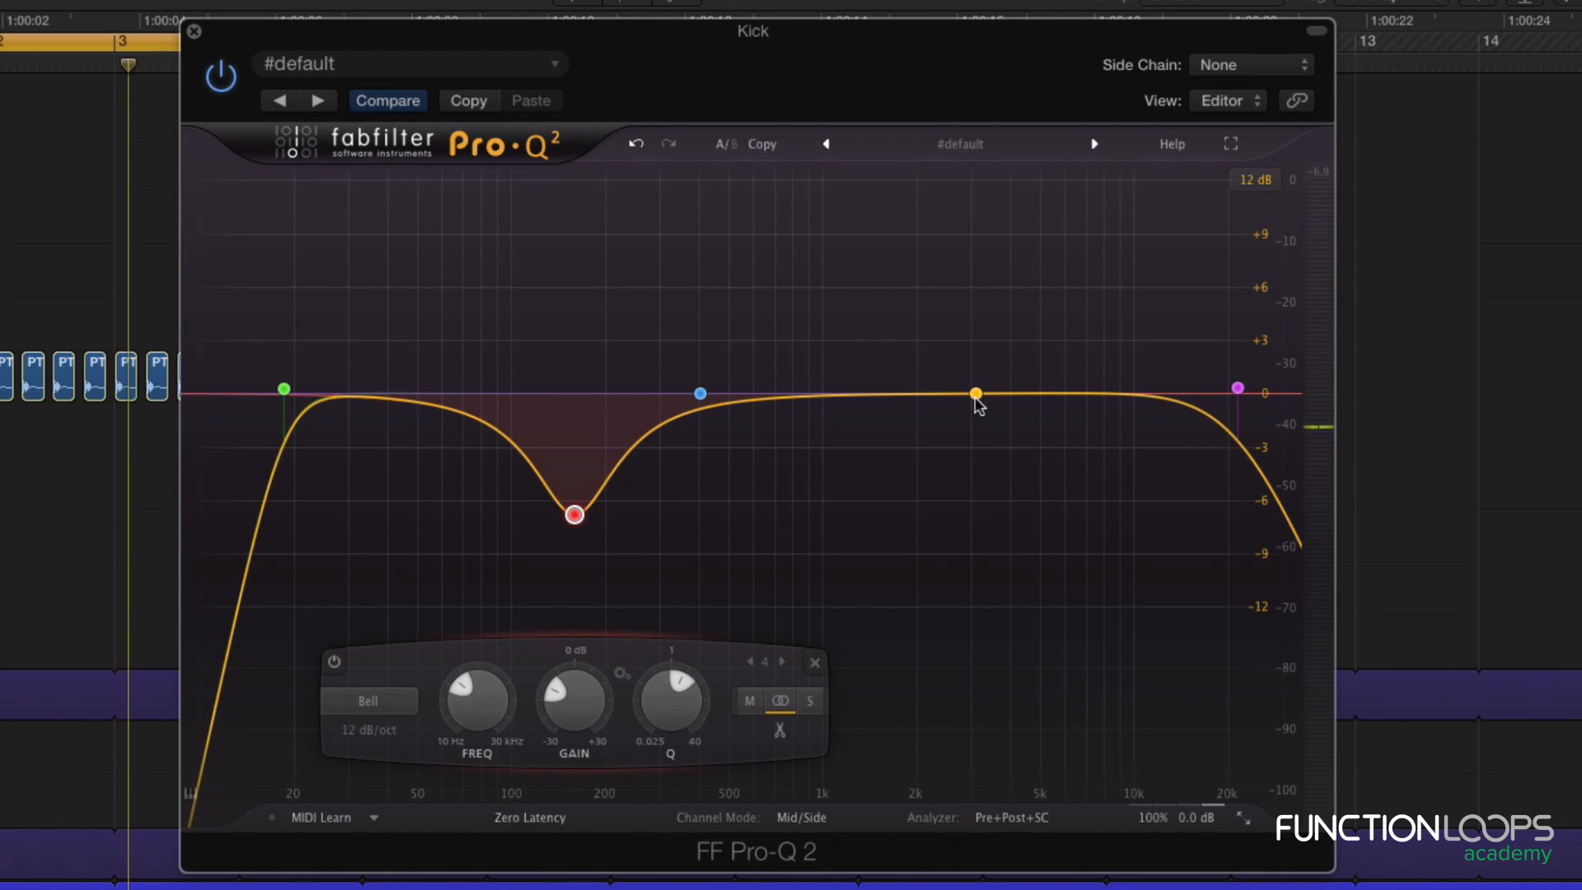
Add a Bell boost to the kick equalizer and move it to about 3474 Hz and +1.76 dB with a Q of 1.030.
left_click_drag(978, 405, 912, 389)
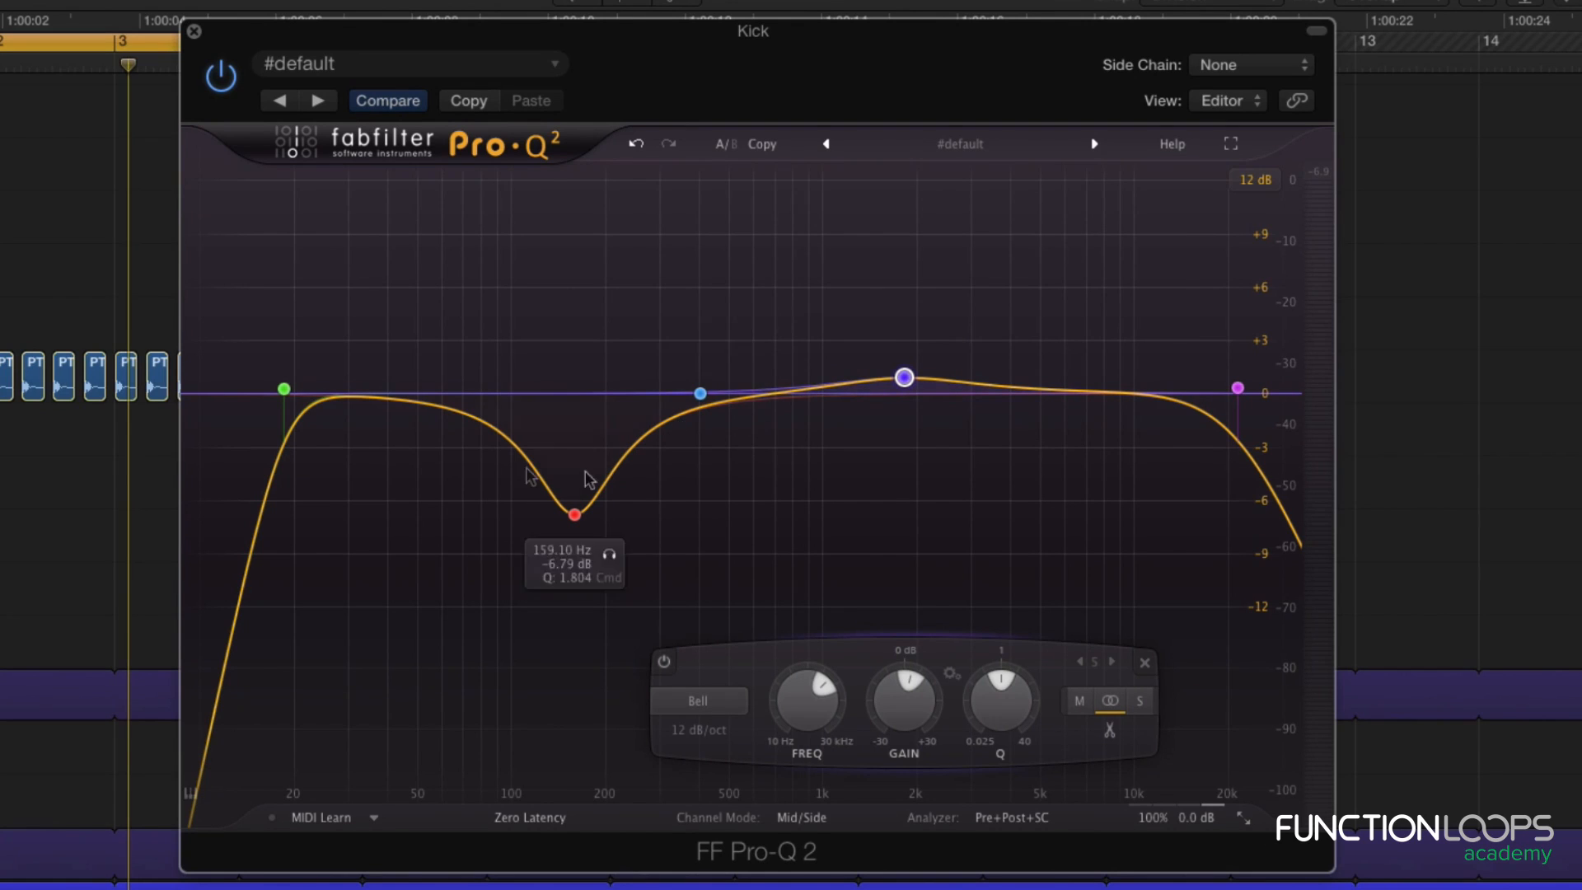
left_click_drag(907, 381, 887, 377)
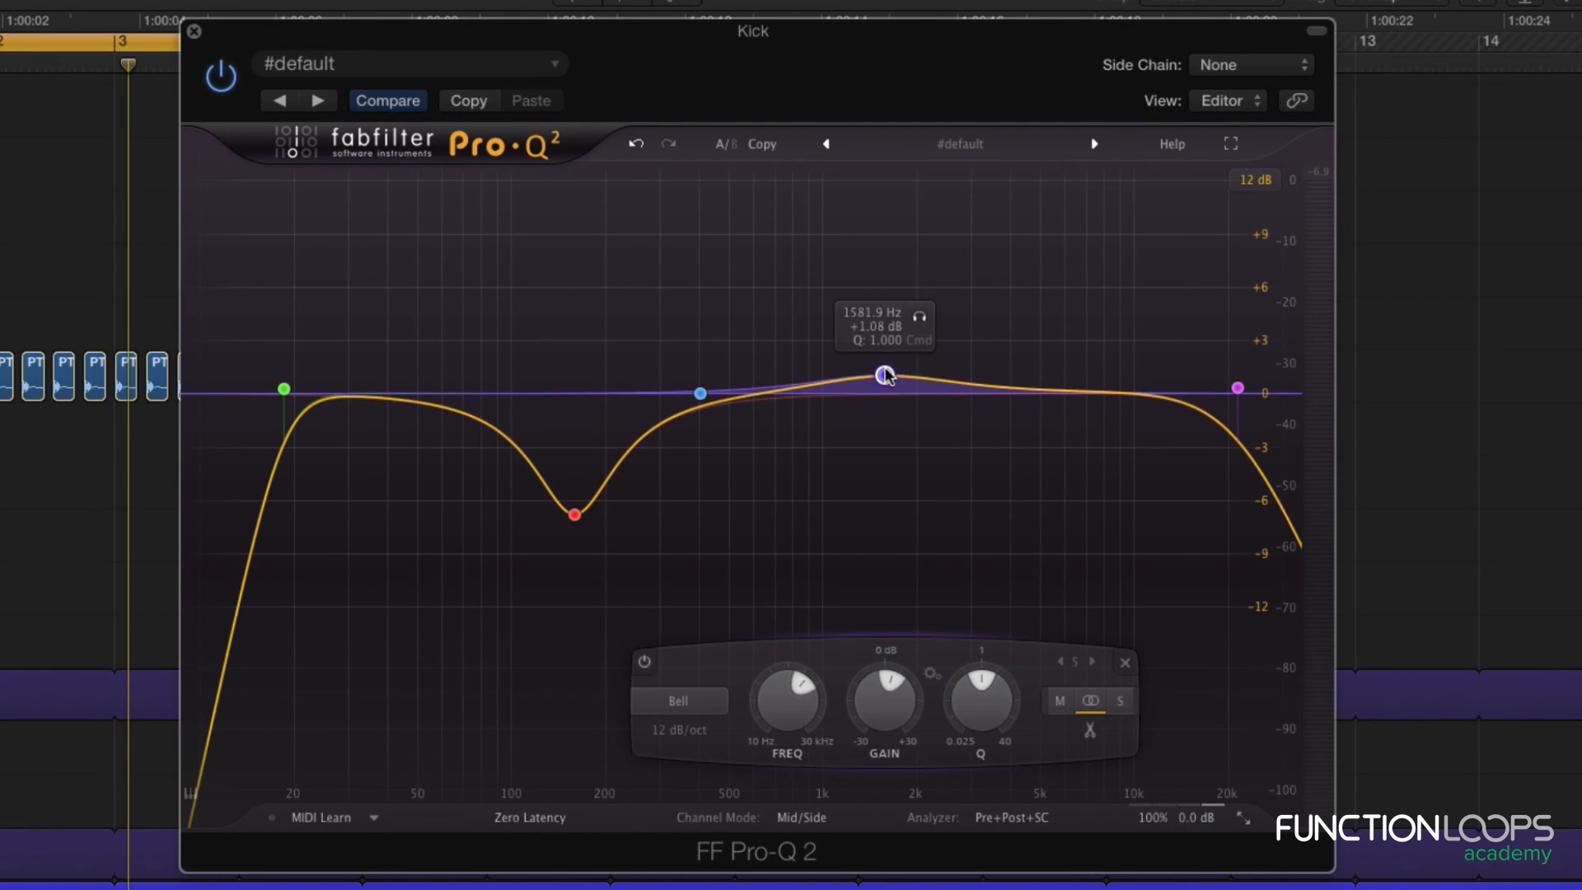
key("space")
left_click_drag(886, 378, 992, 362)
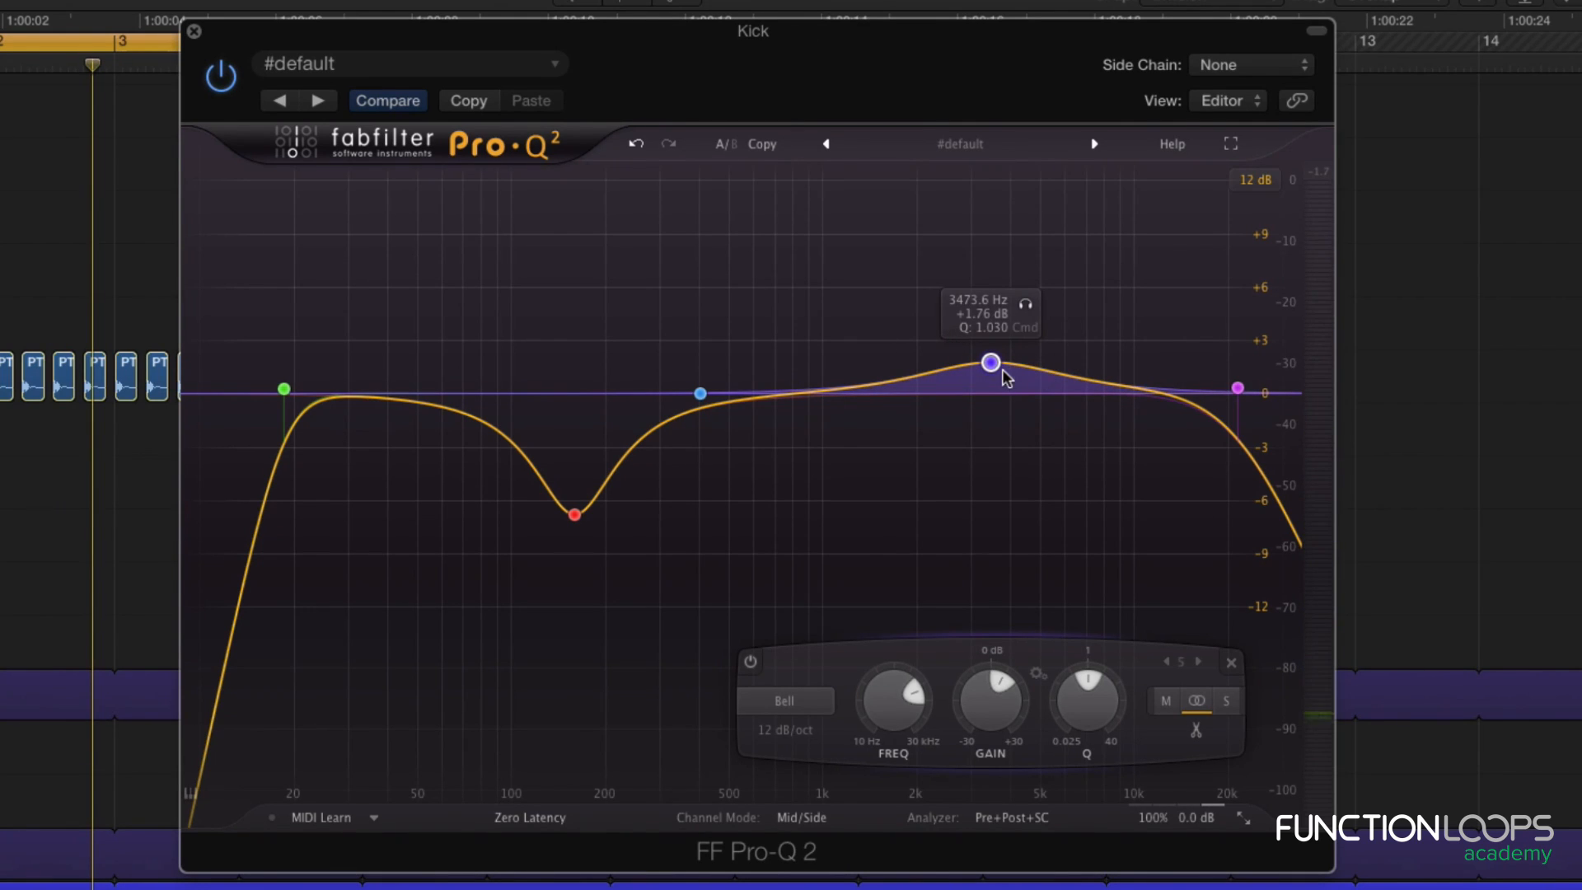
Try gains of about +7 dB and +1 dB on the Bell band near 3474 Hz.
left_click_drag(997, 696, 978, 658)
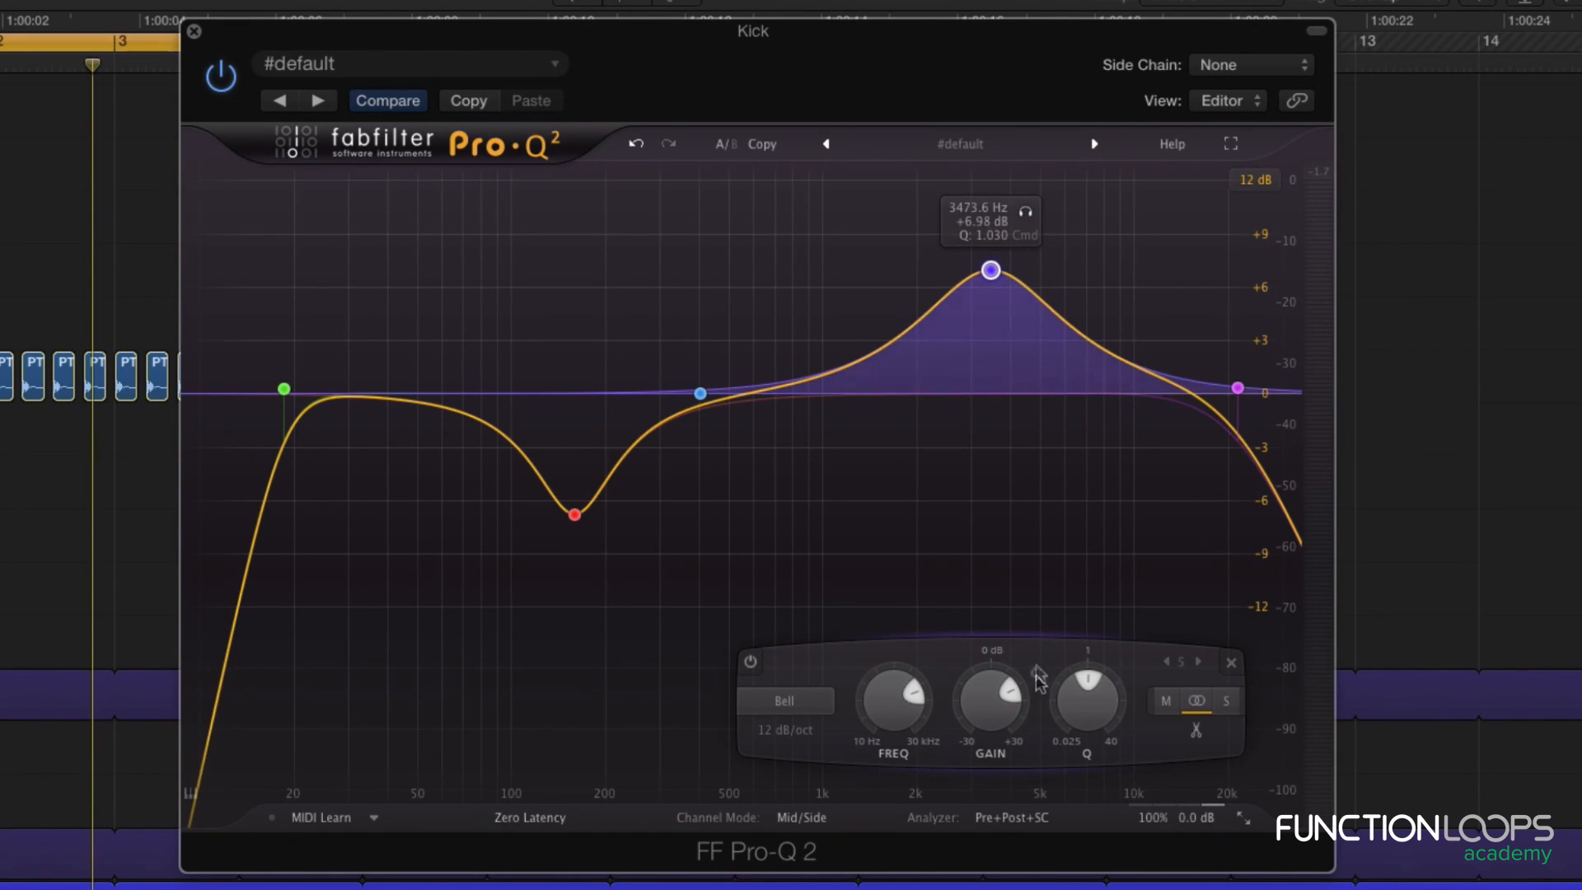
scroll(987, 754, "down", 5)
scroll(988, 733, "down", 2)
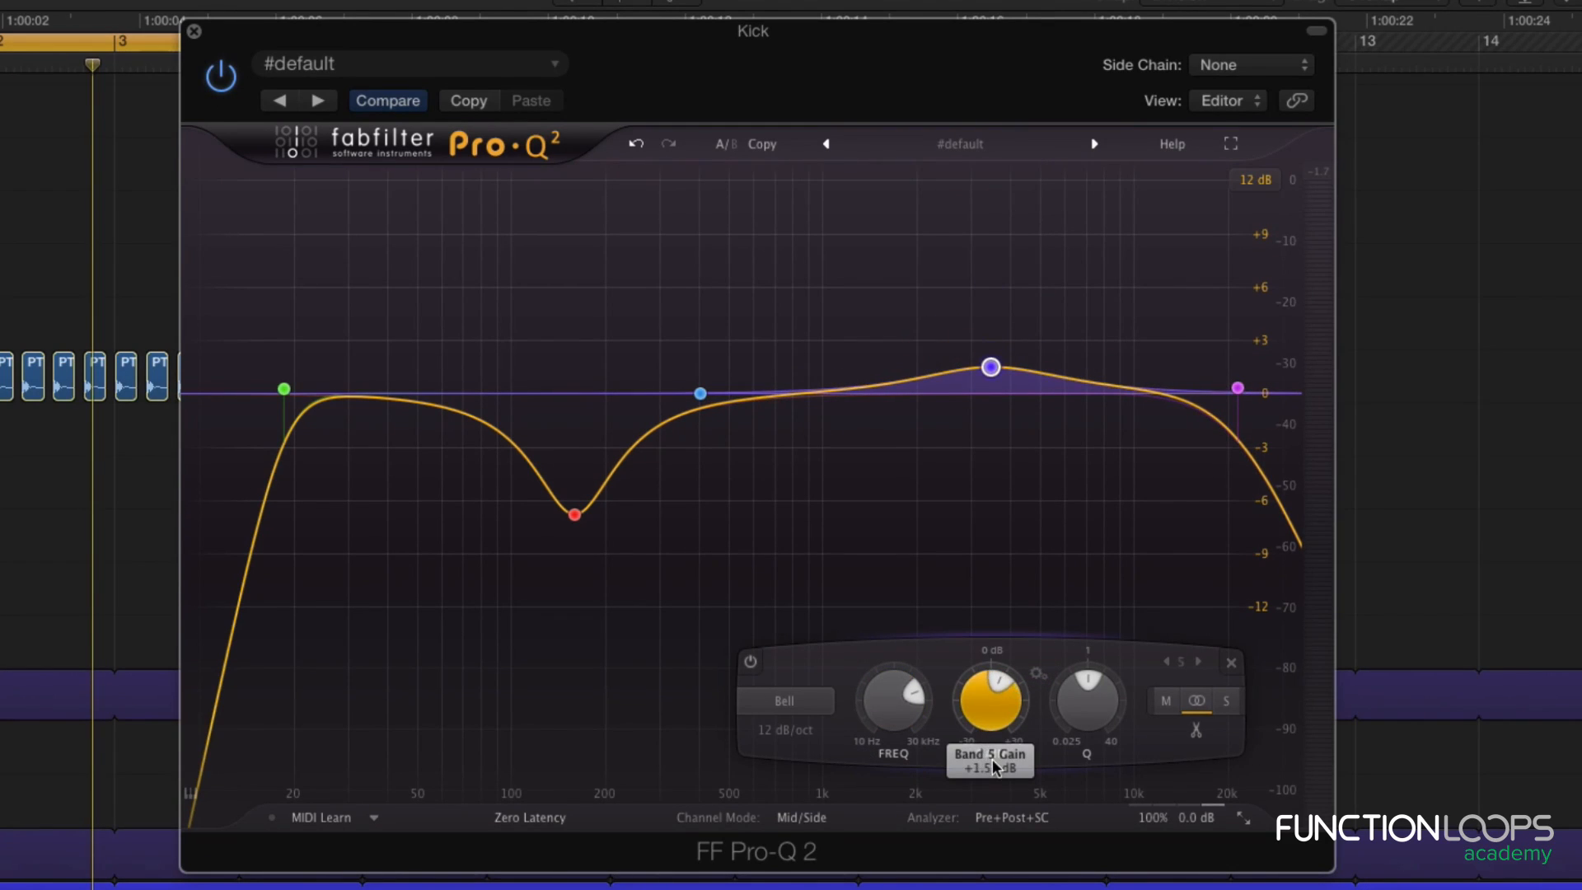
type("1")
key("Return")
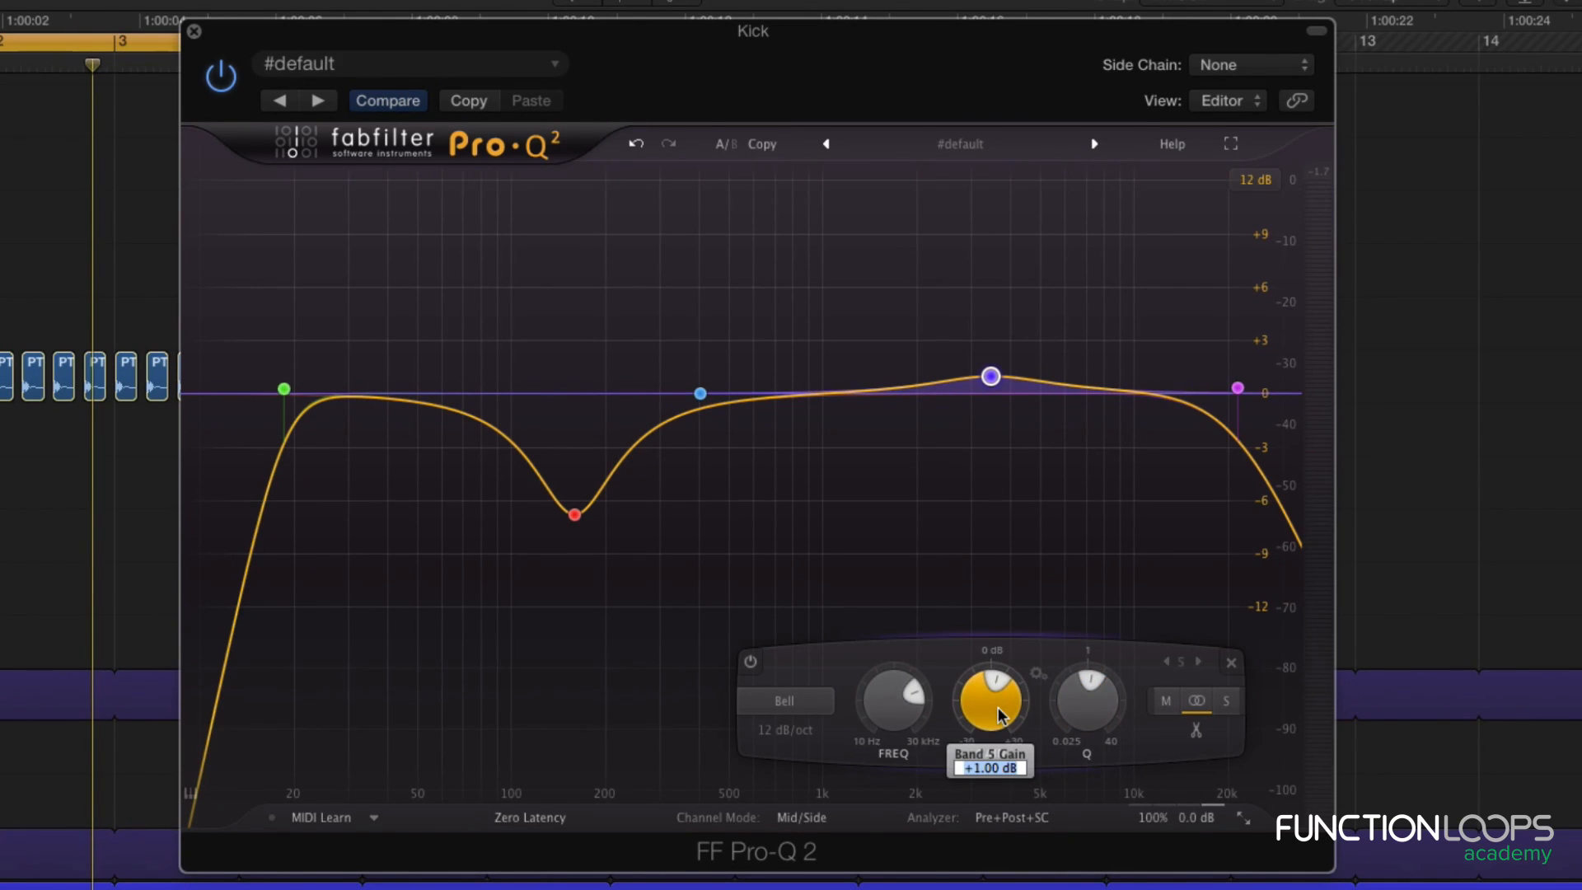
Set the gain of the Bell band near 3474 Hz to -2 dB and narrow the band by raising its Q.
type("-2")
key("Return")
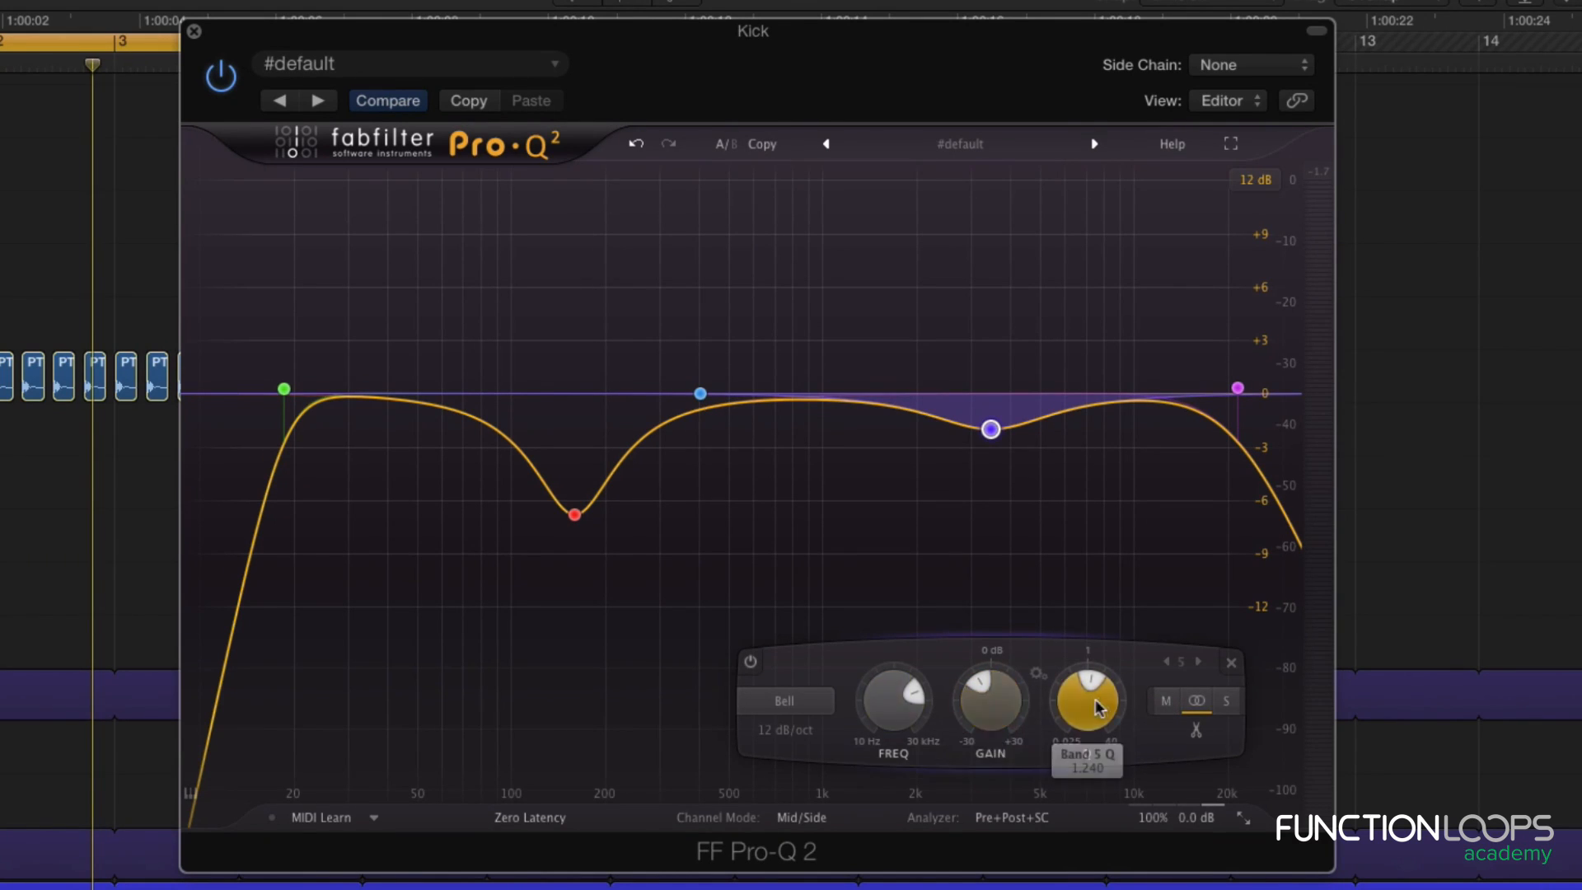
left_click_drag(1090, 711, 1090, 656)
scroll(1100, 715, "down", 1)
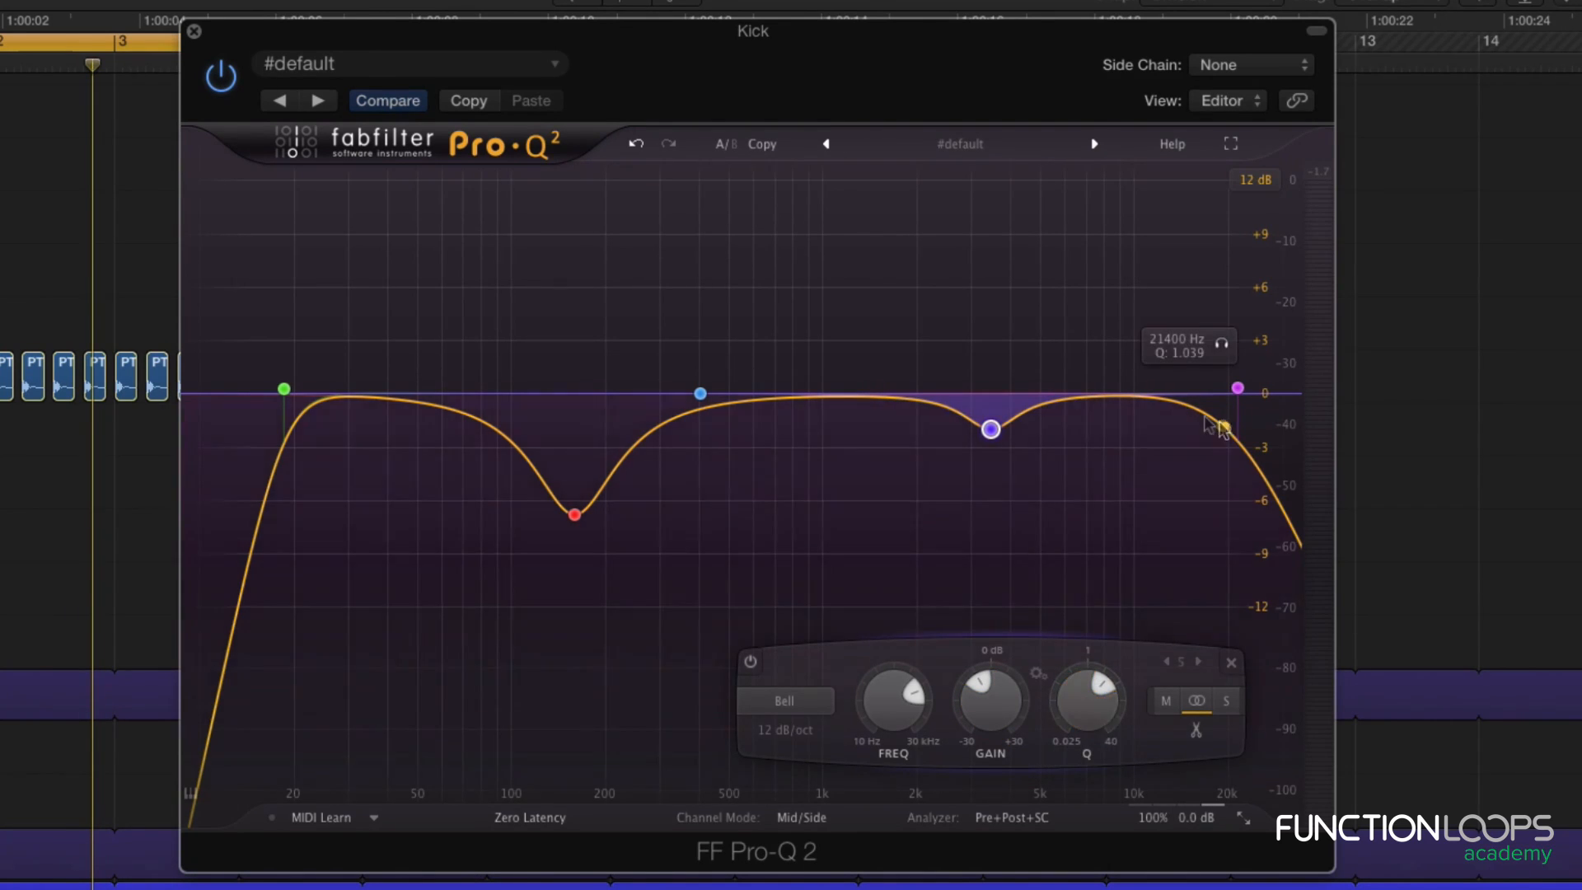
Add a High Shelf band to the kick equalizer and lower it to about 1541 Hz and -2.35 dB while playing the pattern.
left_click_drag(1118, 398, 1118, 442)
left_click(821, 698)
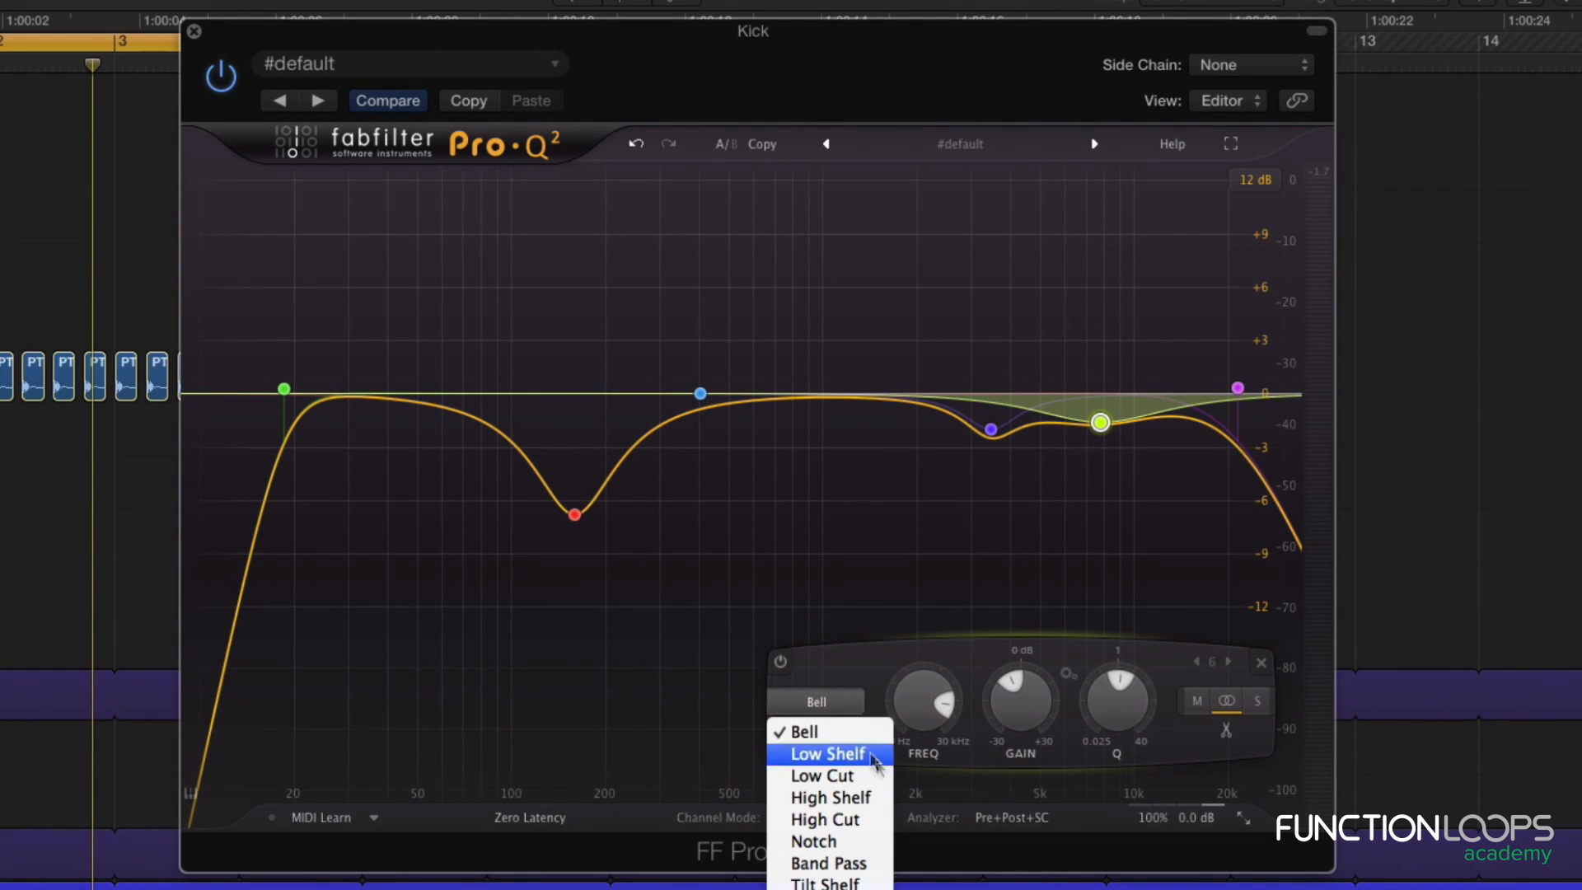
left_click(878, 795)
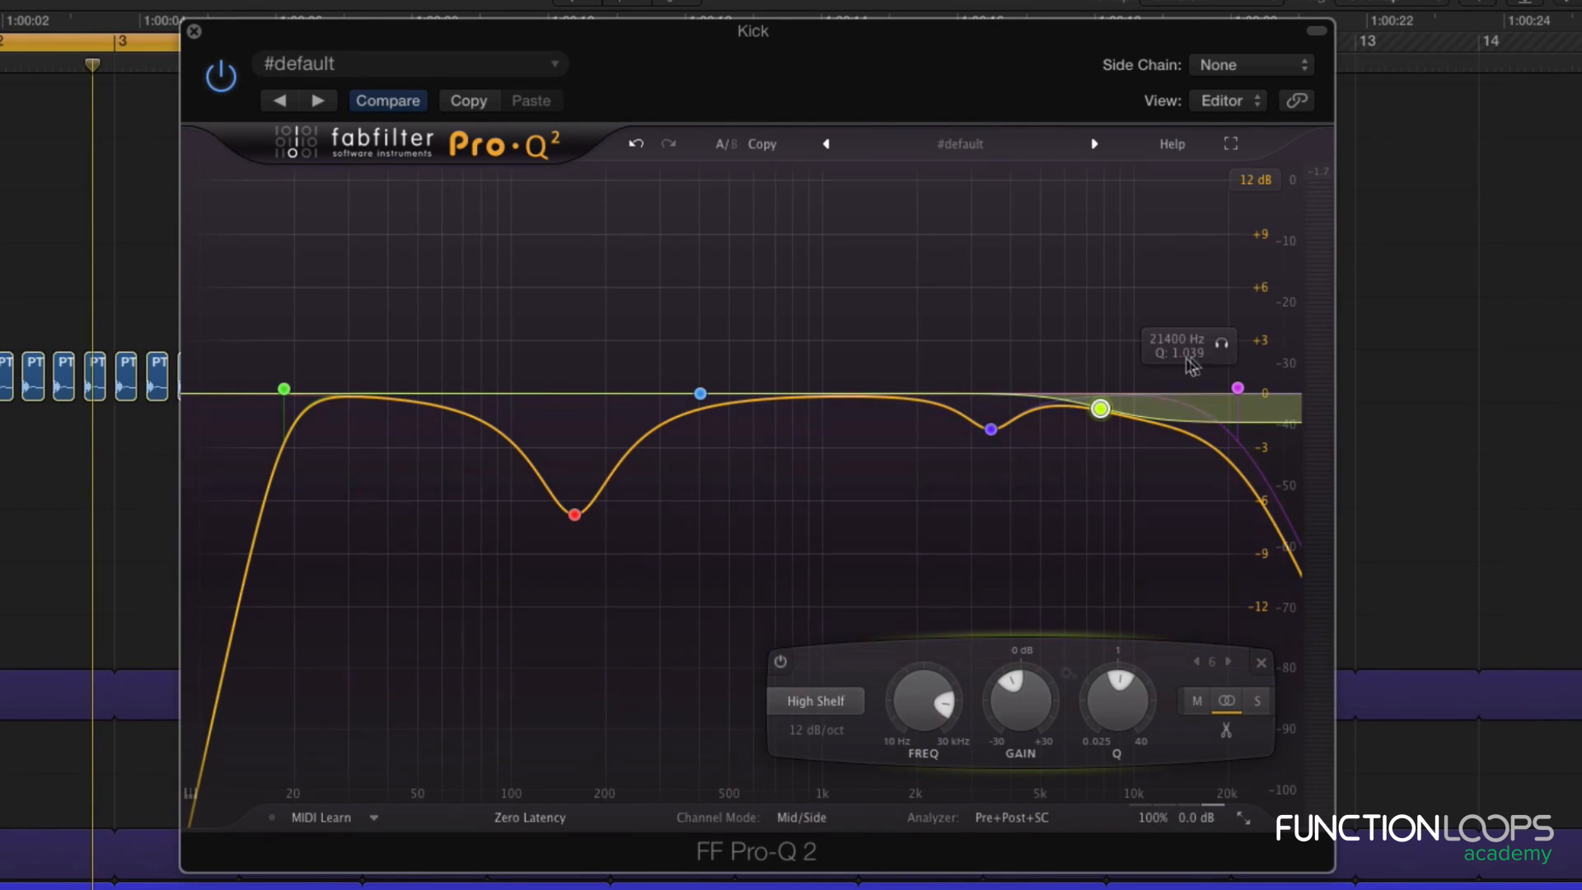
left_click_drag(1101, 408, 901, 414)
key("space")
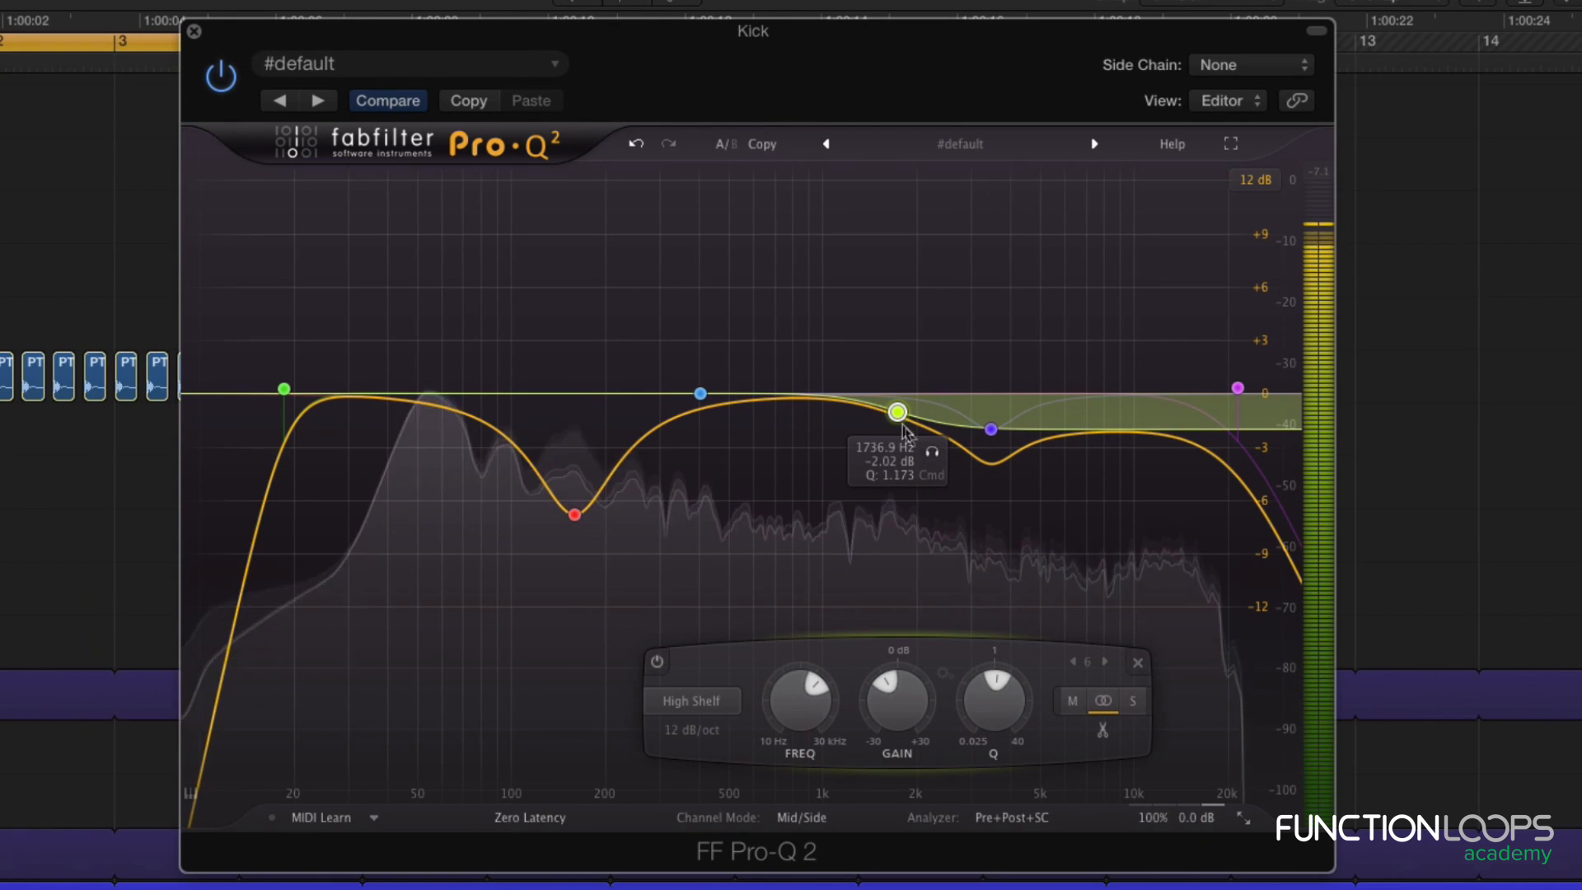
left_click_drag(899, 419, 883, 431)
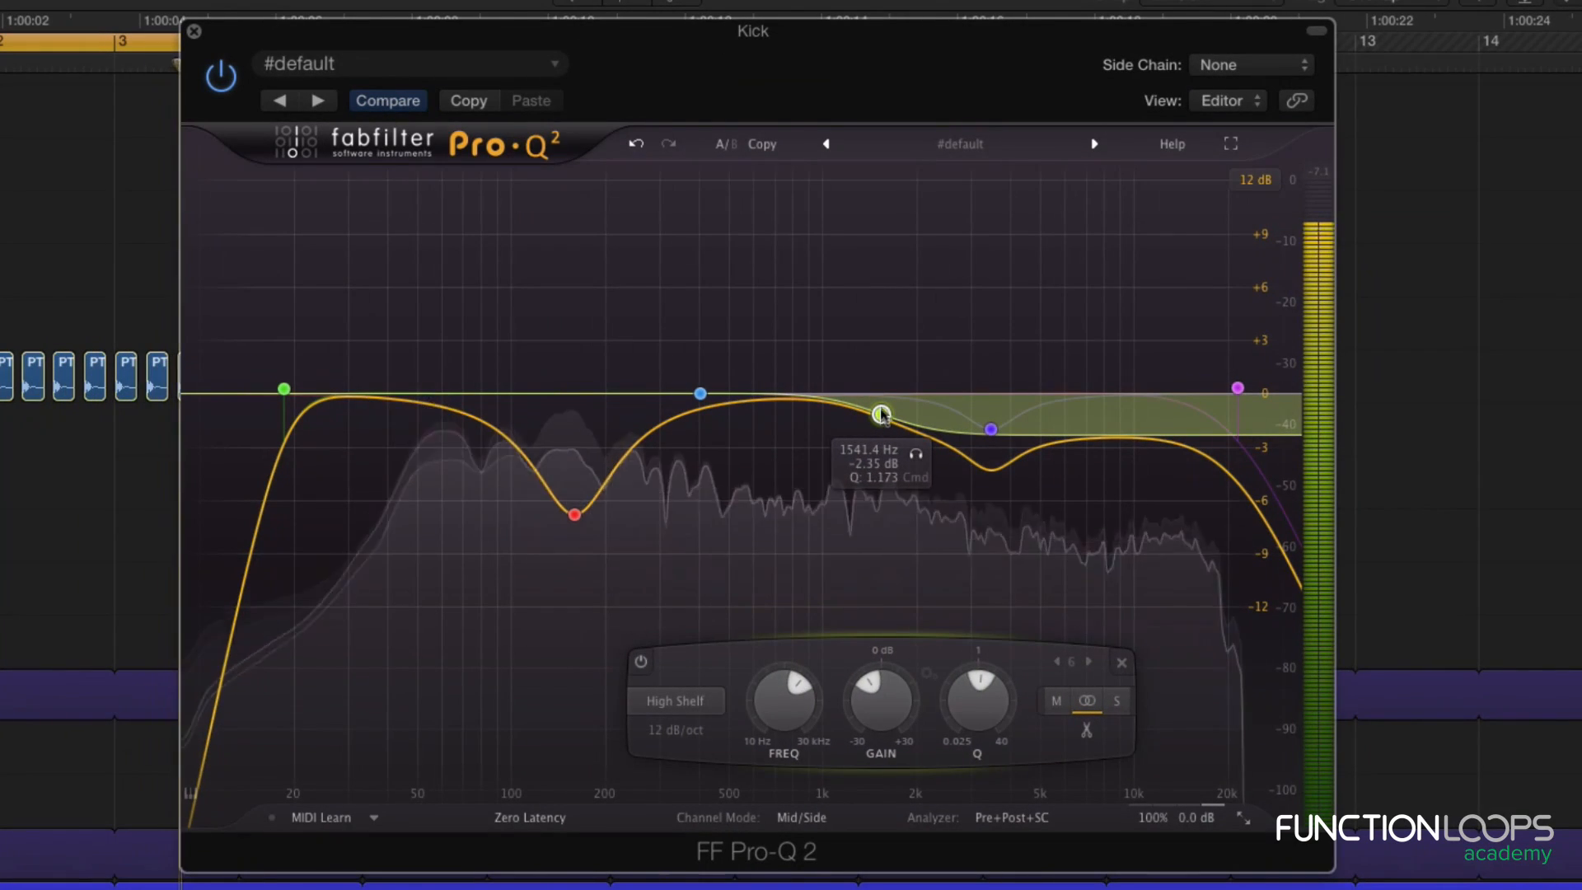
Compare the kick with the whole equalizer bypassed and enabled.
left_click(230, 76)
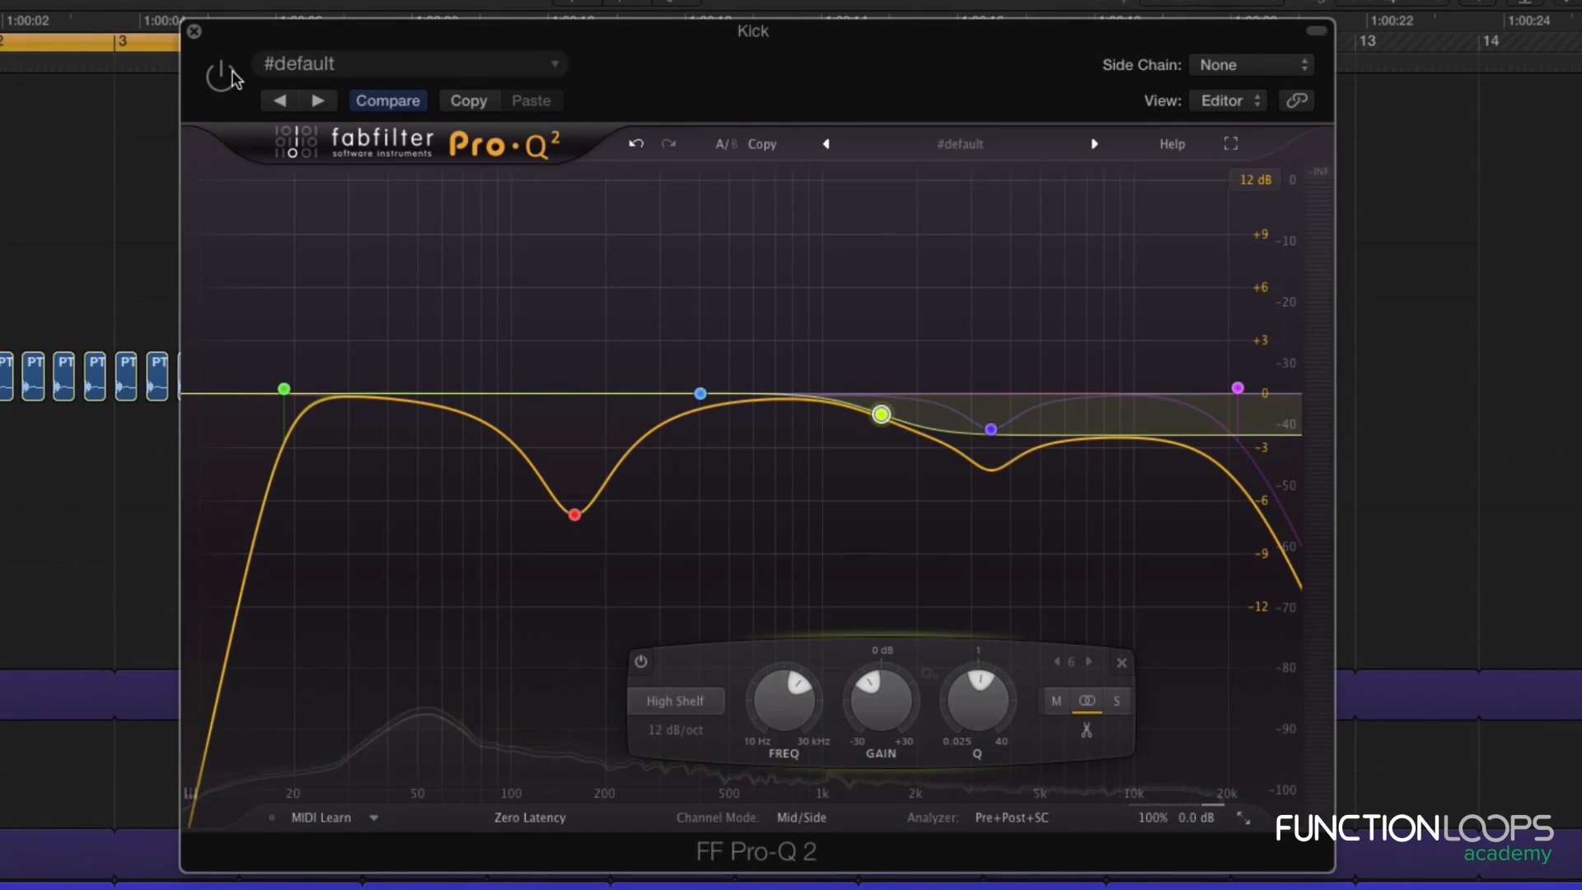
key("space")
key("space")
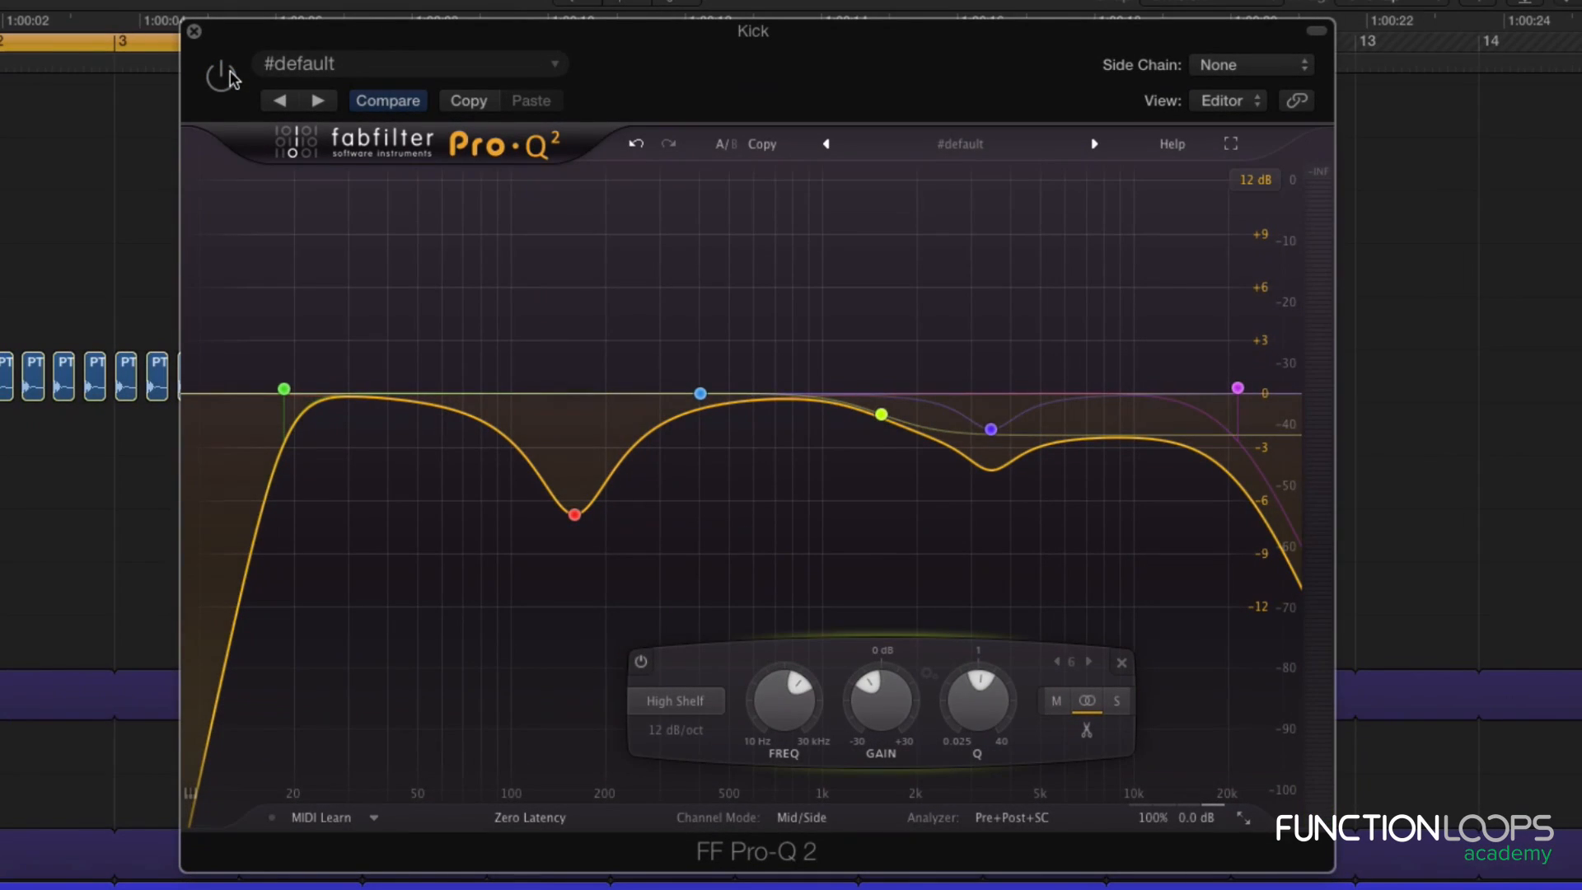
left_click(230, 72)
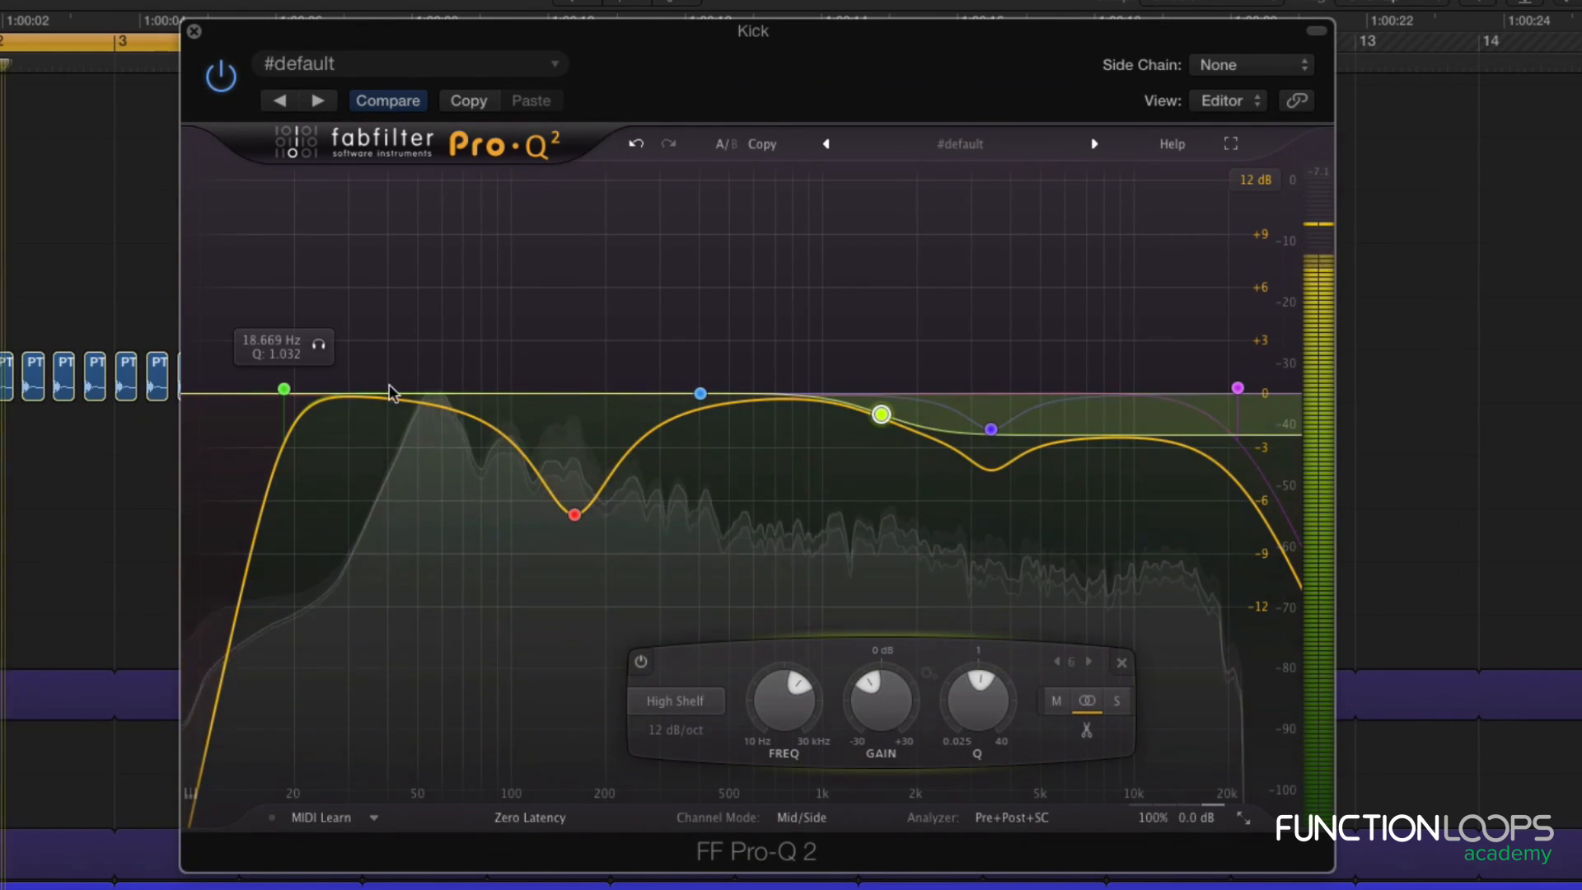
Add a Bell boost at about 53 Hz and +1.49 dB with a Q of 1.520 while playing the kick, and stop playback.
left_click_drag(393, 394, 446, 375)
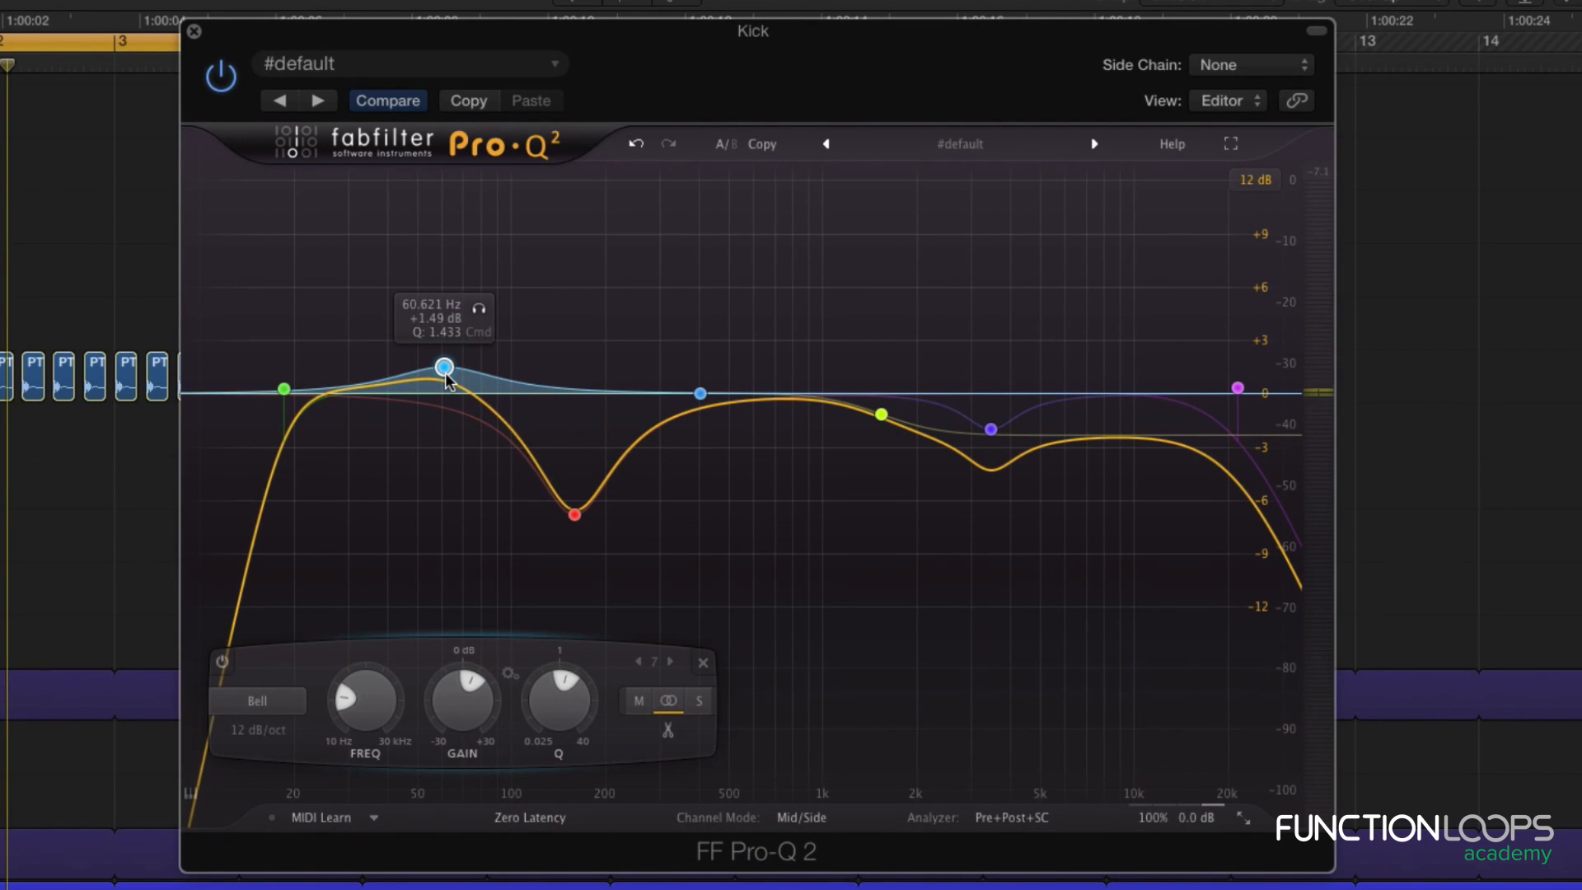
left_click_drag(445, 377, 429, 380)
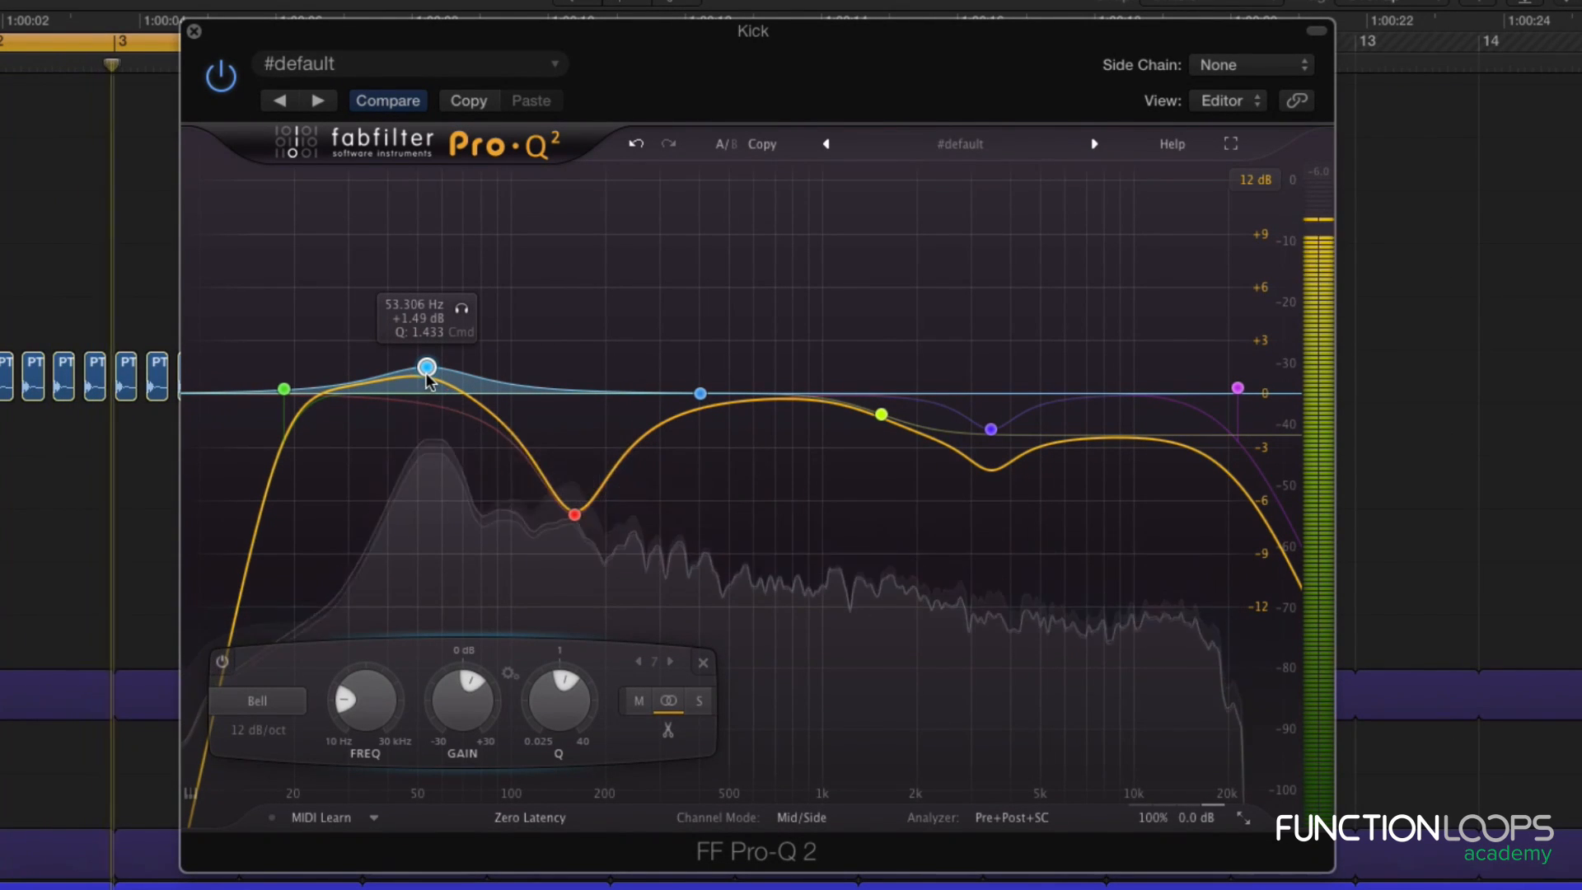
scroll(426, 359, "up", 1)
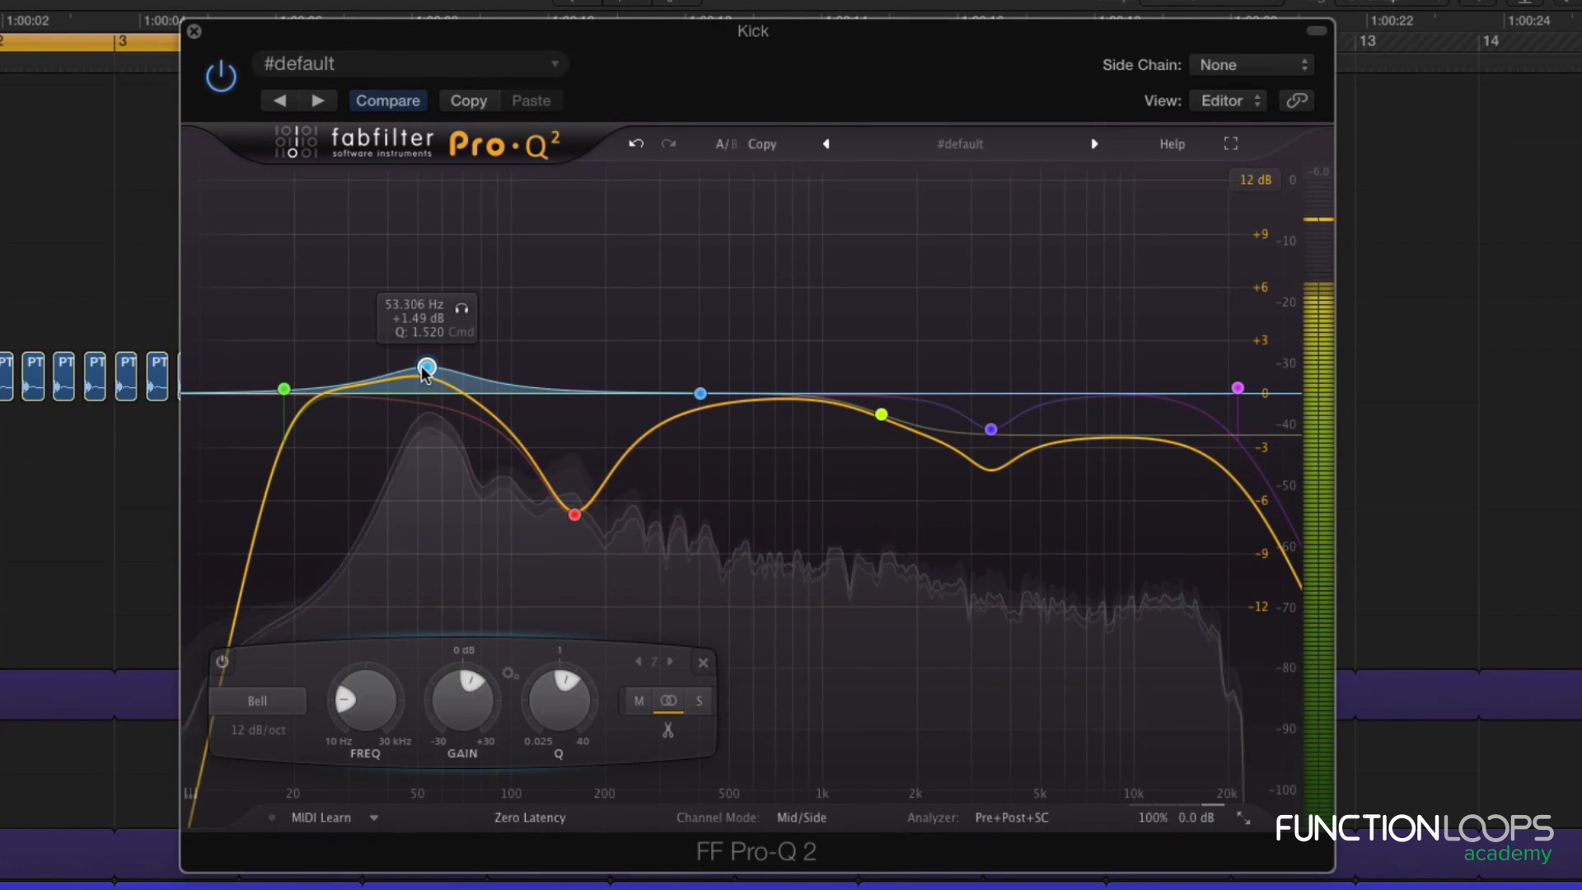
key("space")
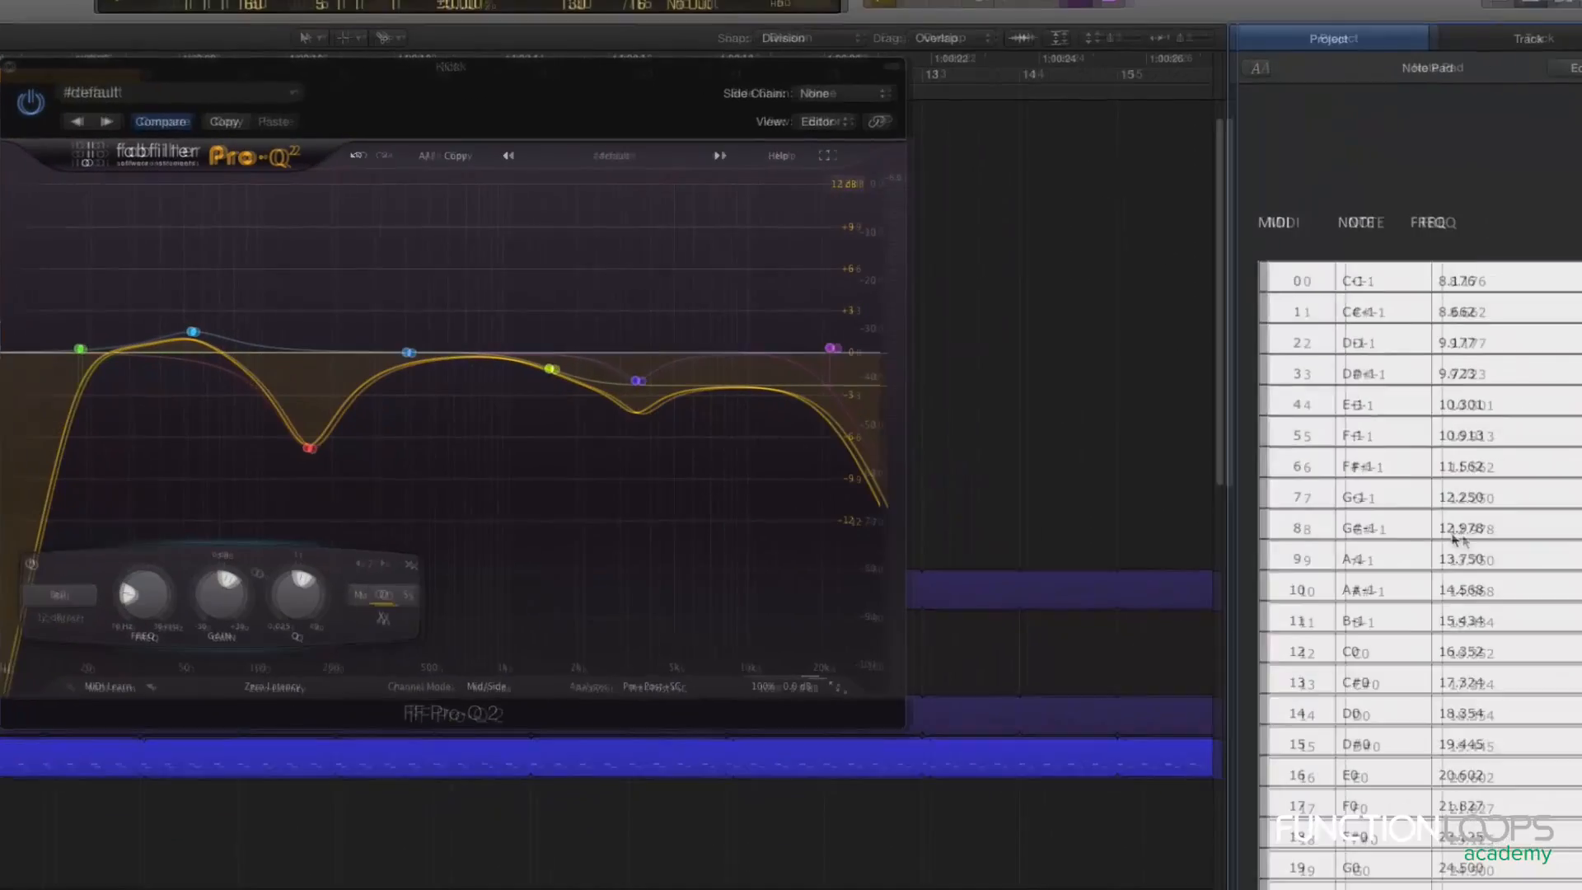
Look up the notes around the kick's fundamental frequency in the Note Pad's note-to-frequency table.
scroll(1420, 534, "down", 2)
scroll(1450, 677, "down", 6)
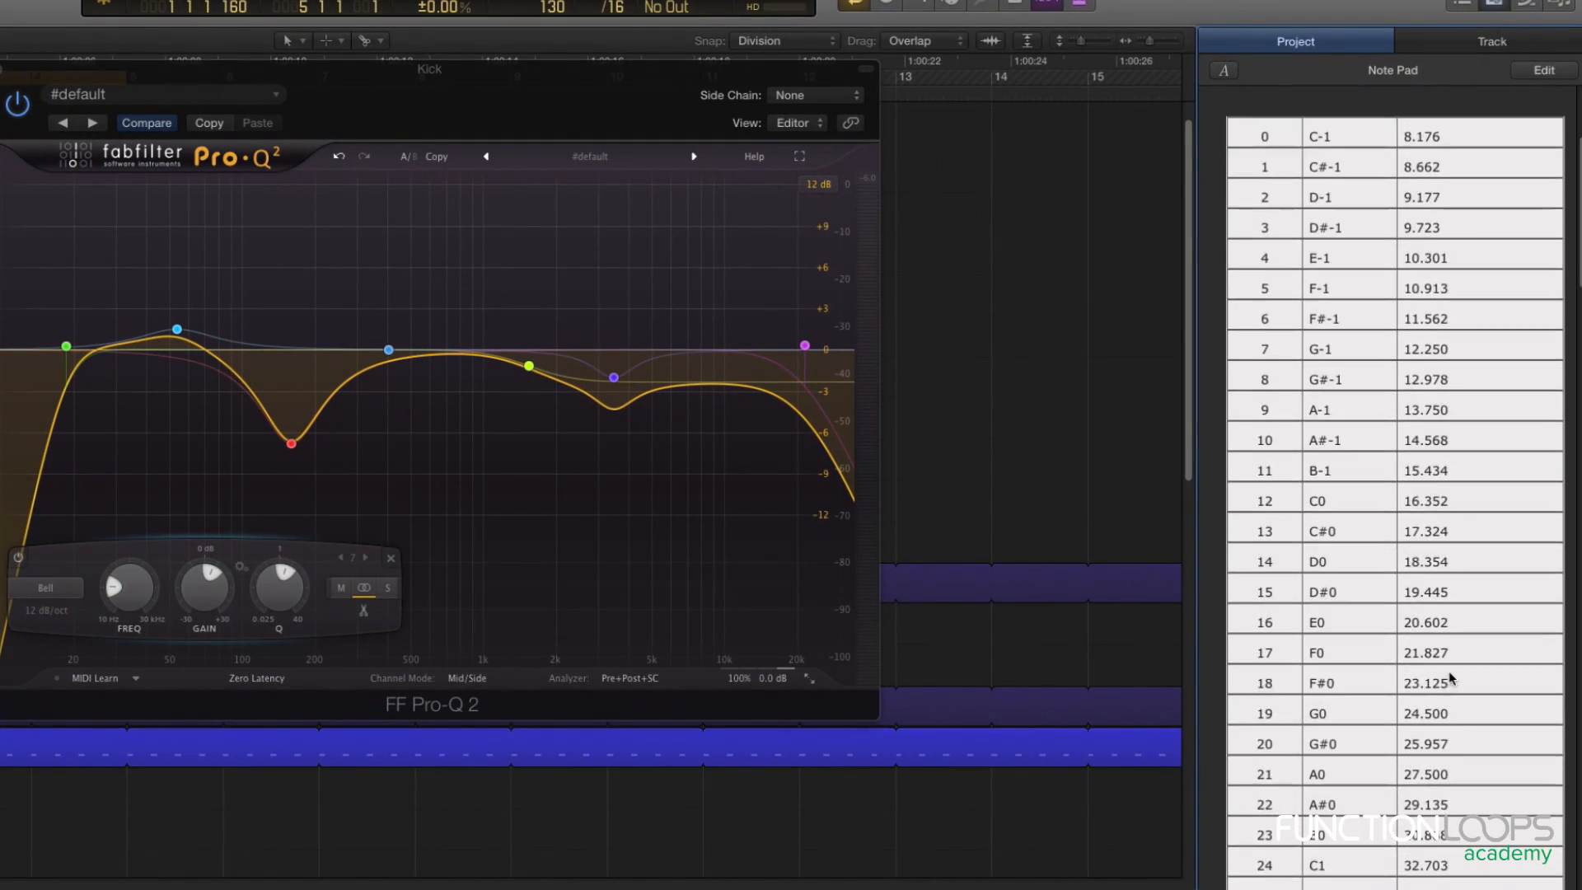
scroll(1406, 743, "down", 5)
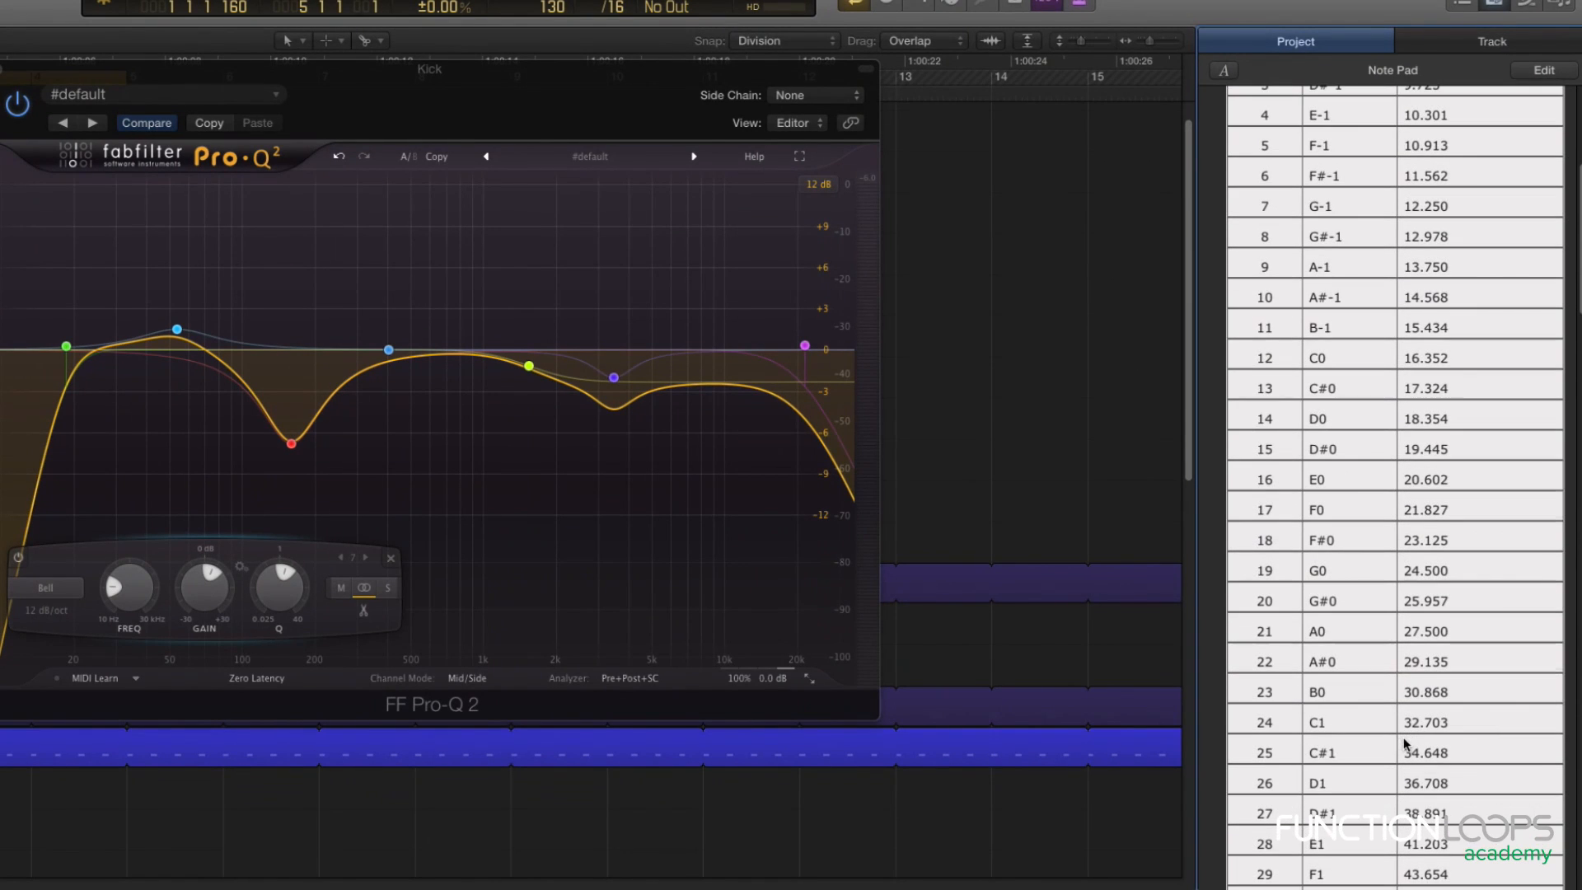
scroll(1393, 692, "down", 4)
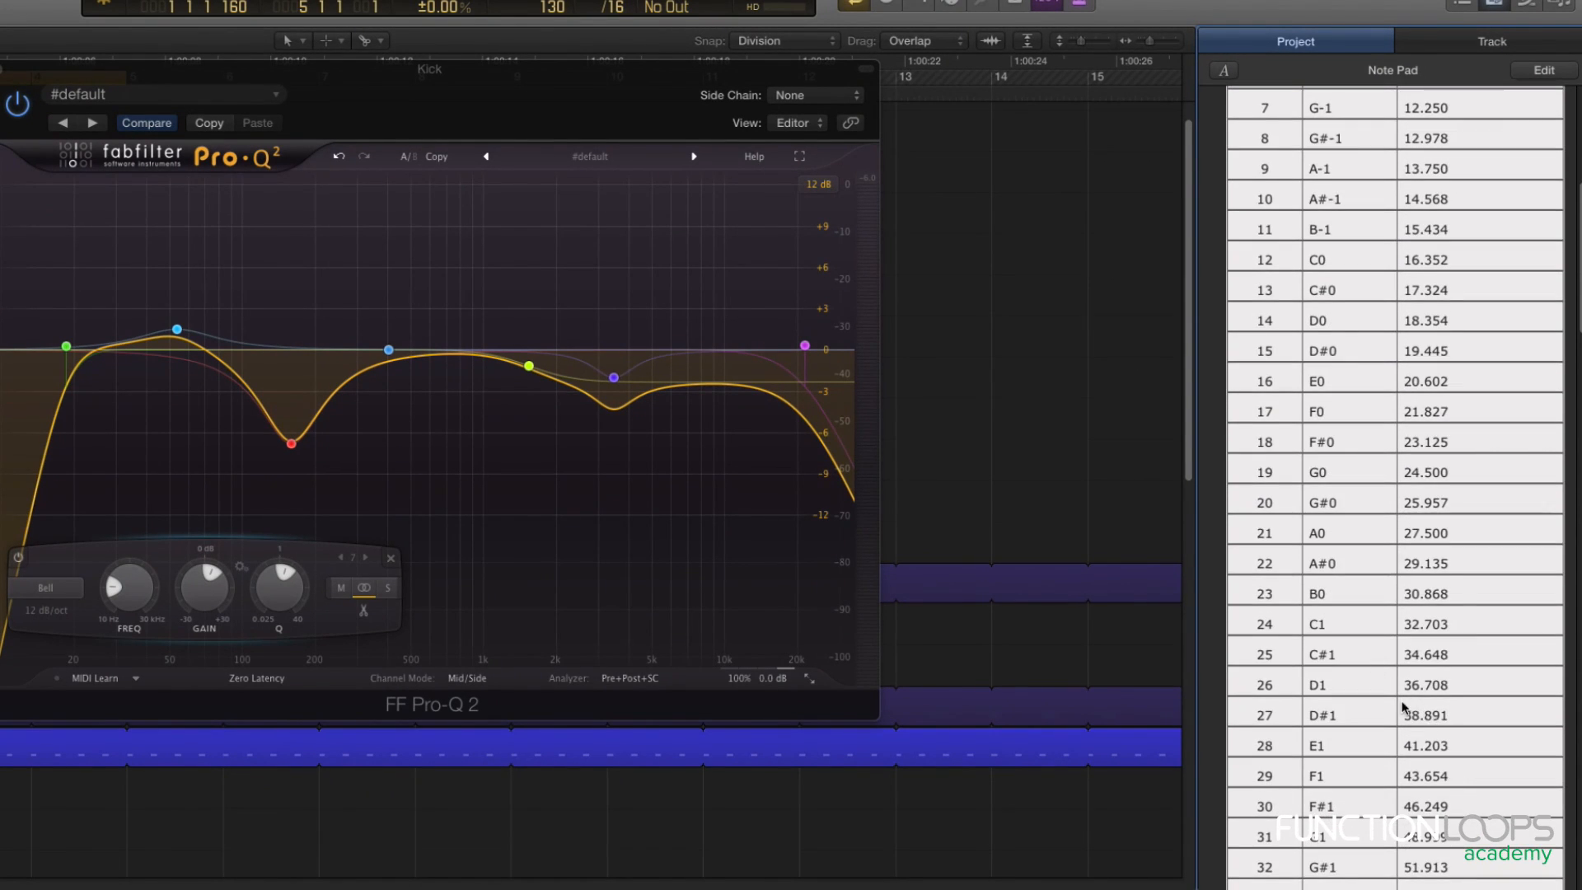
scroll(1405, 708, "down", 2)
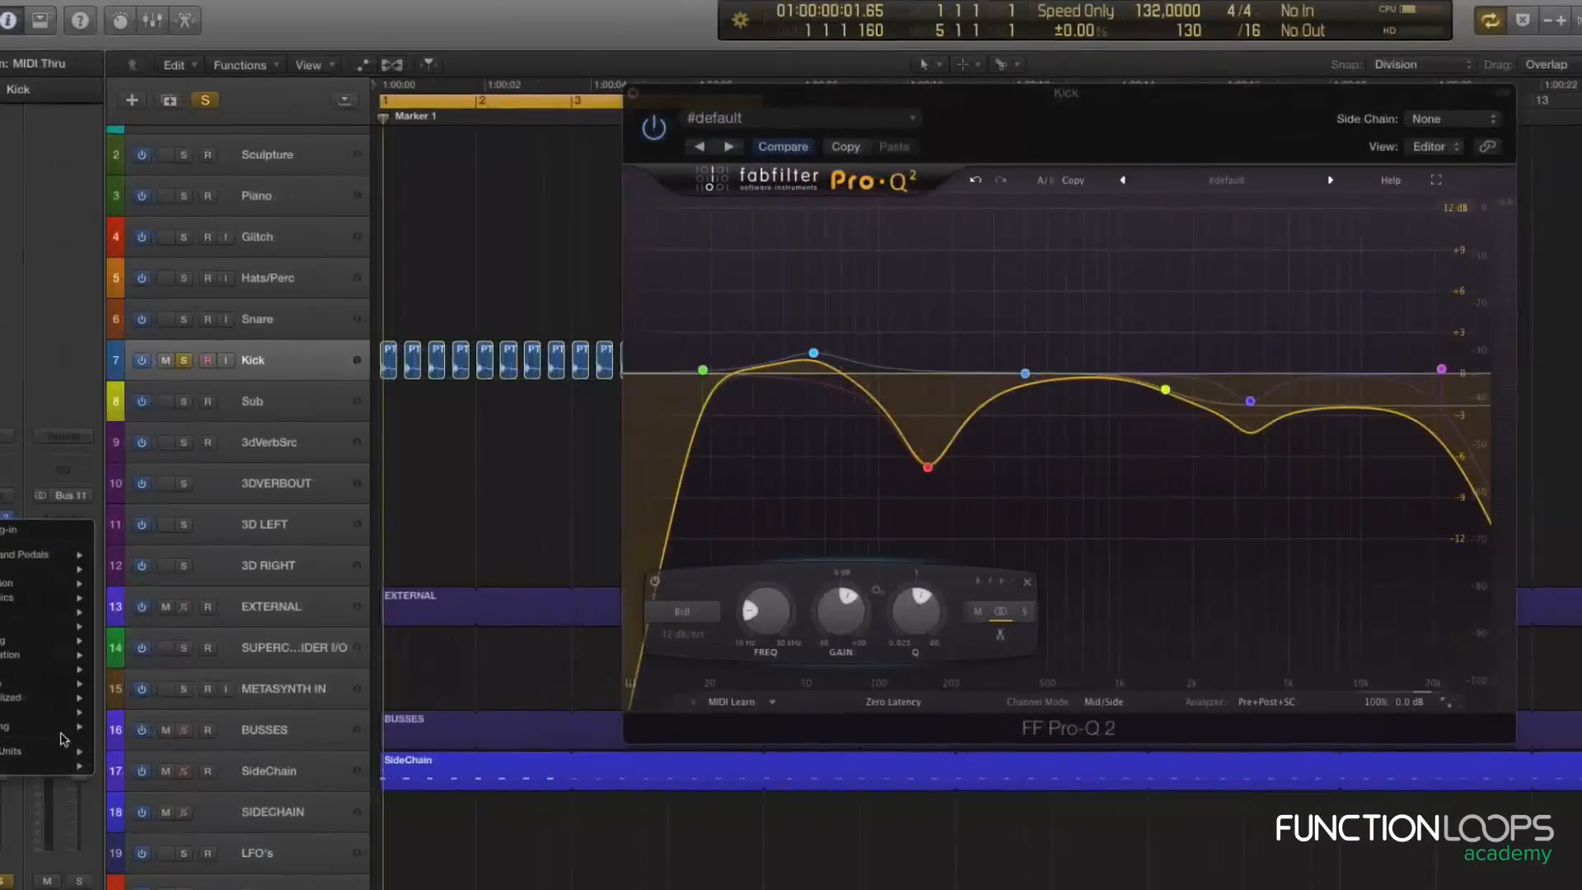
Insert the Metering Tuner on the Kick channel and play the kick pattern through it.
mouse_move(91, 733)
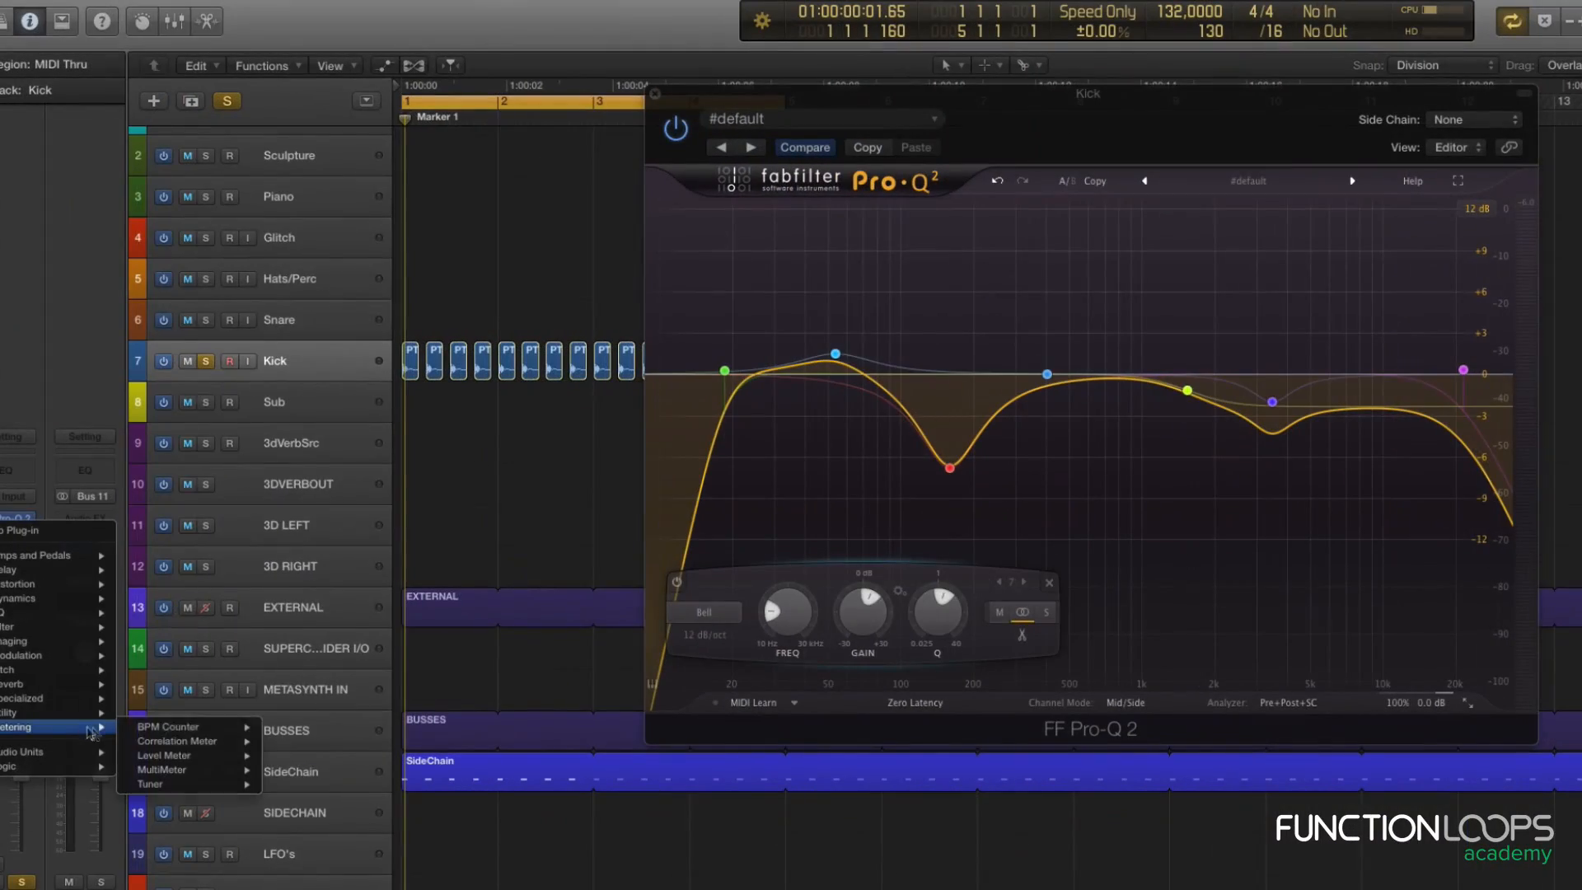
left_click(290, 793)
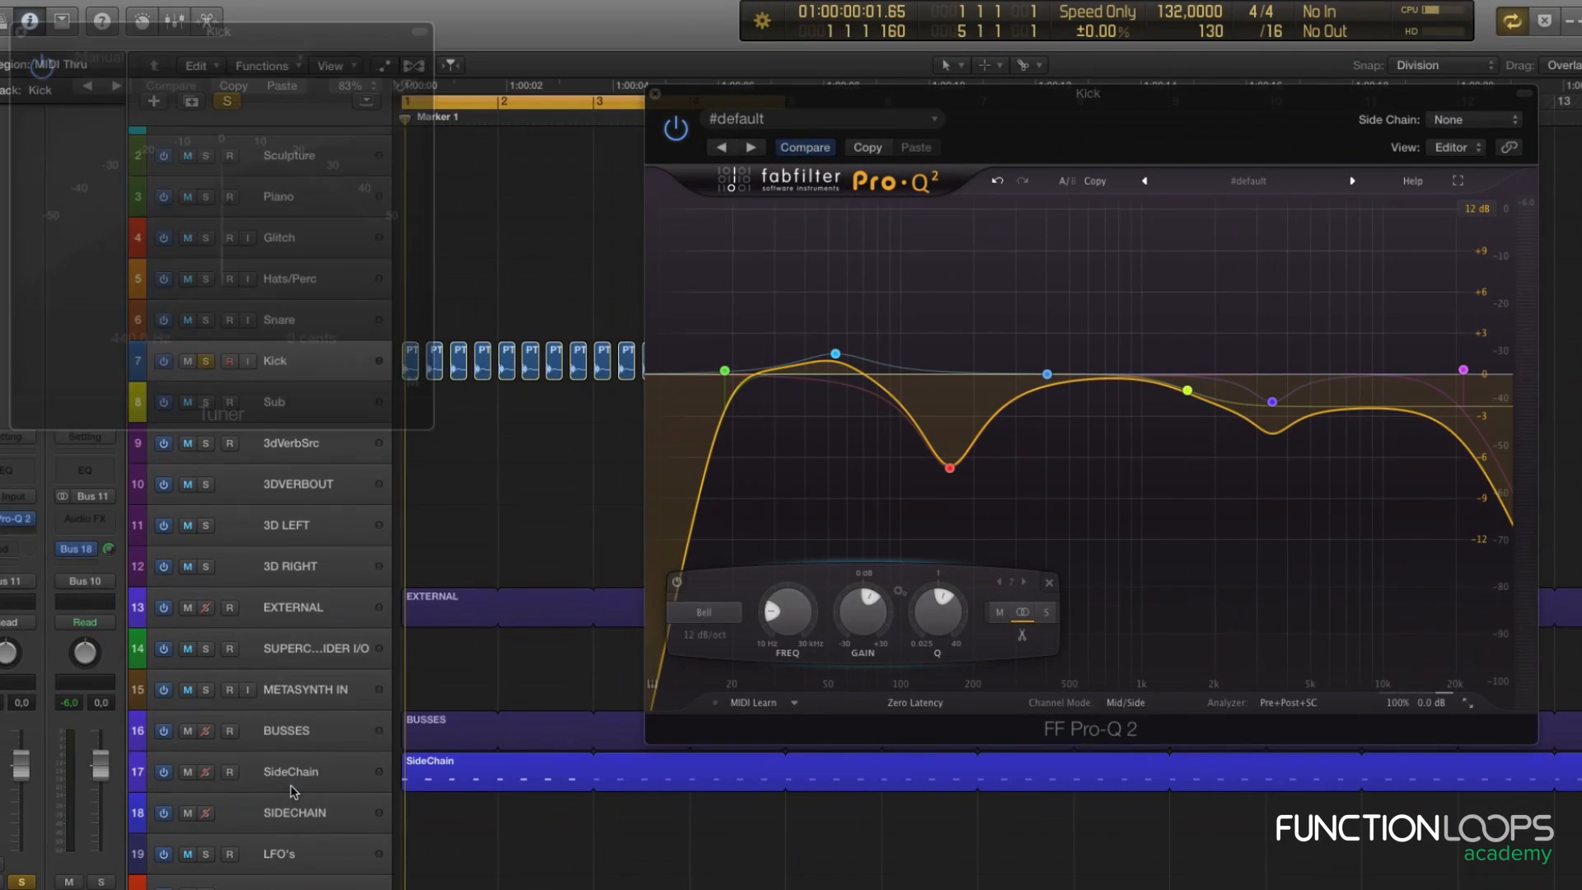
key("space")
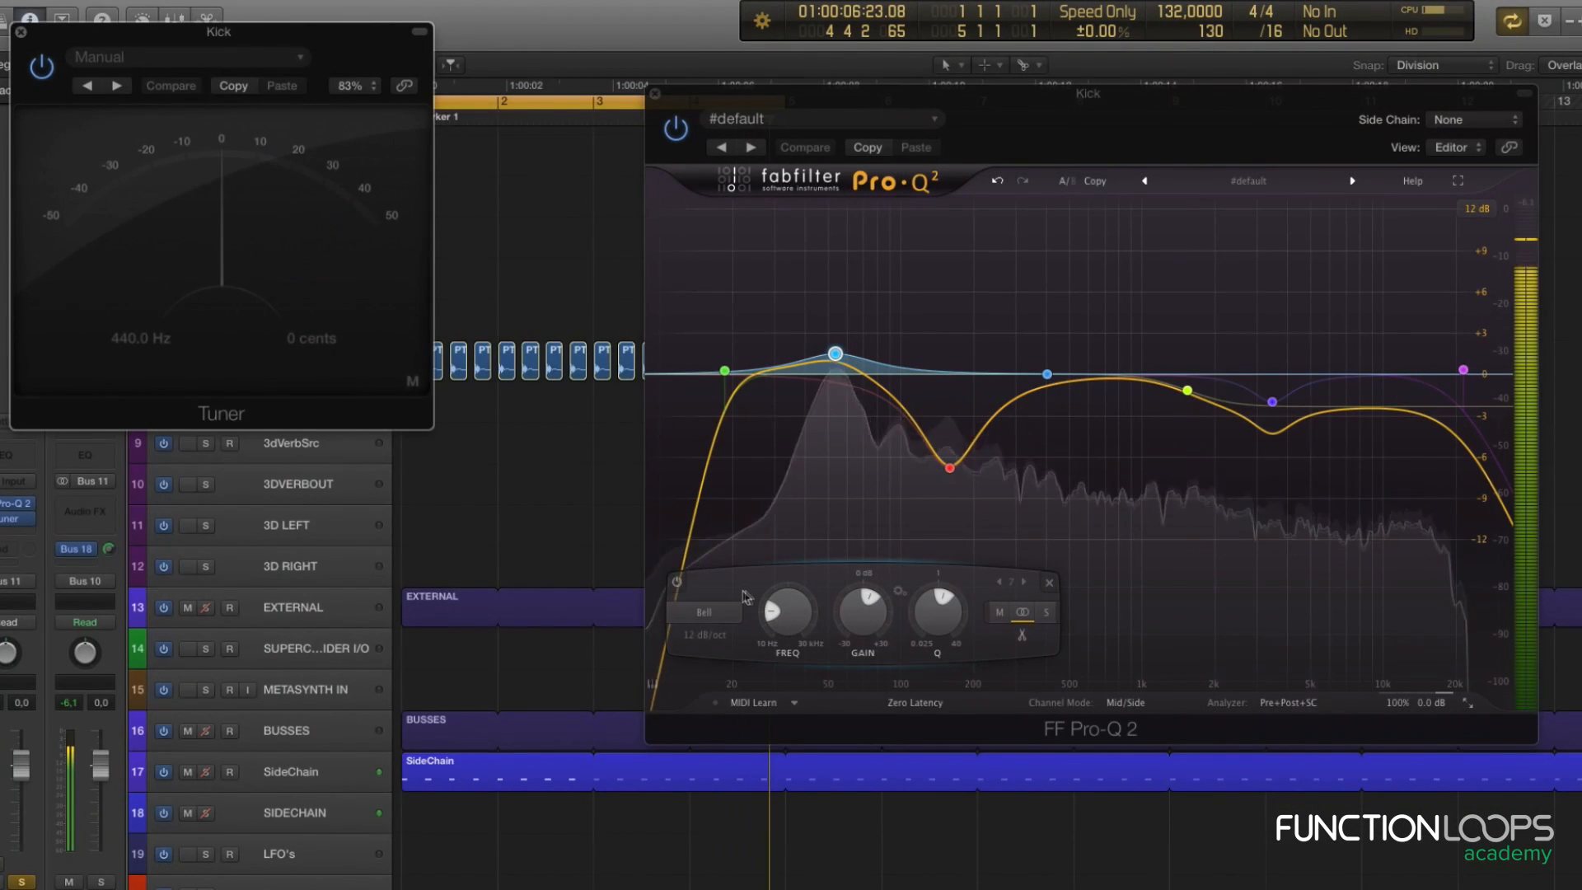
key("space")
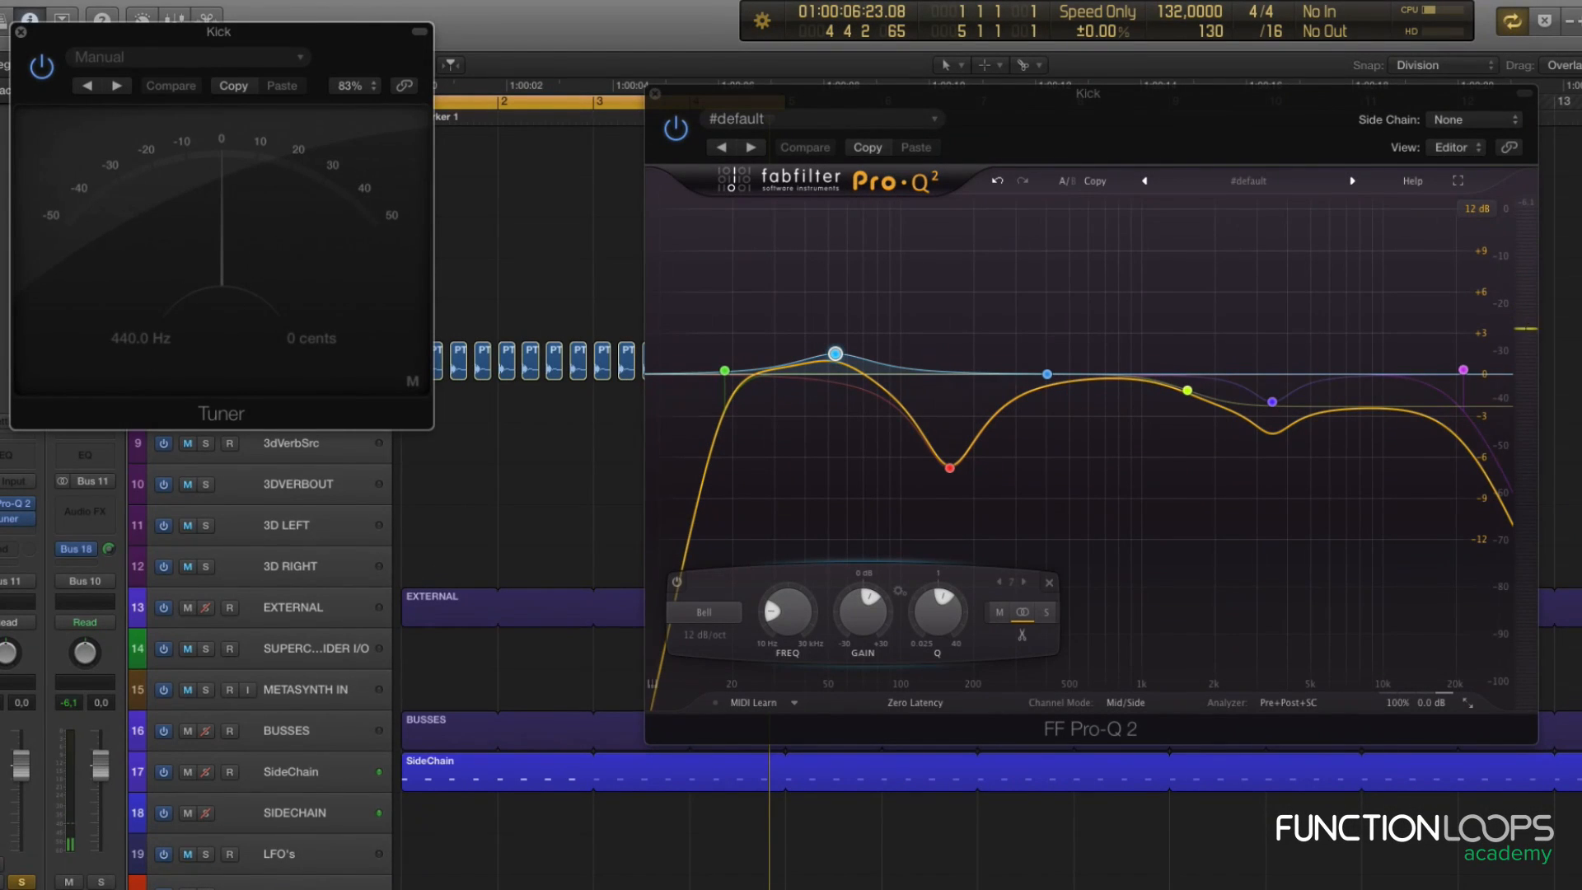
Move the Tuner window away from the kick regions and close the kick's equalizer window.
left_click_drag(1165, 156, 1307, 213)
left_click_drag(377, 41, 1346, 149)
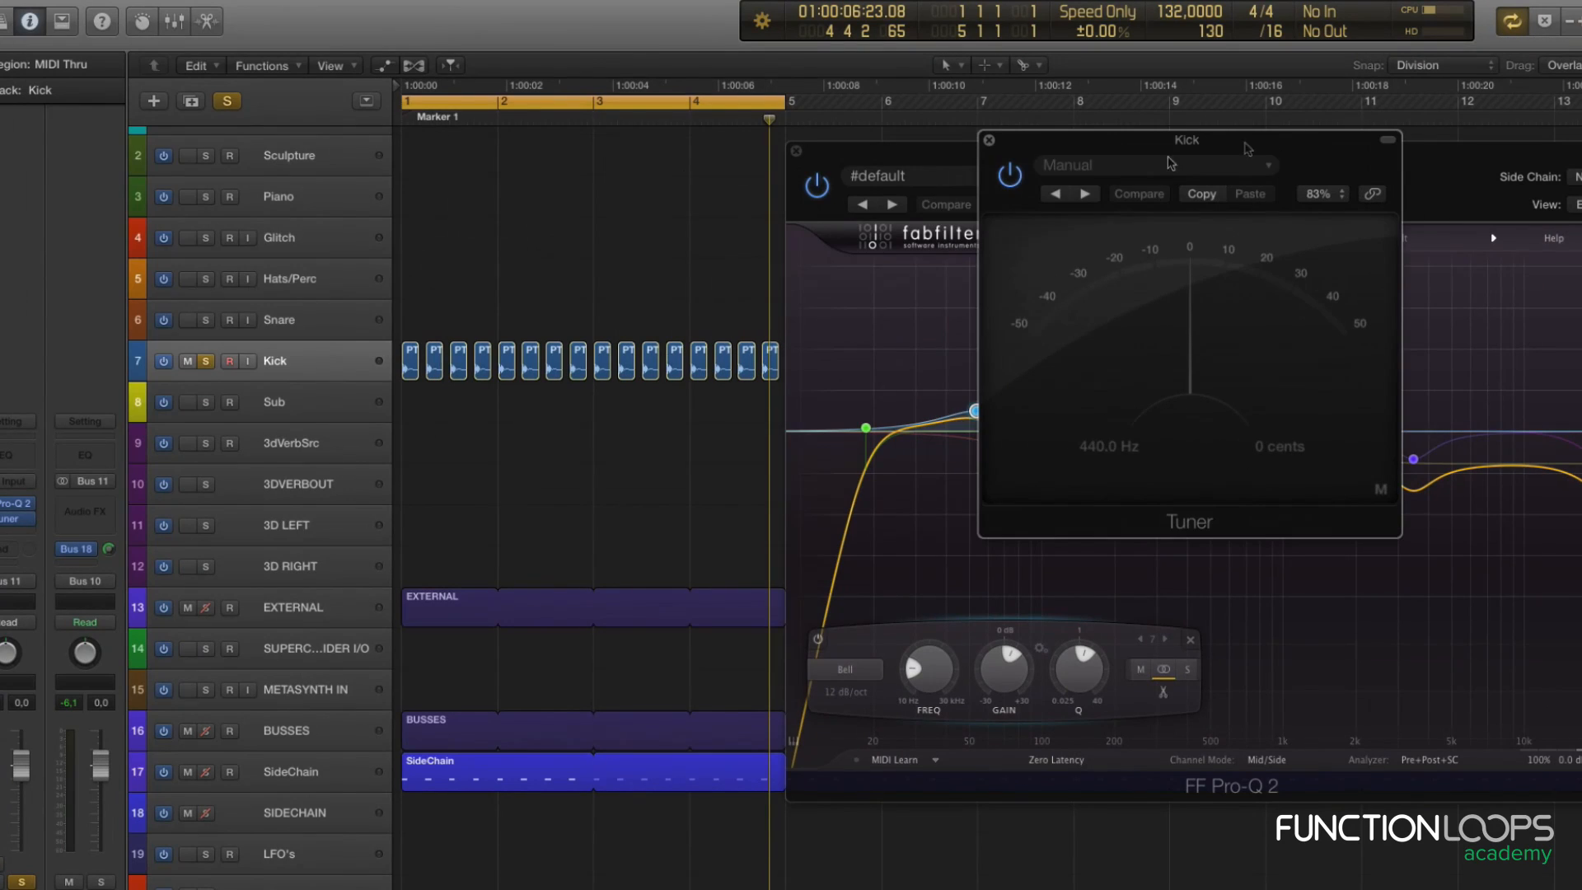
left_click(793, 151)
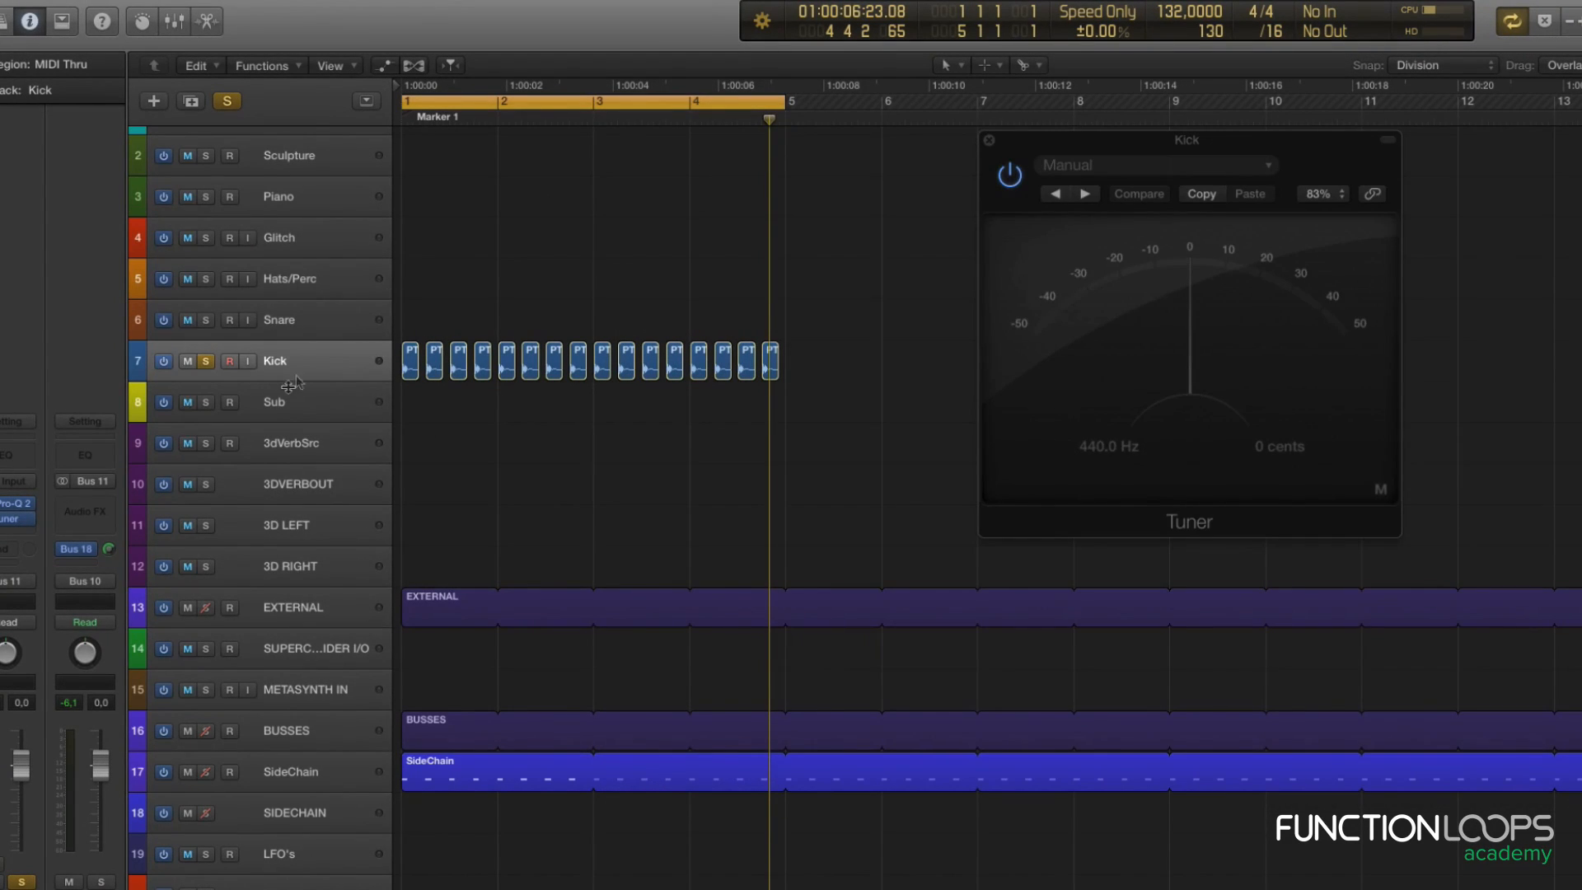
Move the Tuner window clear of the first kicks and select only the first kick region.
left_click(322, 352)
key("super+Right")
key("super+Right")
key("super+Right")
key("super+Right")
key("super+Right")
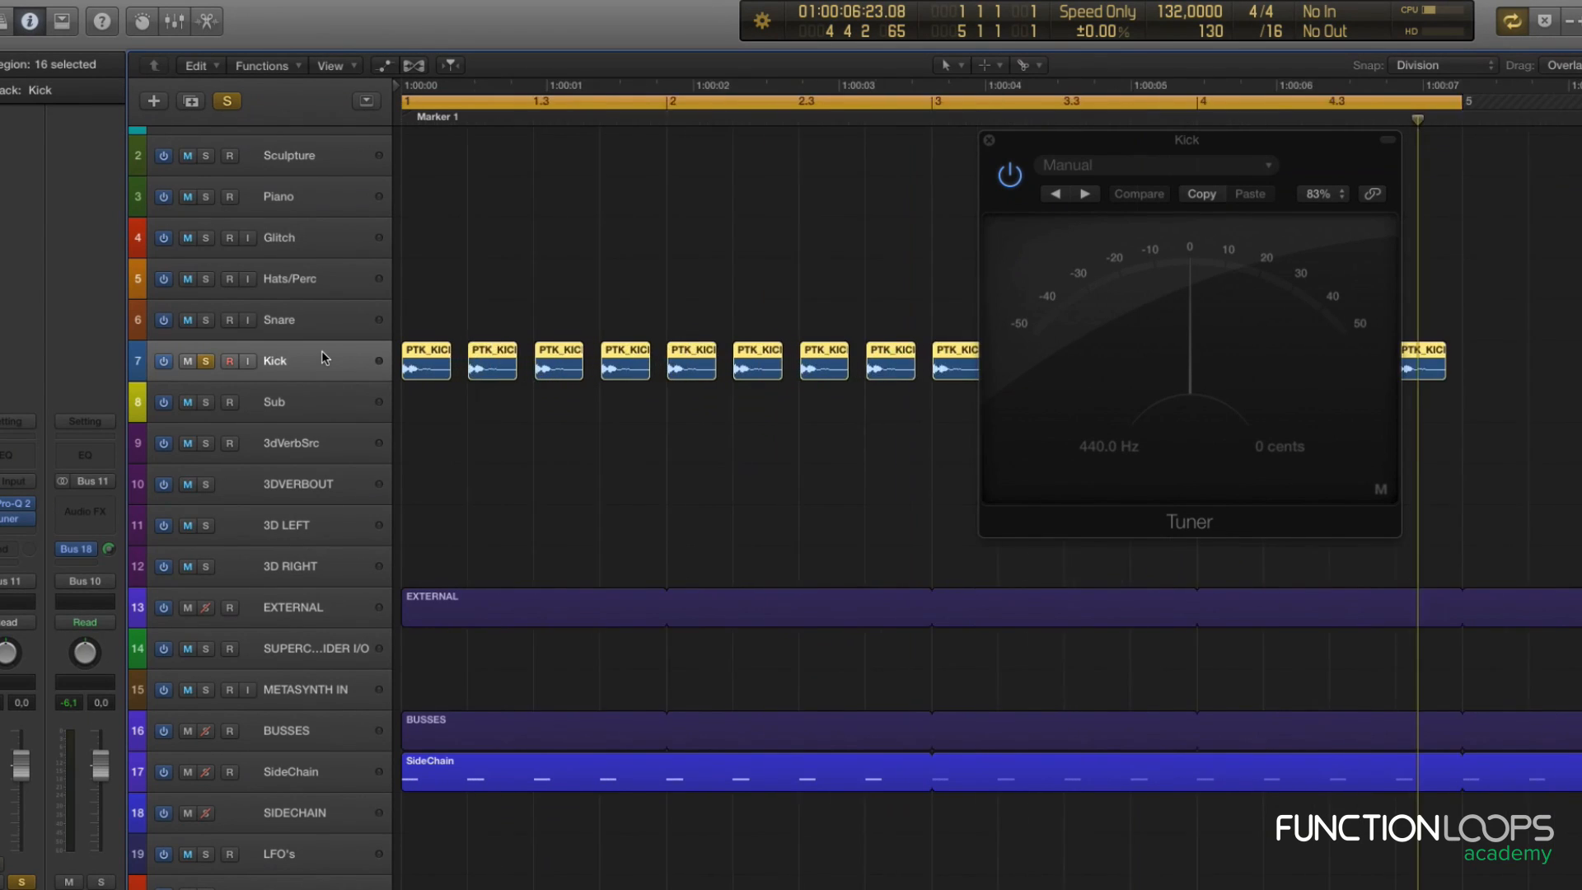
key("super+Right")
key("super+Down")
key("super+Down")
key("super+Right")
key("super+Right")
key("t")
key("Escape")
key("c")
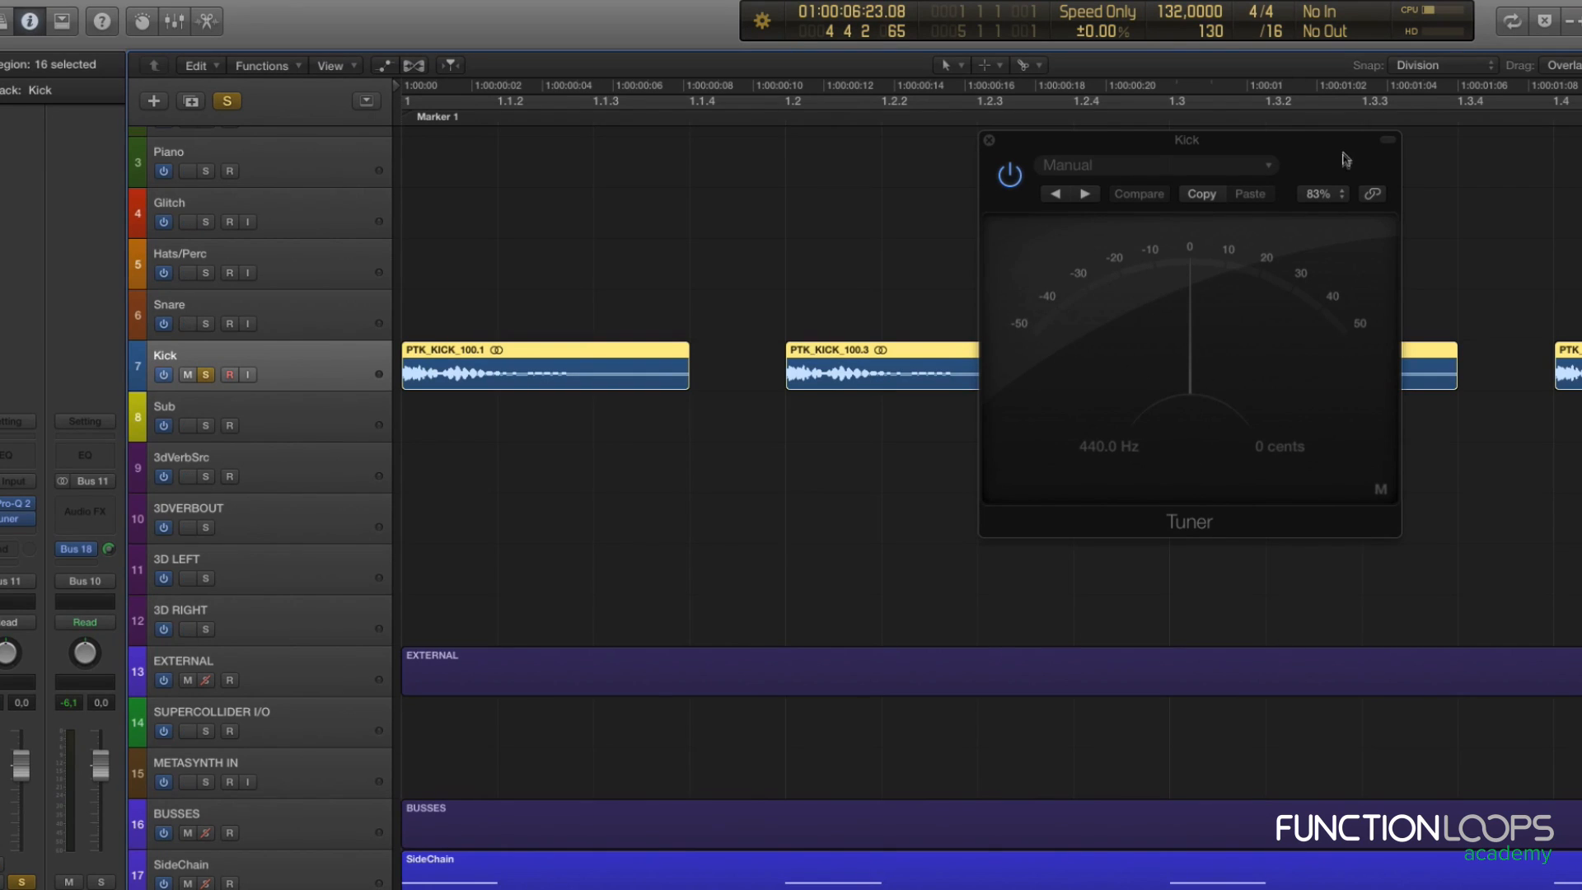
left_click_drag(1348, 160, 1554, 132)
left_click(630, 349)
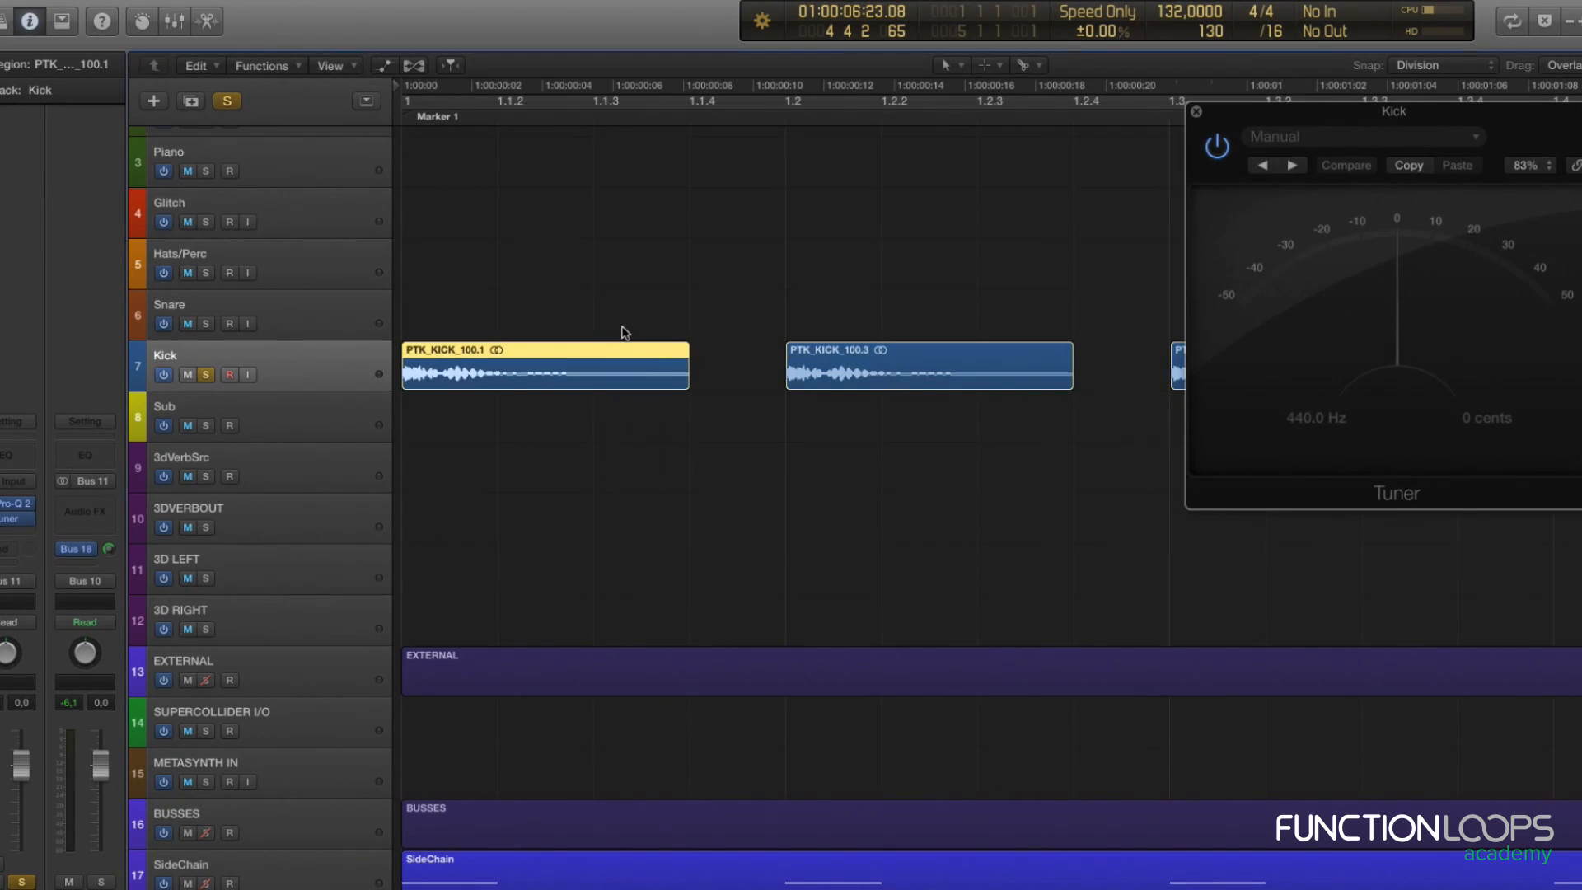
key("c")
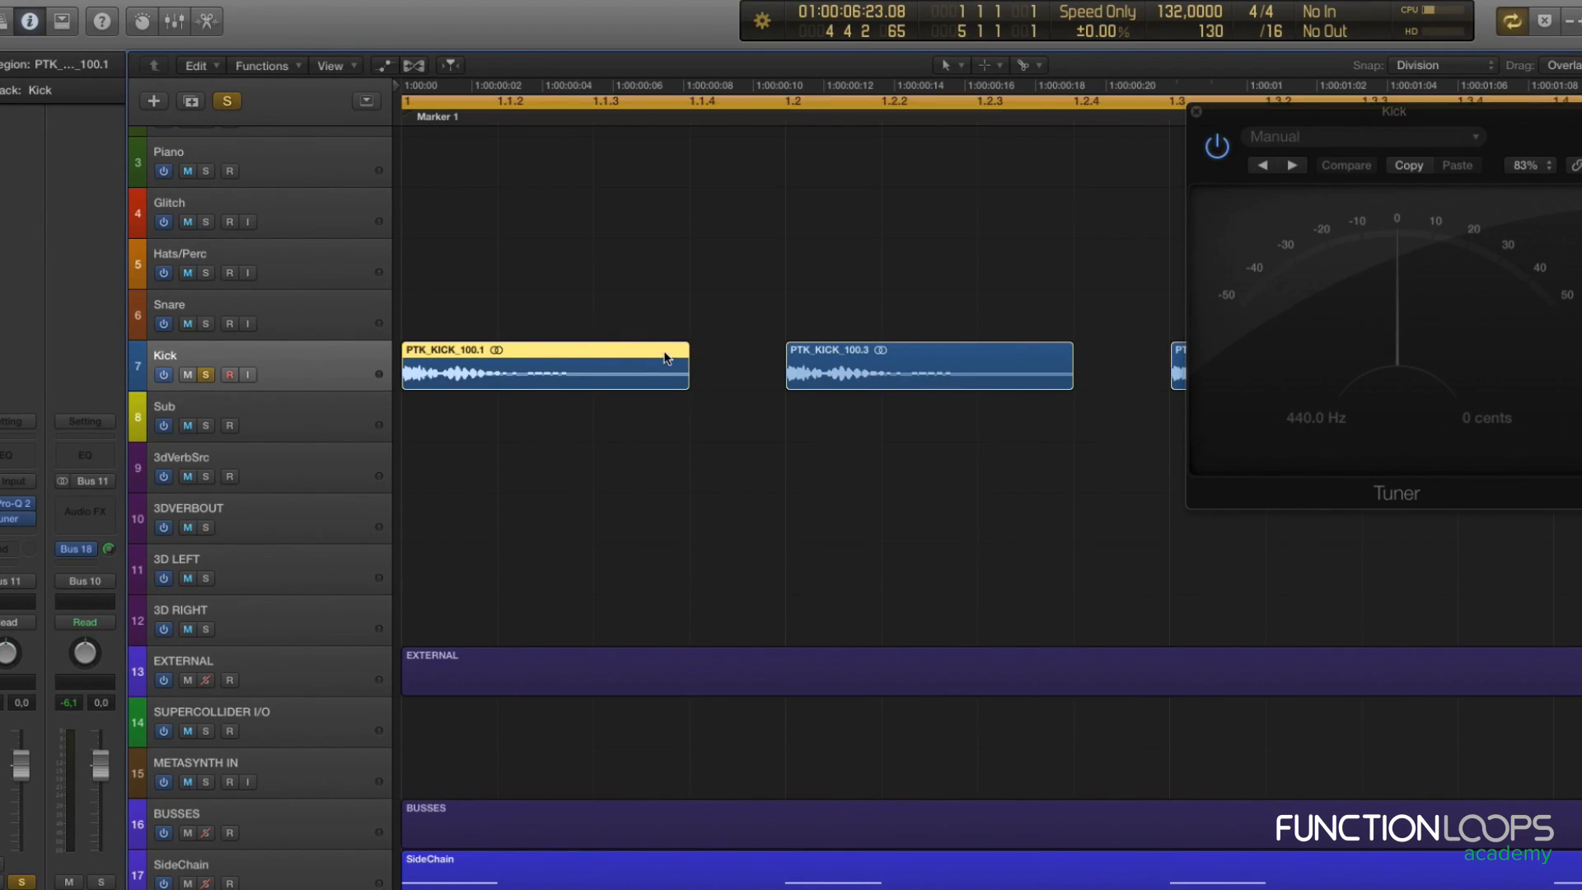
Examine the first kick's waveform up close and move the Tuner window farther off the arrangement.
scroll(665, 353, "down", 3)
scroll(665, 353, "up", 5)
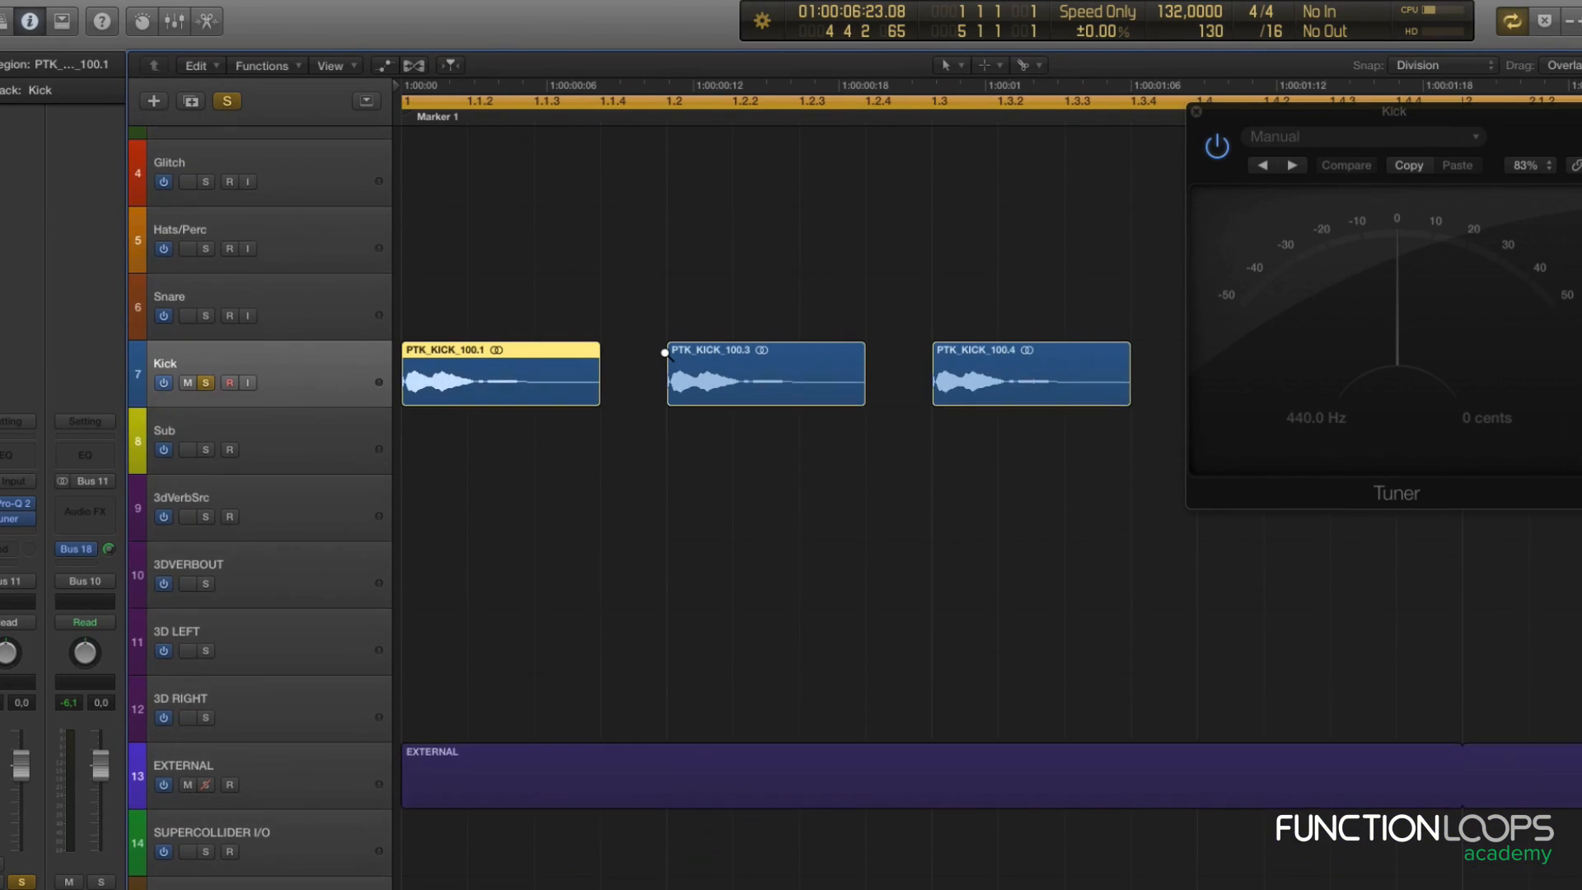
scroll(665, 352, "right", 2)
scroll(668, 354, "up", 1)
scroll(669, 353, "up", 1)
scroll(668, 354, "right", 2)
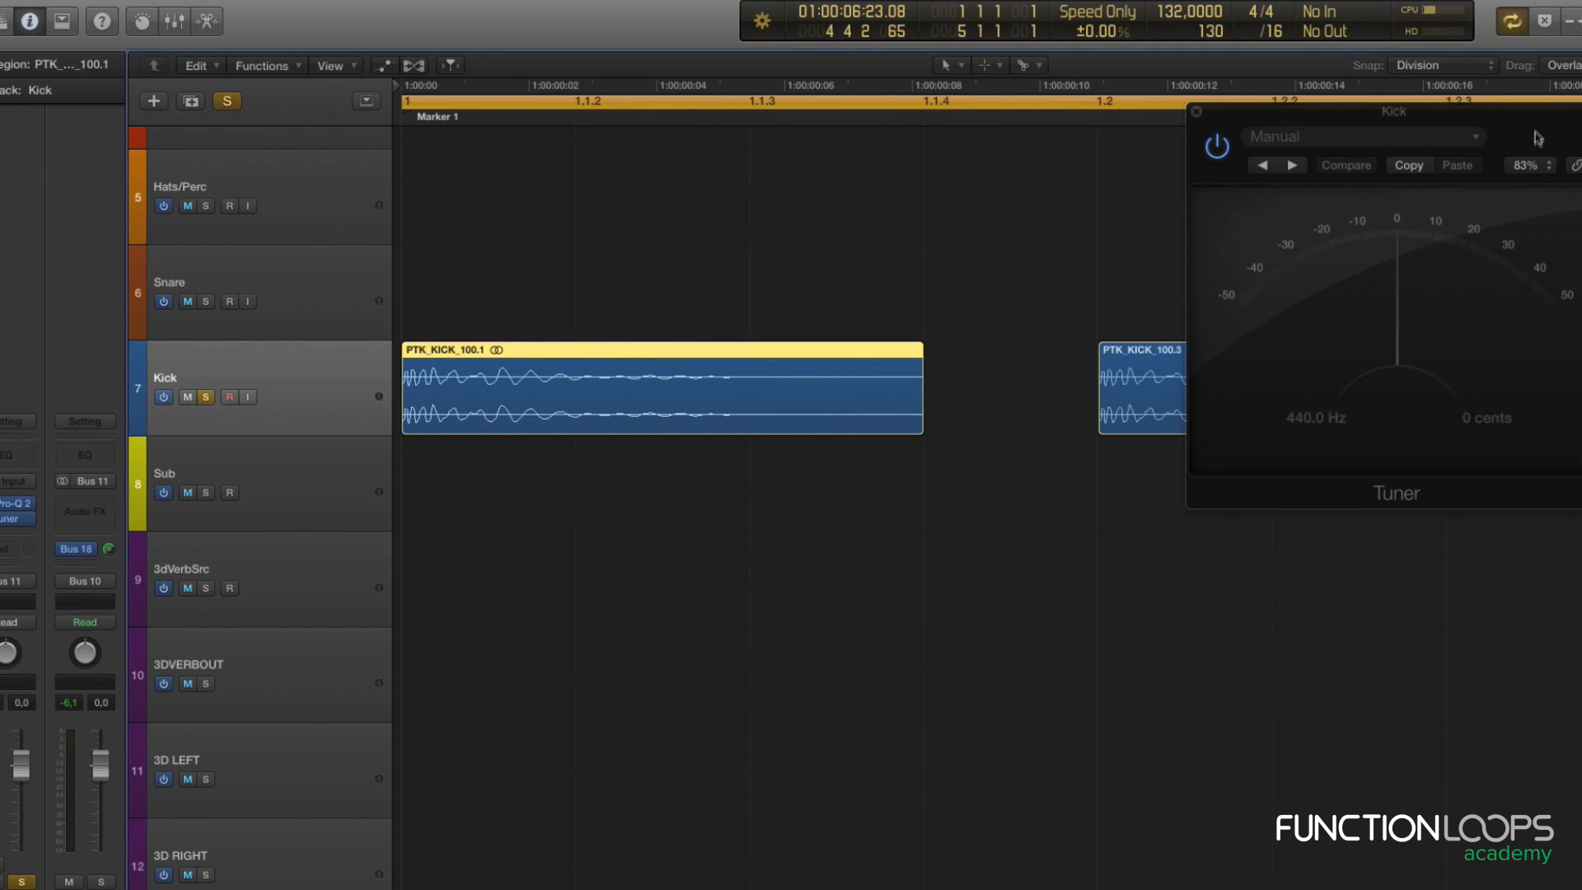
left_click_drag(1538, 138, 1581, 139)
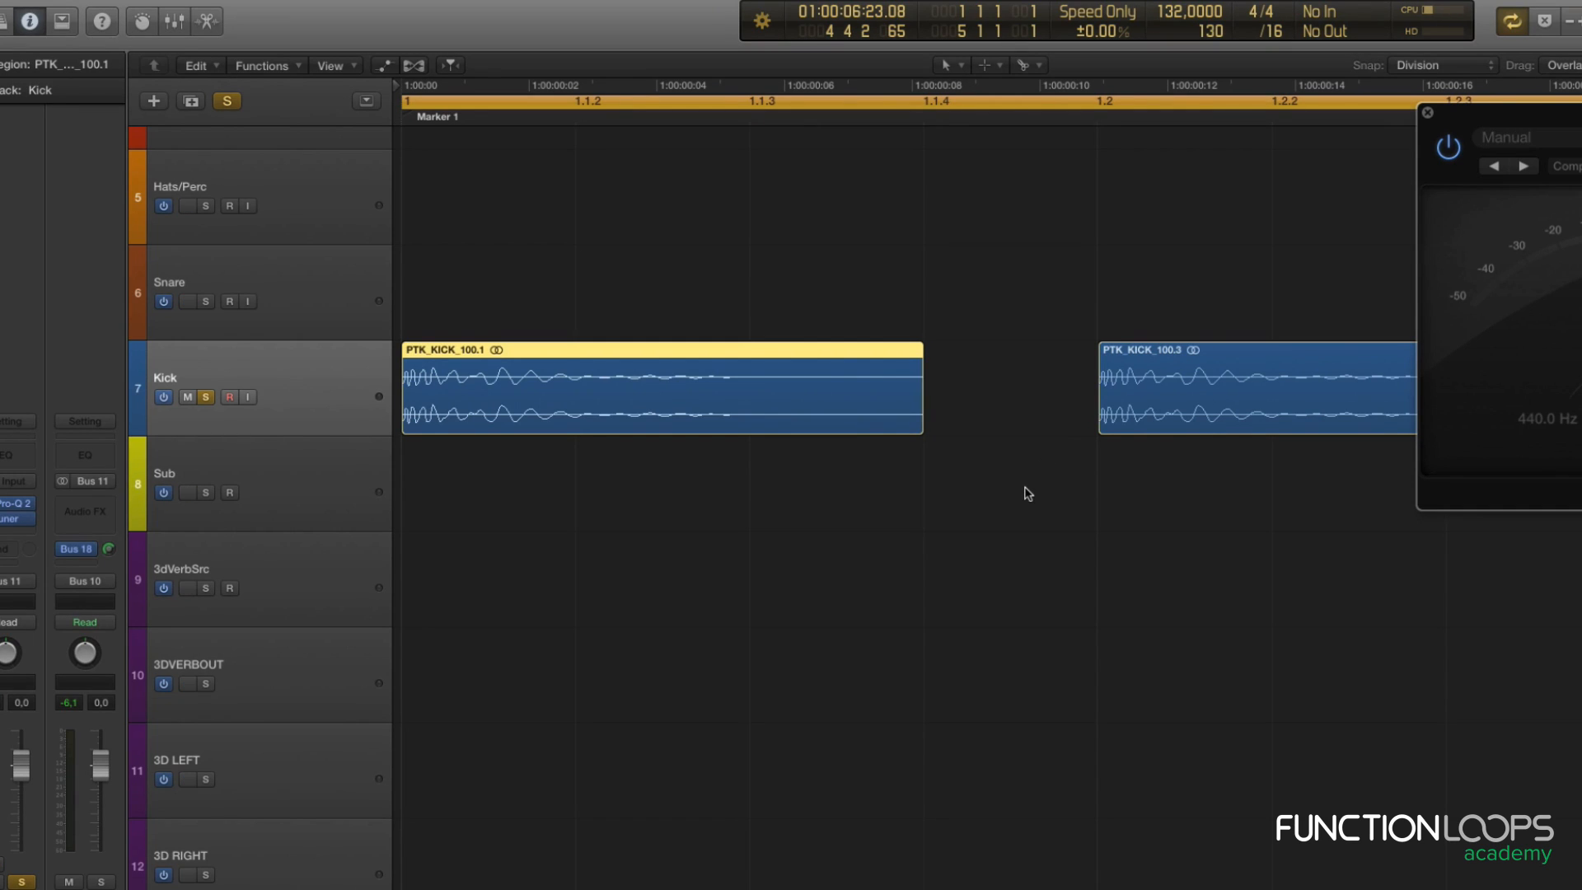
Turn off the cycle range and set Snap to Smart with the first kick region selected.
key("c")
left_click(896, 485)
left_click(880, 409)
key("super+Left")
key("super+Left")
key("super+Down")
key("super+Down")
key("t")
key("t")
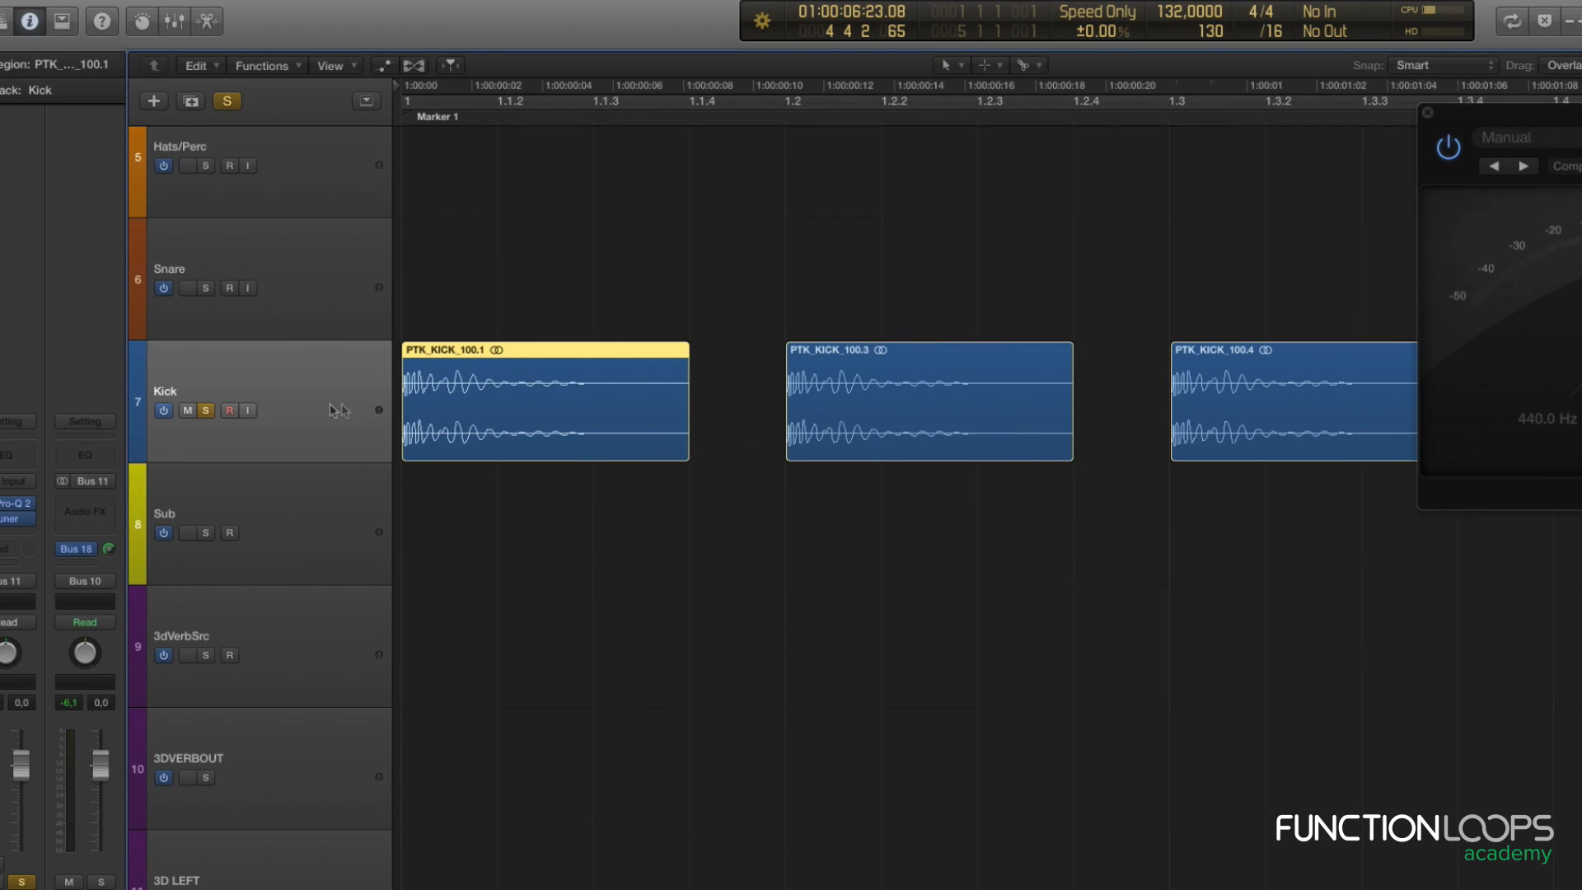
Show the Flex controls and set the Kick track's flex mode to Speed (FX).
key("super+f")
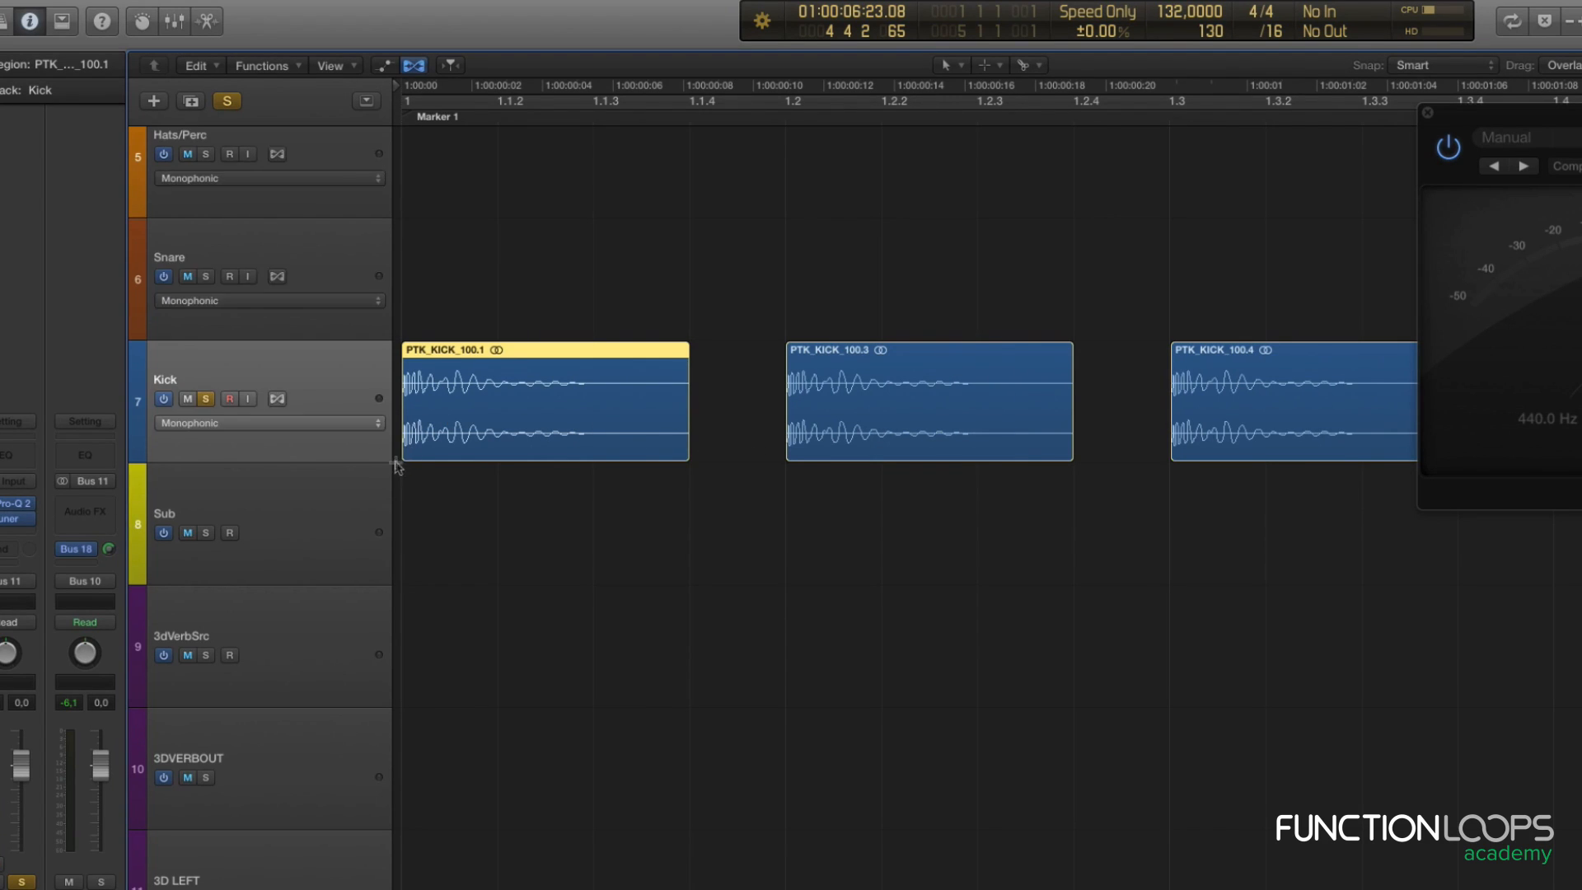
key("super+f")
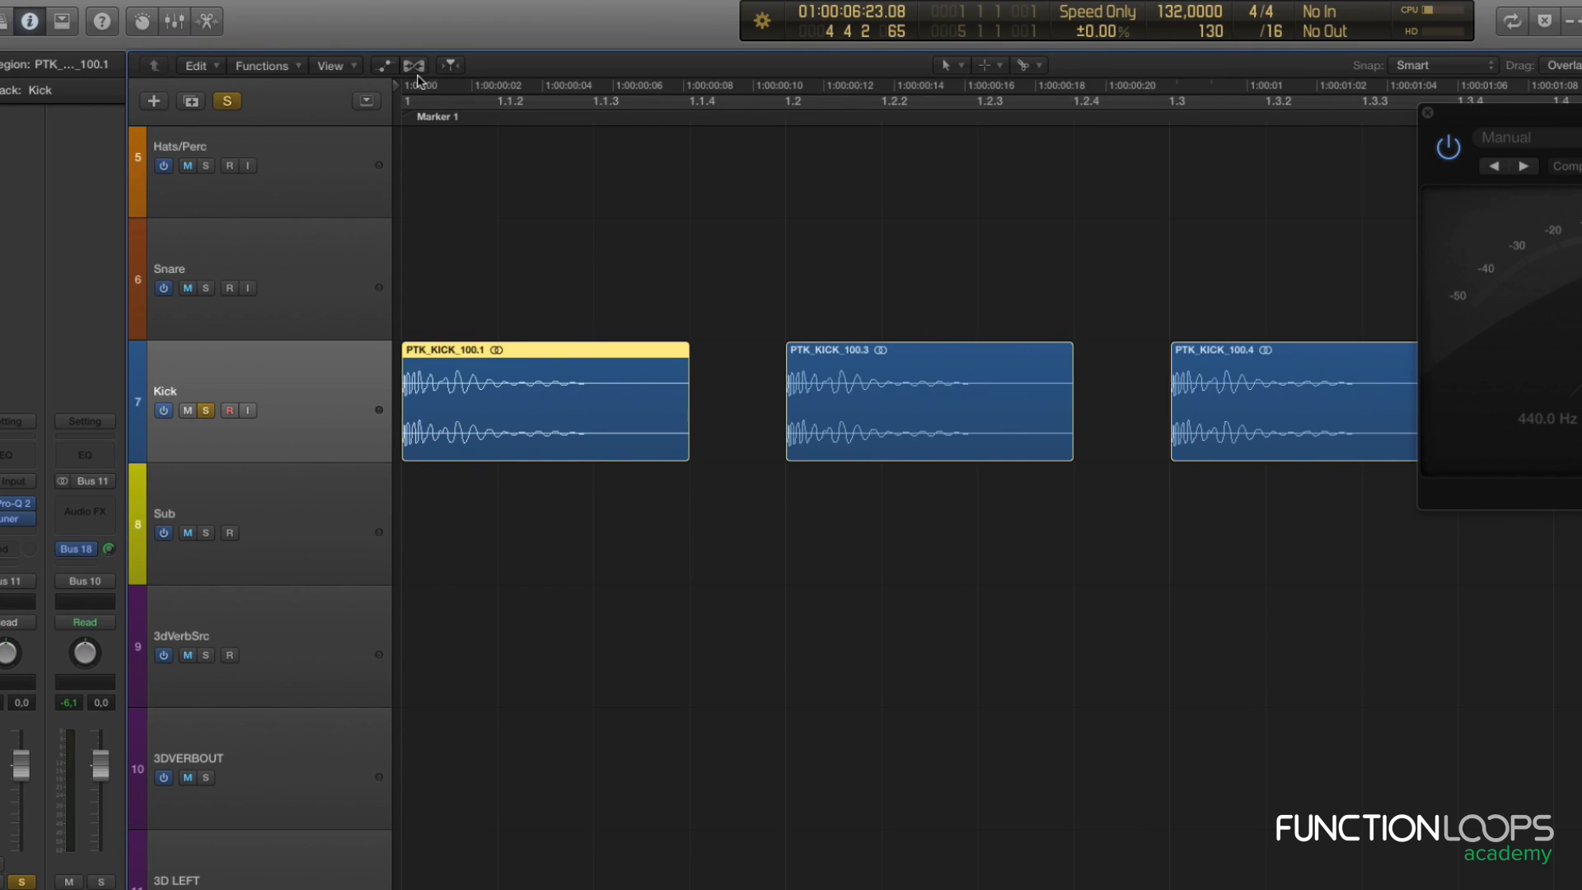
left_click(415, 65)
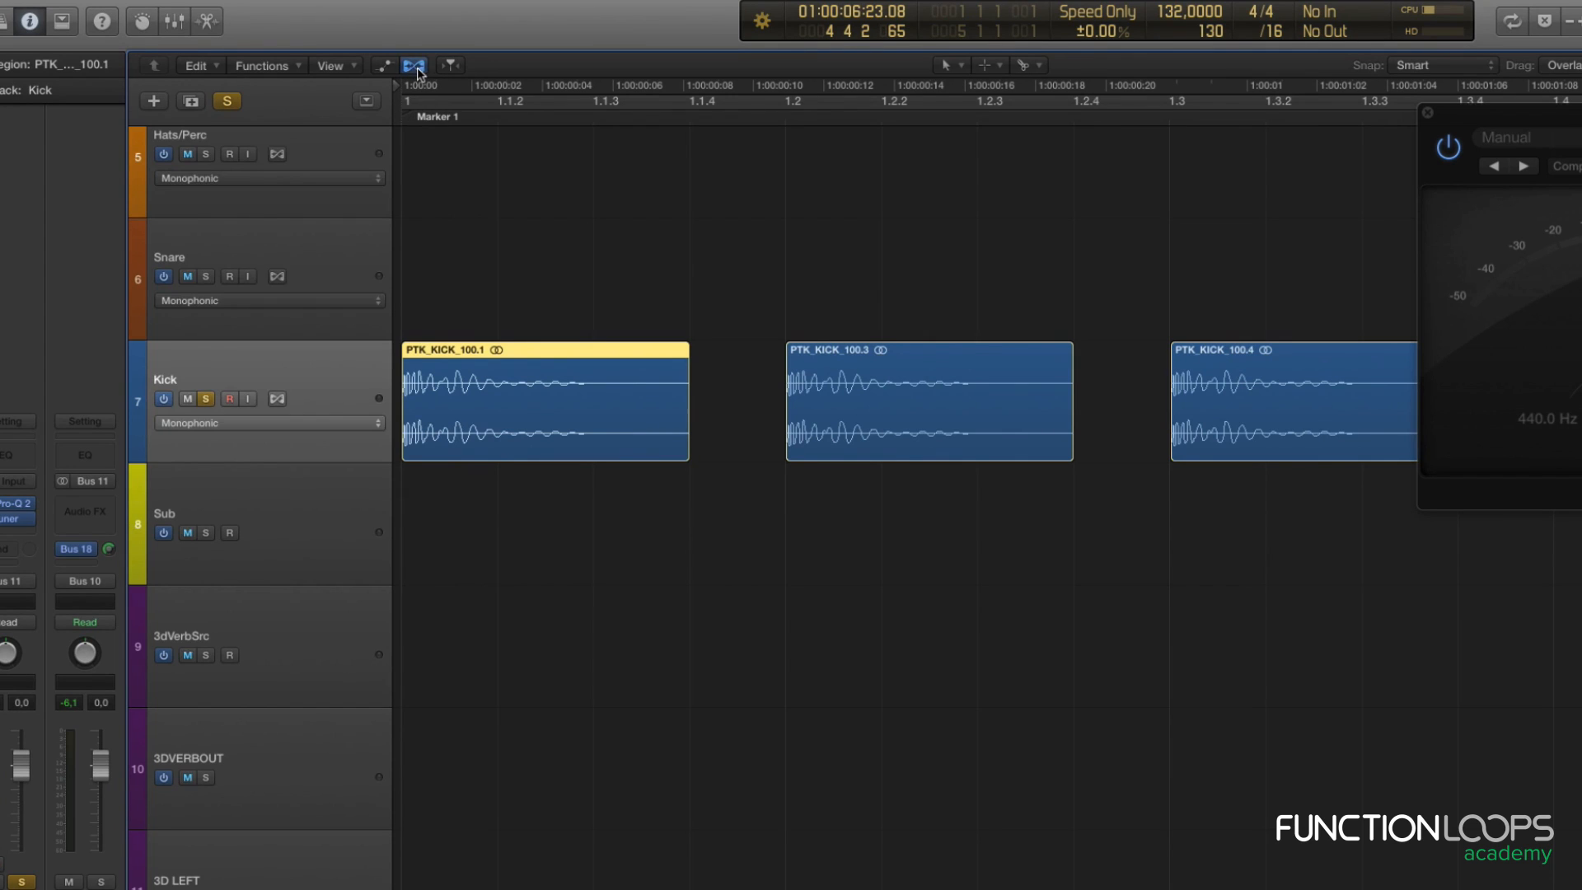
left_click(343, 421)
left_click(309, 477)
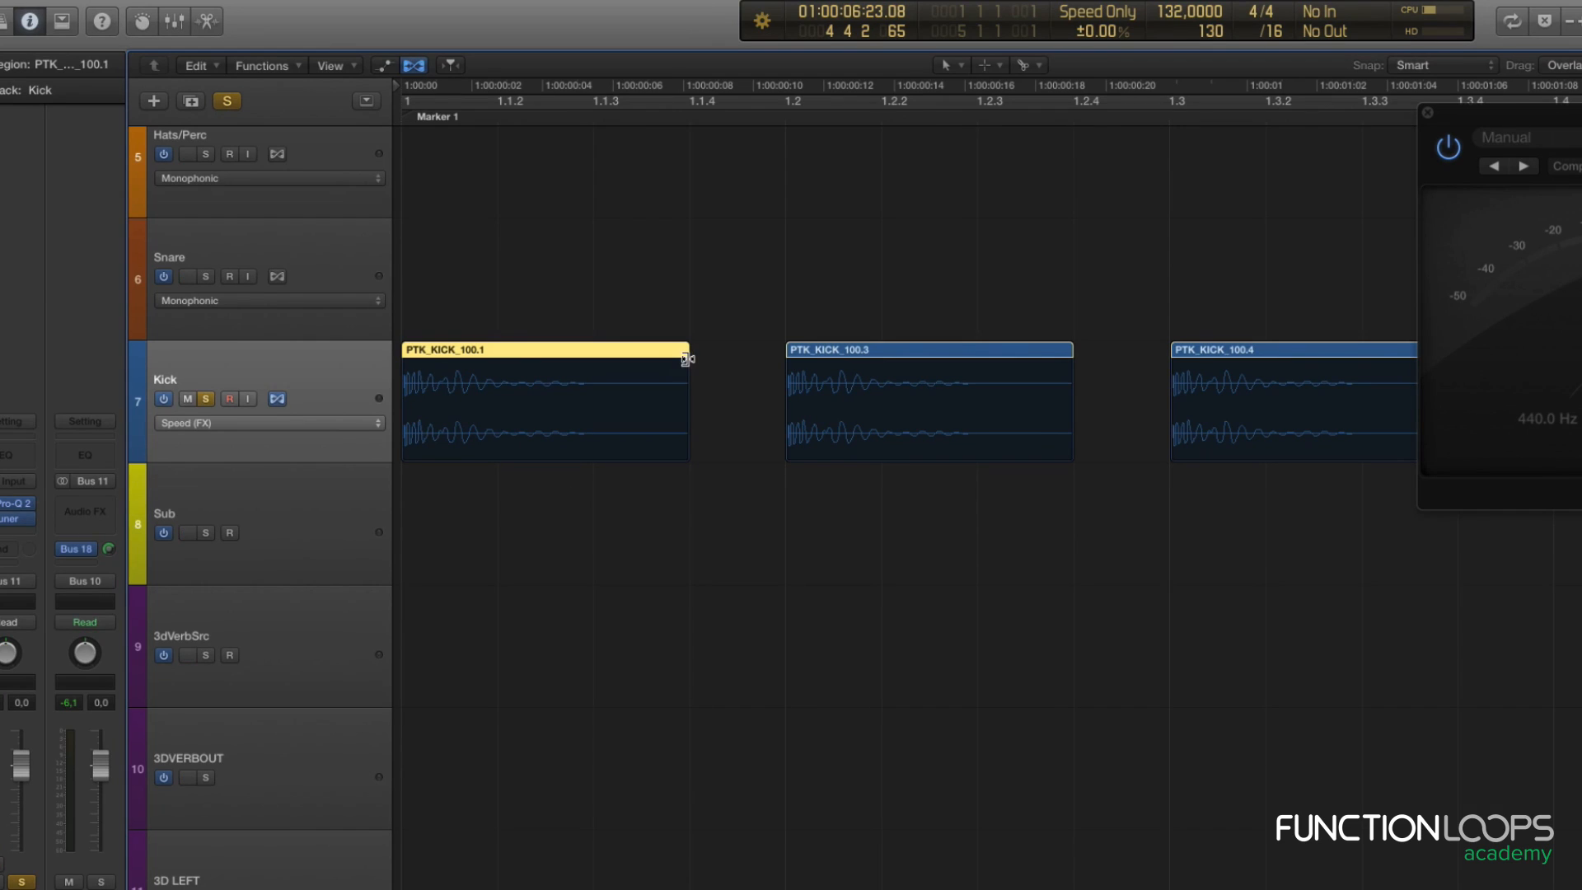
Turn the cycle range on and time-stretch the first kick region to a length of about 0 0 3 181.
key("c")
left_click_drag(686, 357, 765, 388)
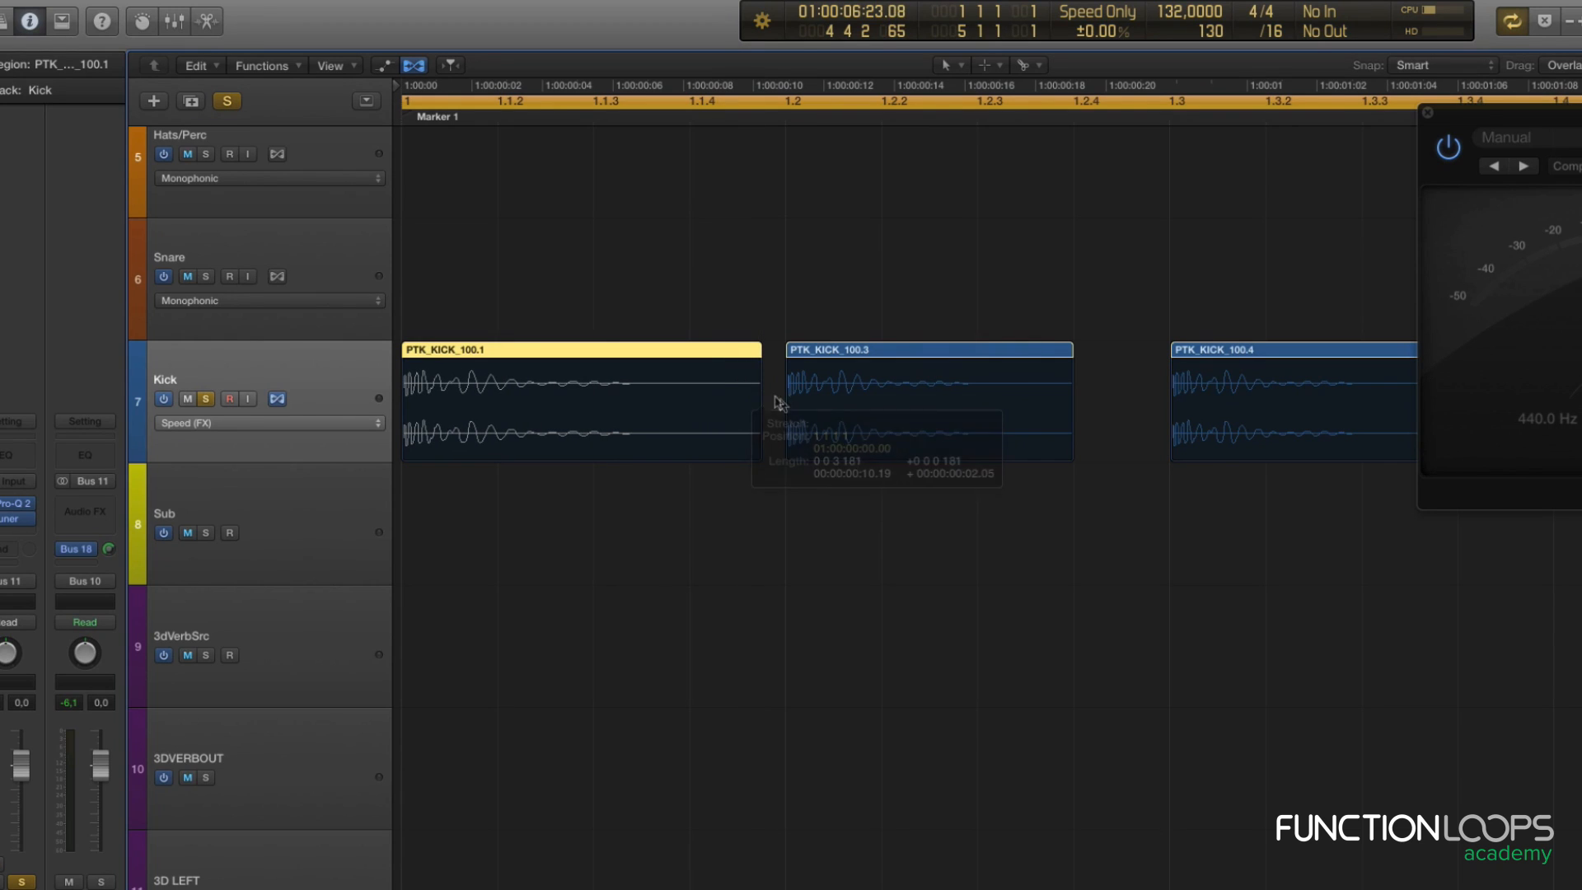
left_click(918, 259)
Mute every kick region except the first and start playback.
left_click(349, 364)
key("ctrl+m")
left_click_drag(584, 277, 600, 431)
key("ctrl+m")
key("space")
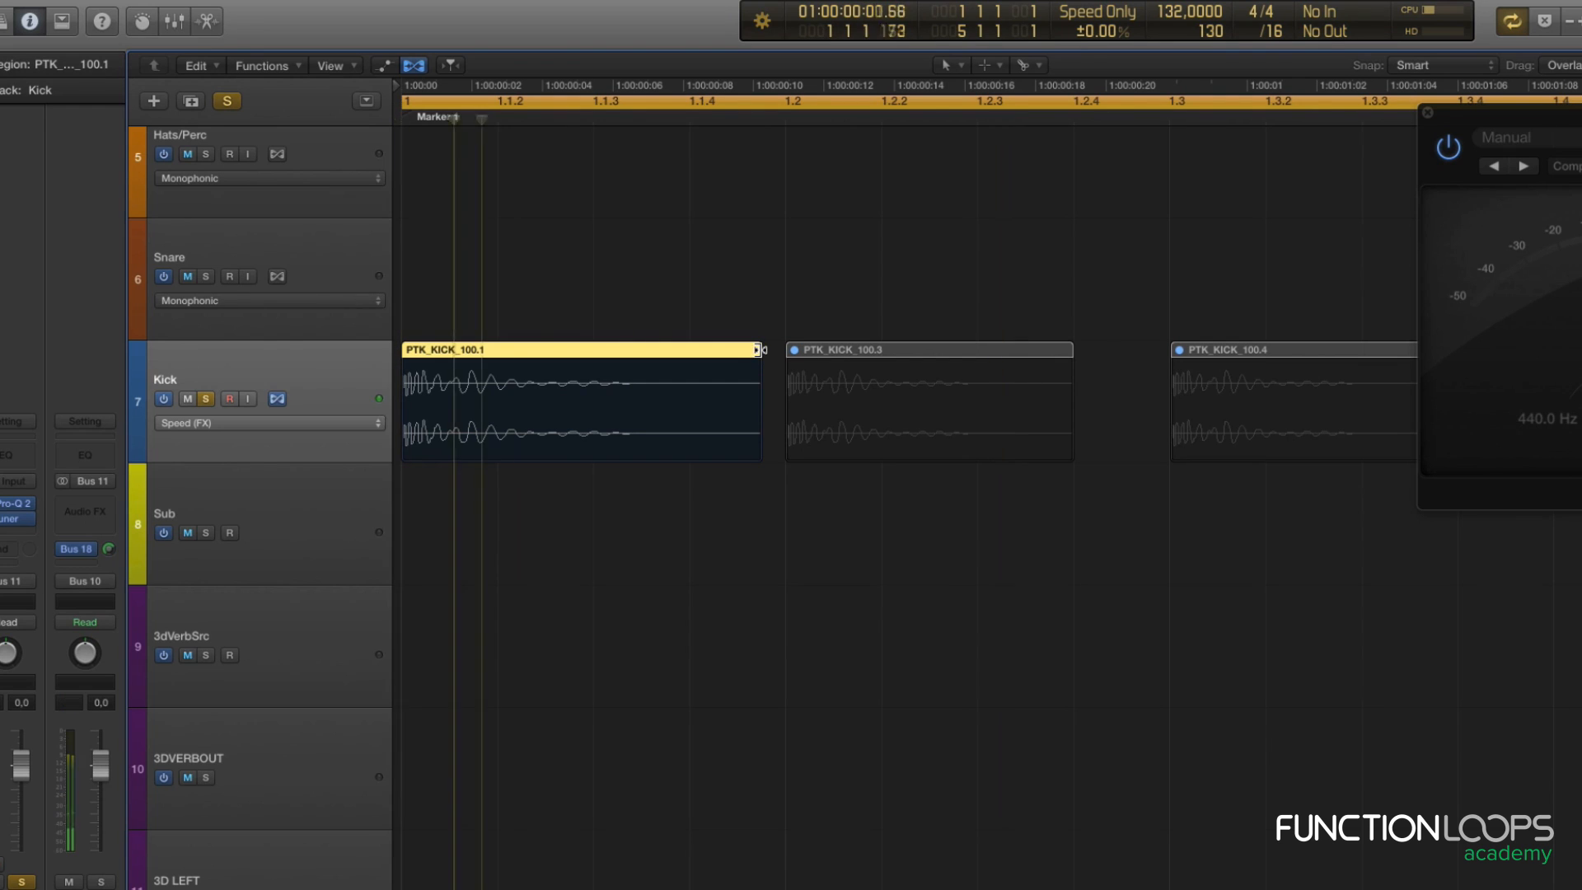
Reopen the kick's equalizer during playback and compress the first kick region to end just past 1.1.3.
mouse_move(758, 349)
left_mouse_down()
mouse_move(636, 353)
mouse_move(775, 357)
left_mouse_up()
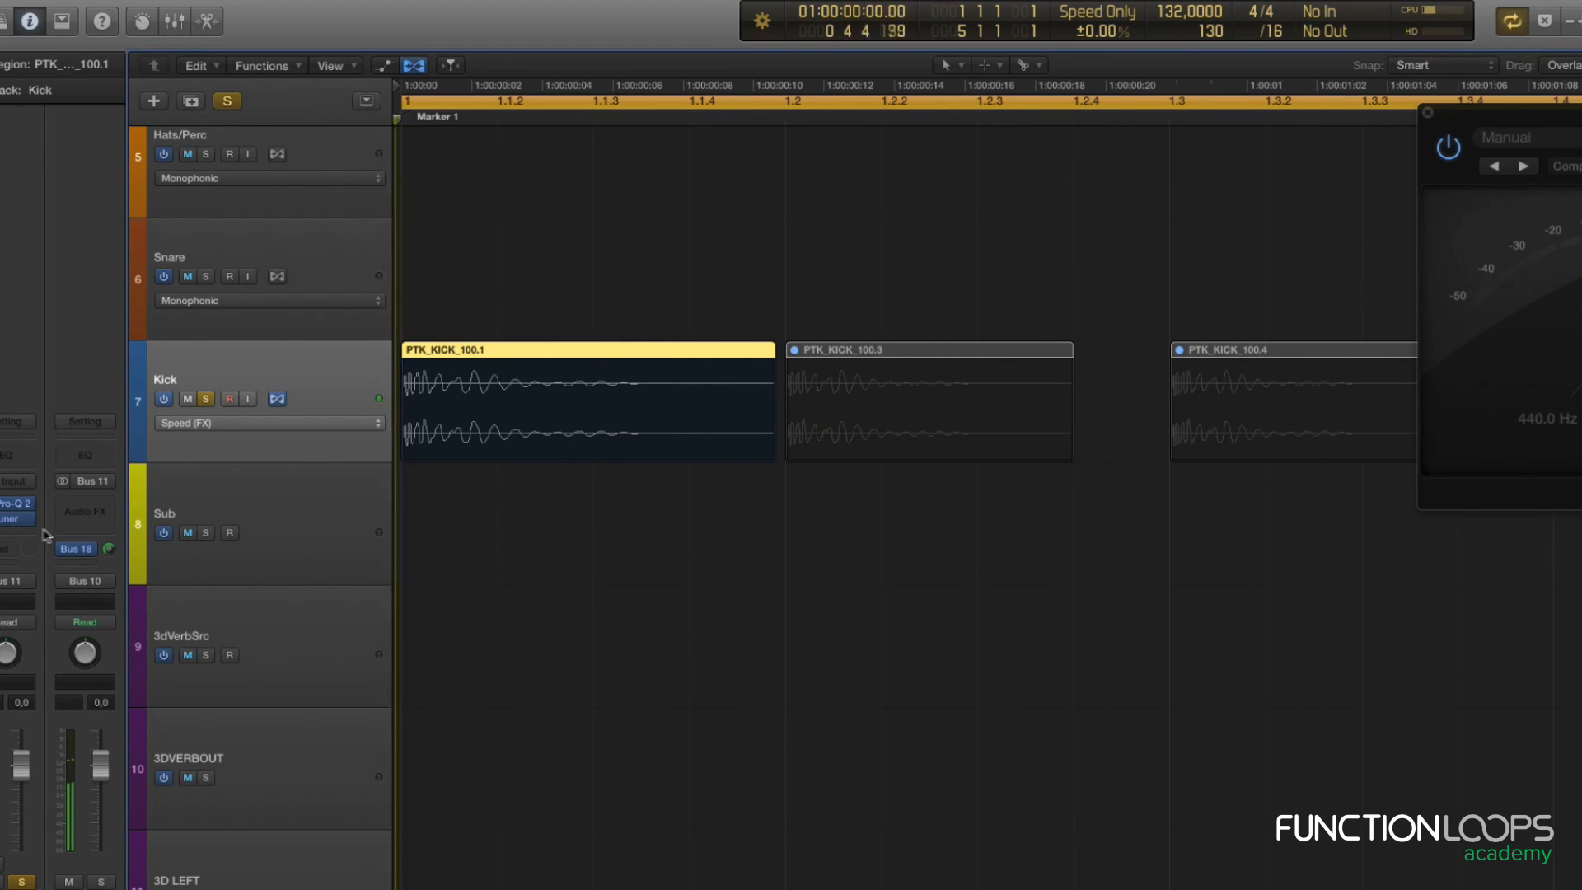
left_click(6, 511)
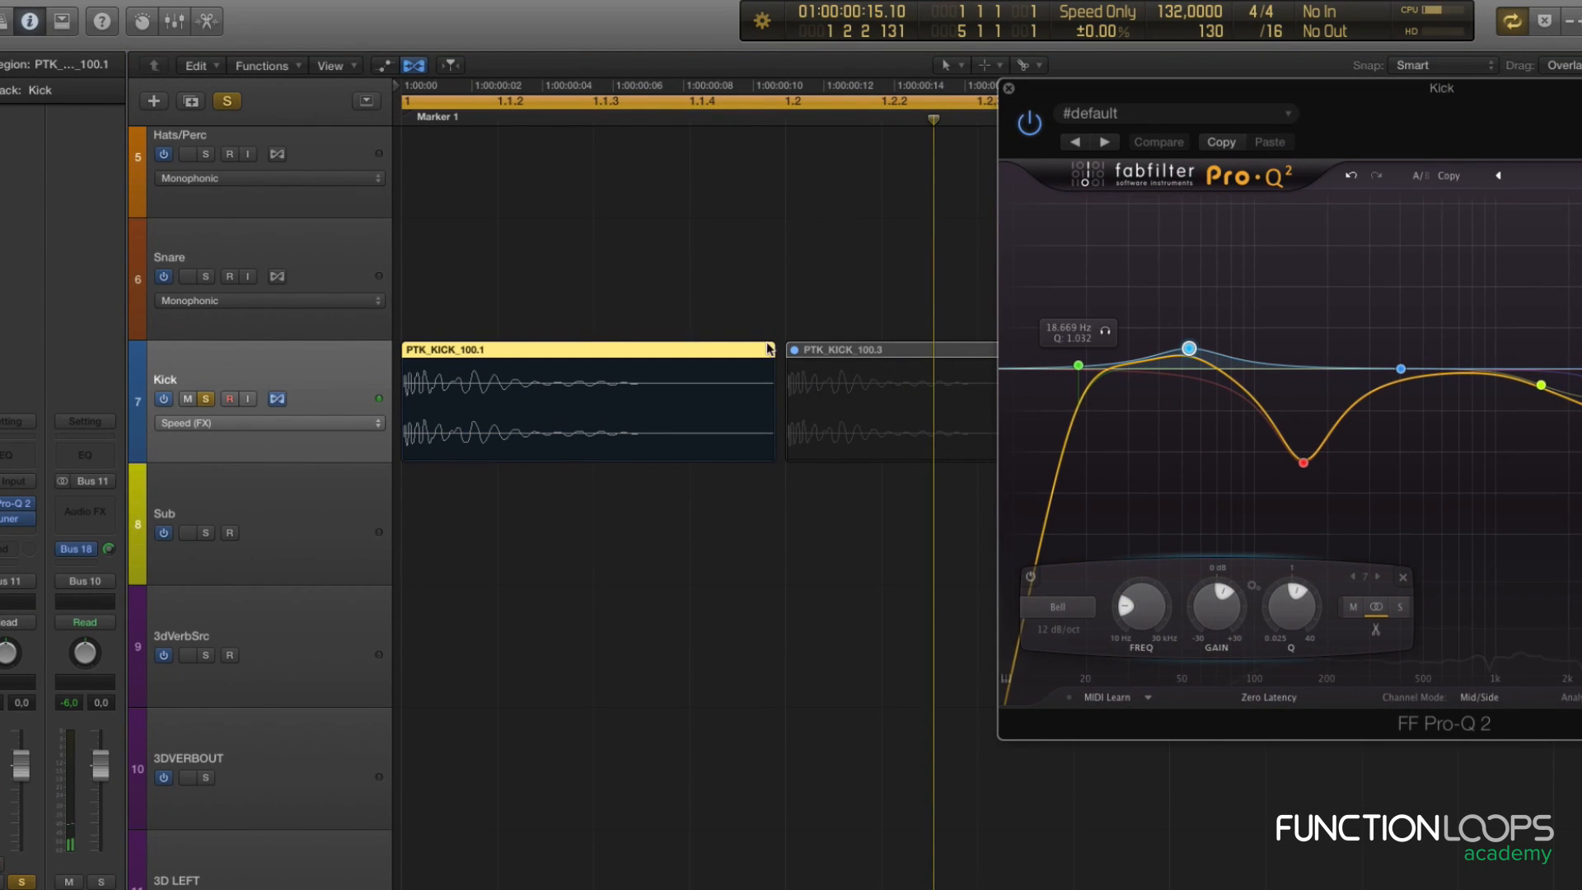
left_click_drag(769, 349, 624, 349)
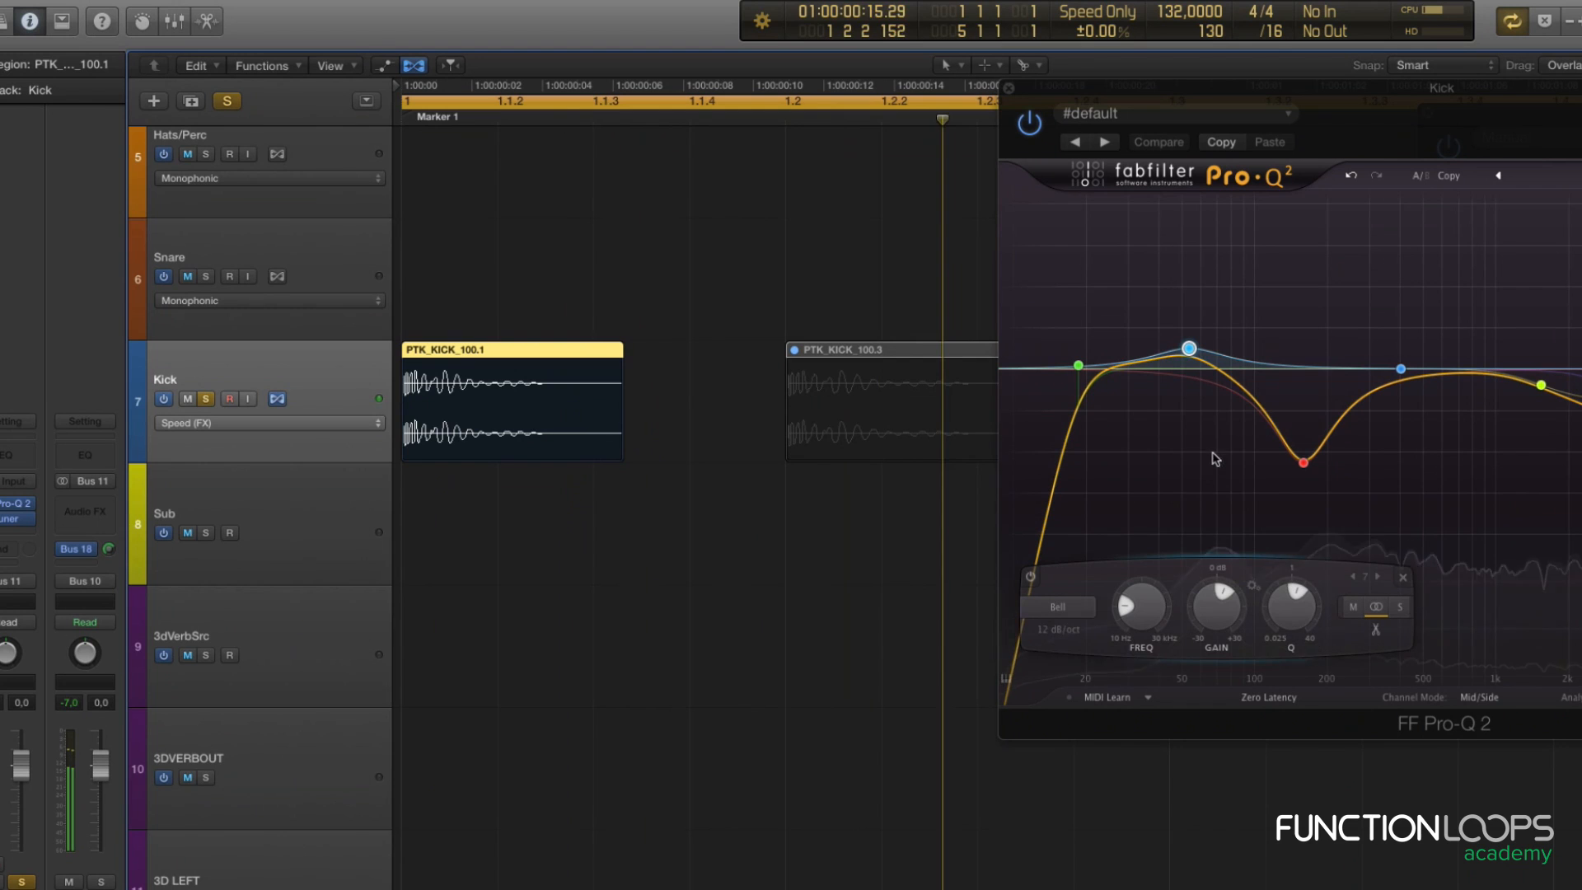
Stretch the first kick region back out to just before beat 1.2, play it and close the equalizer.
key("space")
left_click_drag(618, 347, 771, 376)
key("space")
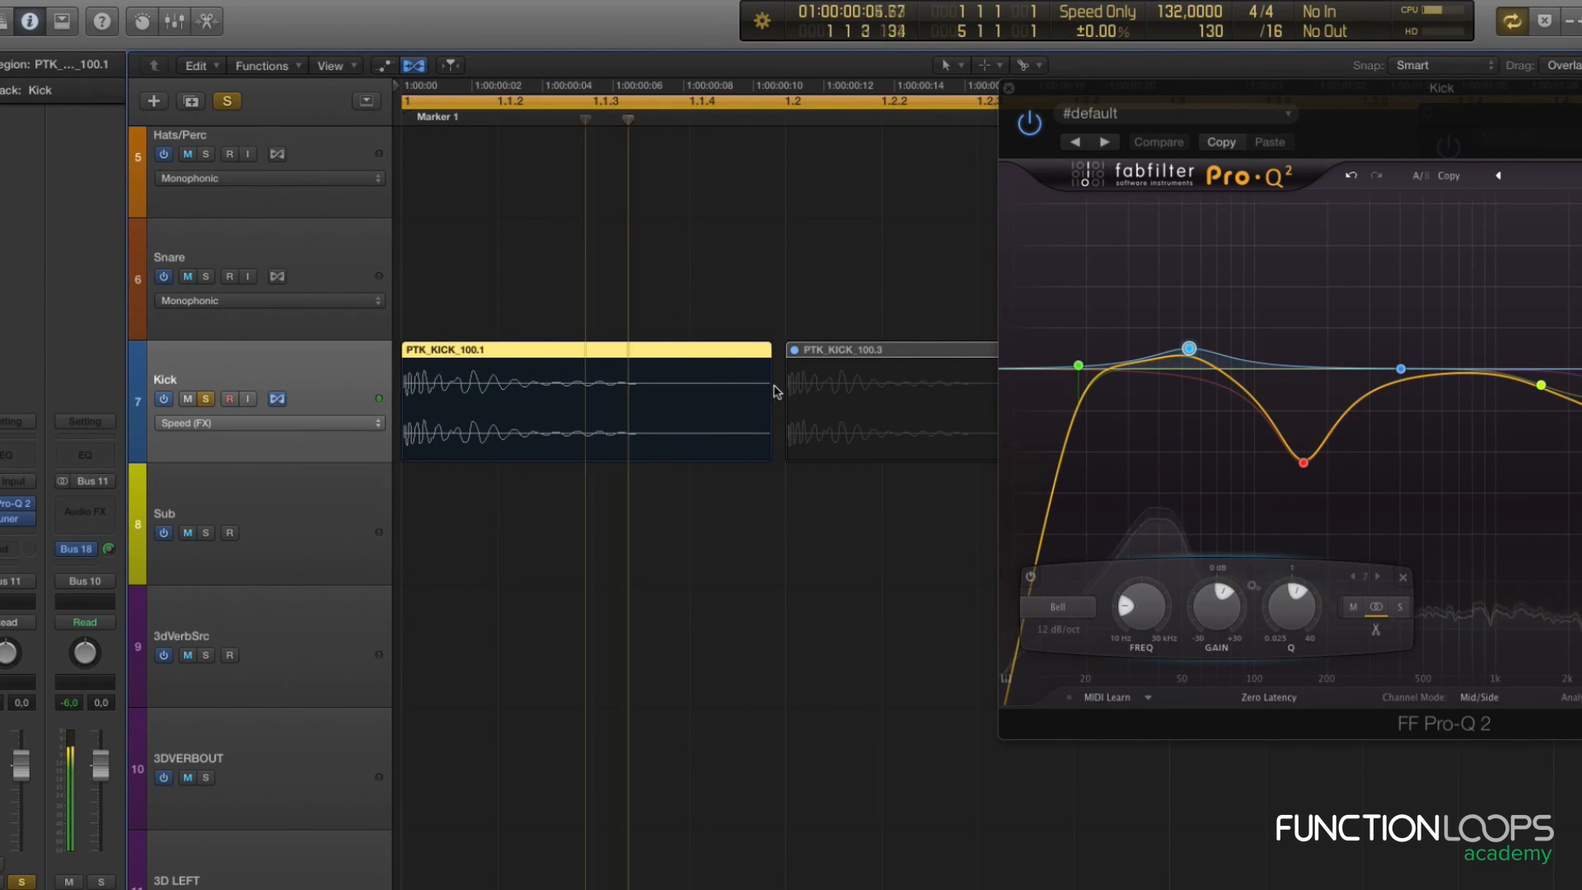
key("space")
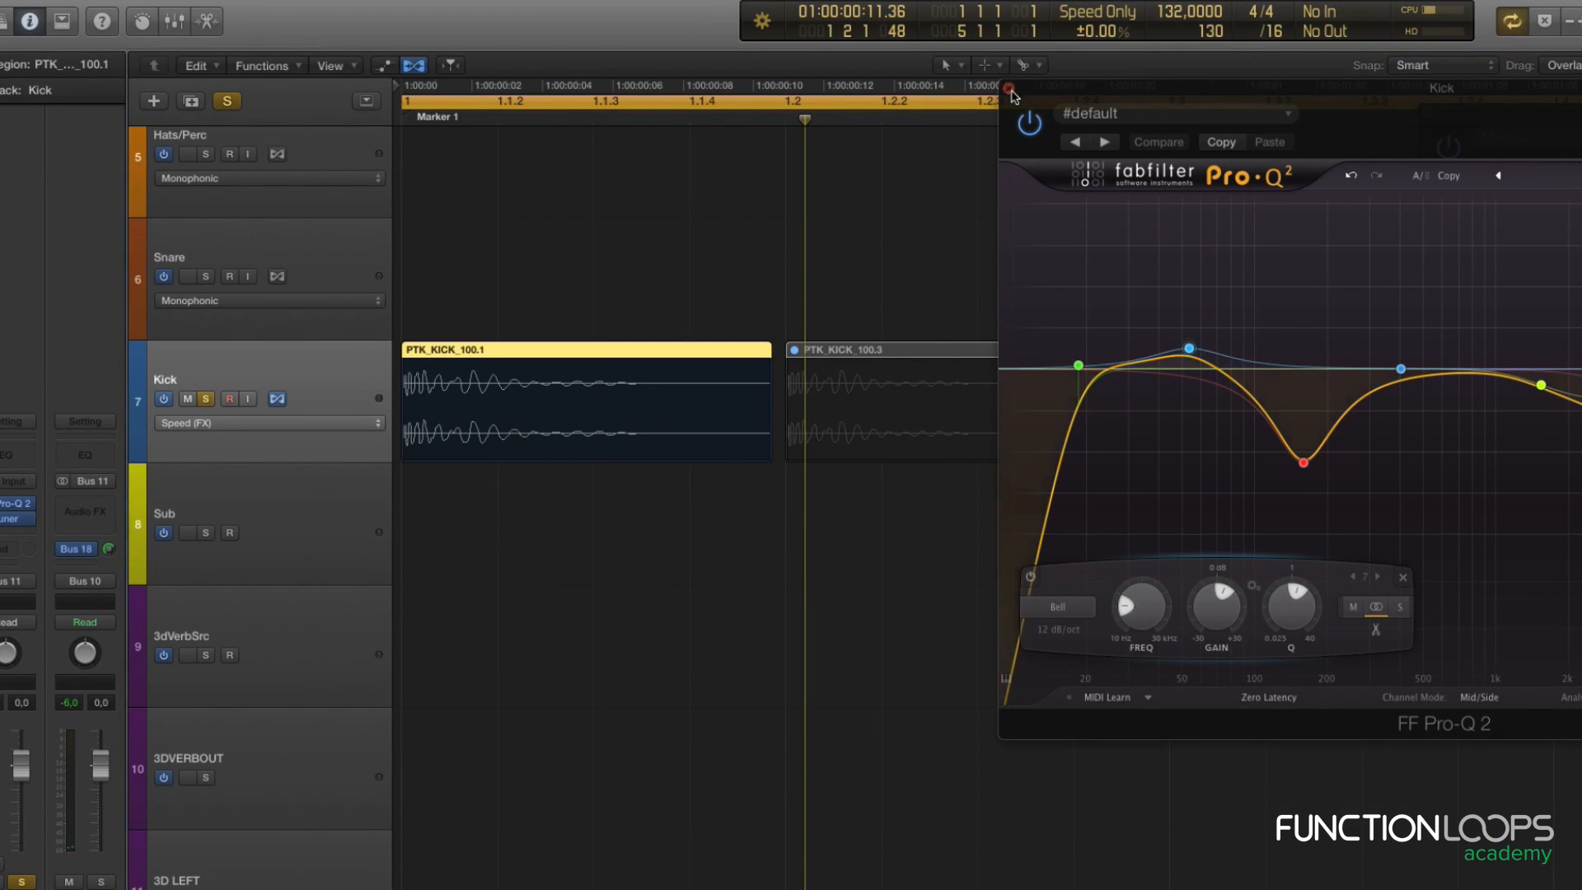
left_click(1009, 89)
Isolate the unstretched second kick and play it to compare its pitch with the stretched first kick.
scroll(938, 252, "down", 5)
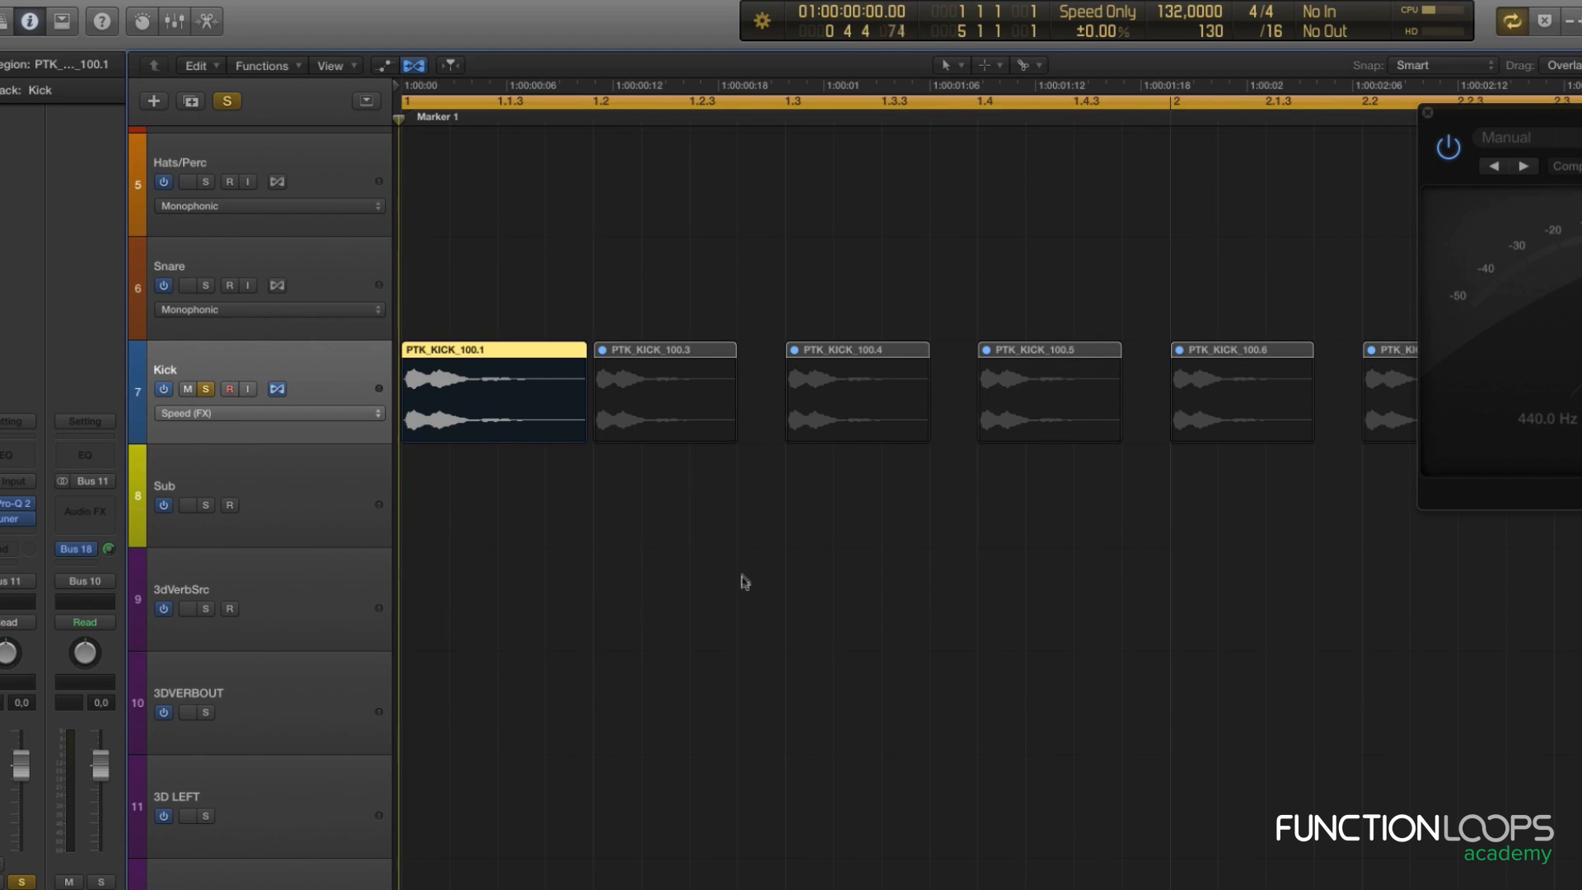
key("a")
left_click(660, 402)
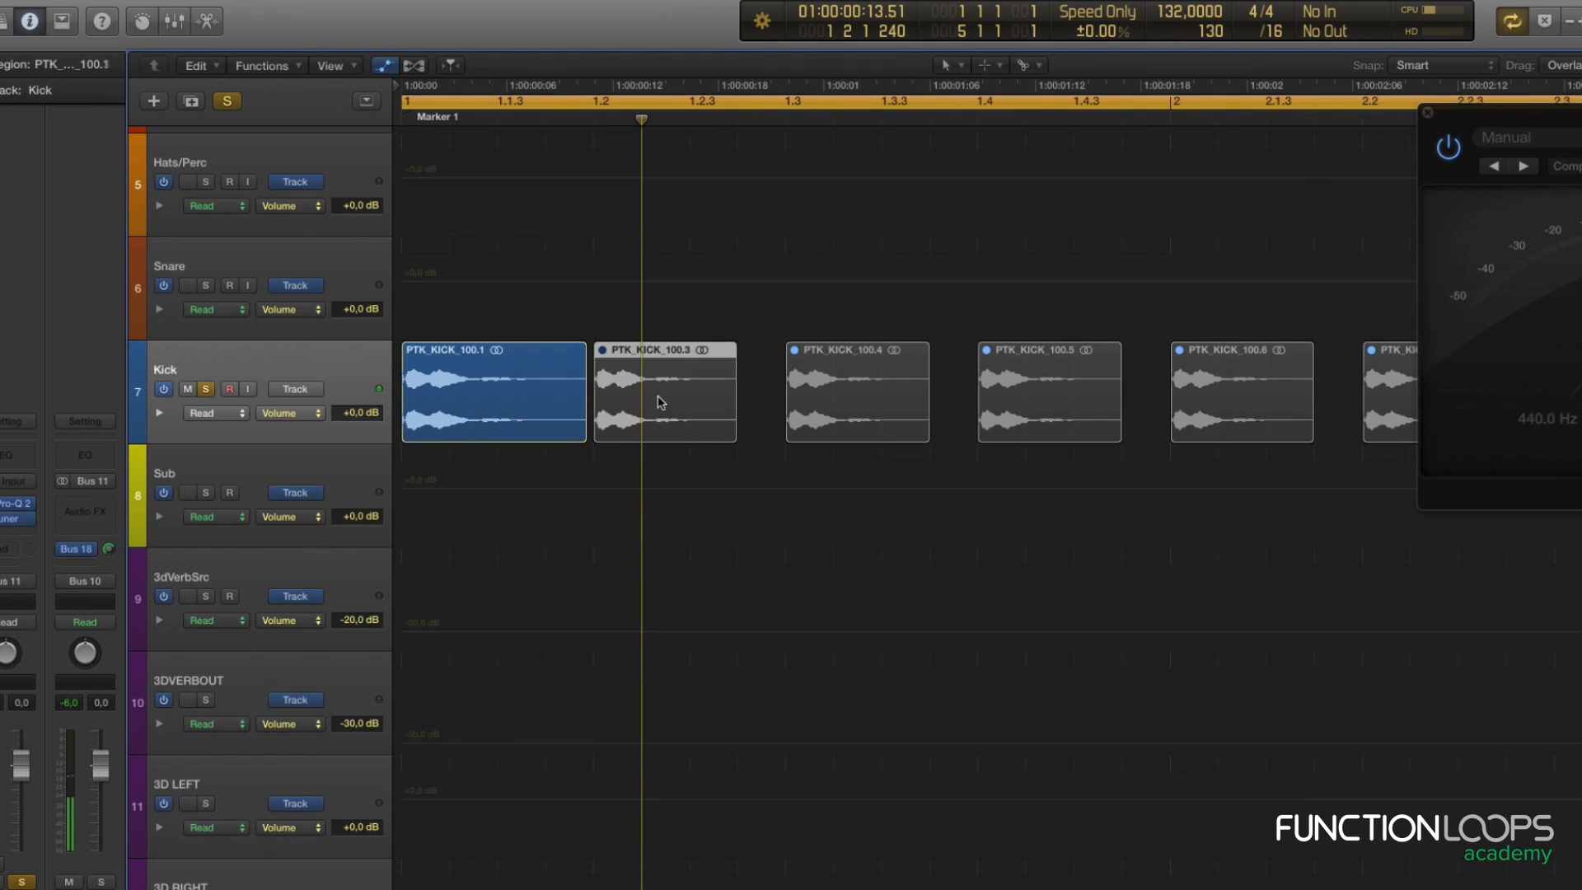
key("space")
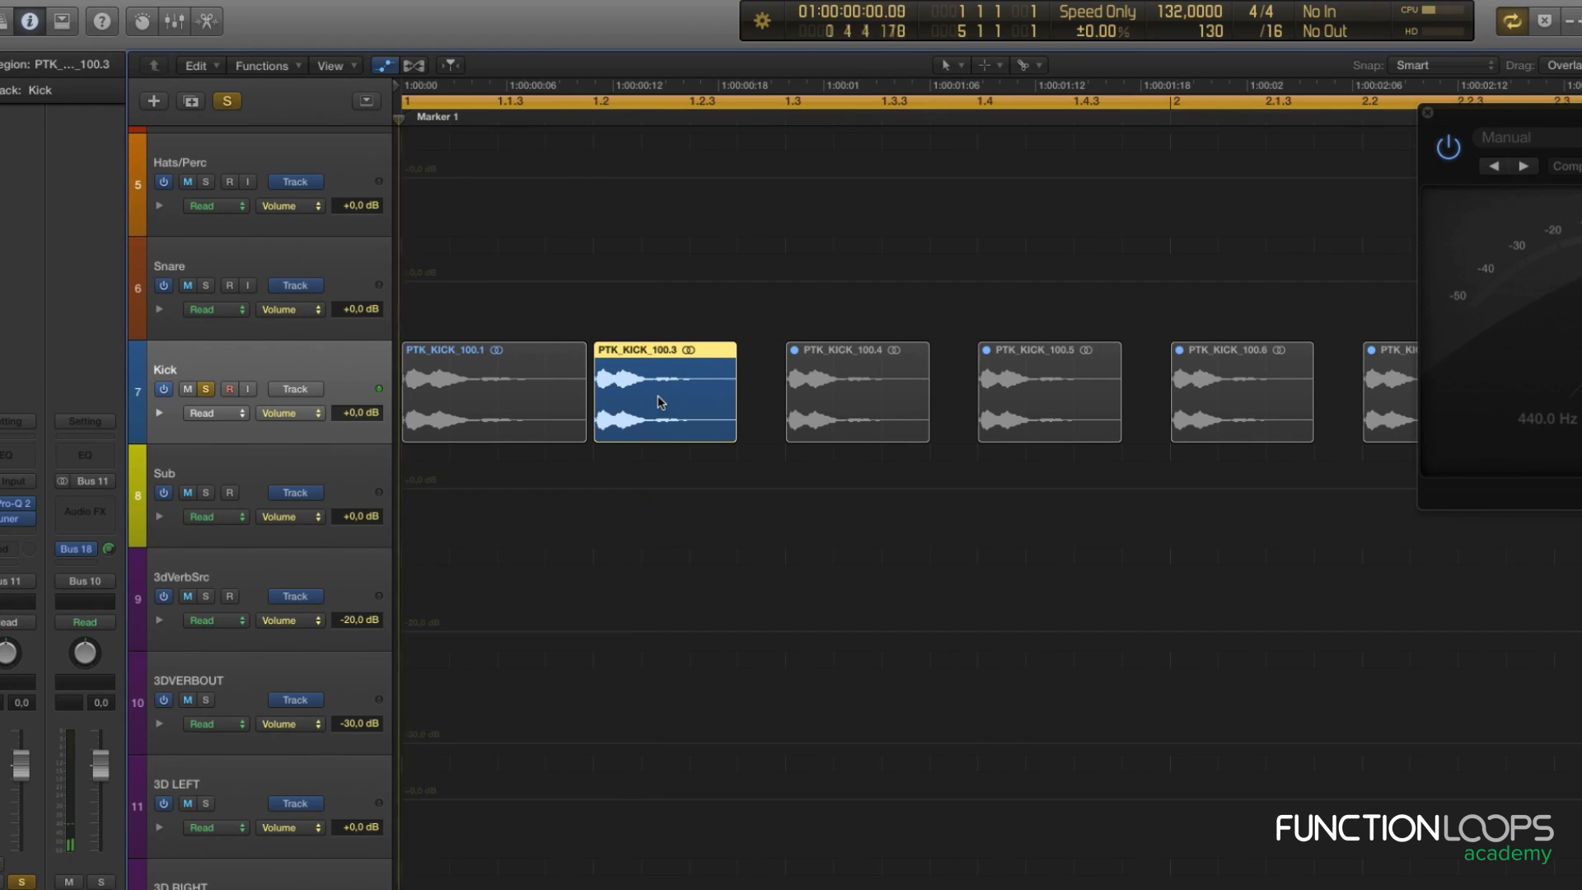
Delete the stretched first kick region and replace it with a copy of the second kick at bar 1.
left_click(534, 383)
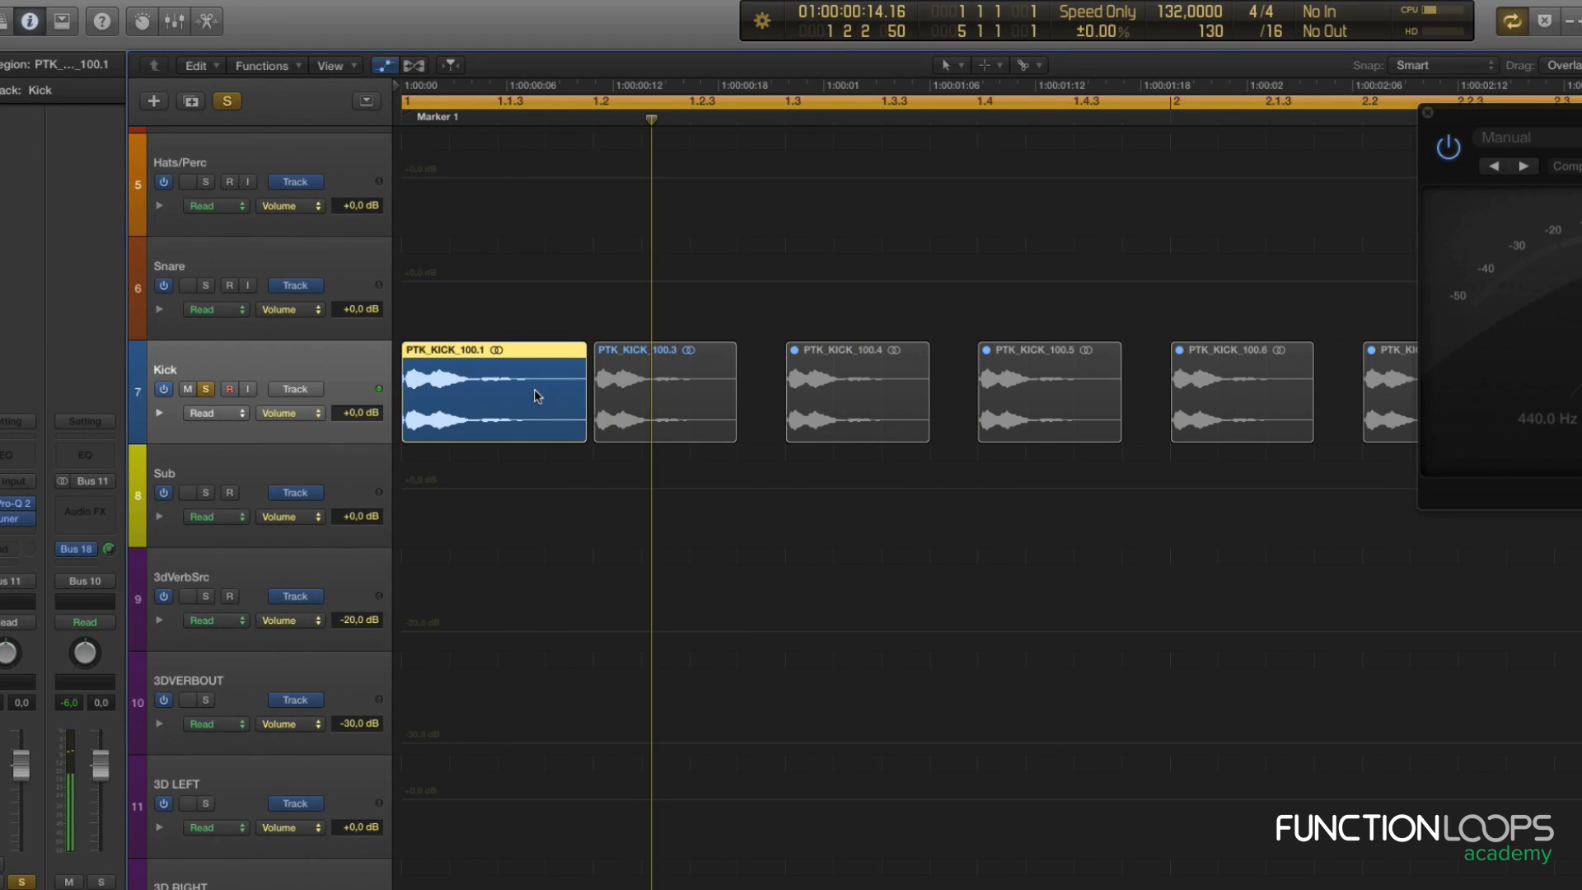
key("Delete")
key("a")
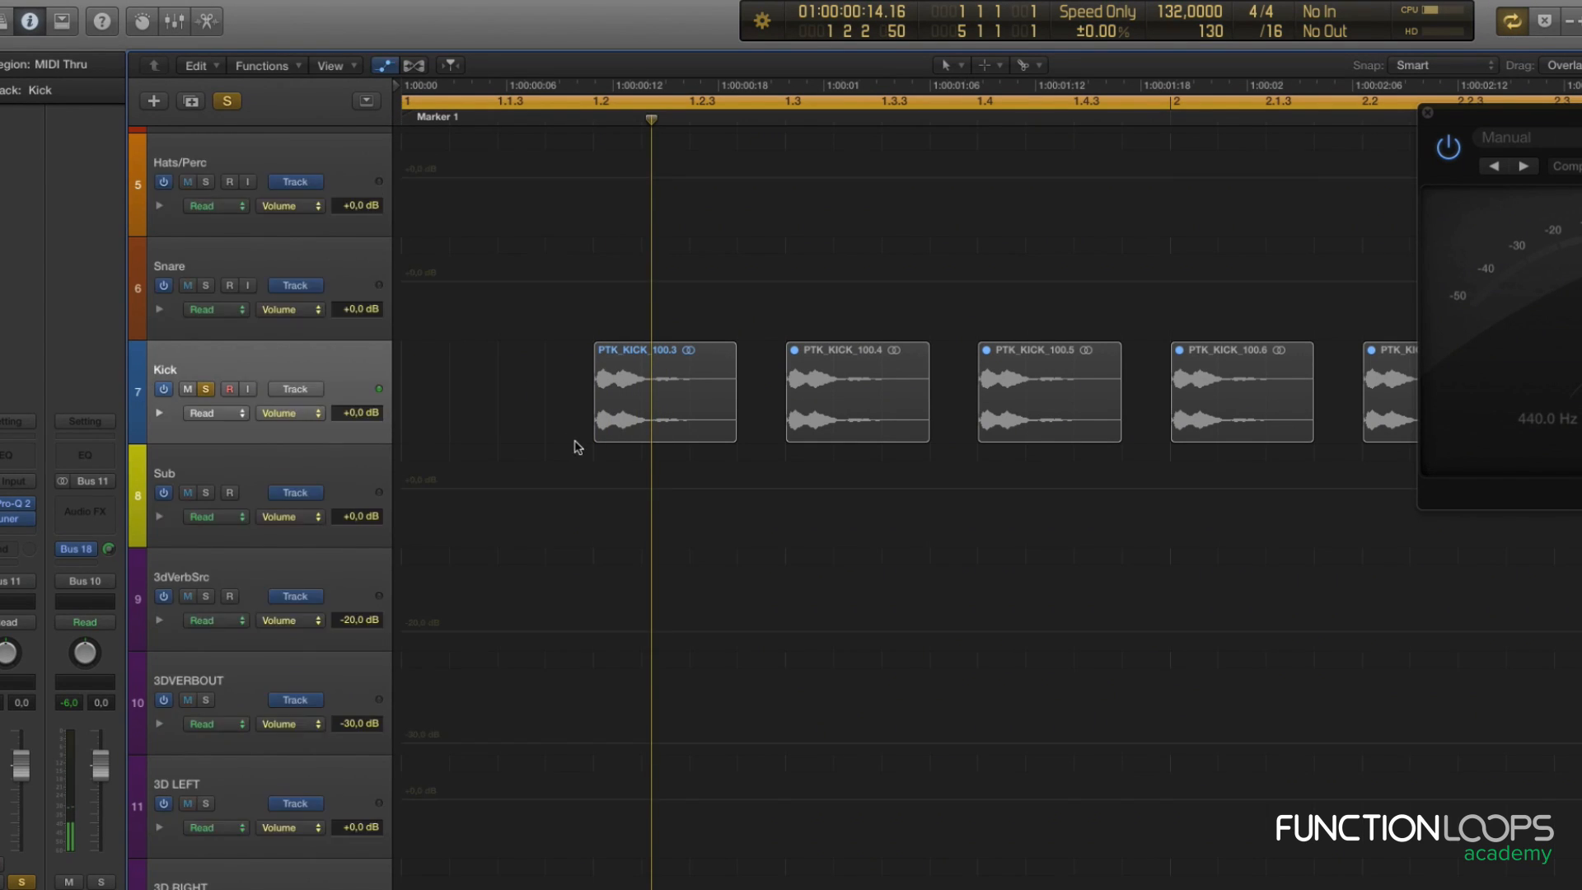
left_click(628, 425)
left_click_drag(632, 399, 433, 397)
key("t")
key("t")
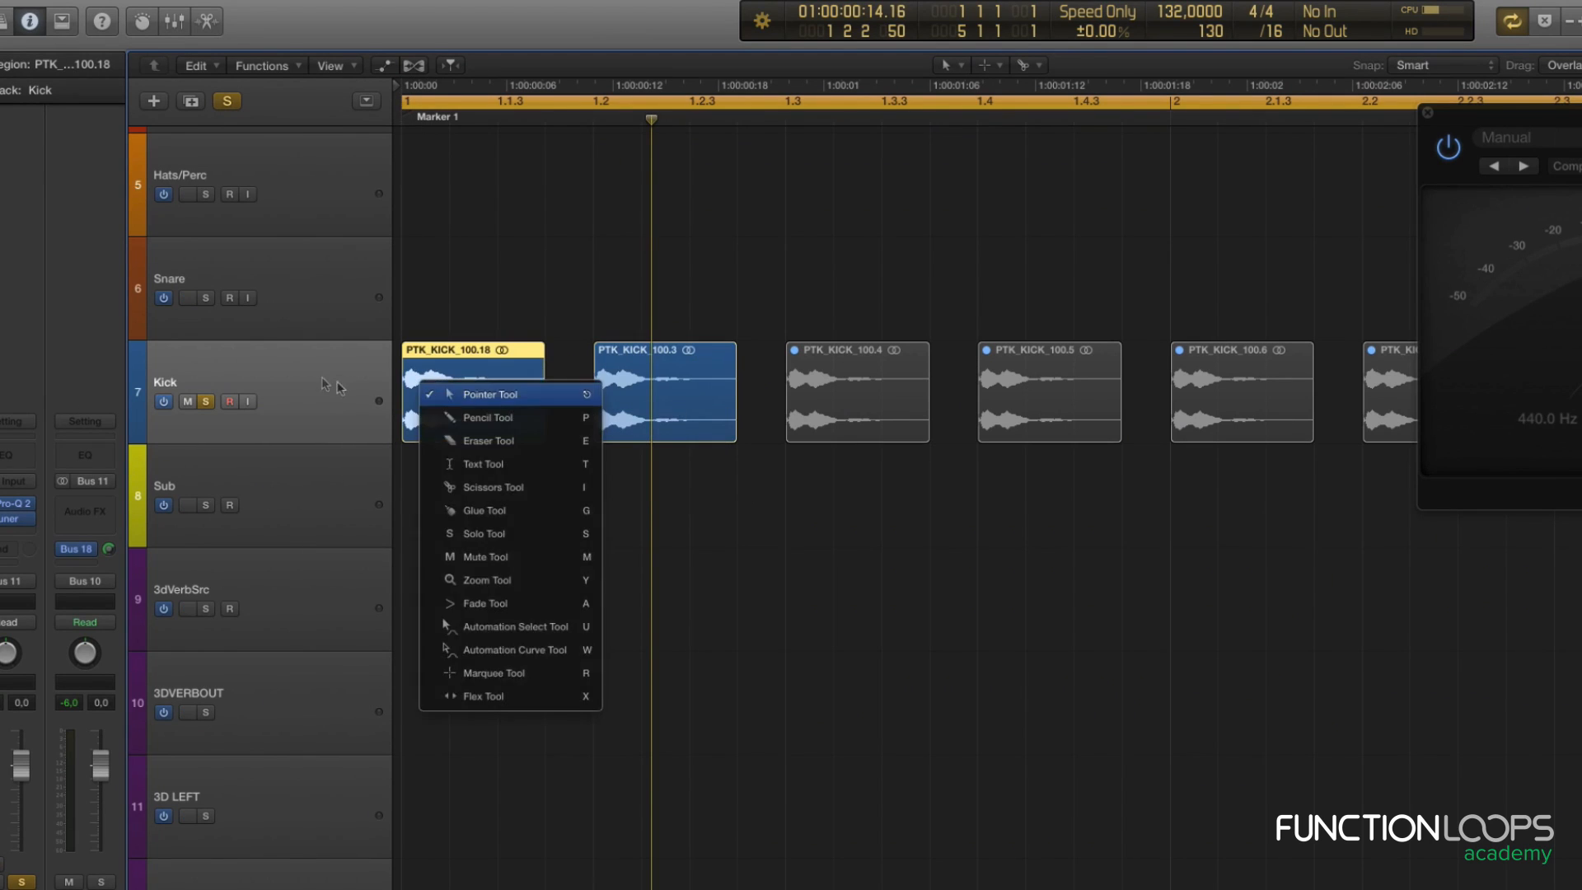
Select all sixteen kick regions on the Kick track.
left_click(304, 372)
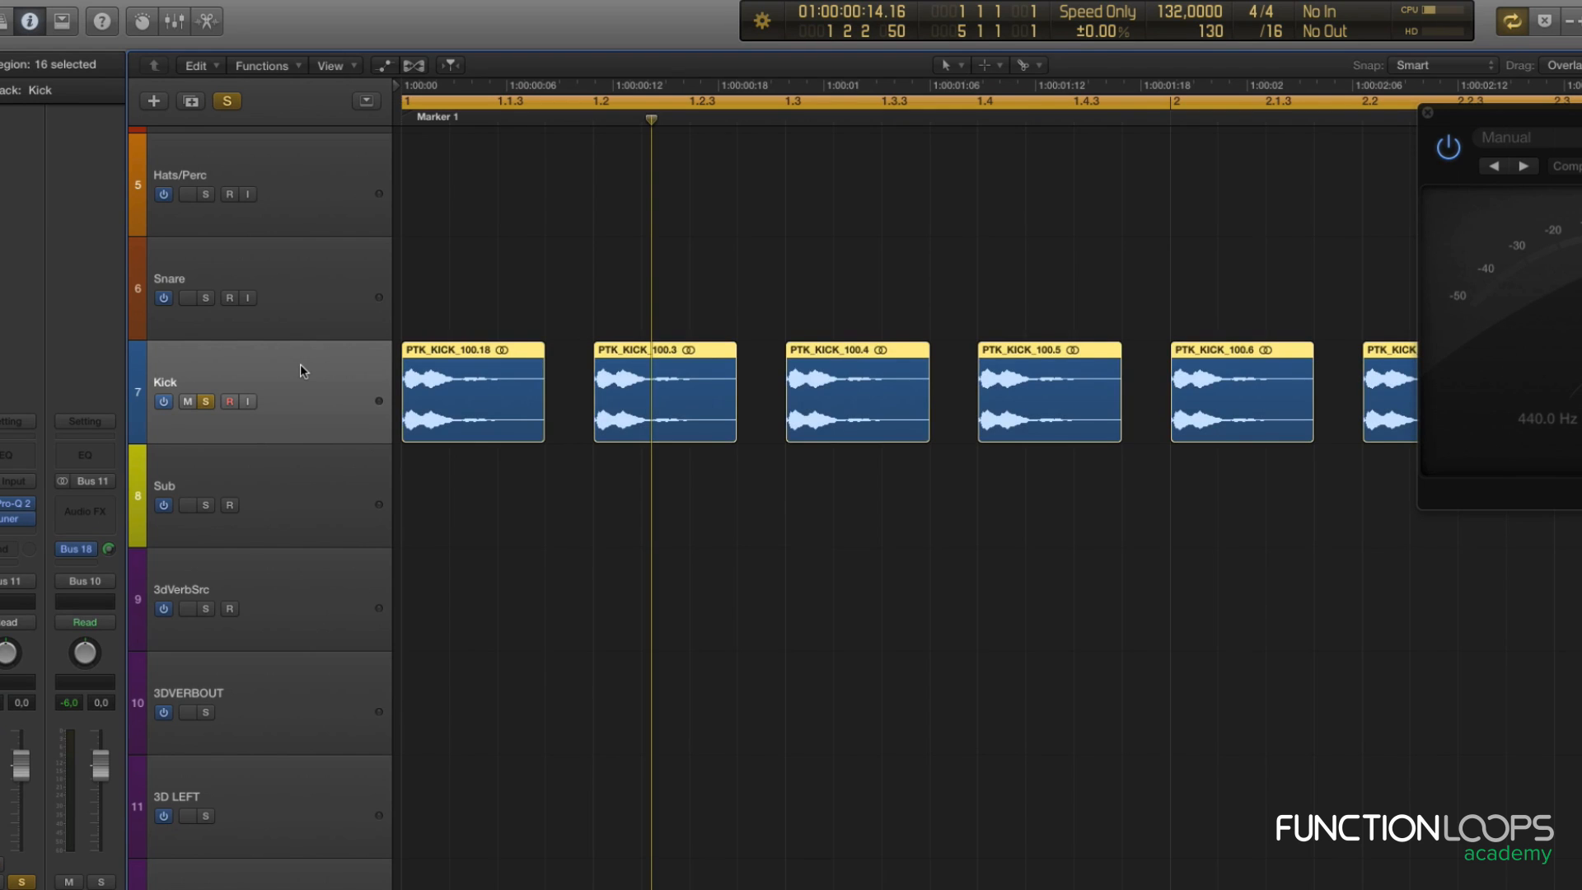
key("super+Left")
key("super+Left")
key("super+Left")
key("super+Left")
key("super+Up")
key("super+Left")
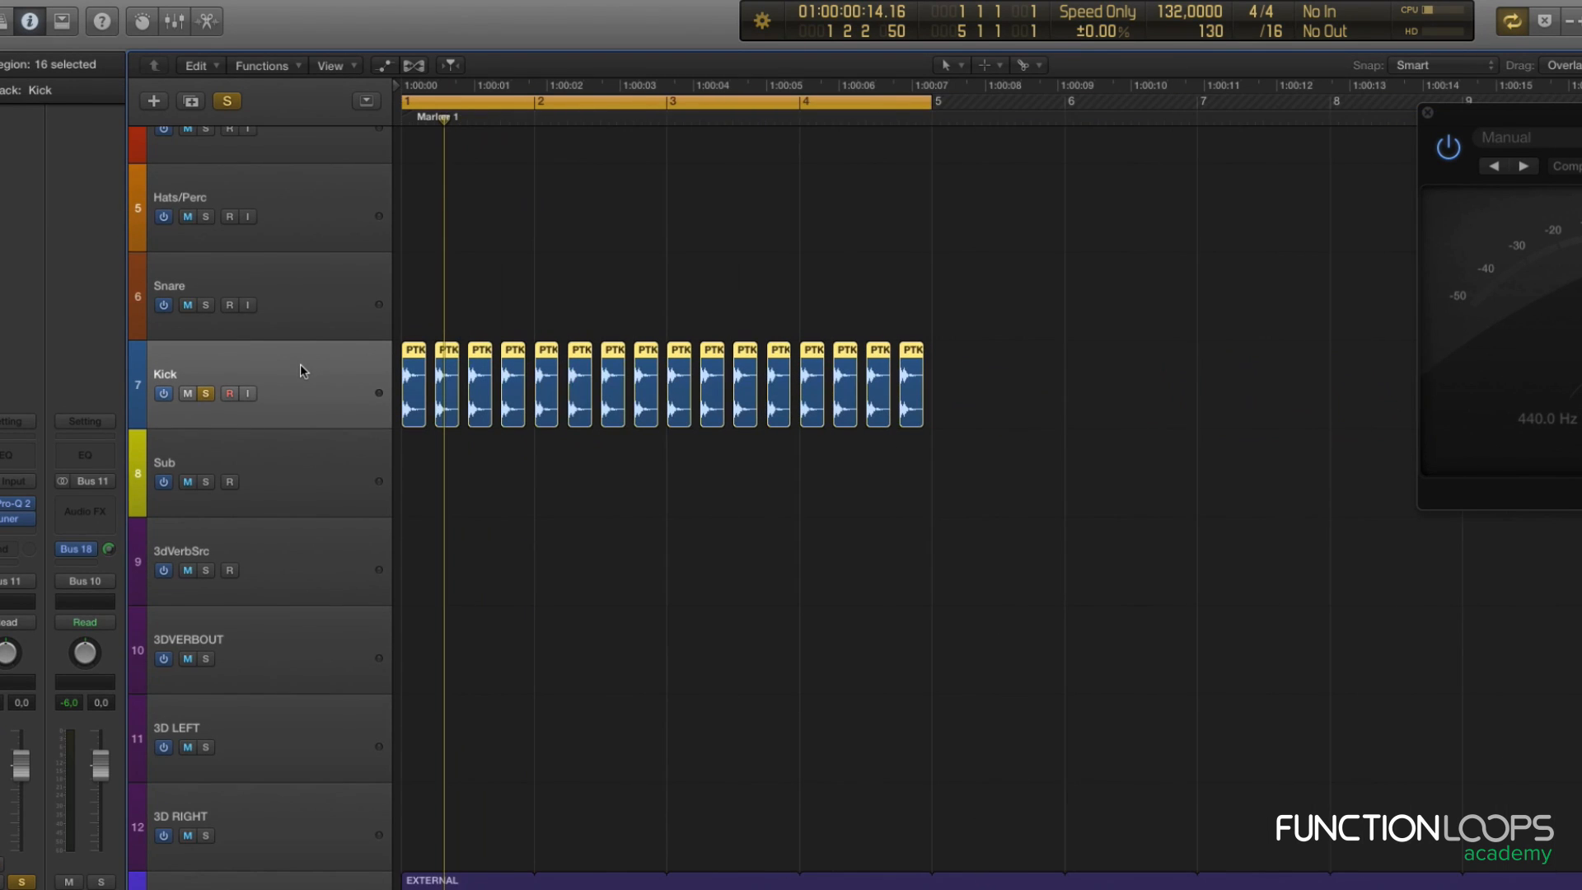
Insert the FF Pro-C 2 compressor on the Kick channel between FF Pro-Q 2 and Tuner, and reposition its window.
left_click(35, 516)
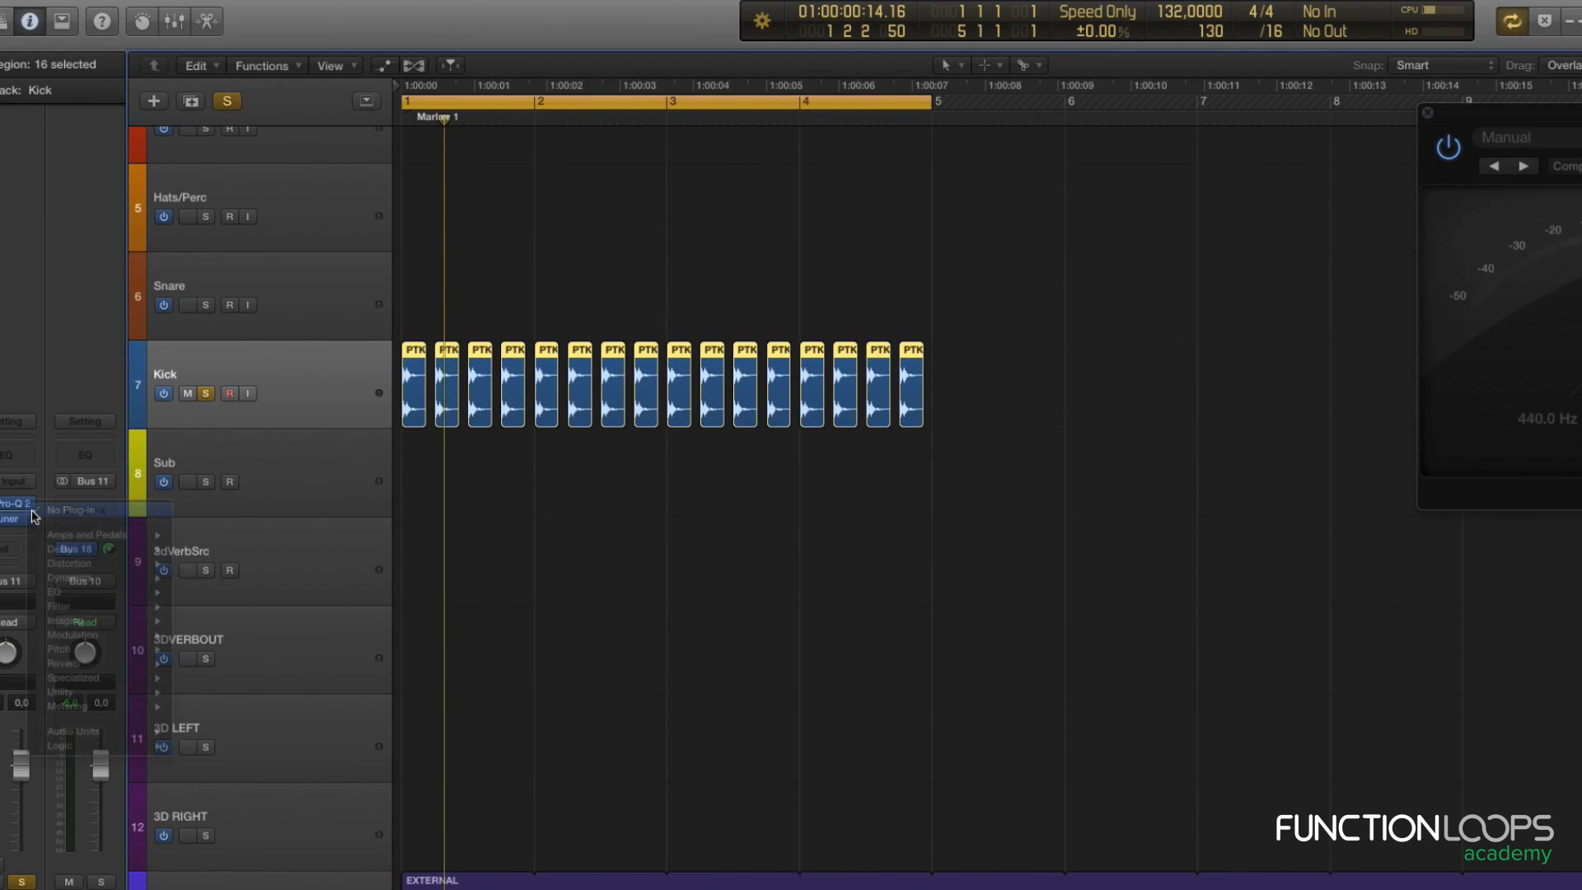
mouse_move(151, 733)
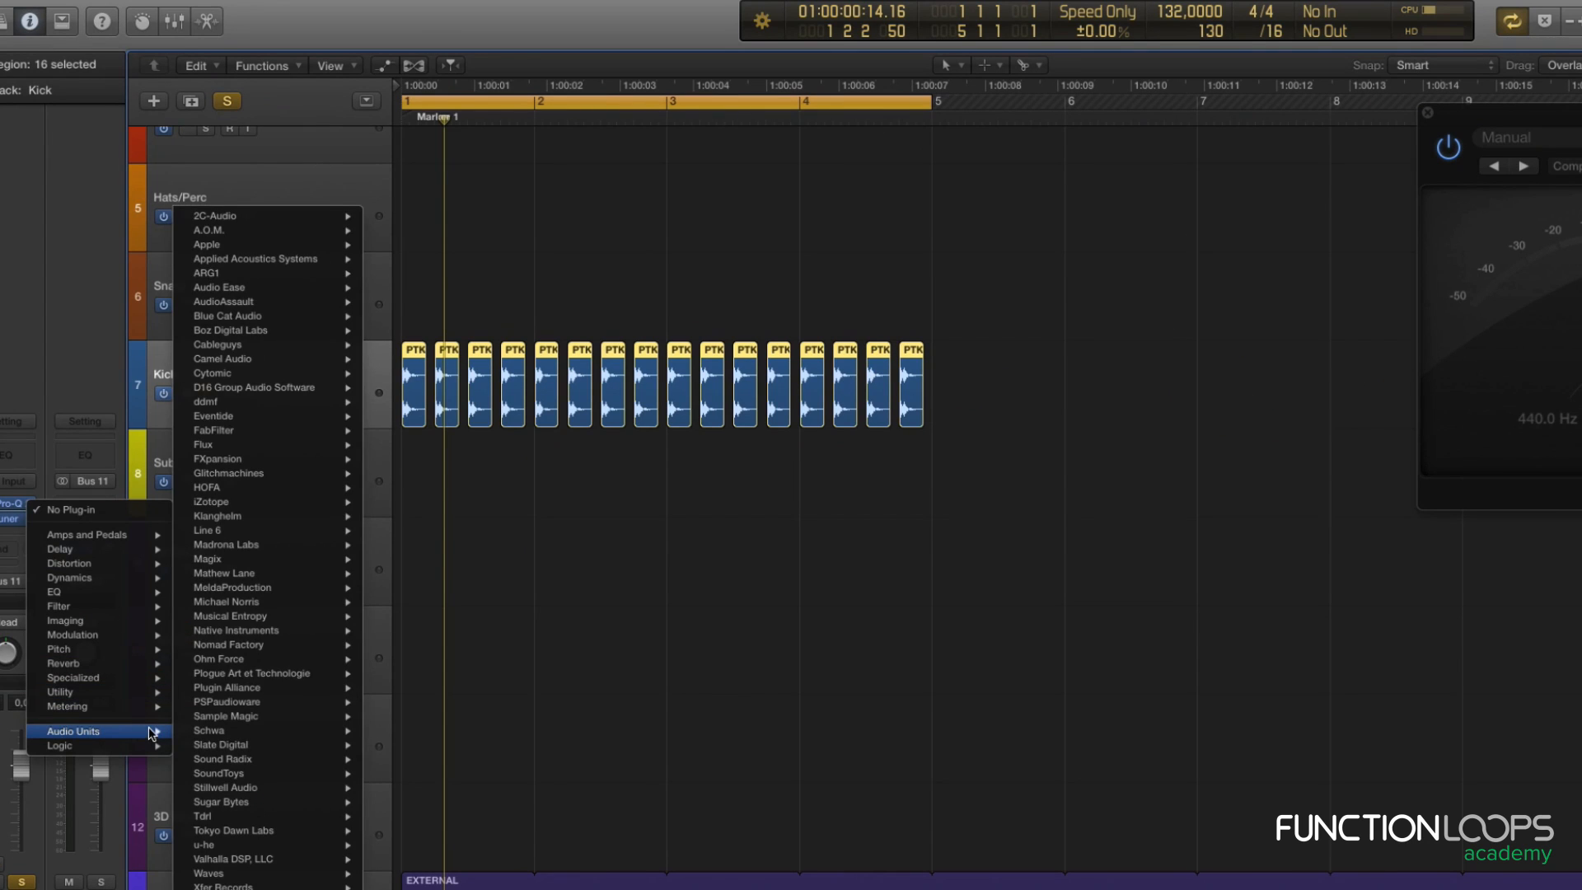
mouse_move(115, 579)
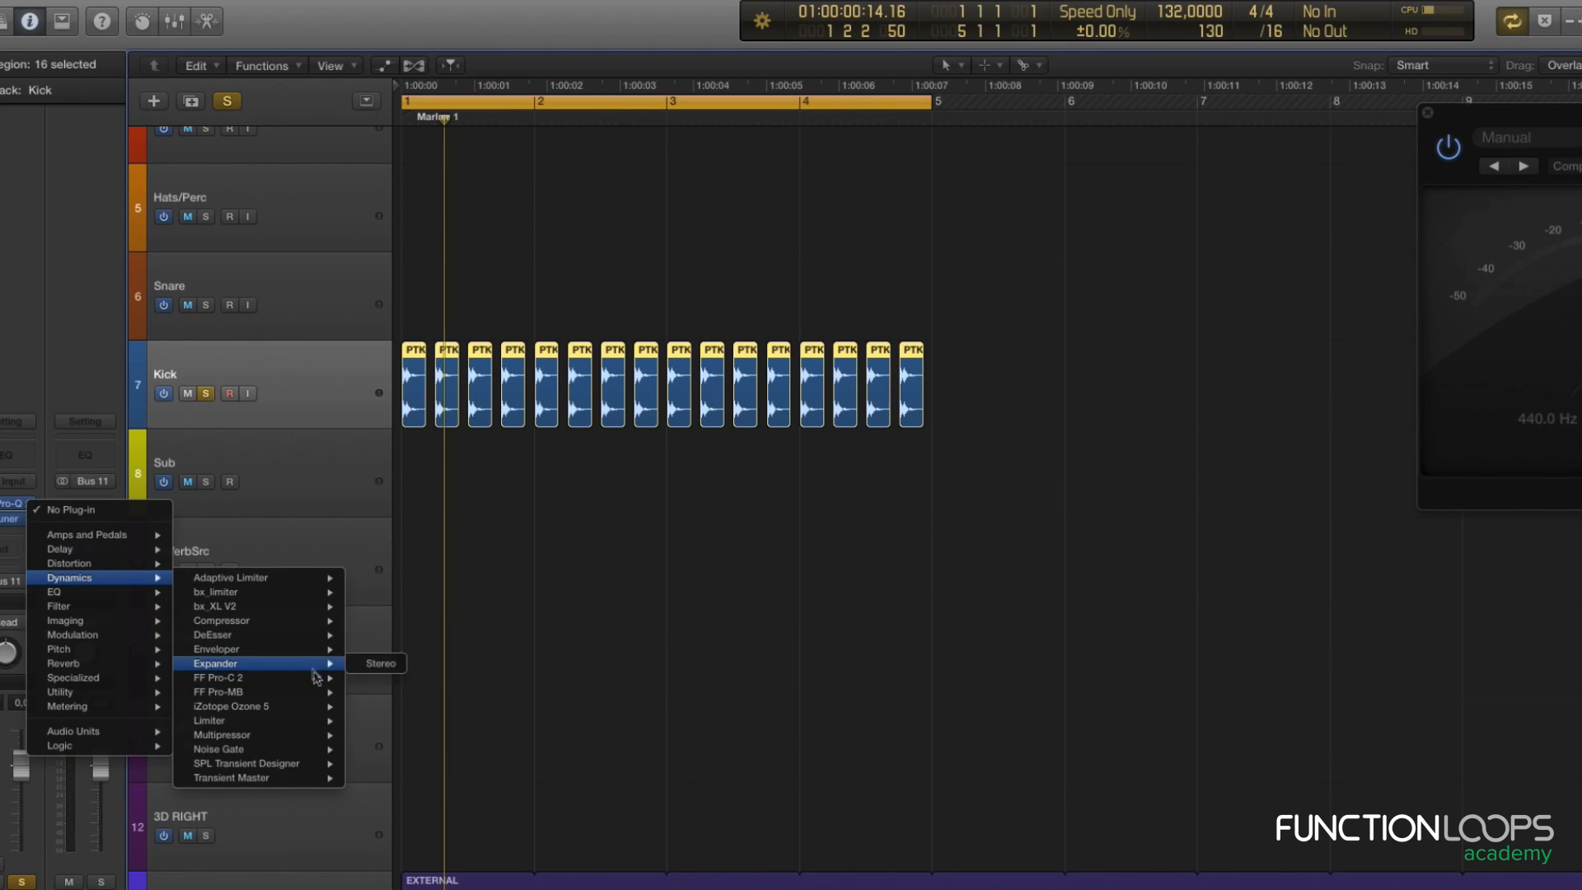
left_click(379, 678)
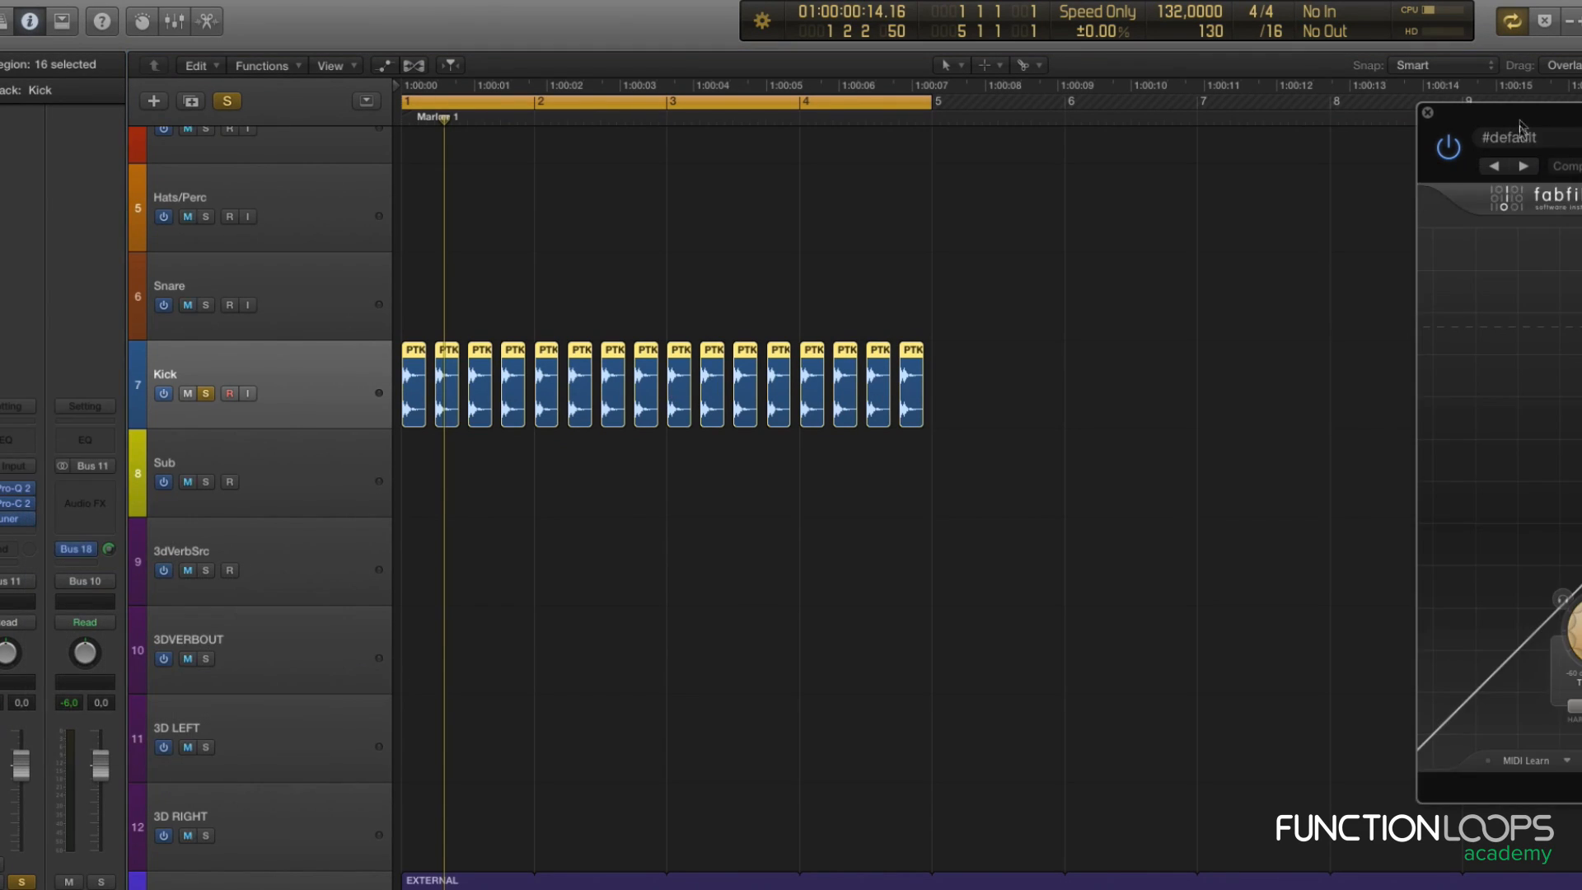
left_click_drag(1581, 157, 1237, 76)
left_click_drag(1411, 80, 1364, 48)
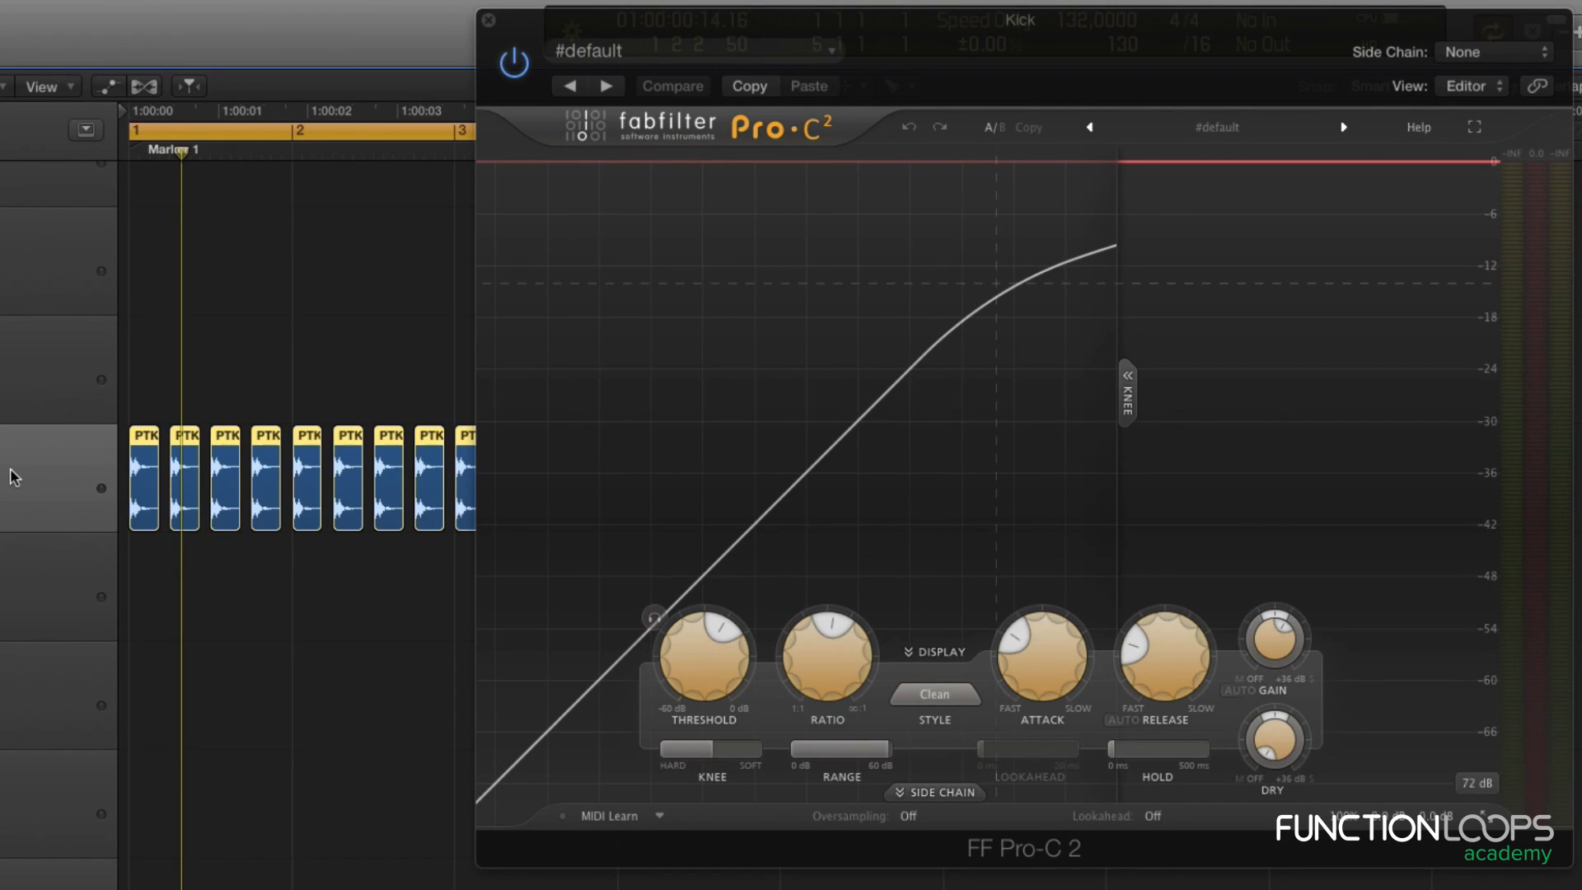
Shorten all selected kick regions together so that the first one ends just before 1.1.3.
key("super+Right")
key("super+Right")
key("super+Right")
key("super+Right")
key("super+Right")
key("super+Right")
key("super+Right")
key("super+Down")
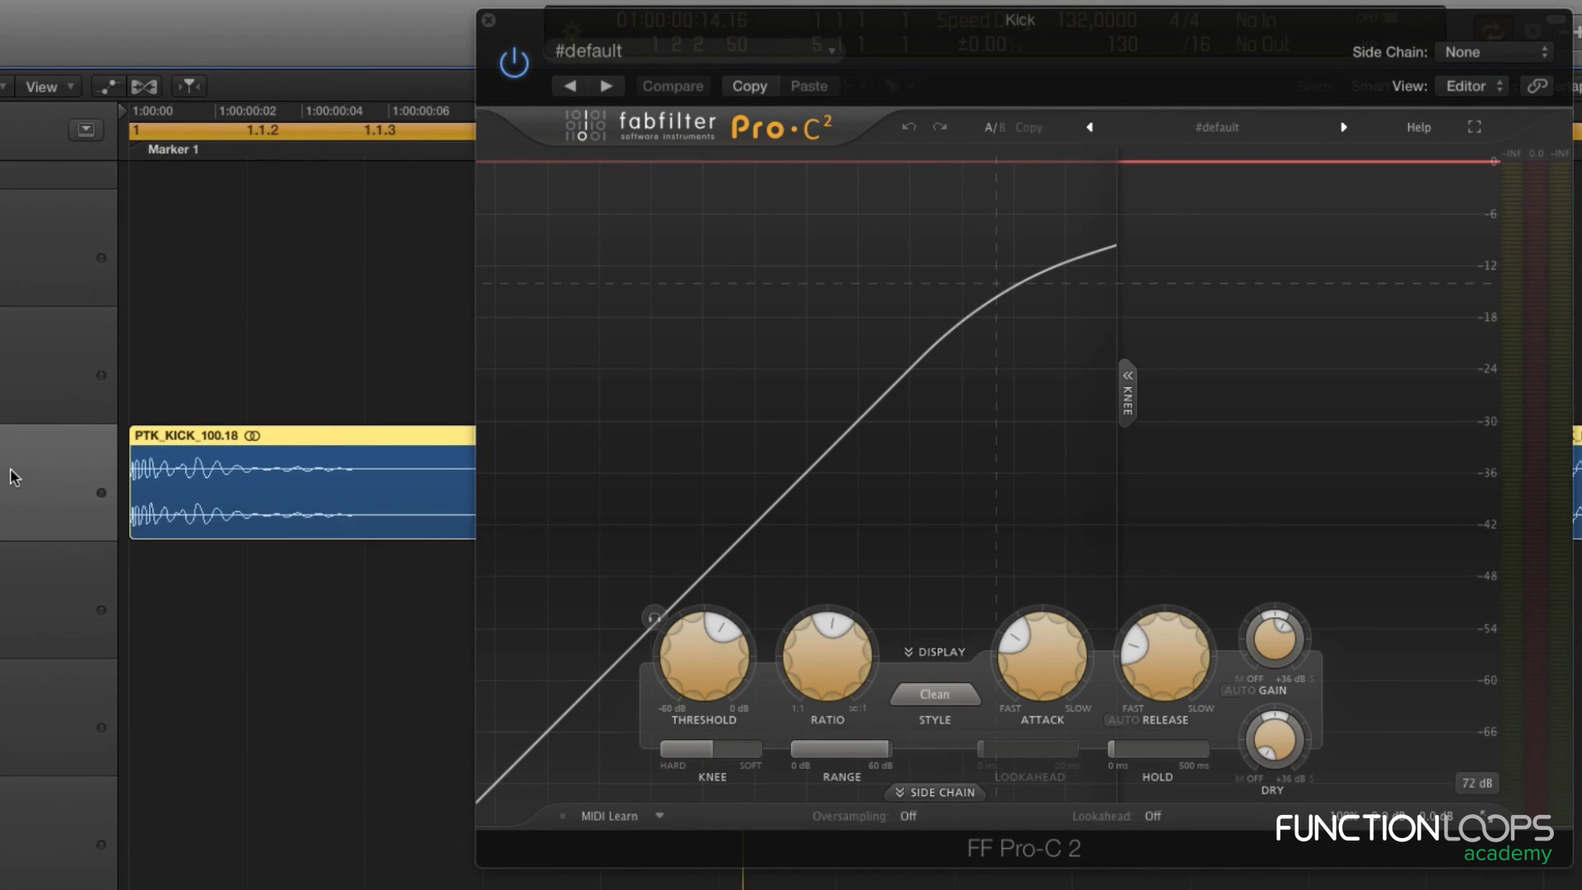
key("super+Down")
key("super+Left")
key("super+Down")
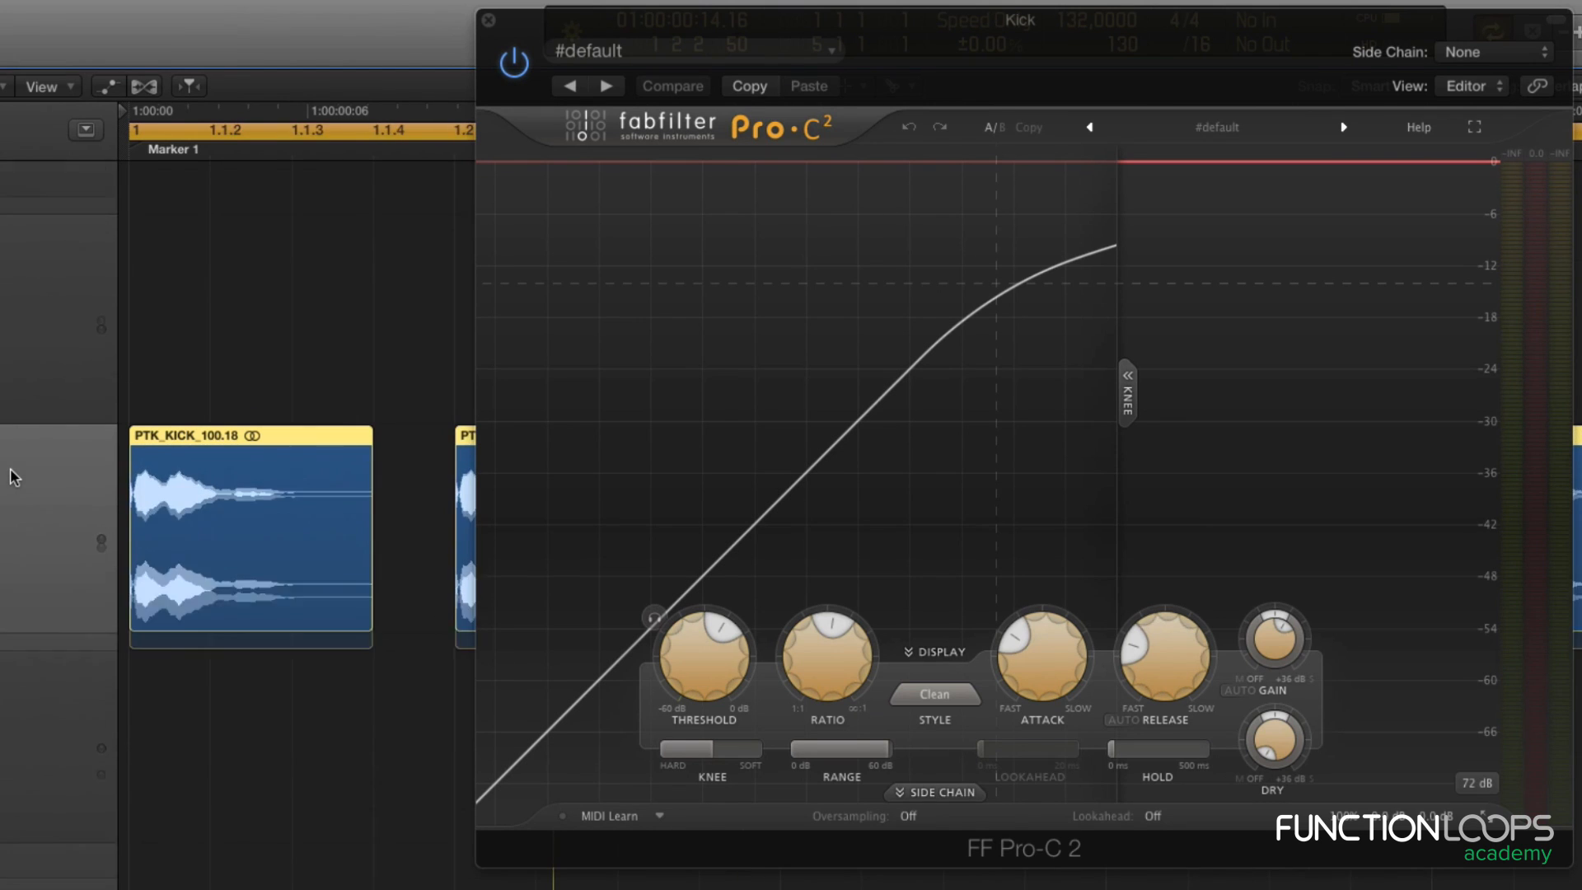
key("super+Down")
key("super+Down")
key("super+Down")
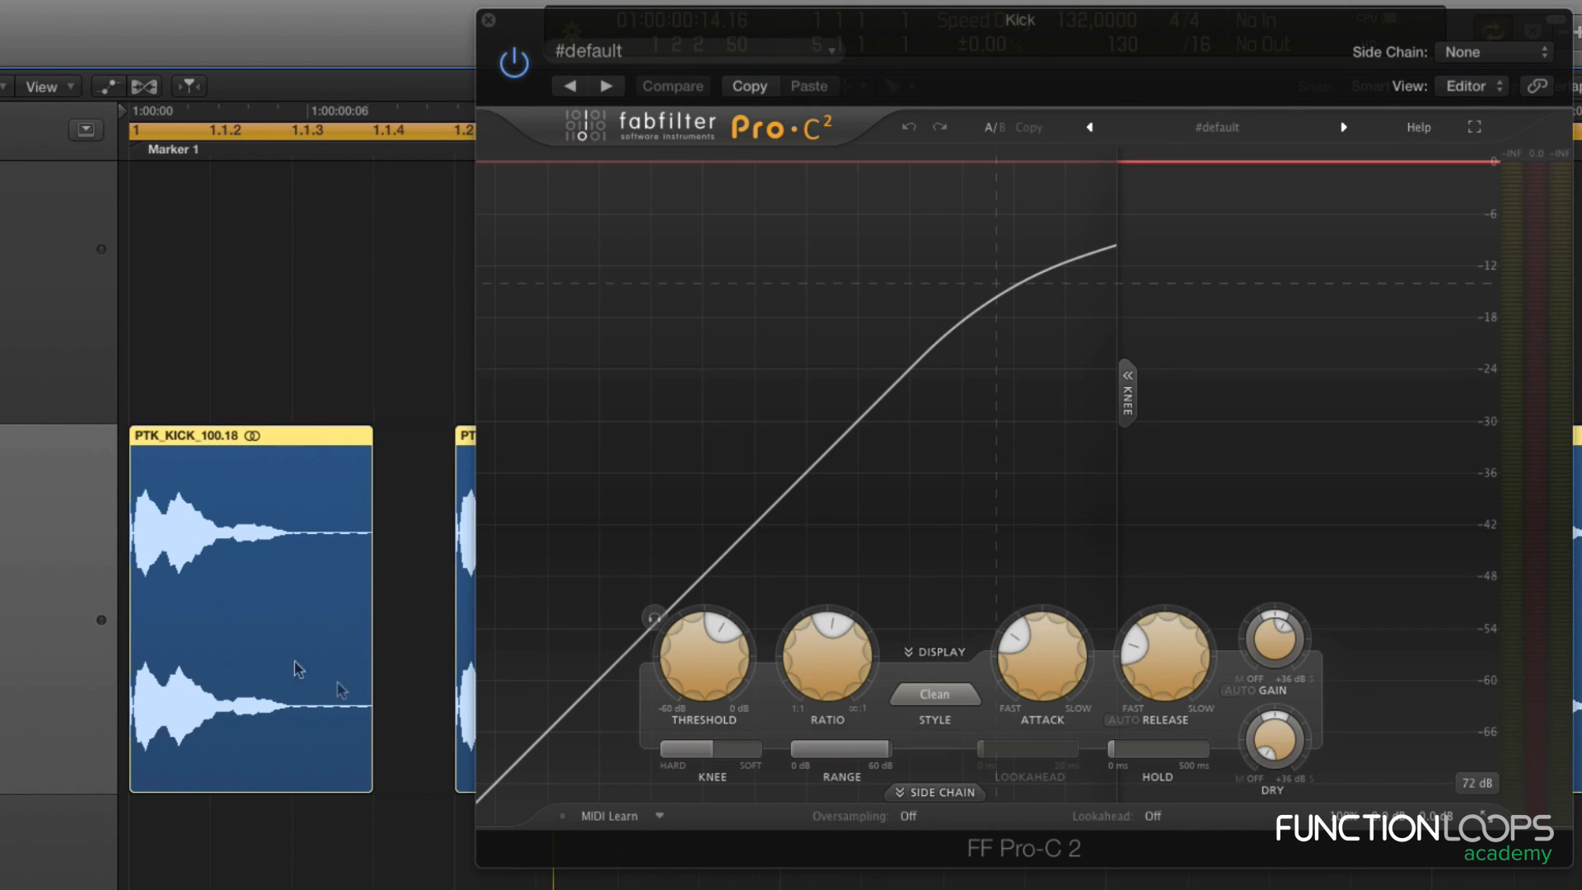
left_click_drag(366, 774, 279, 796)
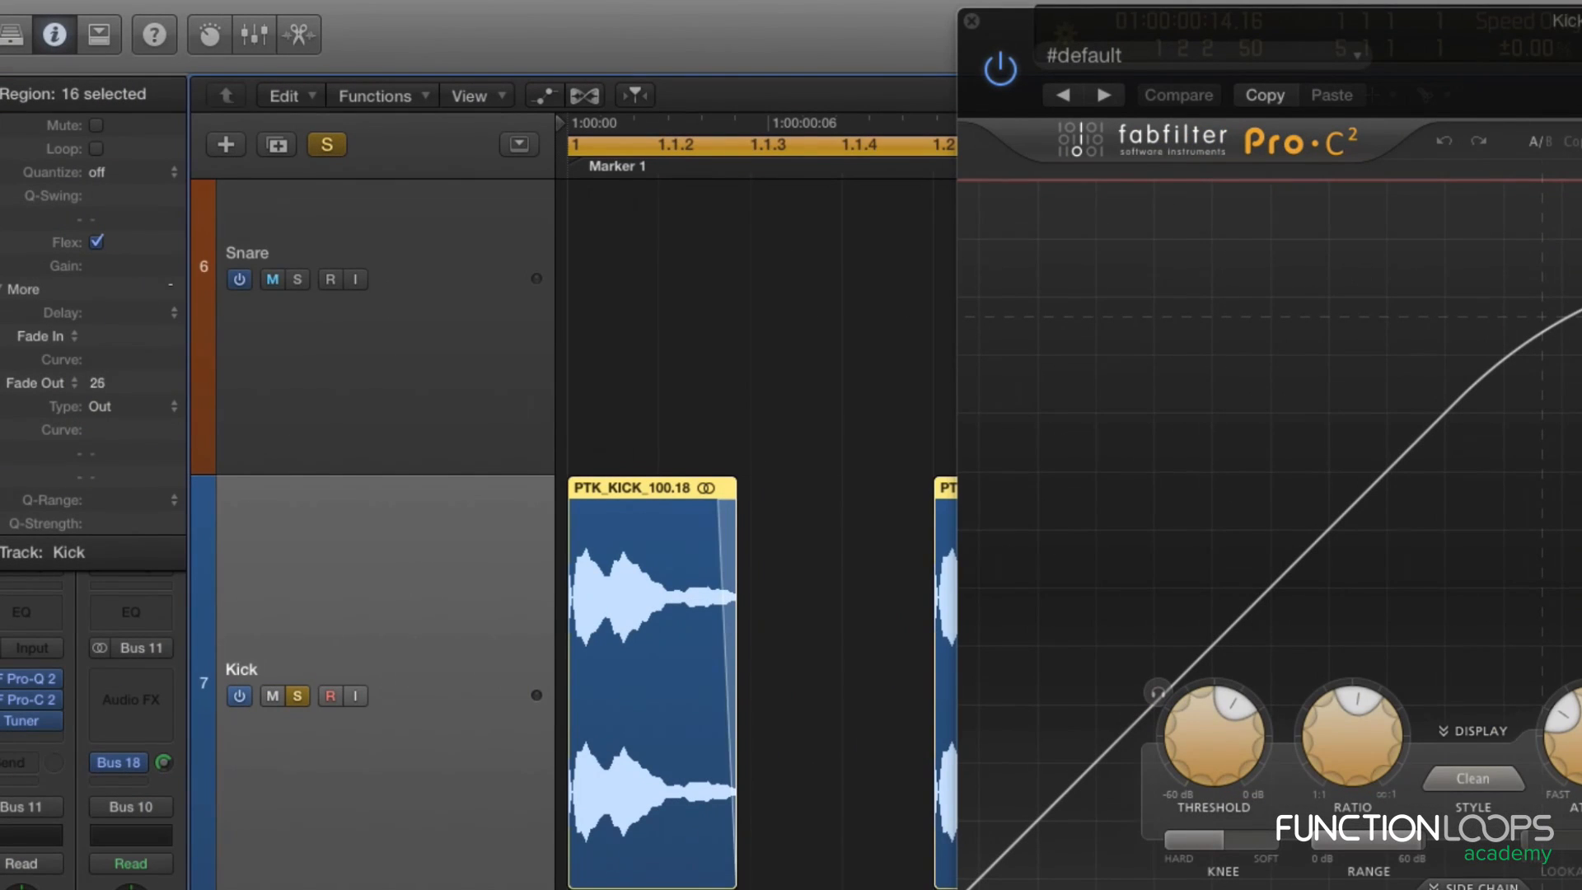
Try a fade-out of 105 with a curve of 44 on the selected kick regions during playback.
left_click_drag(170, 286, 185, 217)
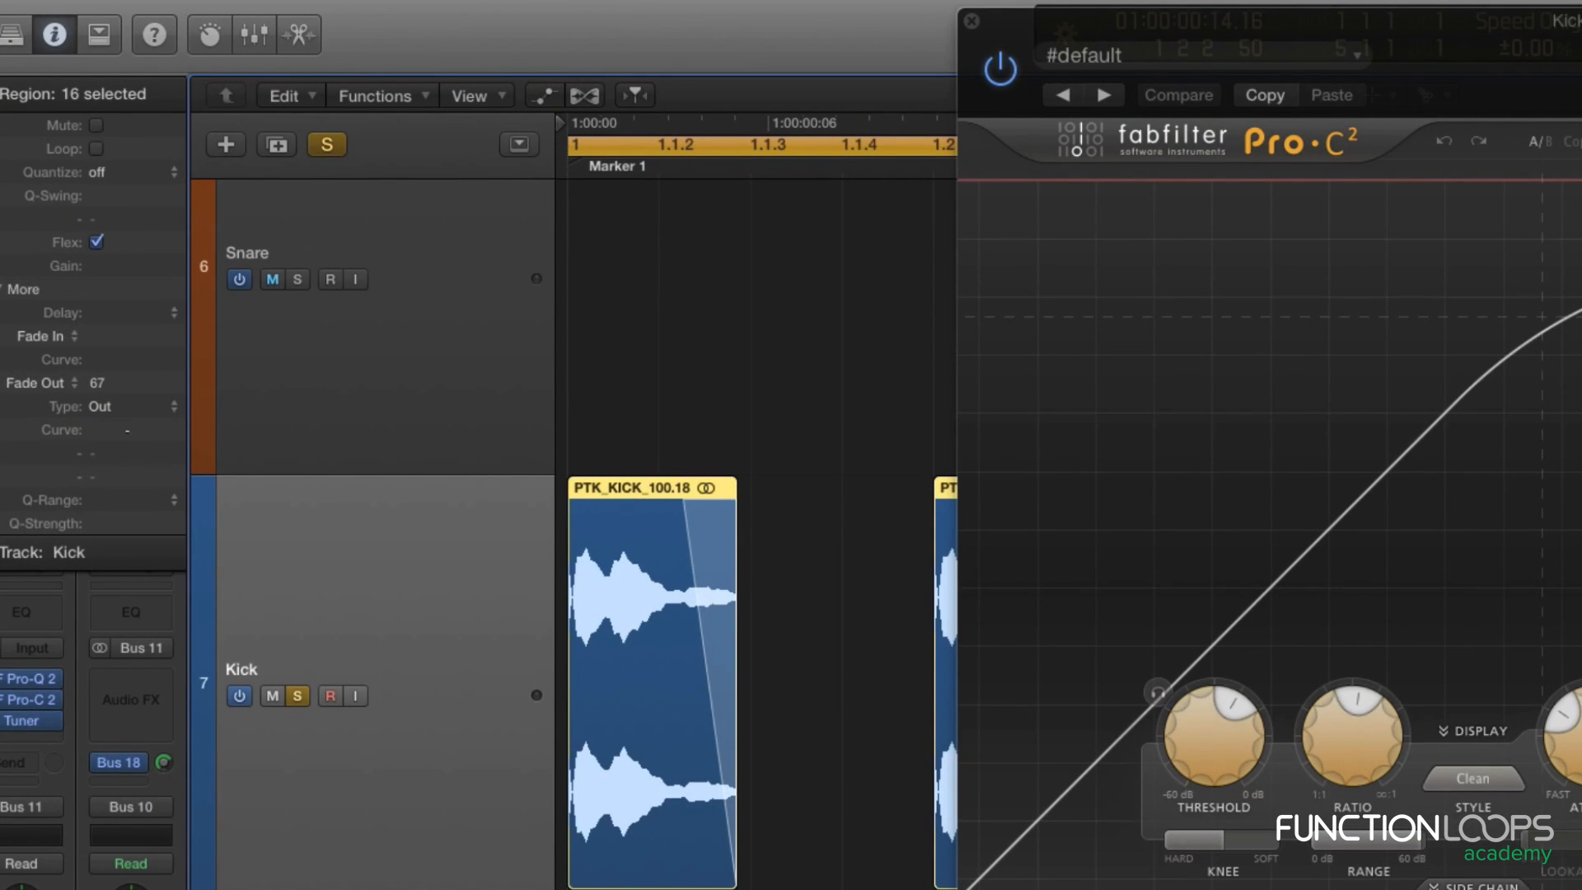
left_click_drag(164, 336, 156, 474)
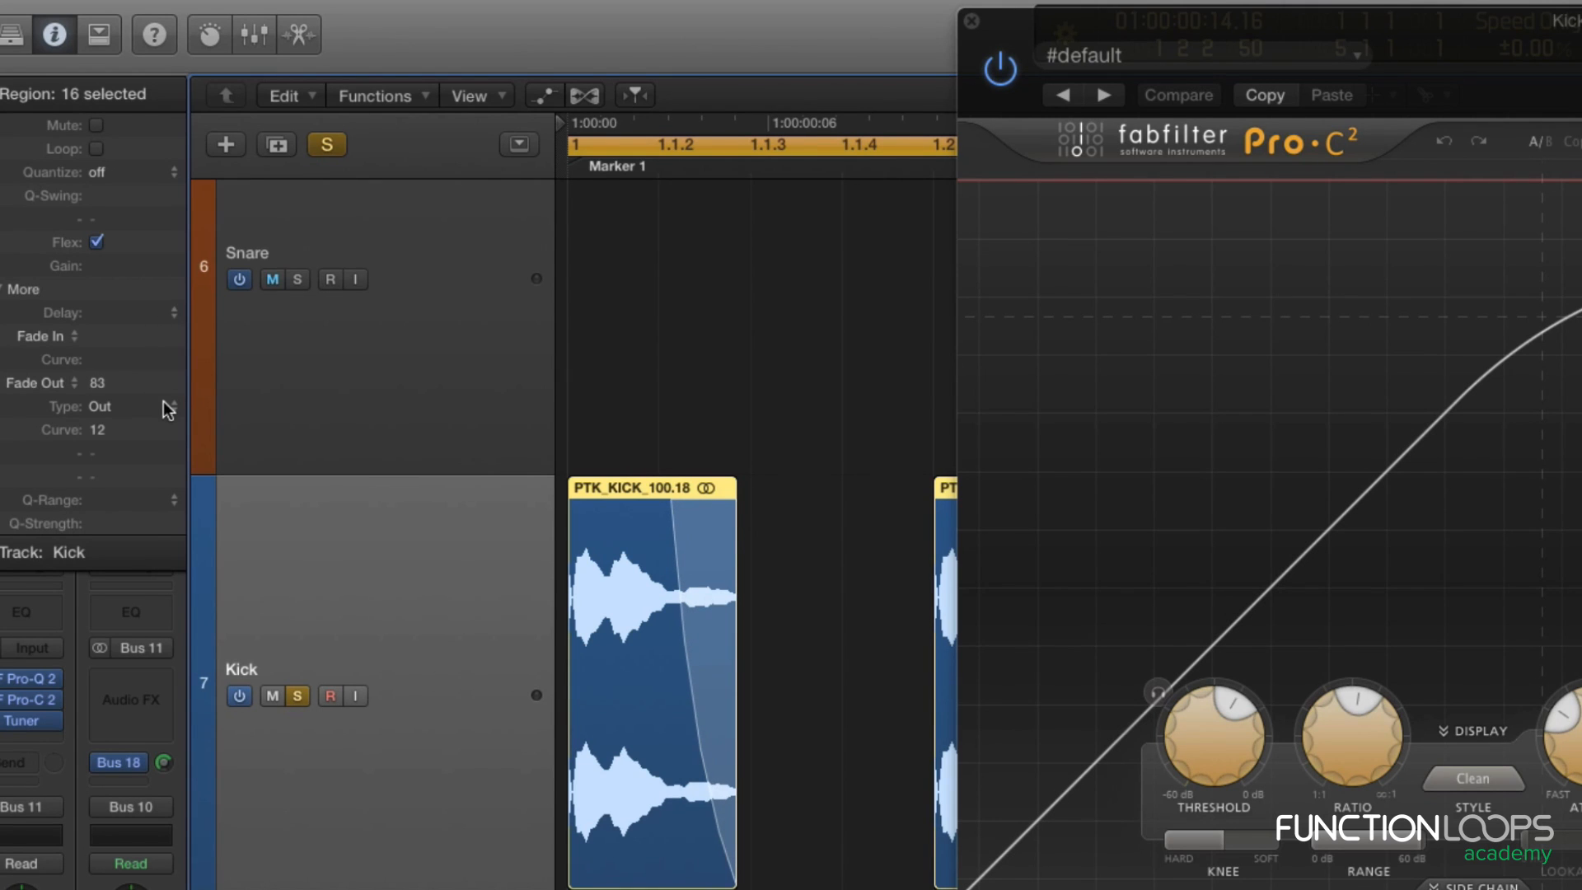
left_click_drag(136, 379, 158, 299)
left_click_drag(132, 381, 150, 310)
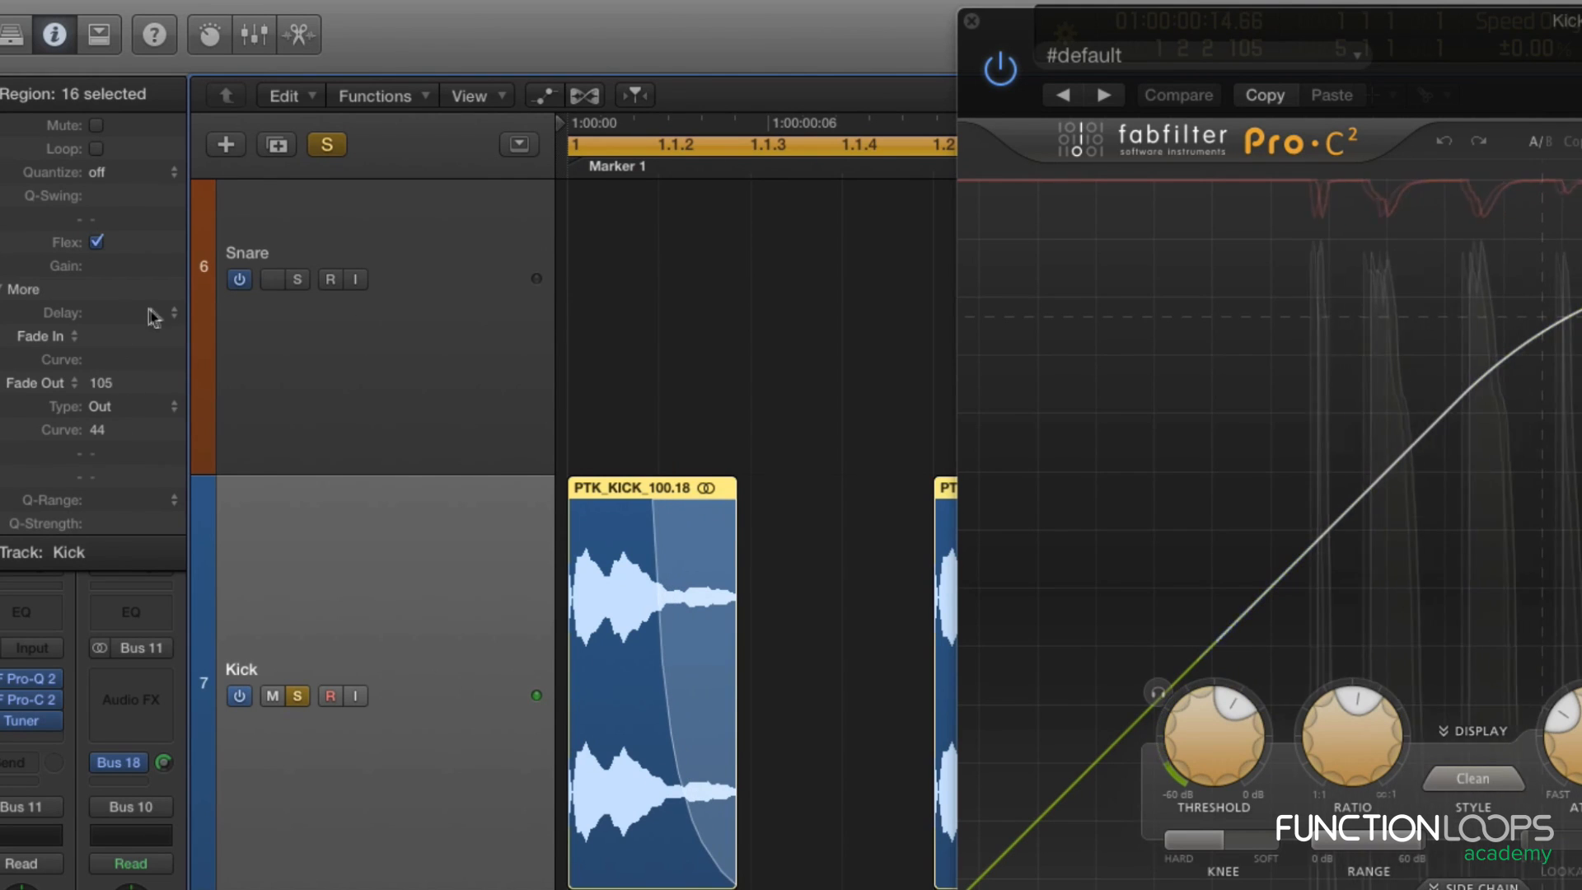
Try a fade-out of 125 with a curve of 73 on the kick regions and listen to it.
left_click_drag(119, 382, 127, 502)
left_click_drag(138, 395, 149, 417)
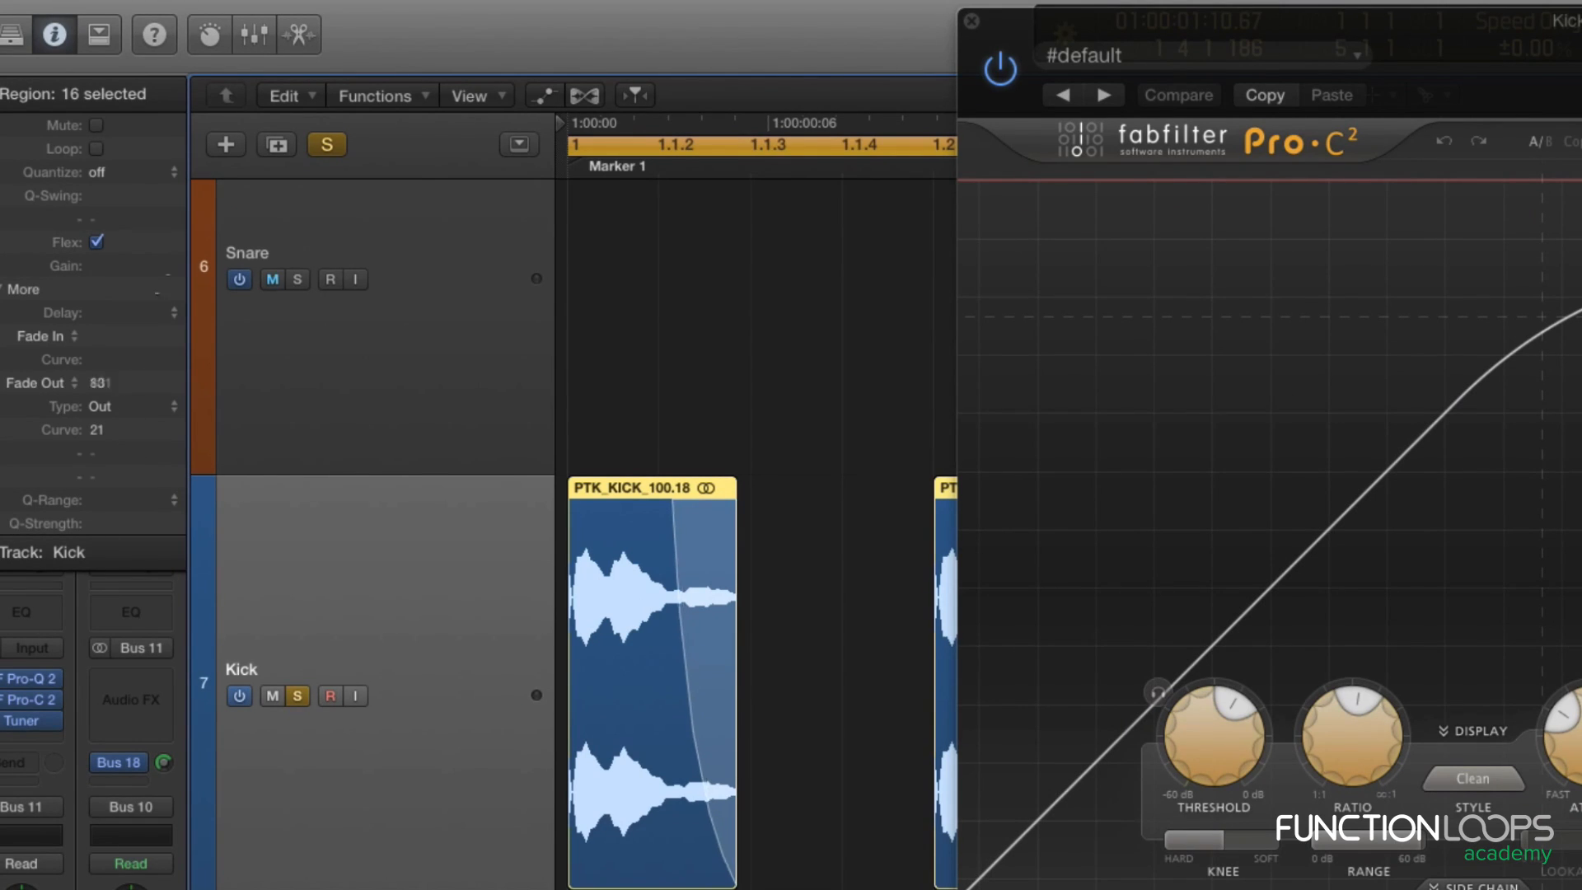
left_click_drag(158, 279, 198, 264)
key("space")
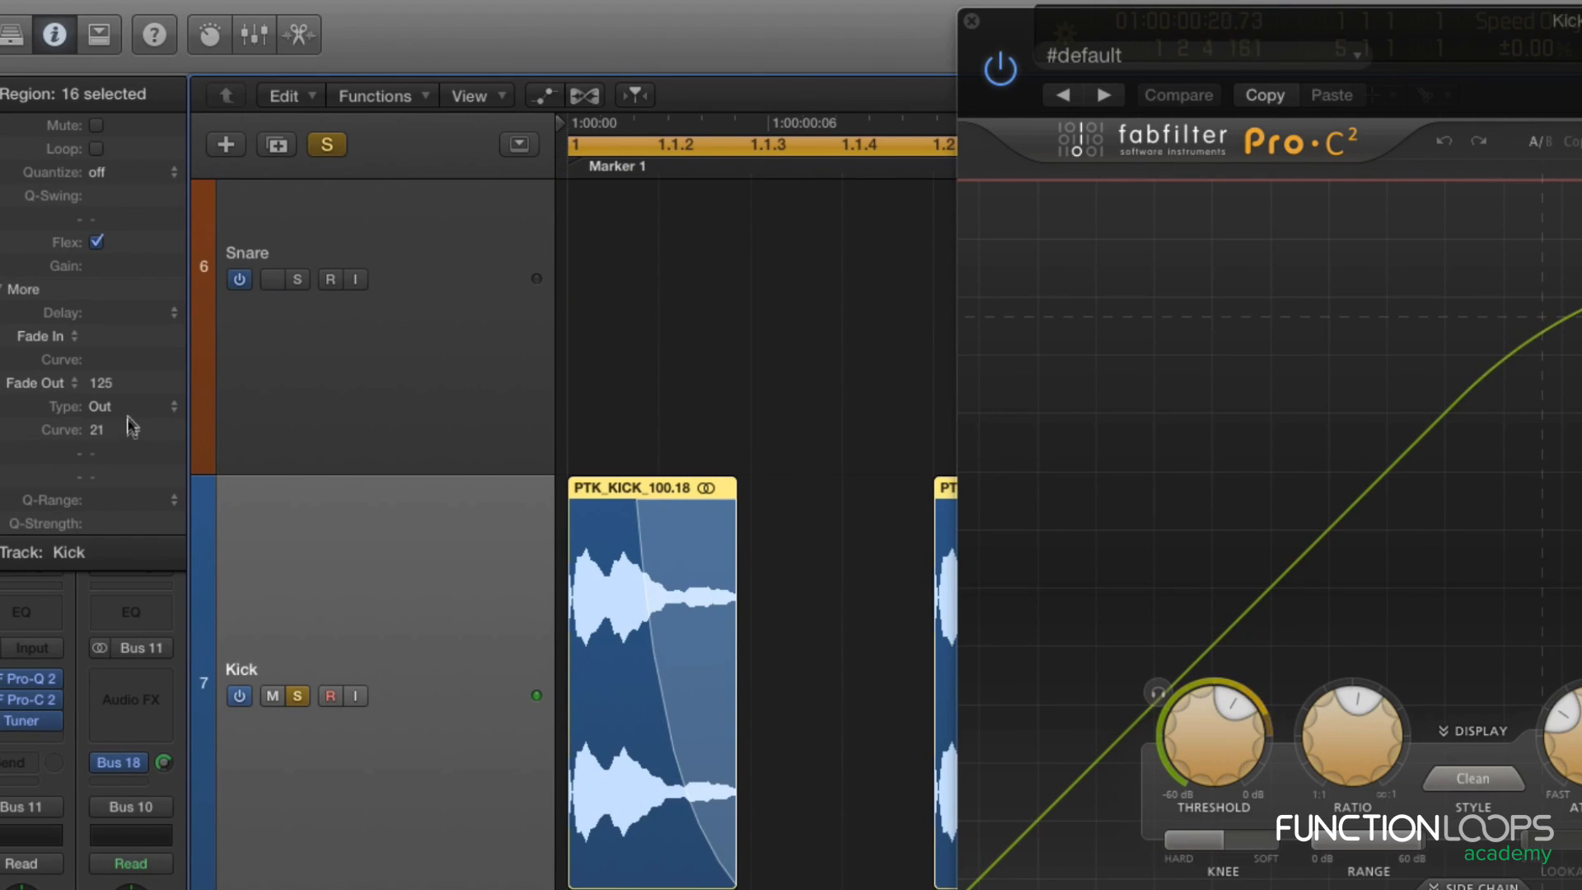
left_click_drag(115, 422, 189, 346)
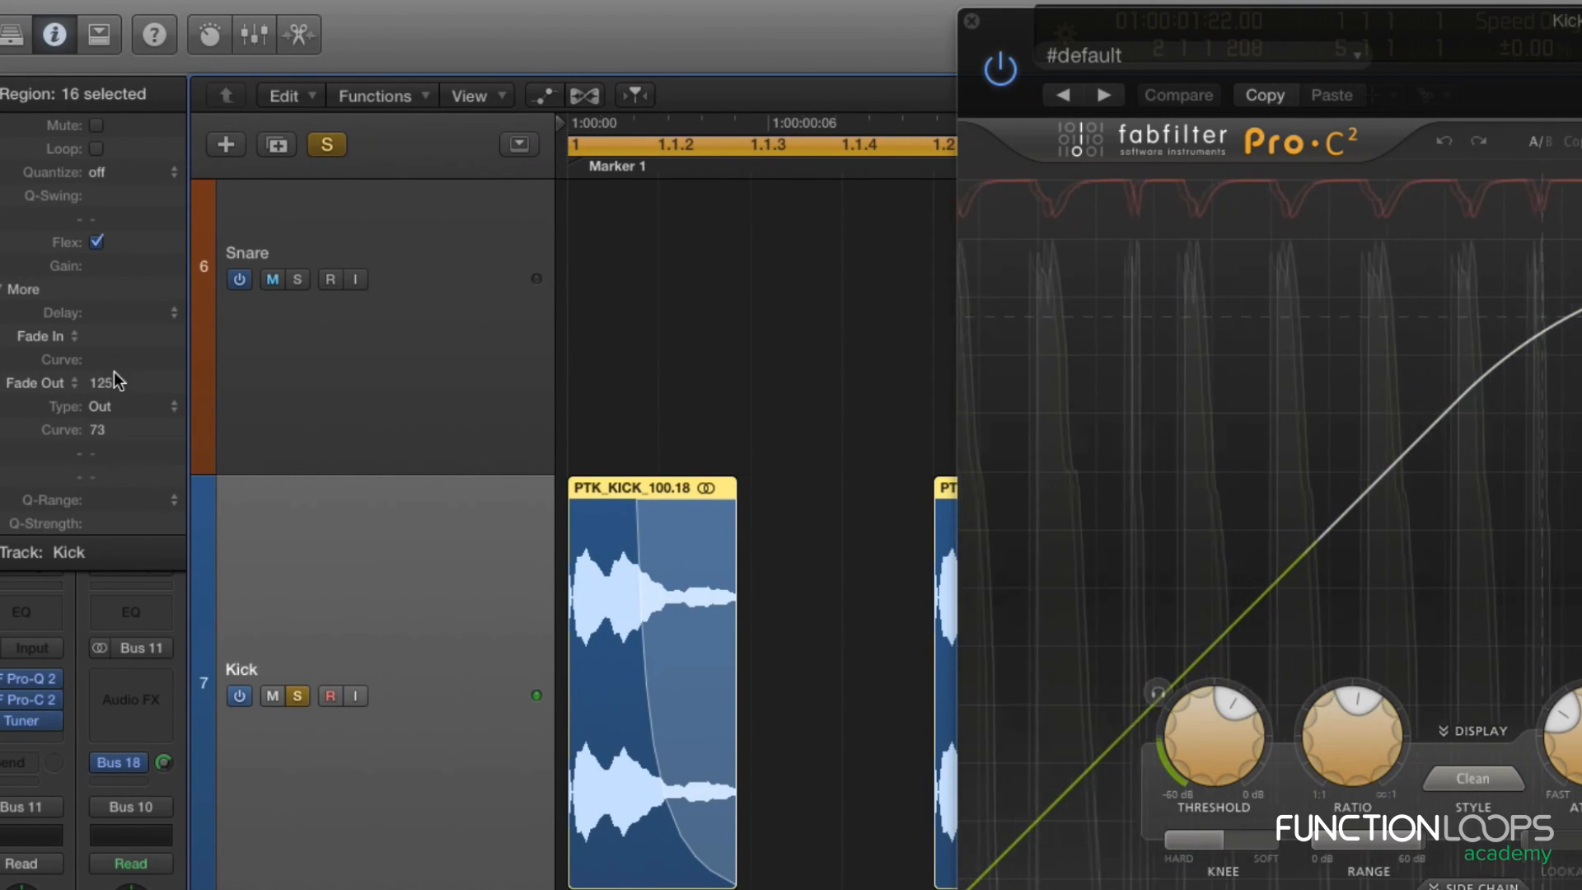
Set the kick regions' fade-out to 38 with a curve of 17 while auditioning the pattern.
left_click_drag(114, 381, 99, 536)
left_click_drag(109, 432, 110, 511)
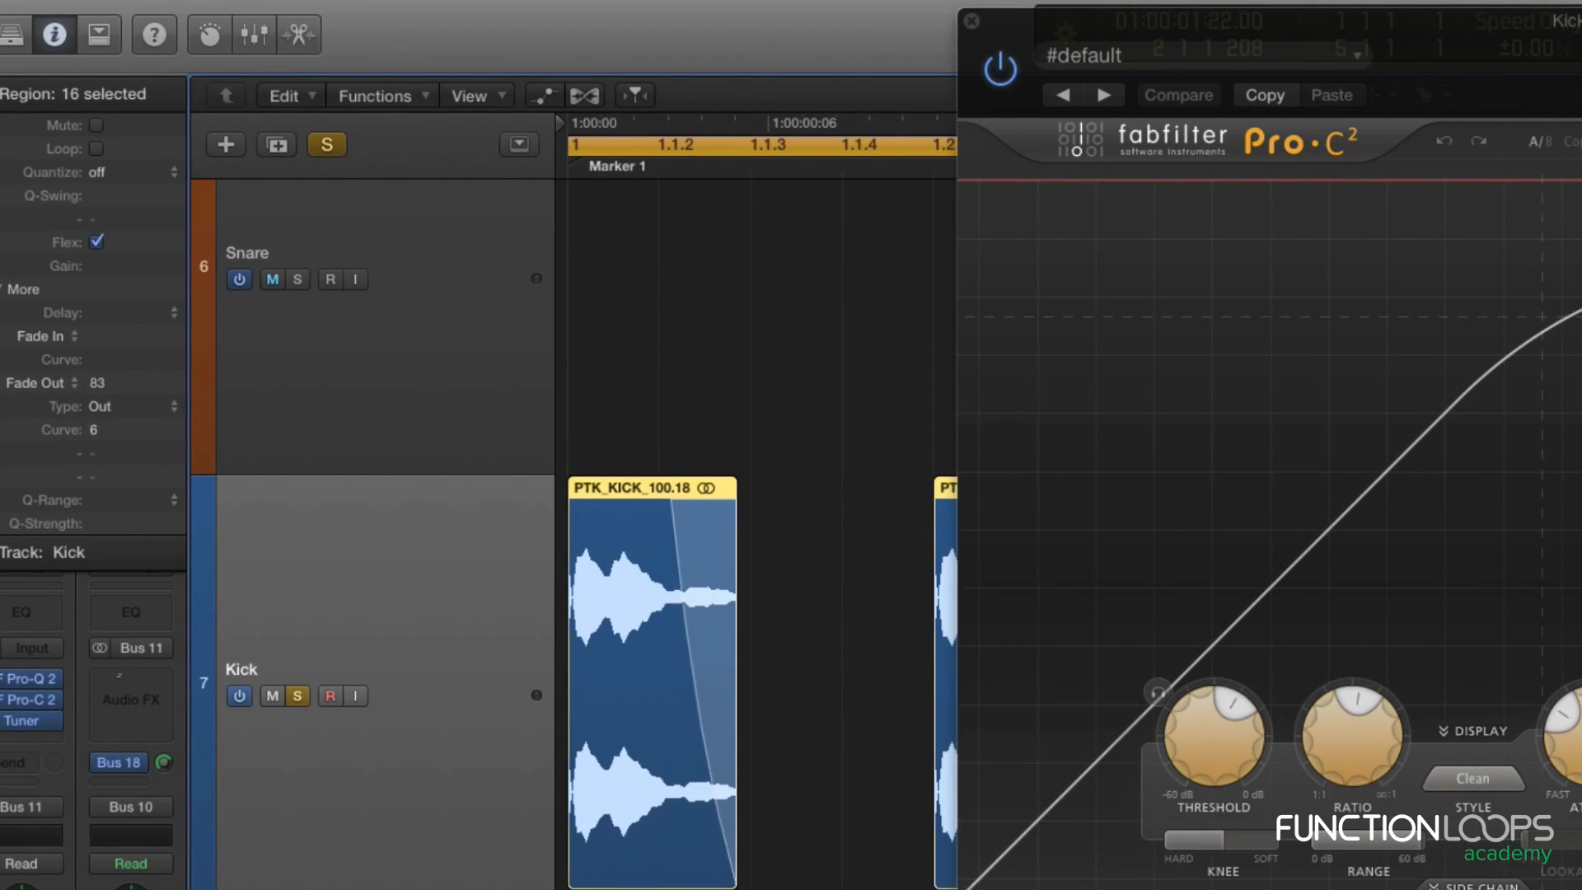
left_click_drag(138, 379, 138, 375)
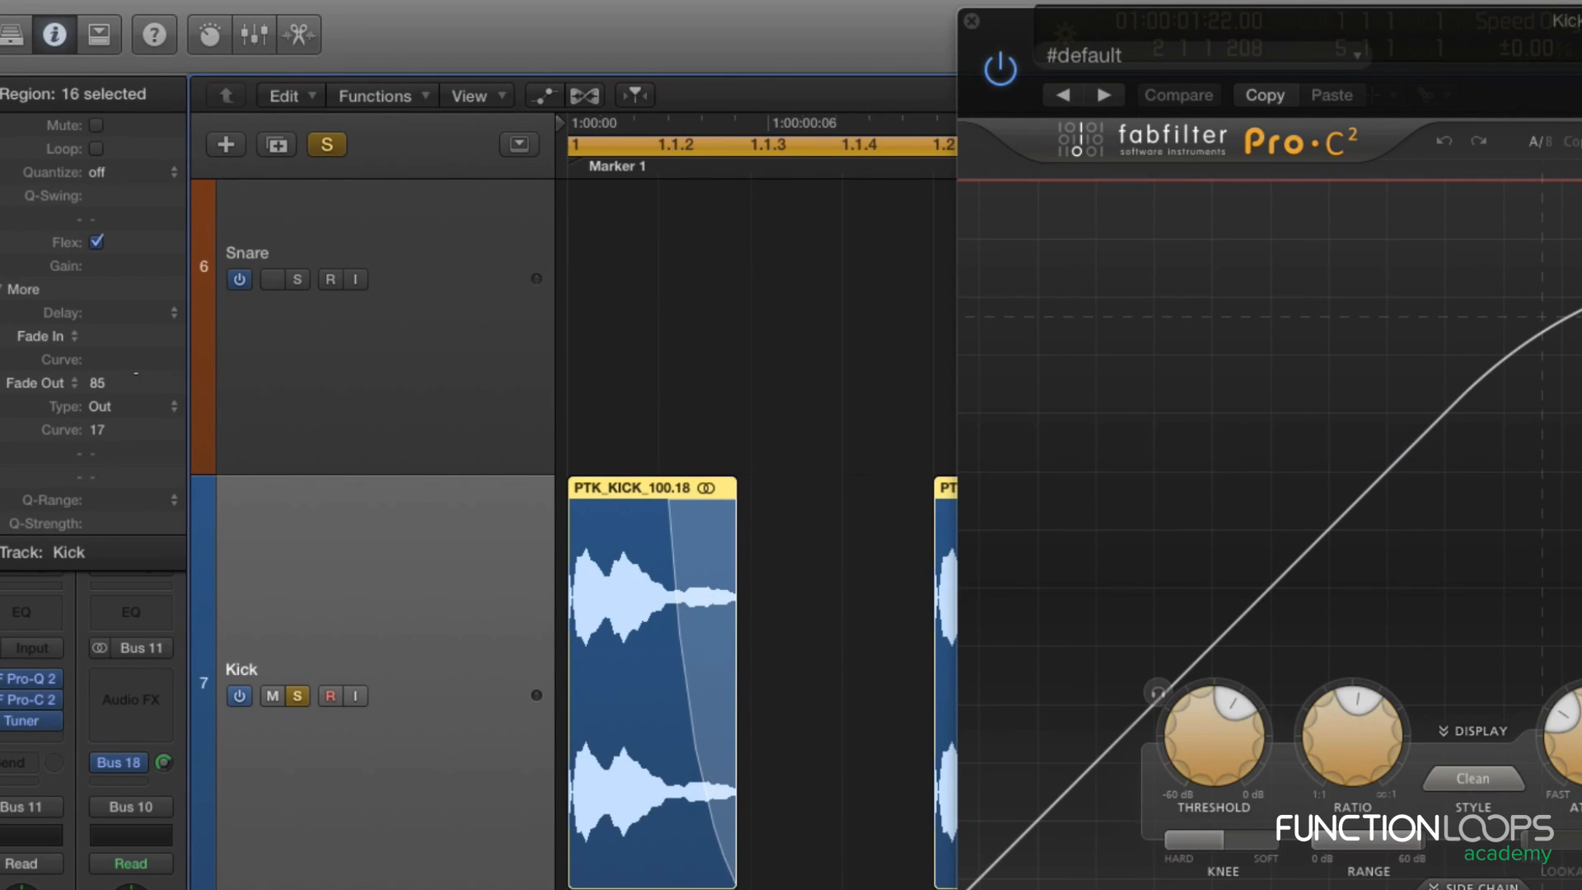
key("space")
left_click_drag(97, 387, 97, 371)
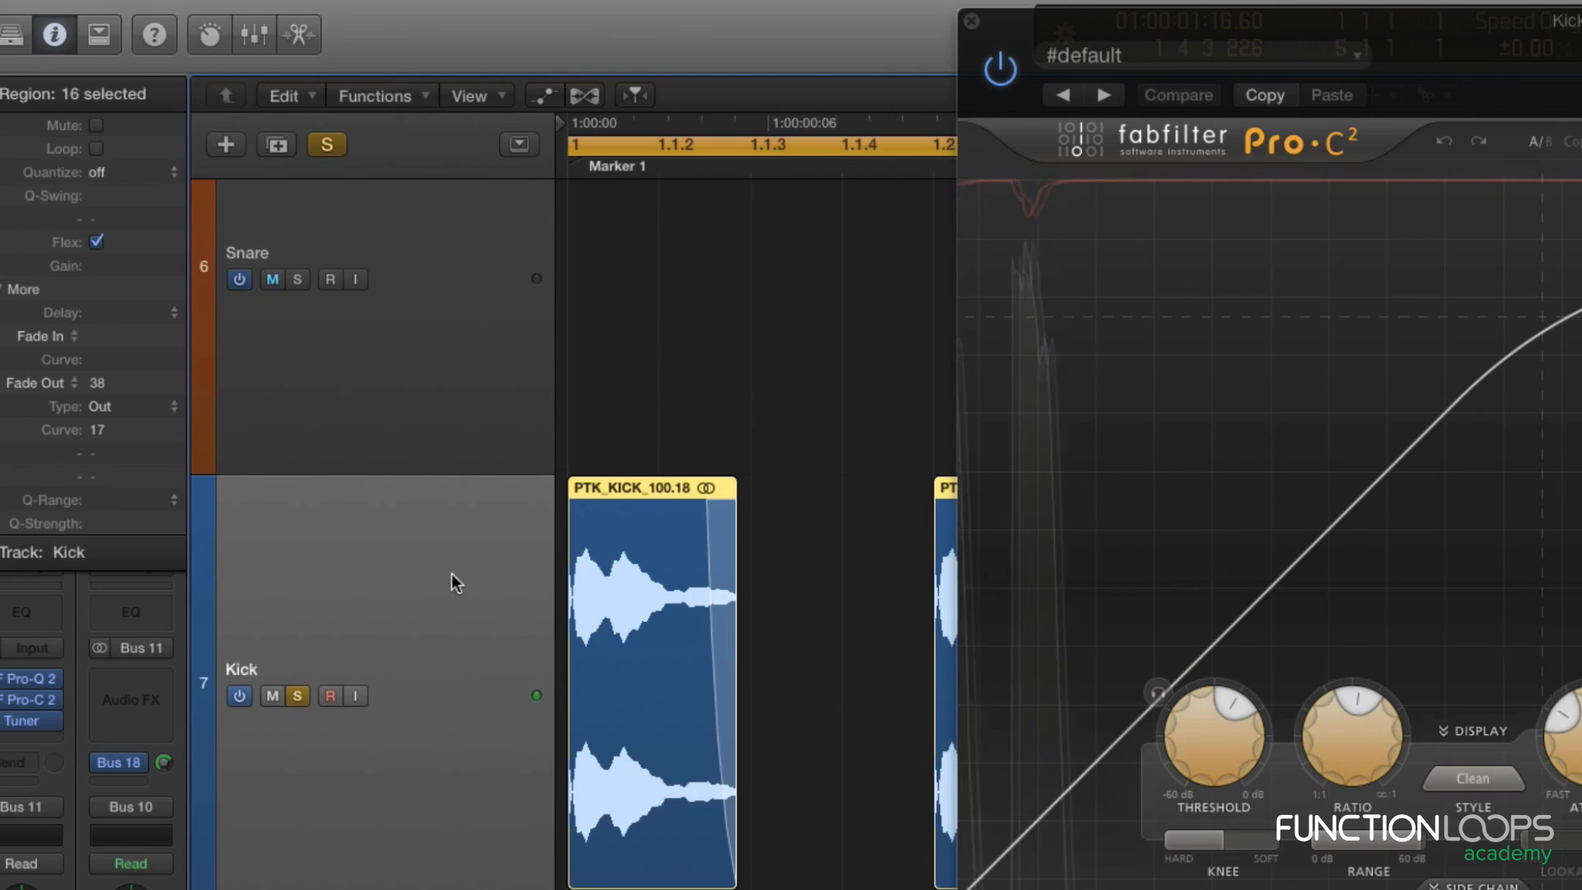
Bring the FF Pro-C 2 window fully into view and examine its threshold, ratio, attack and release controls.
left_click_drag(1568, 21, 1446, 16)
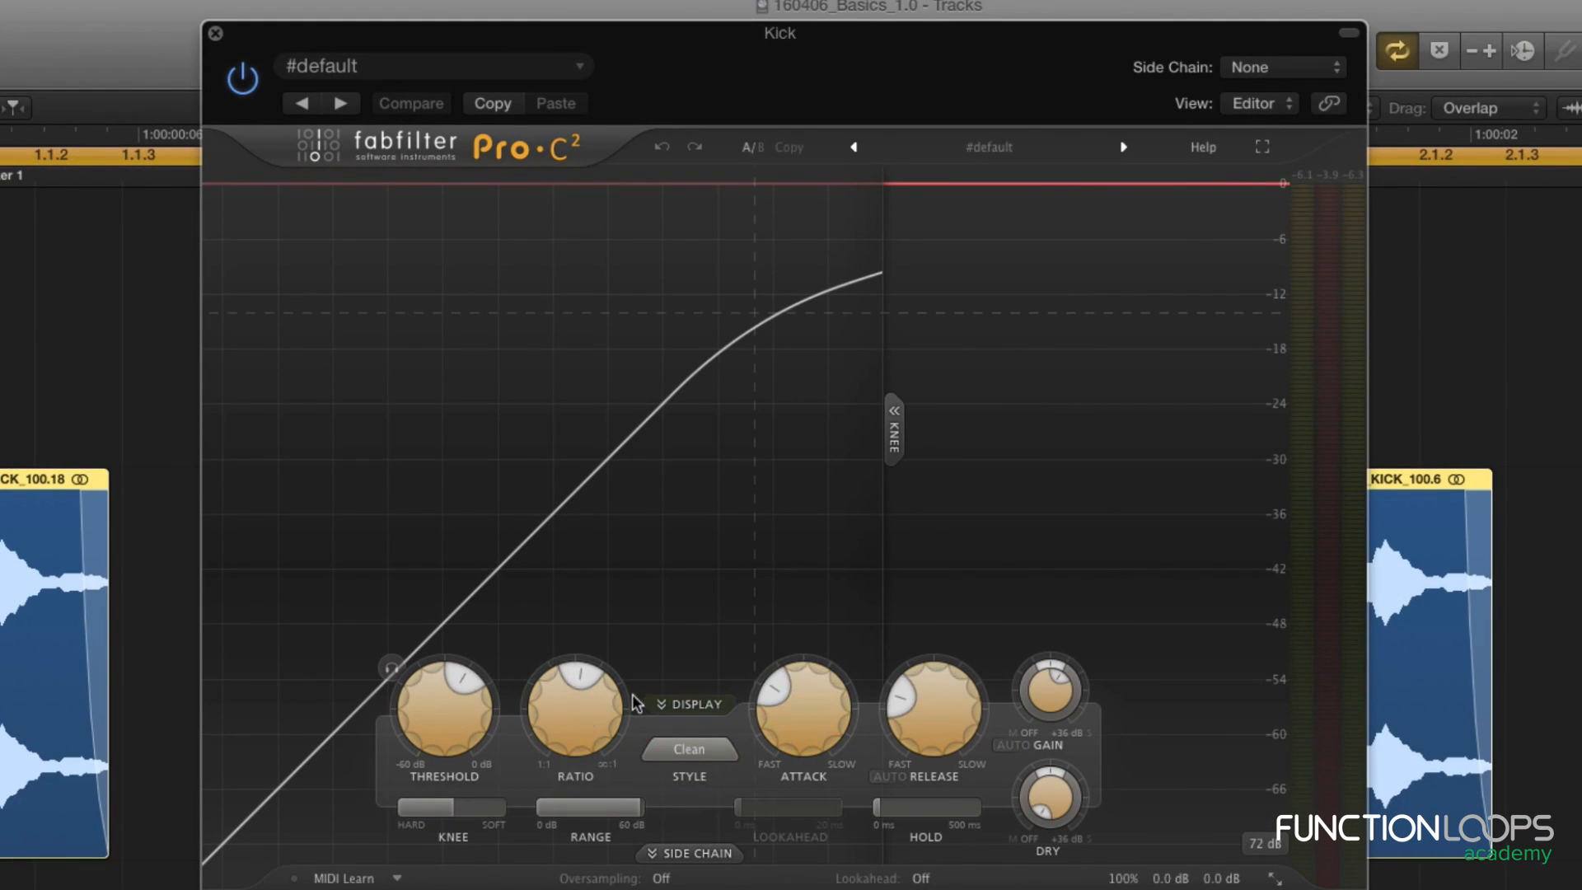
mouse_move(453, 714)
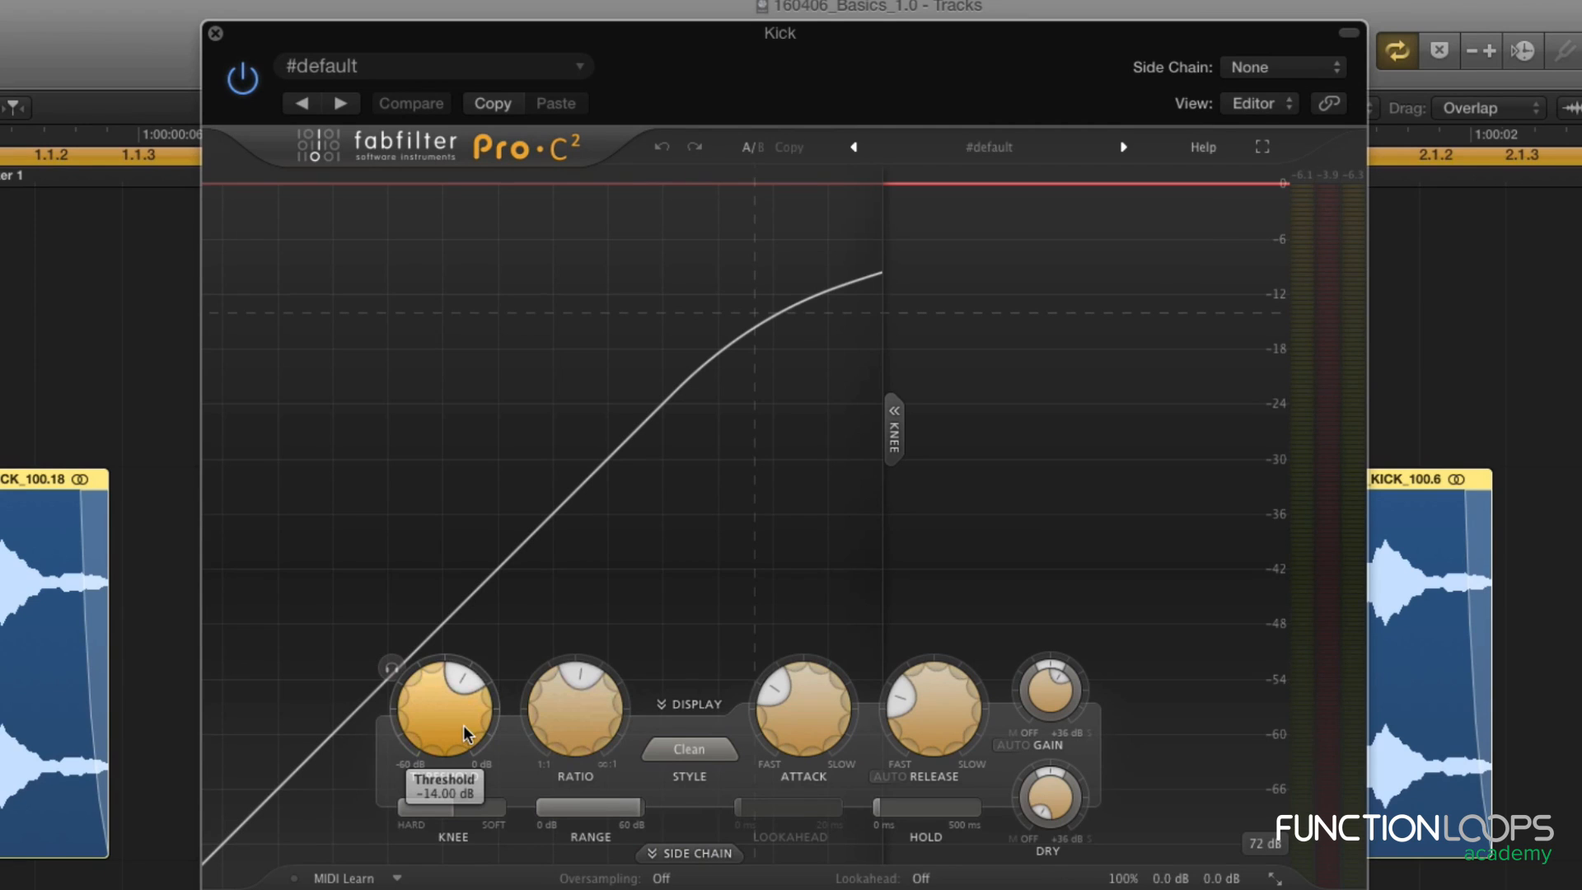
mouse_move(589, 714)
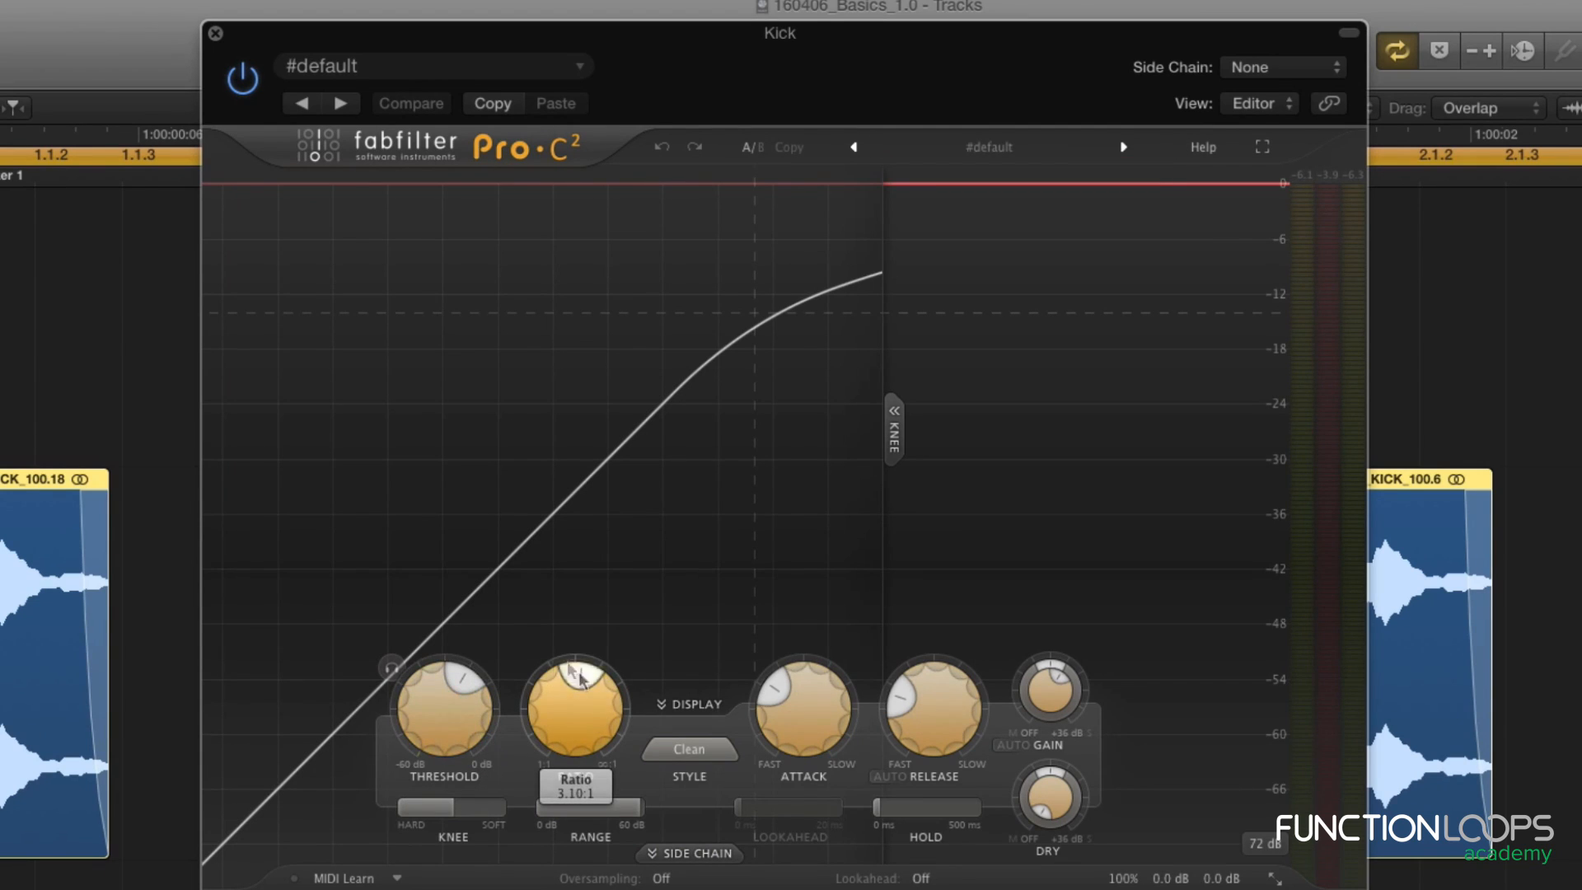
mouse_move(779, 688)
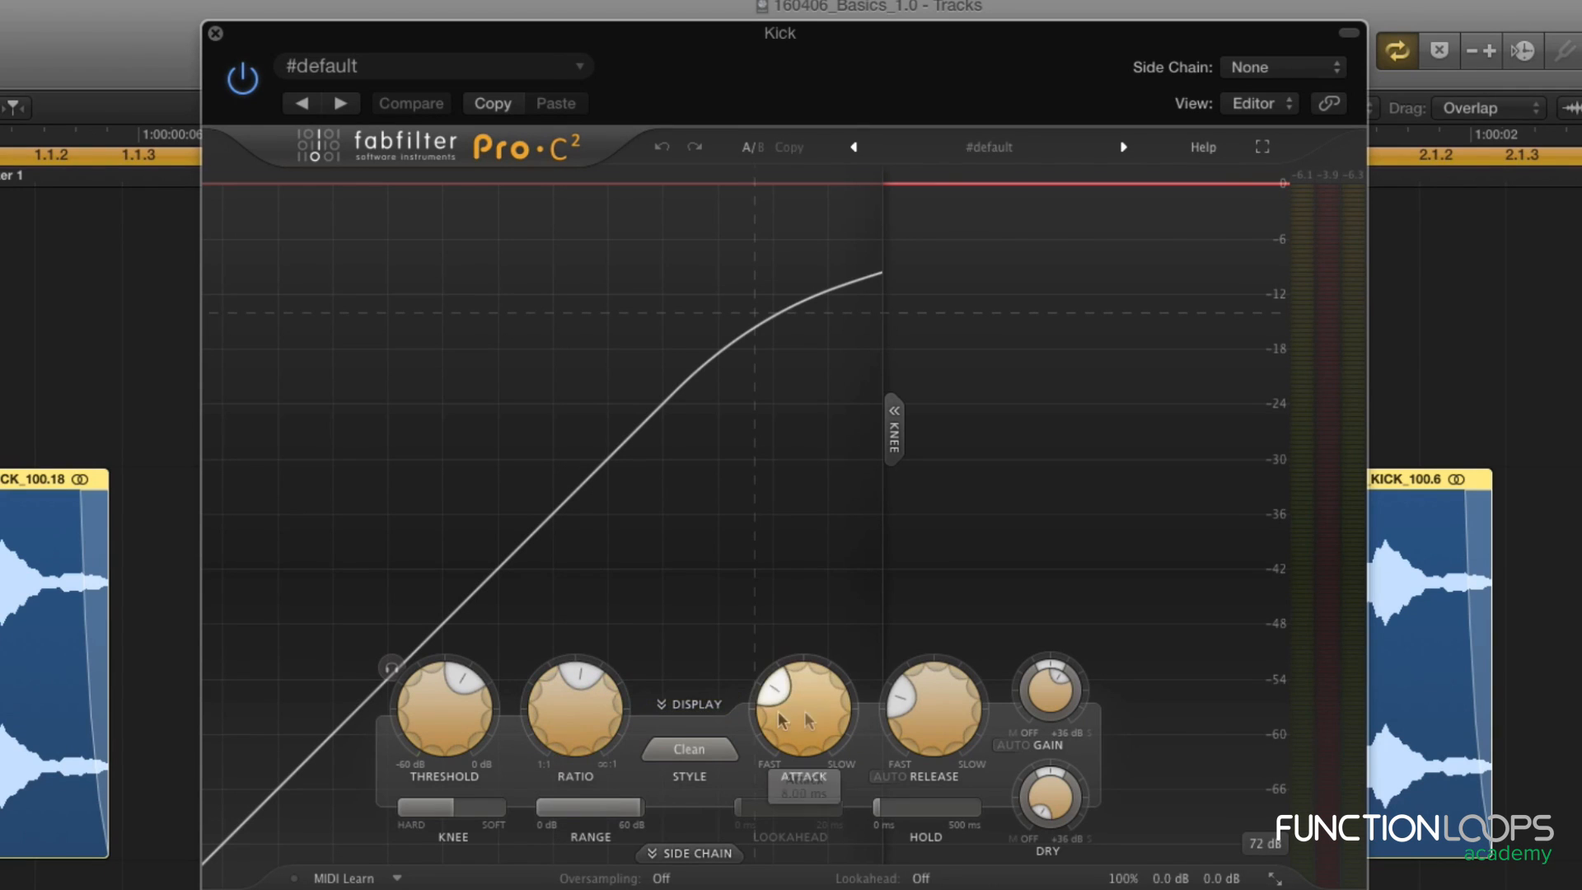
mouse_move(837, 717)
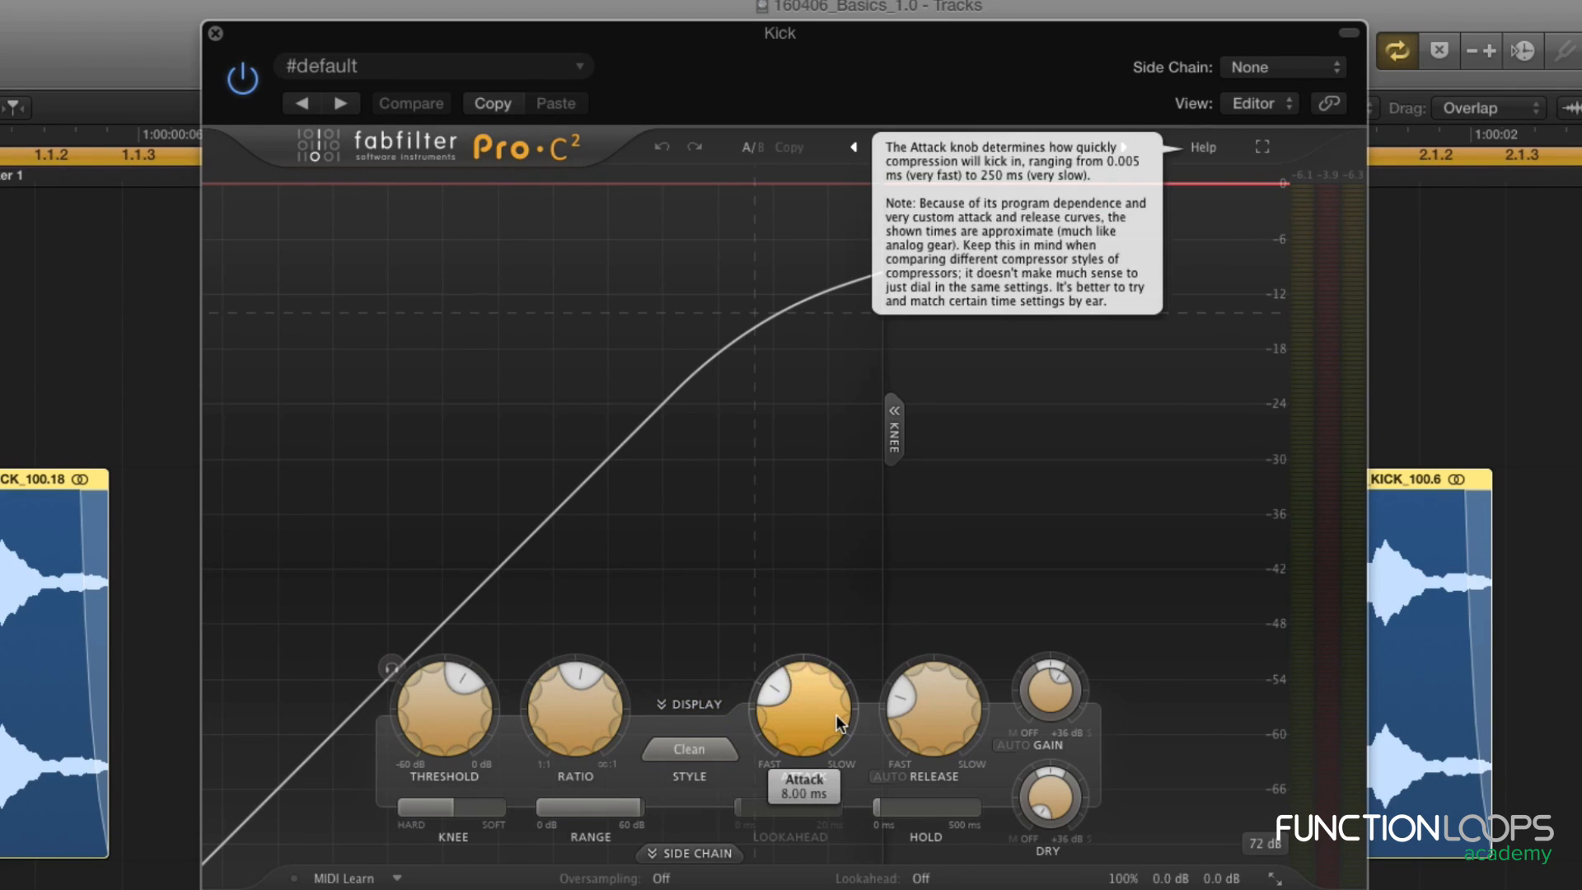
mouse_move(936, 725)
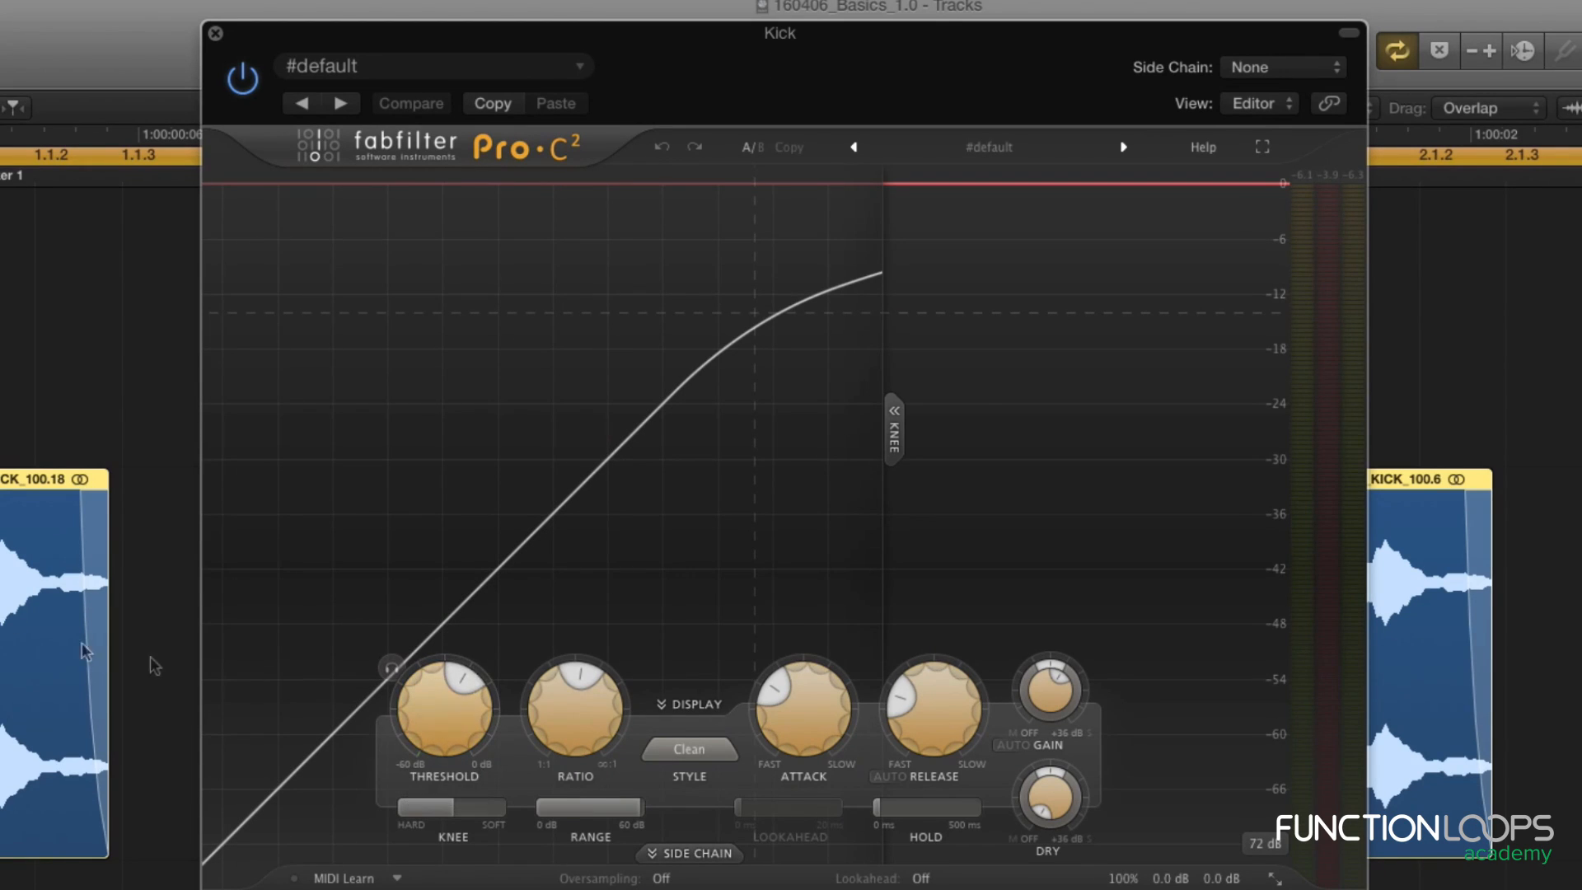
Lower the compressor's threshold to -24.09 dB and play the kicks to check the gain reduction.
mouse_move(460, 699)
mouse_move(461, 739)
left_mouse_down()
mouse_move(511, 711)
mouse_move(497, 784)
mouse_move(519, 710)
mouse_move(527, 727)
mouse_move(503, 751)
mouse_move(463, 730)
left_mouse_up()
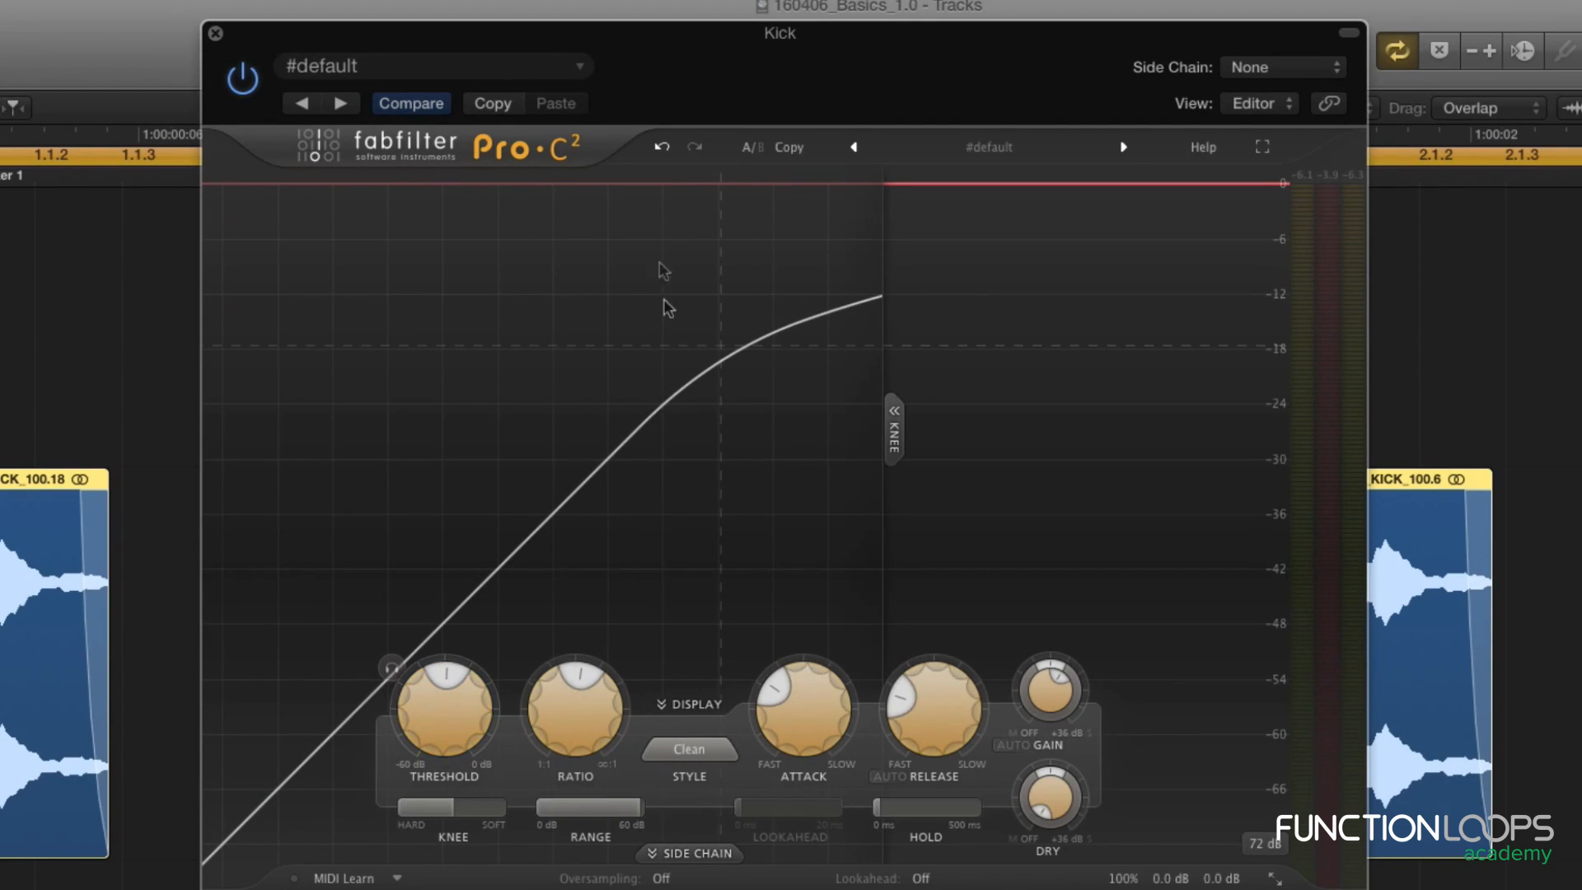
left_click_drag(458, 720, 456, 750)
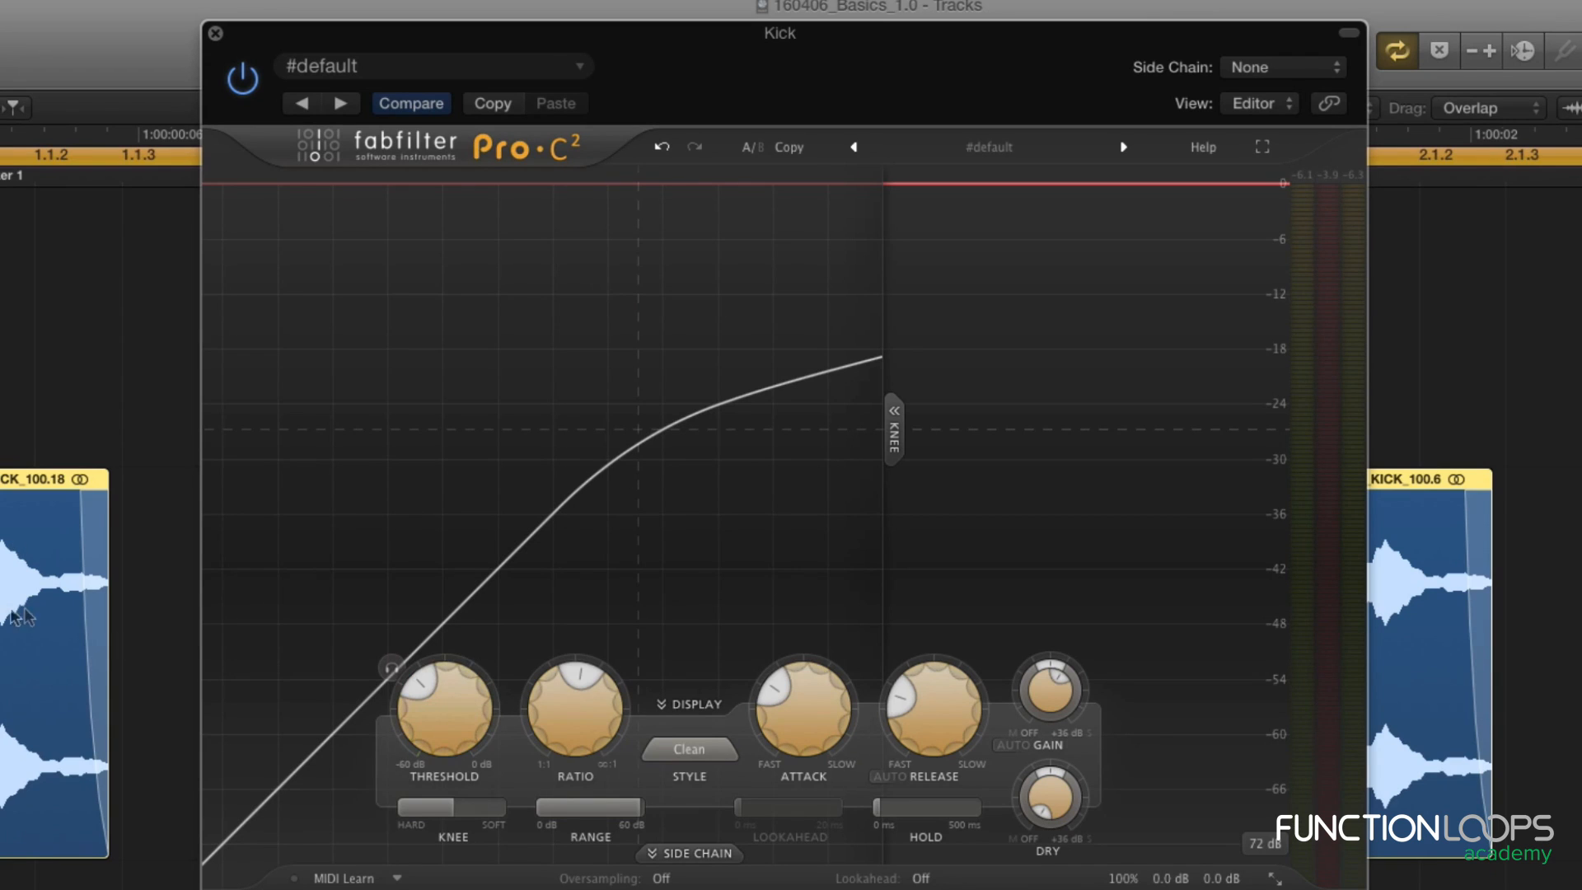
left_click_drag(460, 729, 466, 705)
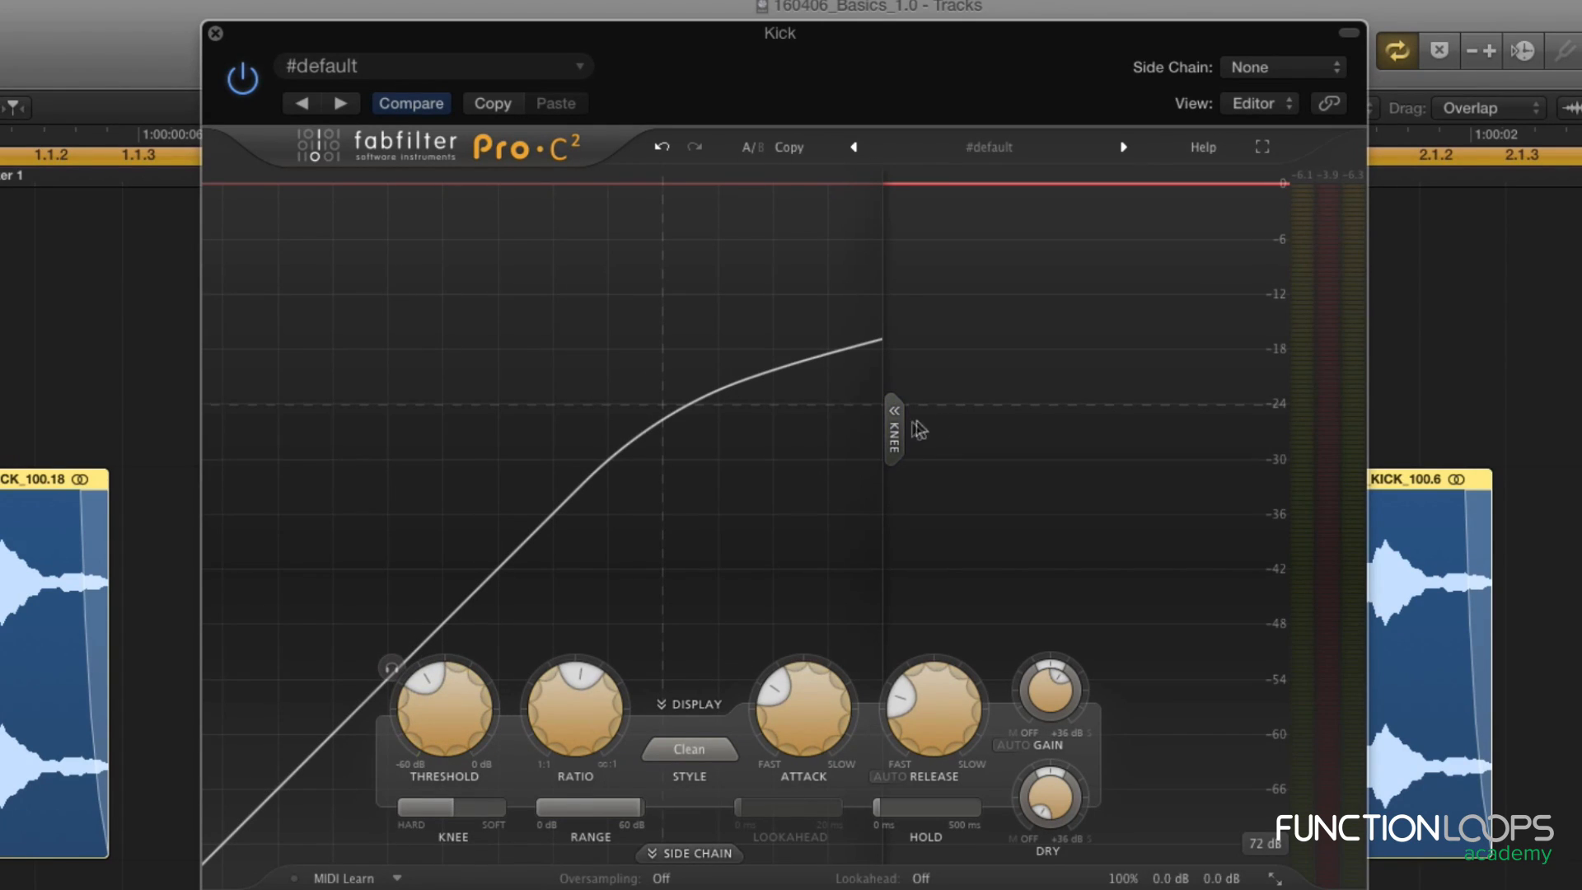
mouse_move(447, 736)
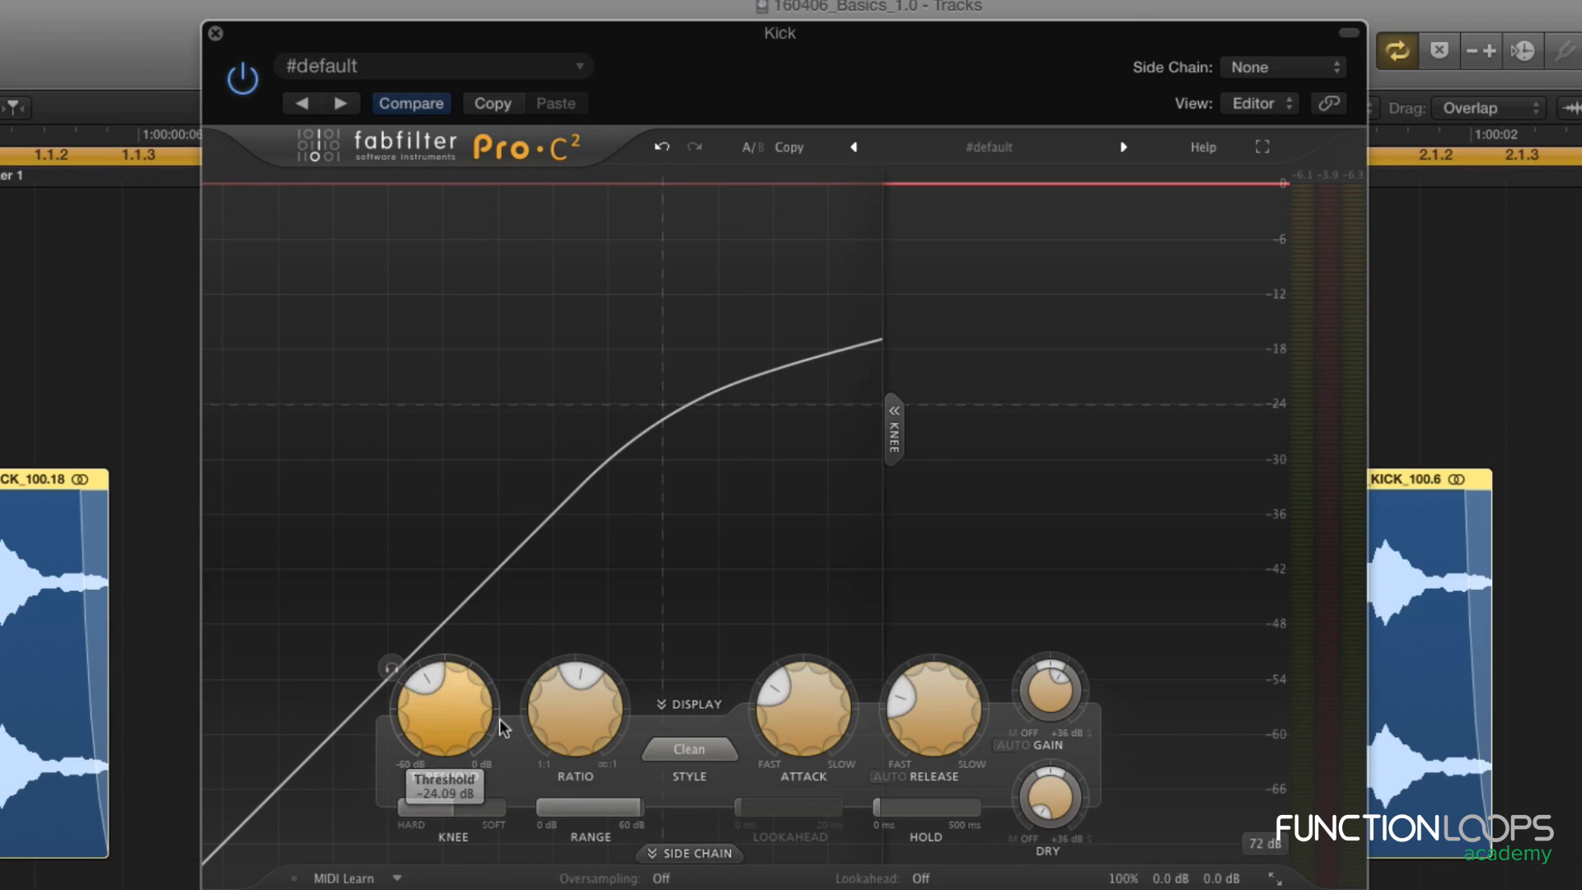
key("space")
mouse_move(931, 676)
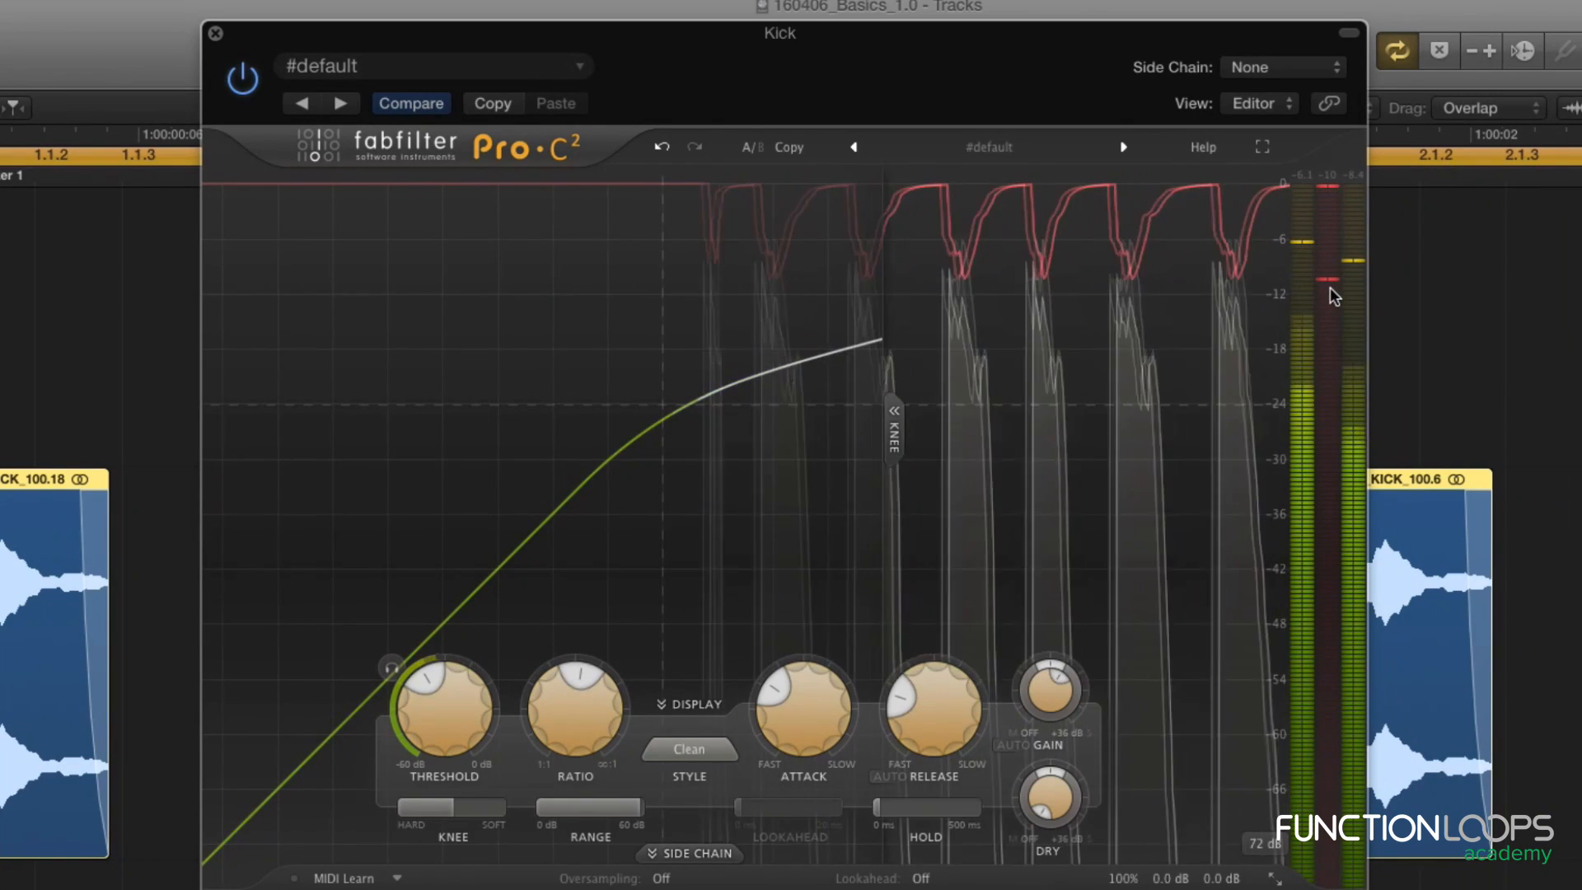
mouse_move(1333, 289)
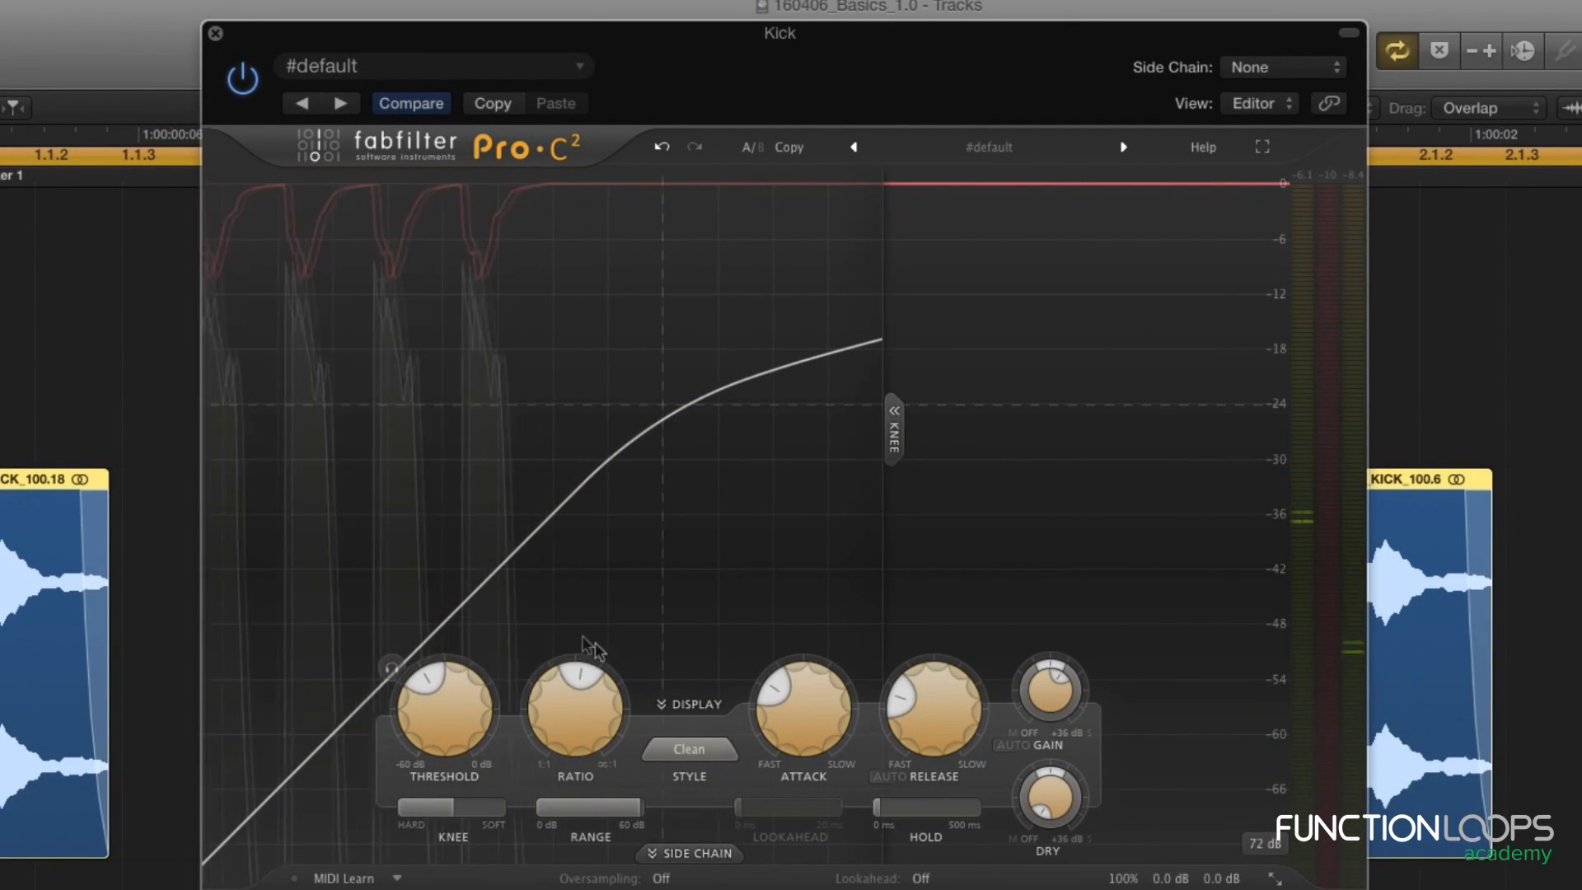
Raise the compressor's threshold to -14.06 dB and play the kicks.
left_click_drag(448, 733, 453, 709)
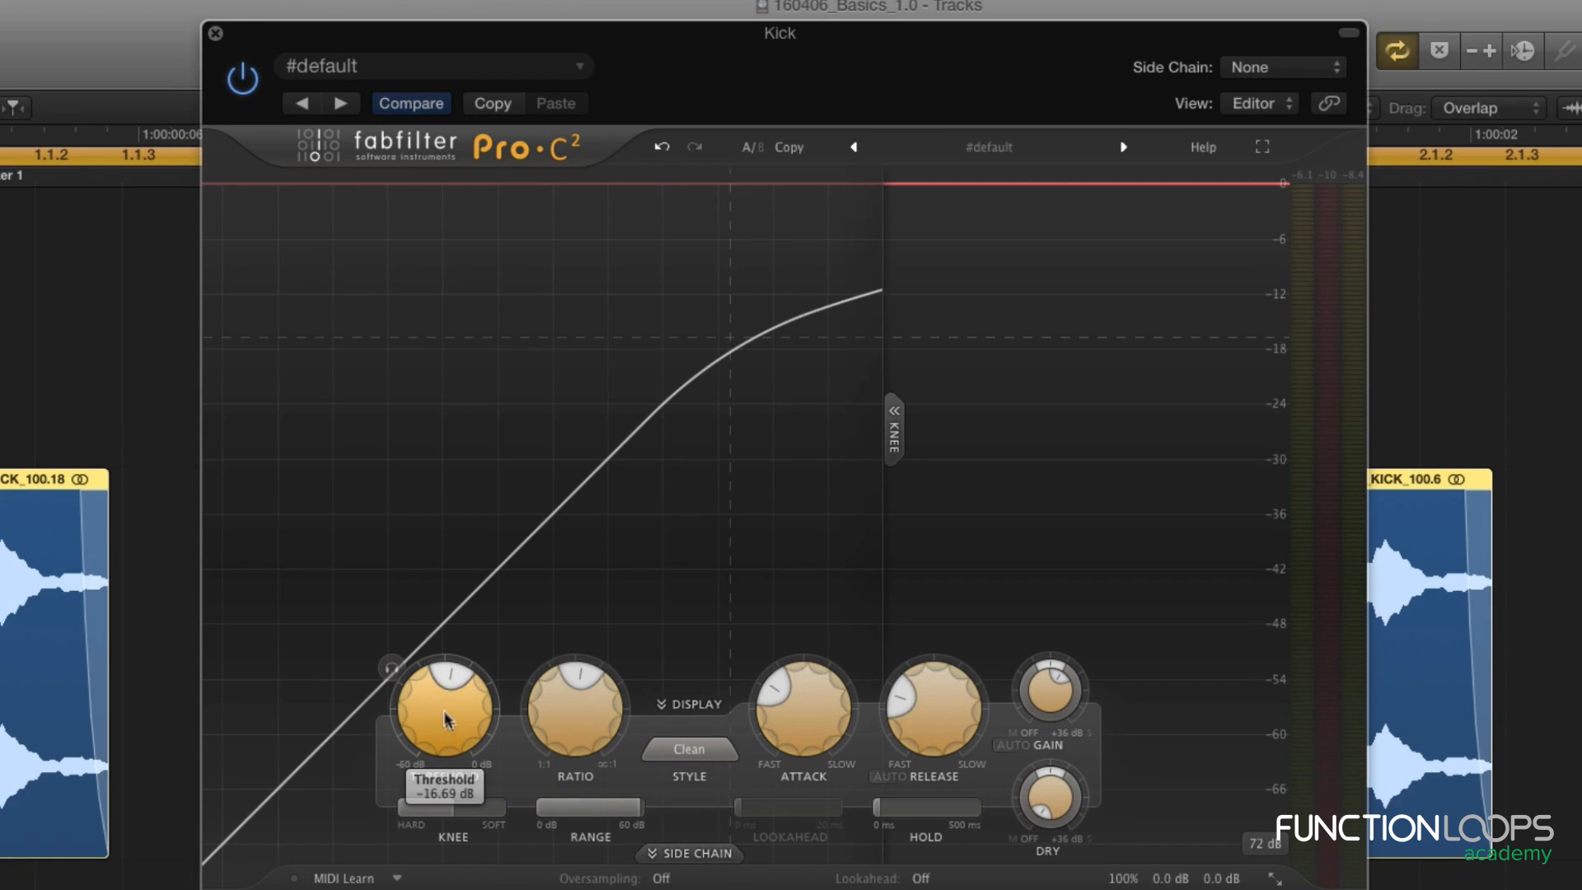
left_click_drag(505, 554, 504, 541)
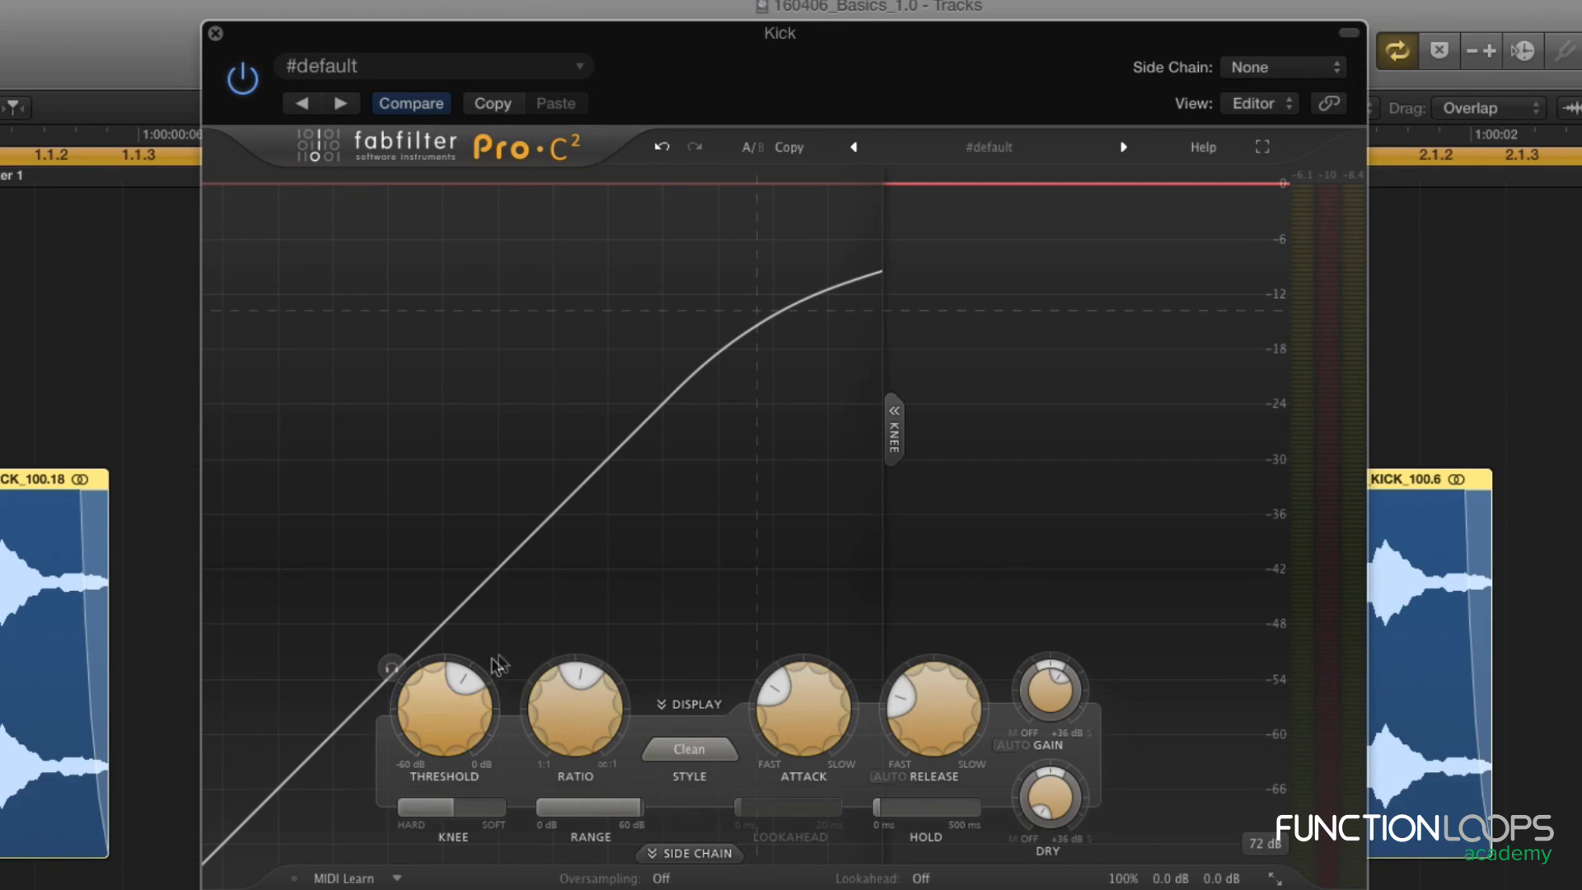
key("space")
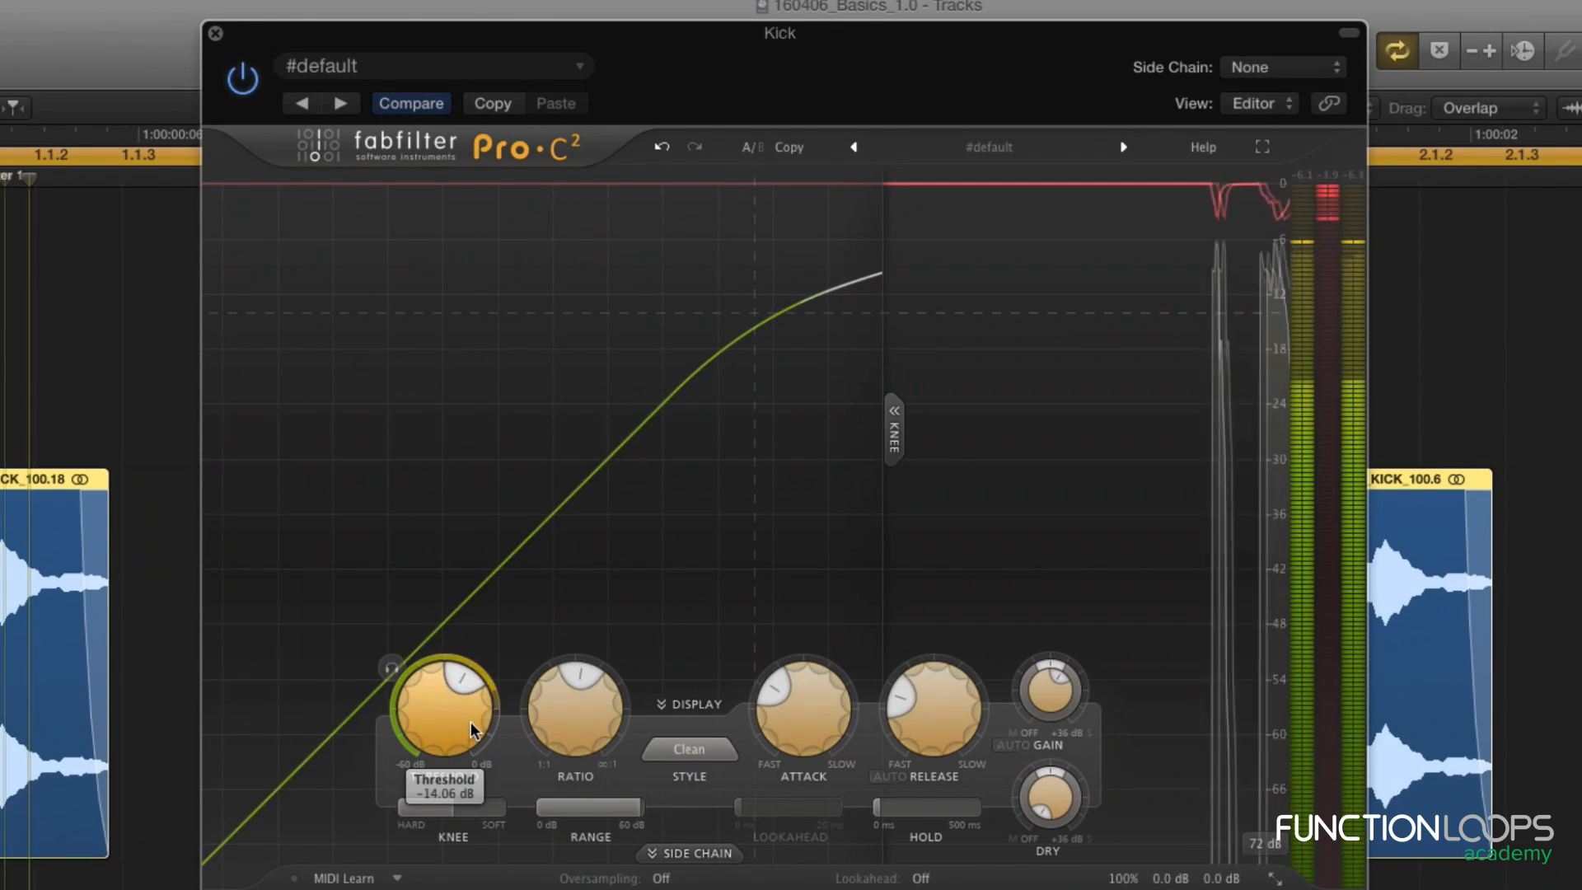
Lower the compressor's threshold to about -15 dB while playing the kicks, and set its ratio to 4.1:1.
left_click_drag(443, 734, 464, 857)
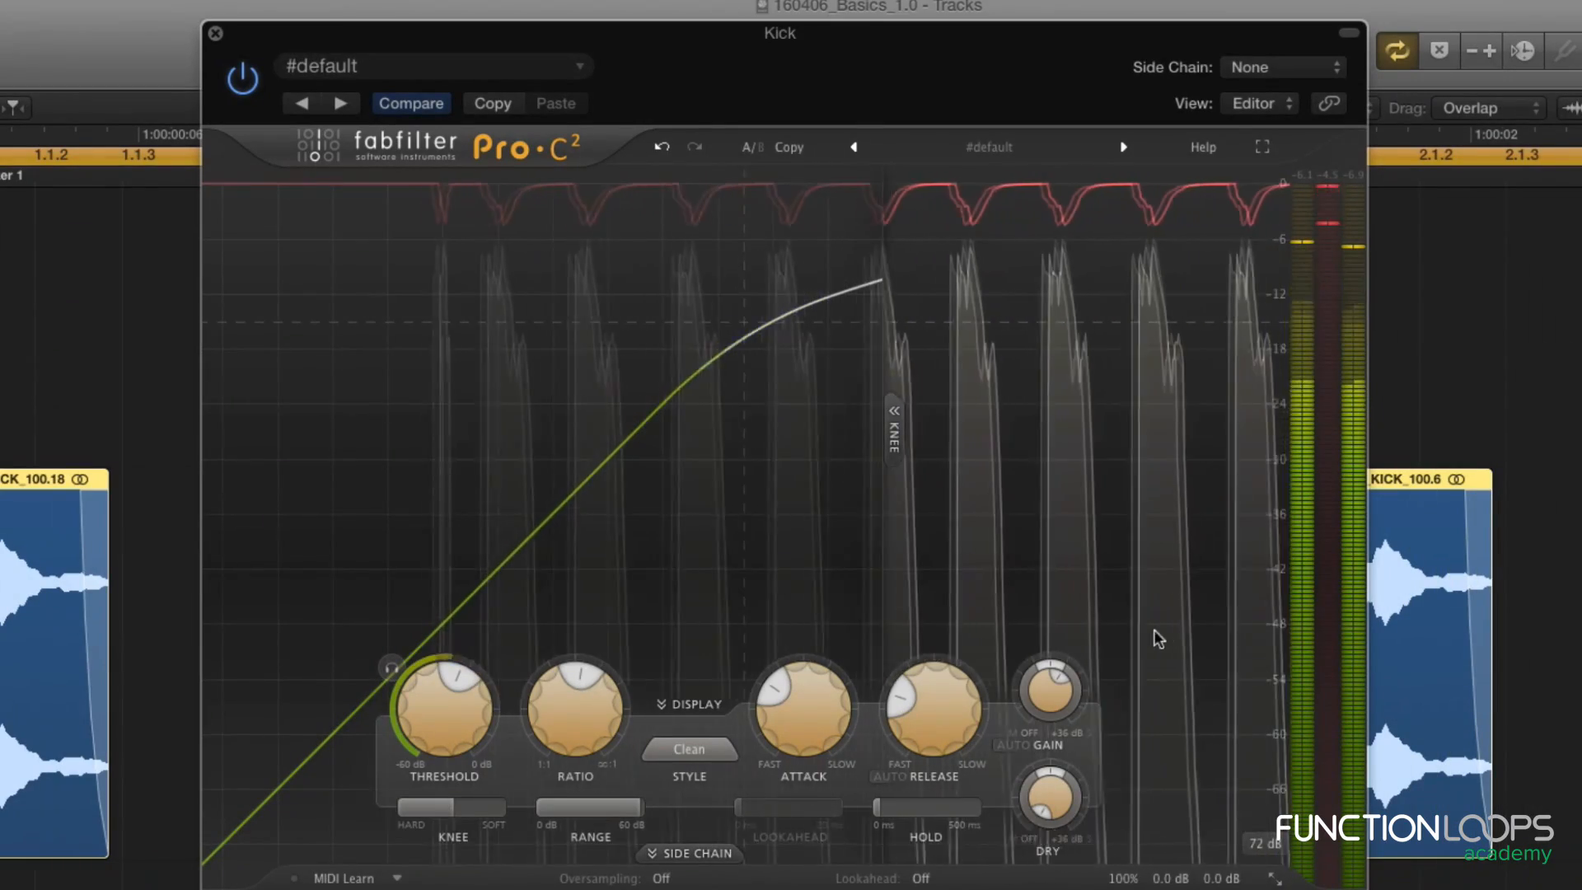
double_click(566, 719)
type("4.1")
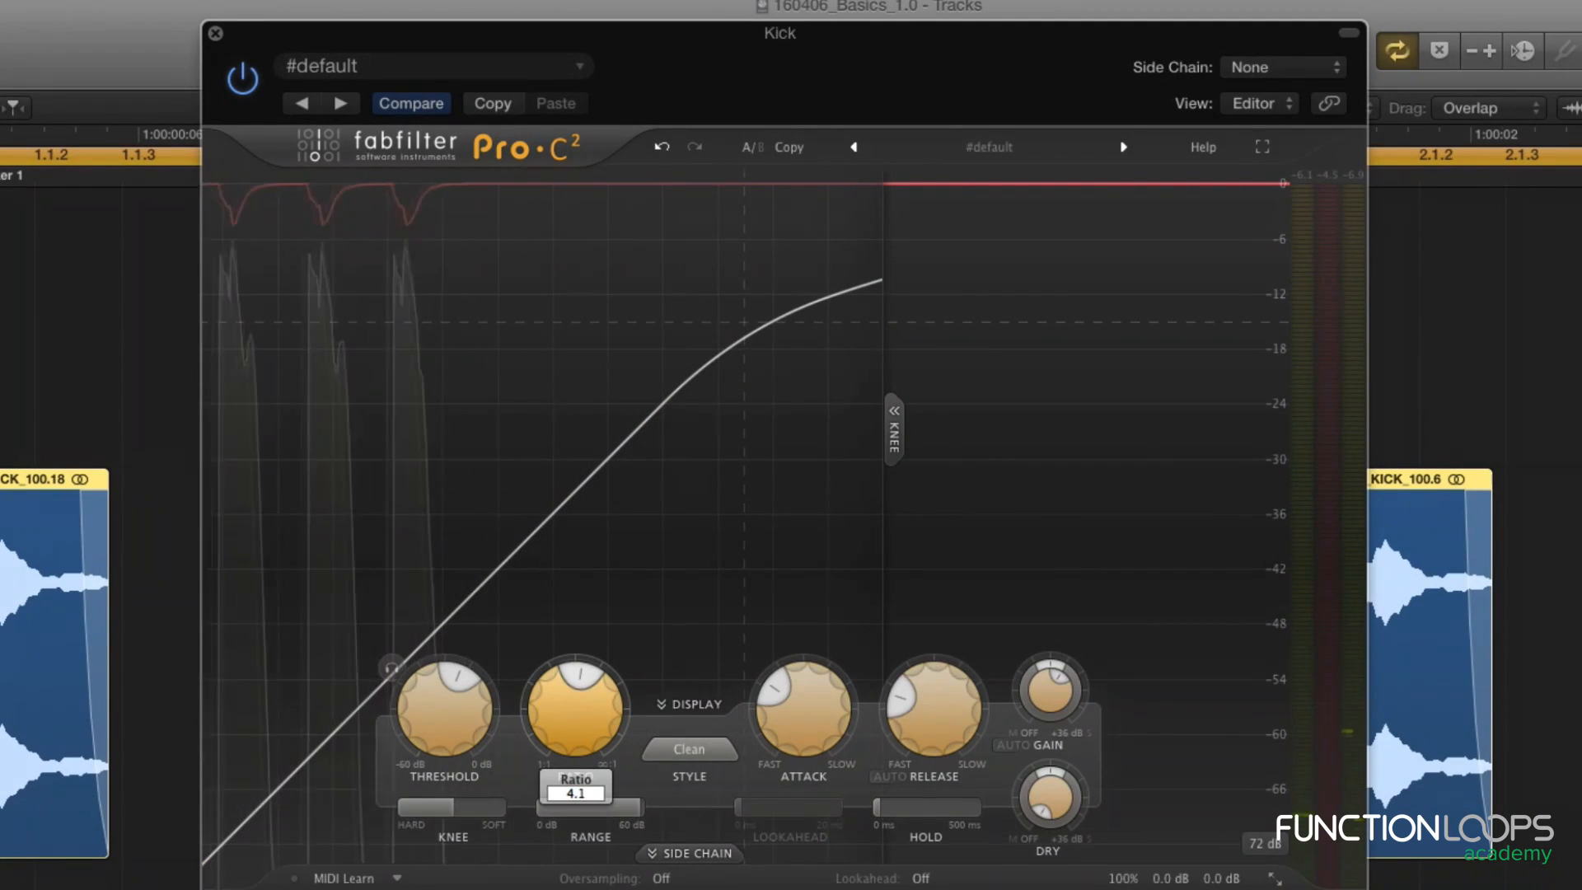
key("Return")
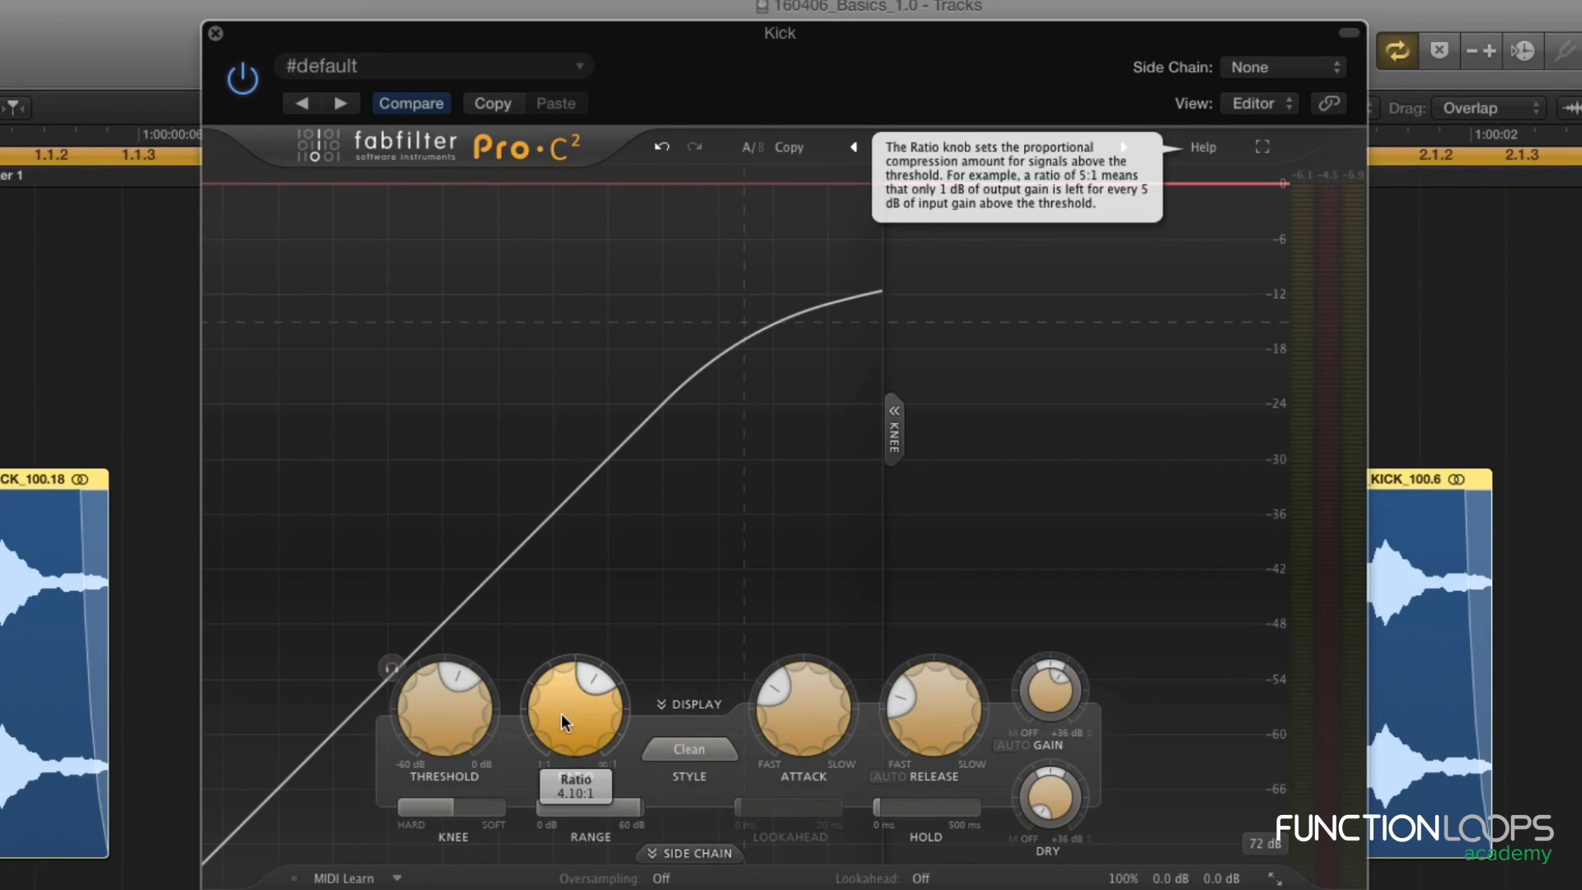
mouse_move(575, 721)
Try progressively slower attack times on the compressor and play the kicks to compare the gain reduction.
mouse_move(808, 700)
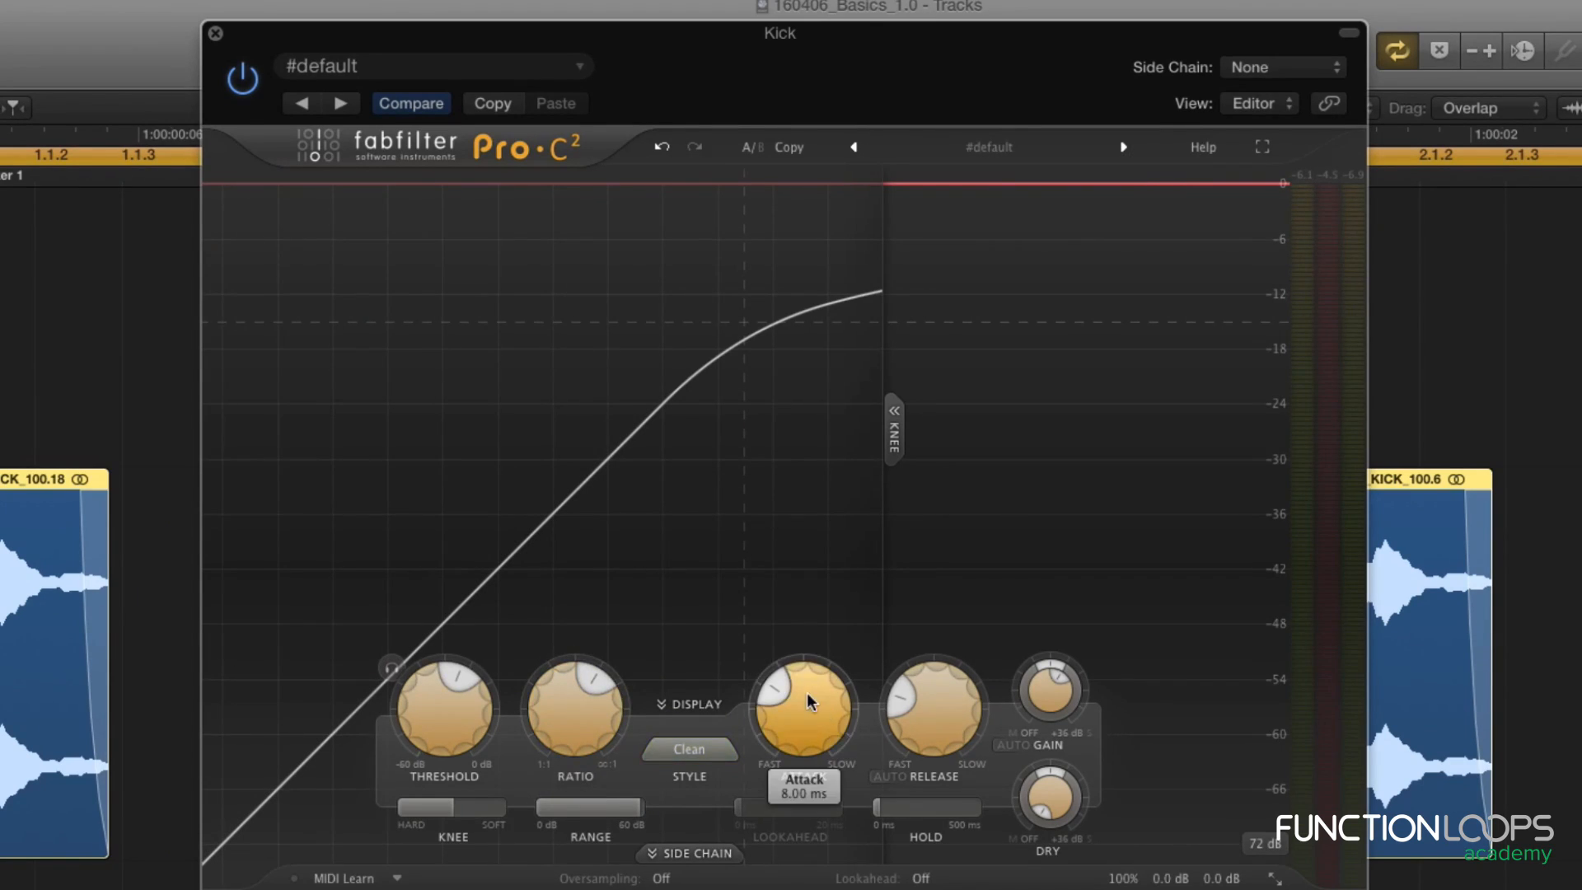
left_click_drag(804, 724, 792, 689)
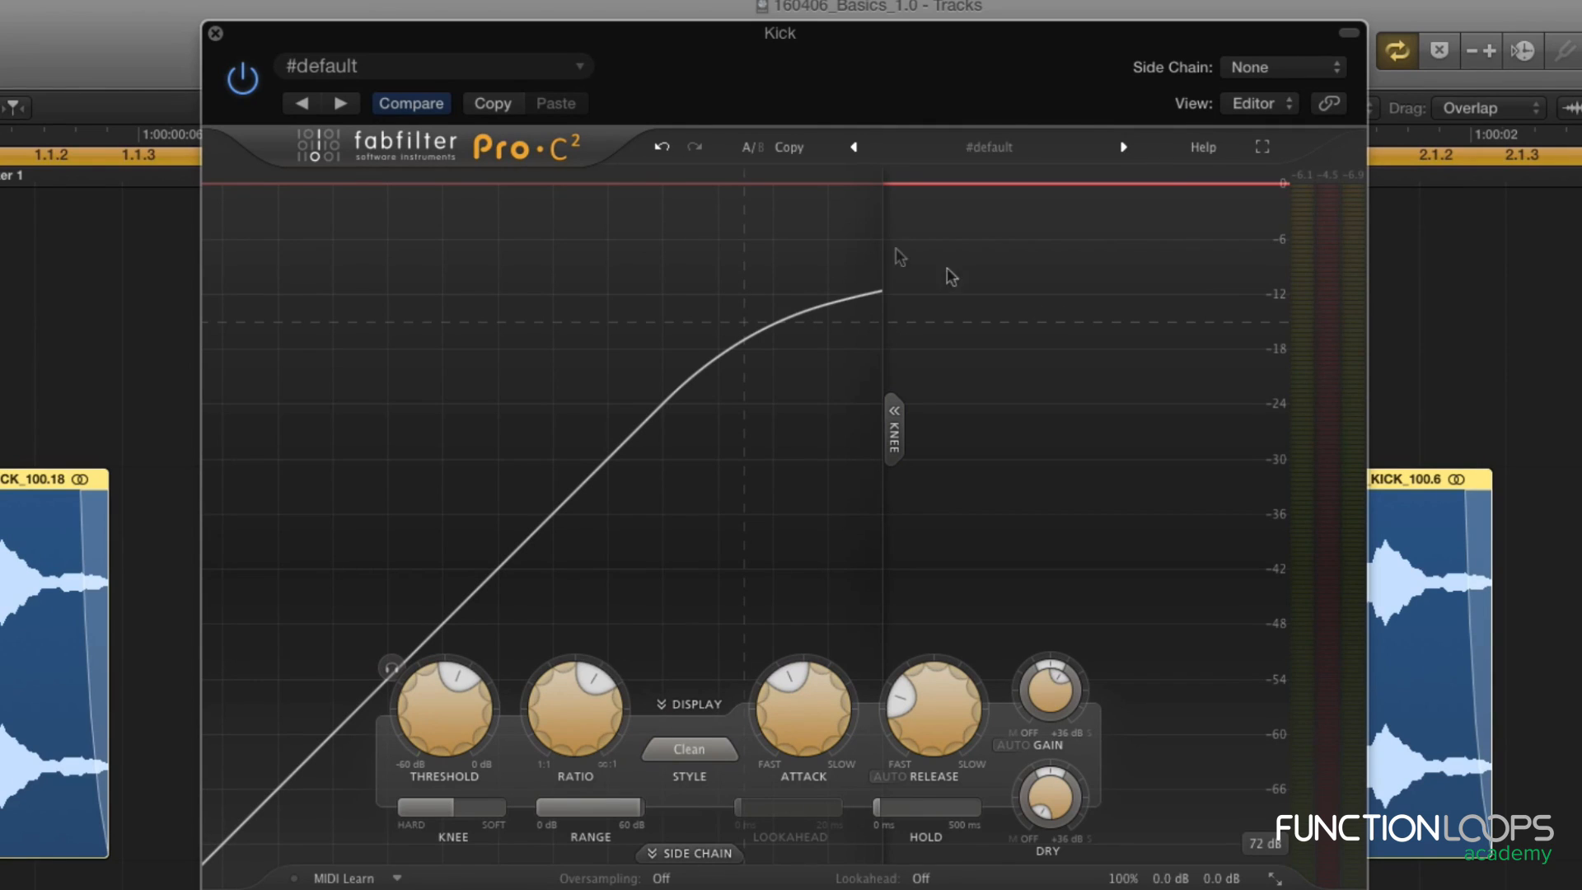
mouse_move(816, 731)
left_mouse_down()
mouse_move(816, 714)
mouse_move(816, 731)
left_mouse_up()
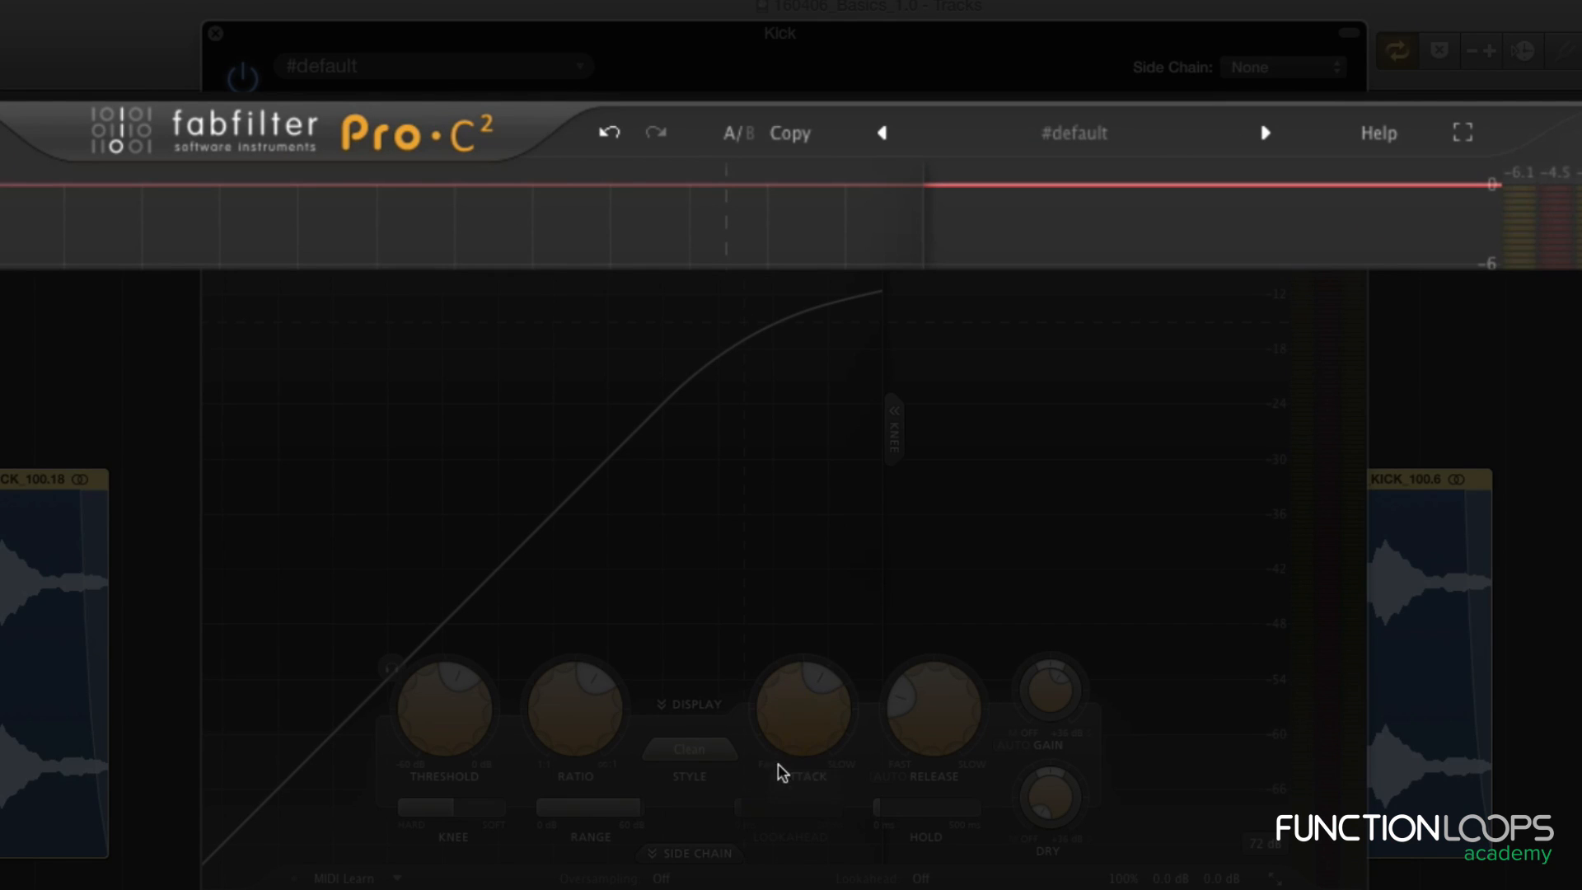
key("space")
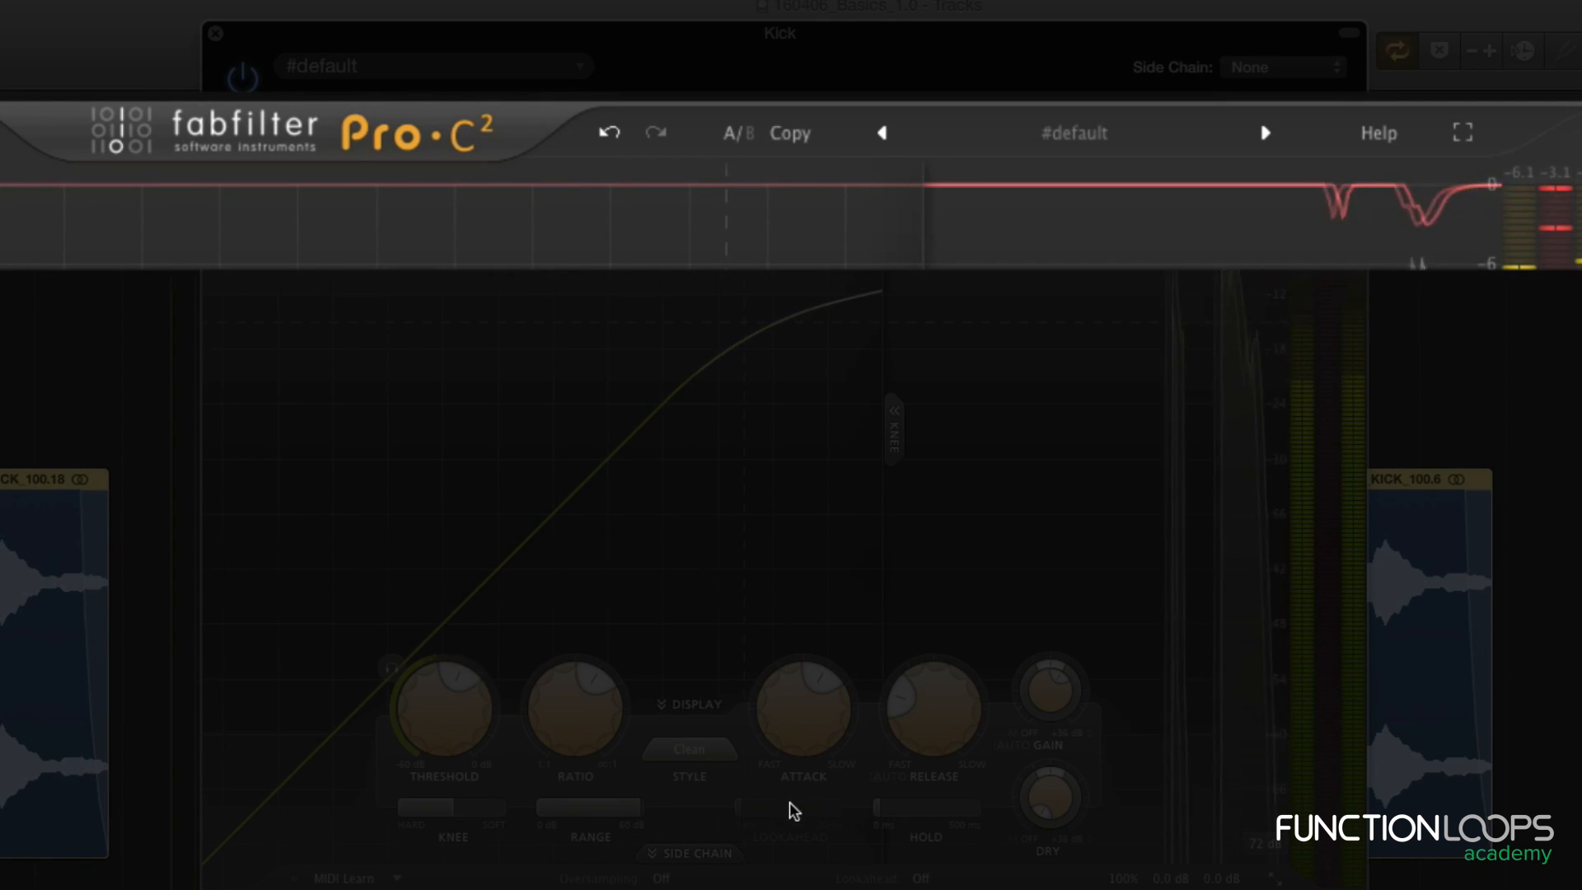
mouse_move(797, 739)
left_mouse_down()
mouse_move(840, 664)
mouse_move(822, 753)
left_mouse_up()
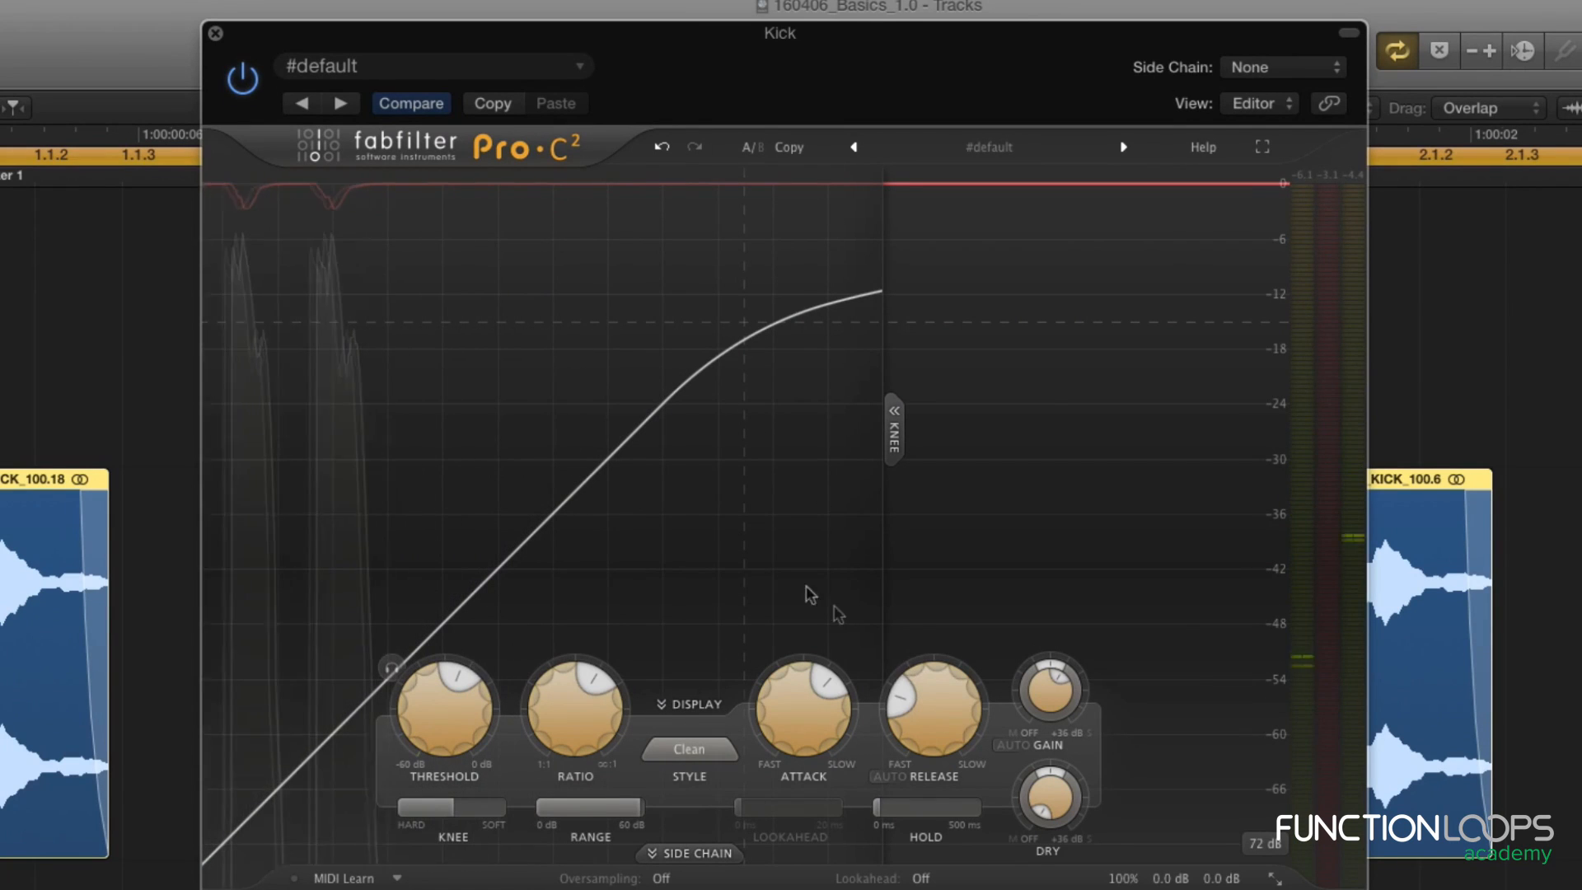
mouse_move(894, 726)
mouse_move(812, 746)
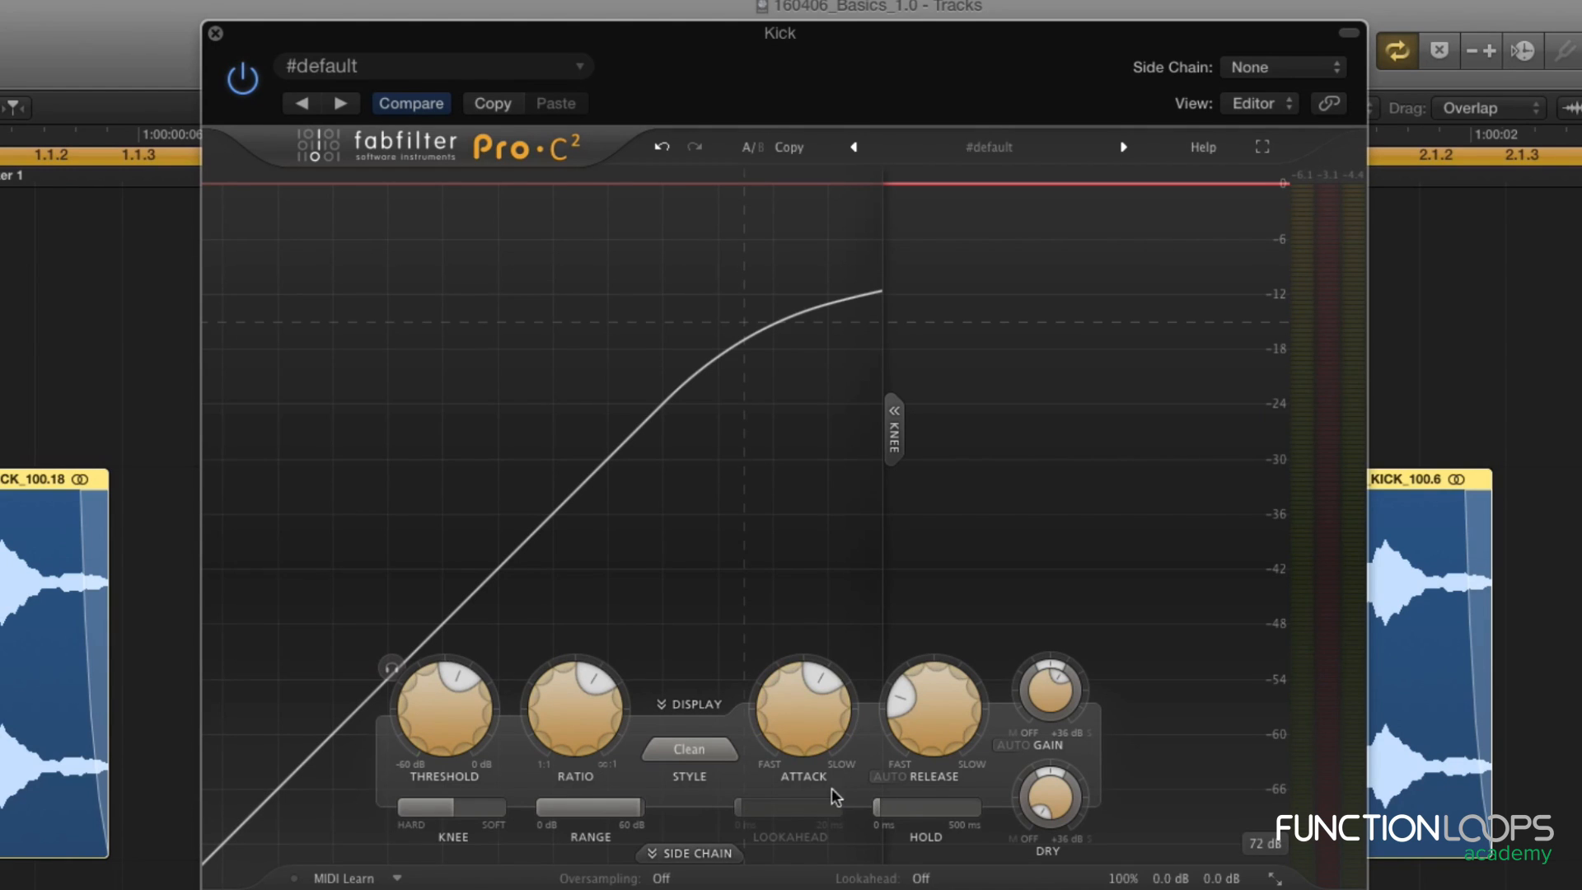
Shorten the compressor's attack to 9.77 ms.
mouse_move(819, 725)
left_mouse_down()
mouse_move(802, 753)
mouse_move(808, 702)
left_mouse_up()
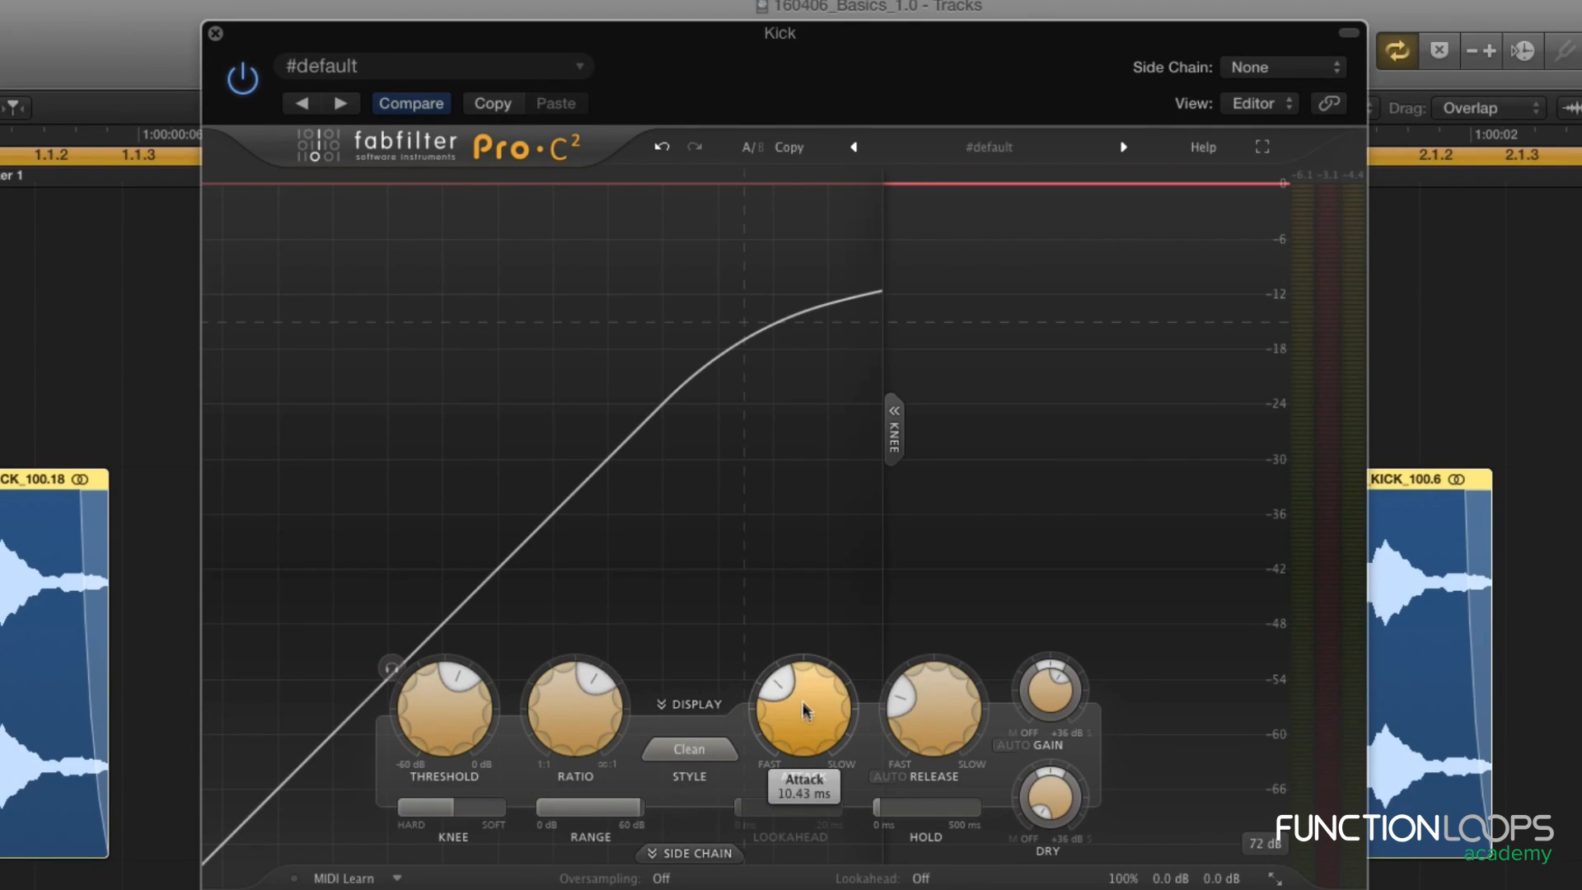
left_click_drag(808, 736, 796, 738)
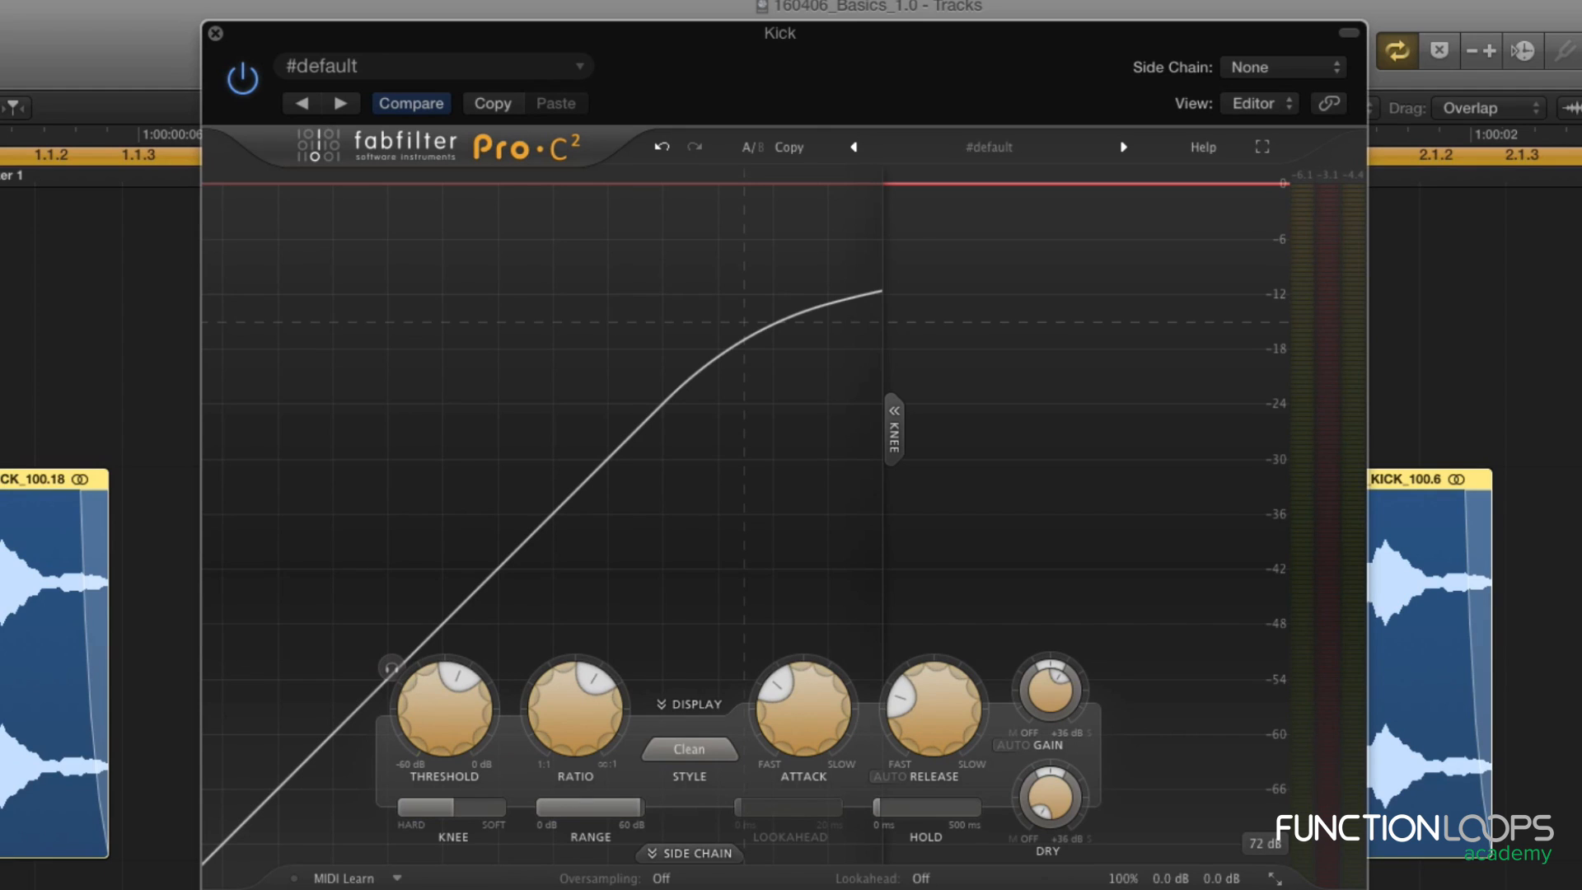
mouse_move(804, 754)
mouse_move(816, 719)
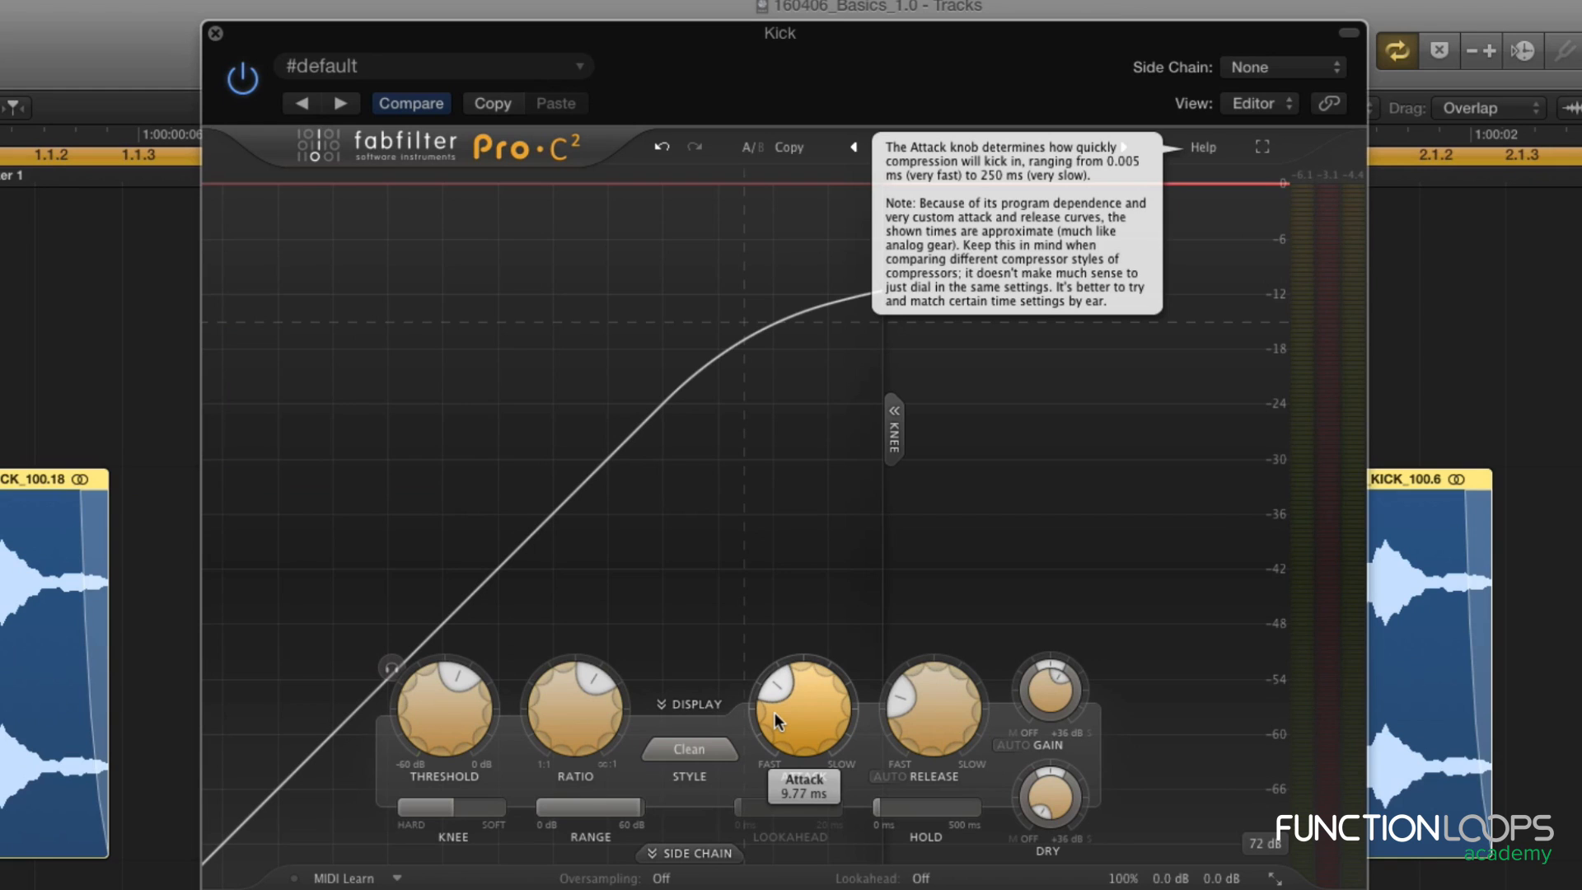
Try extreme settings on the playing kicks: attack 0.005 ms, threshold -30.43 dB and release 2500 ms, easing the release back slightly.
left_click_drag(775, 712, 830, 714)
left_click_drag(441, 715, 437, 782)
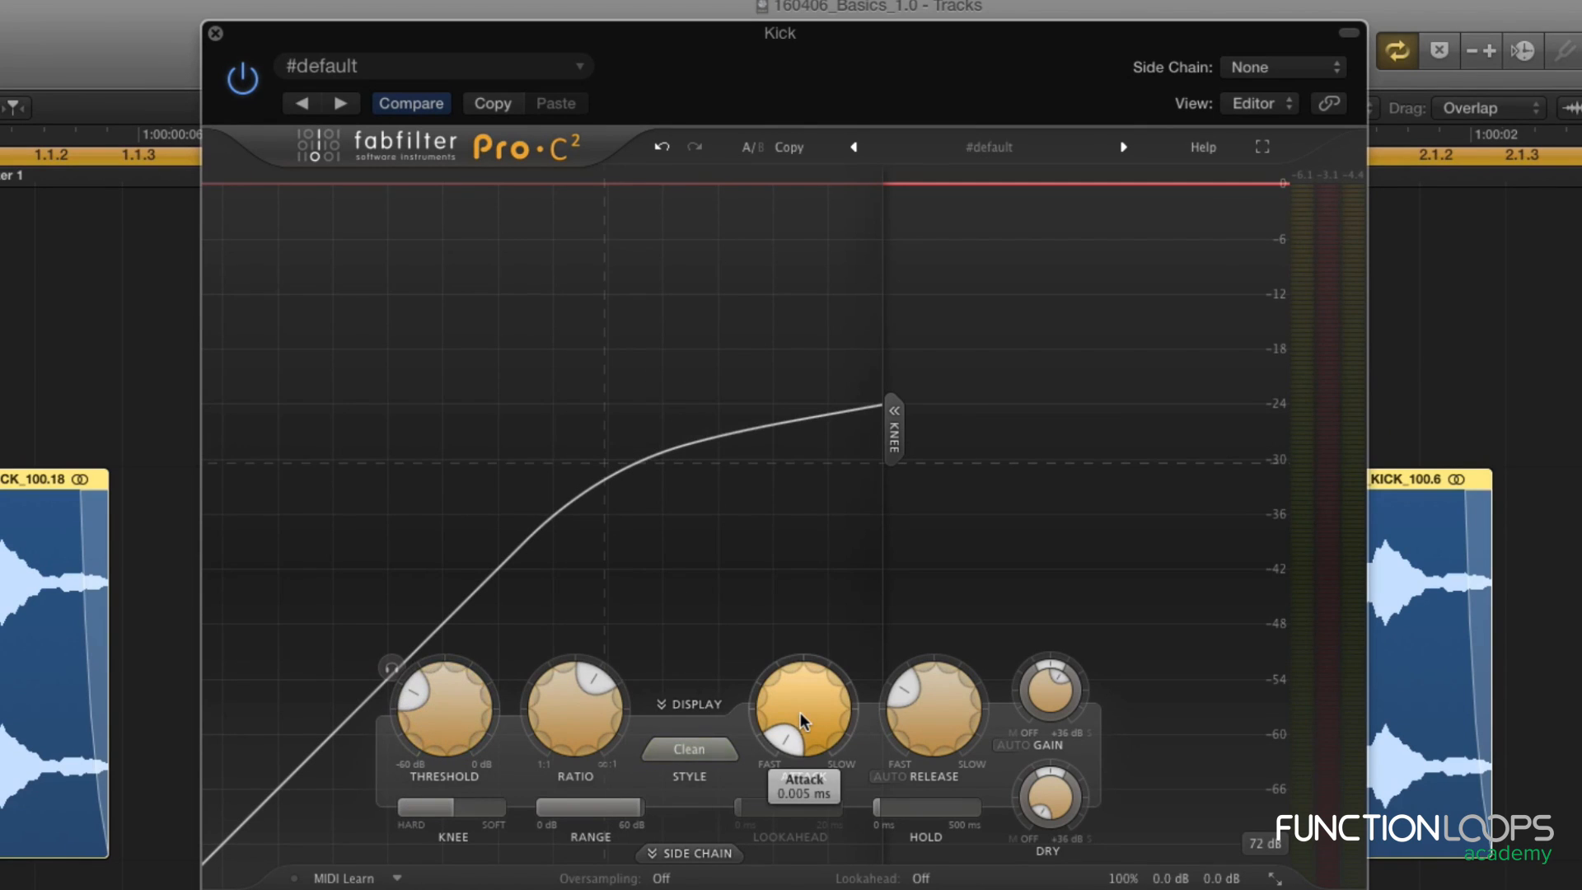
key("space")
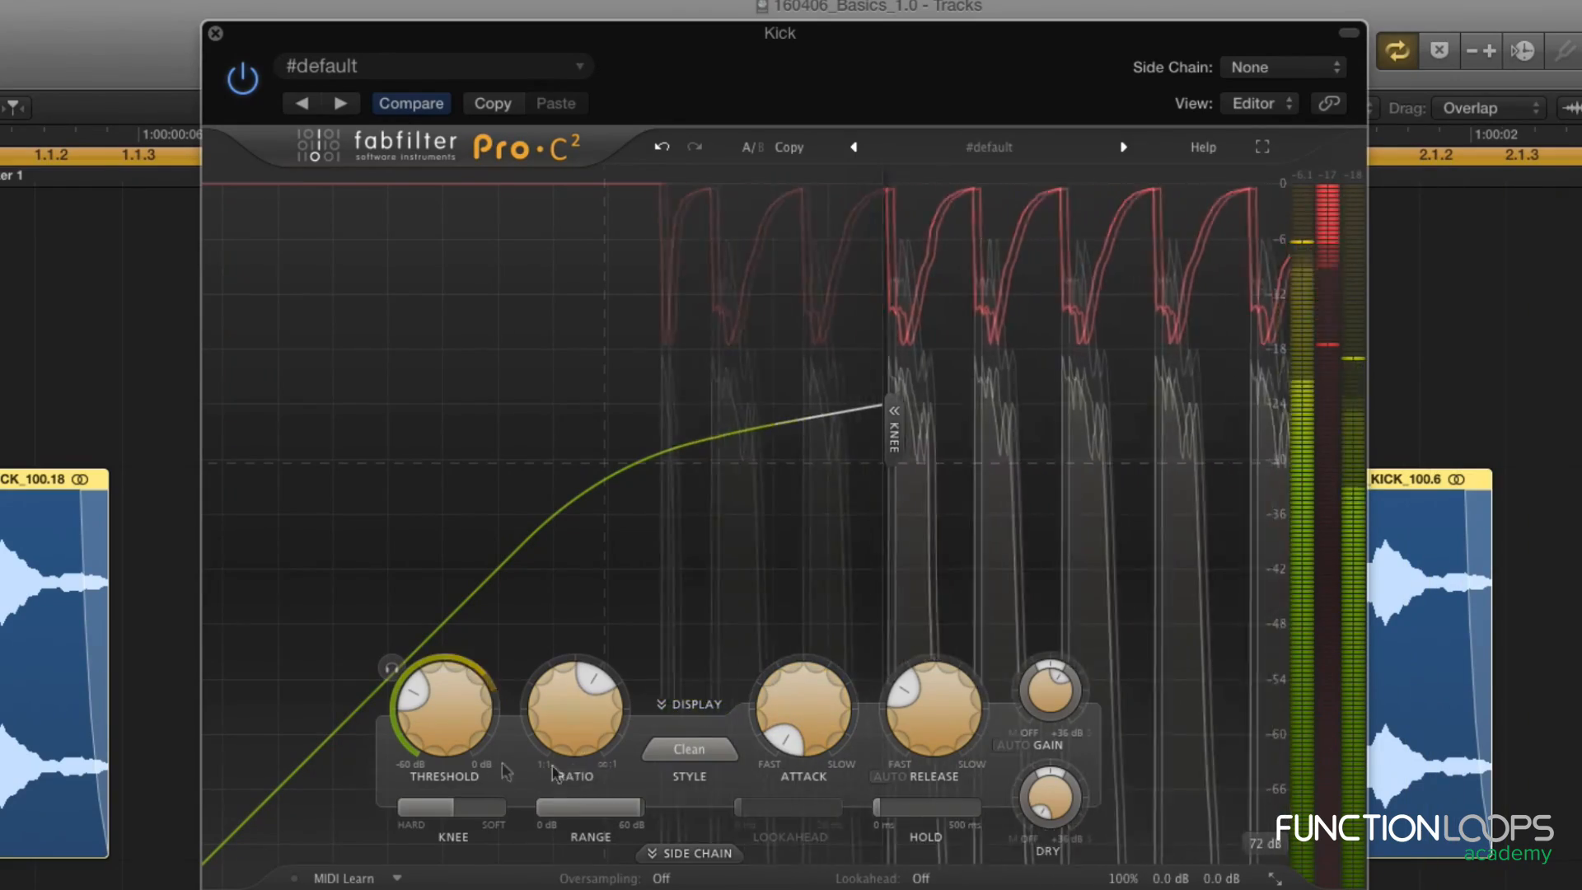
left_click_drag(937, 722, 923, 601)
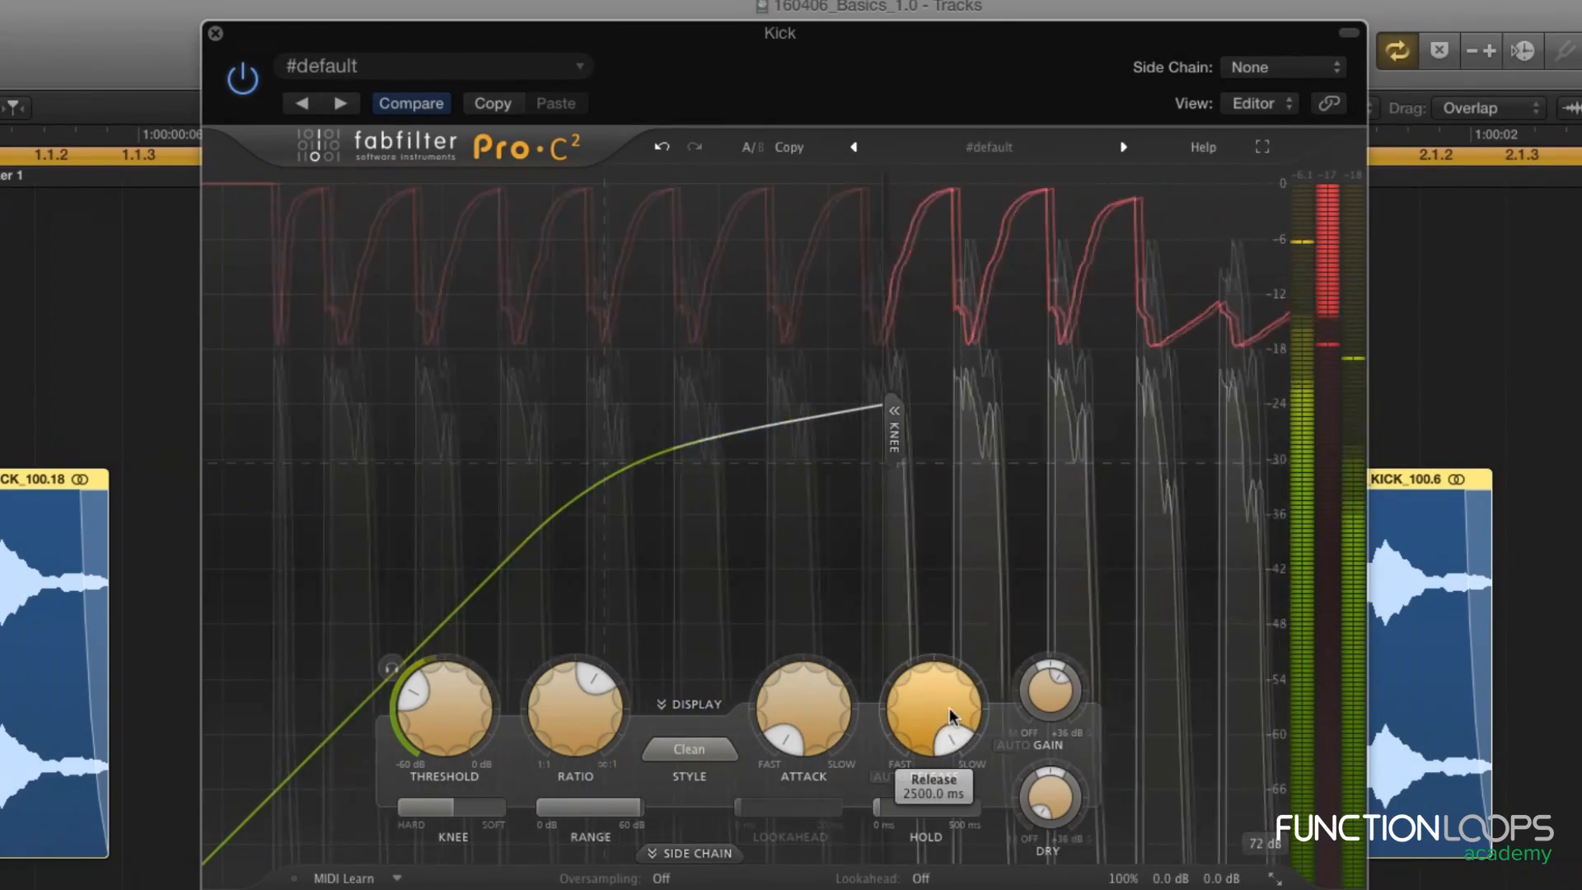
left_click_drag(967, 707, 920, 718)
Set the threshold to -13 dB, stop playback and set the attack to about 11 ms.
double_click(432, 696)
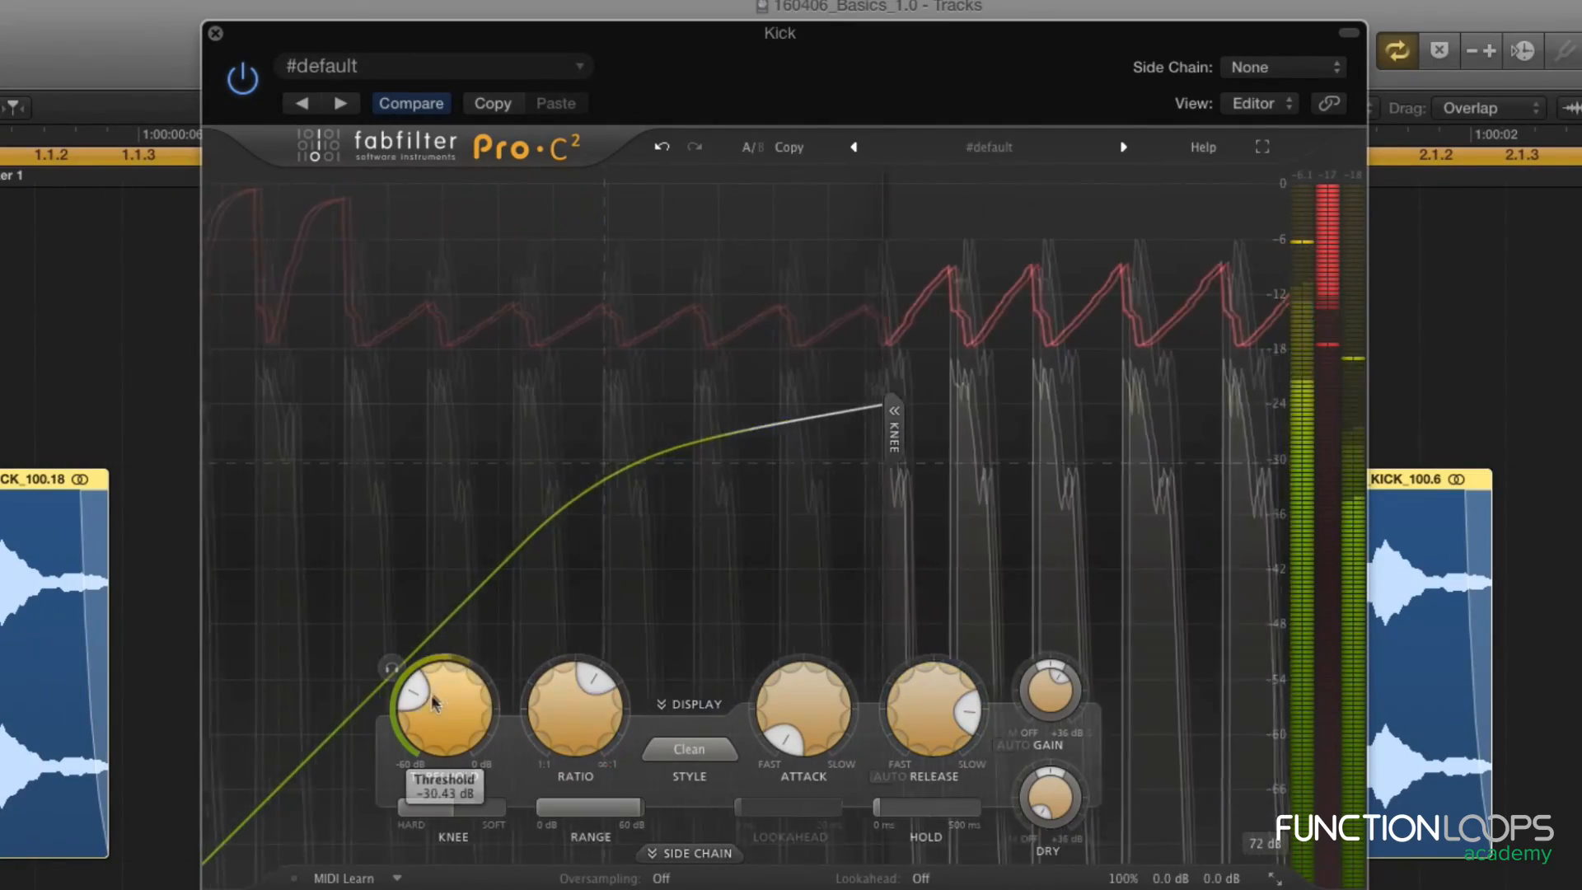
type("-13")
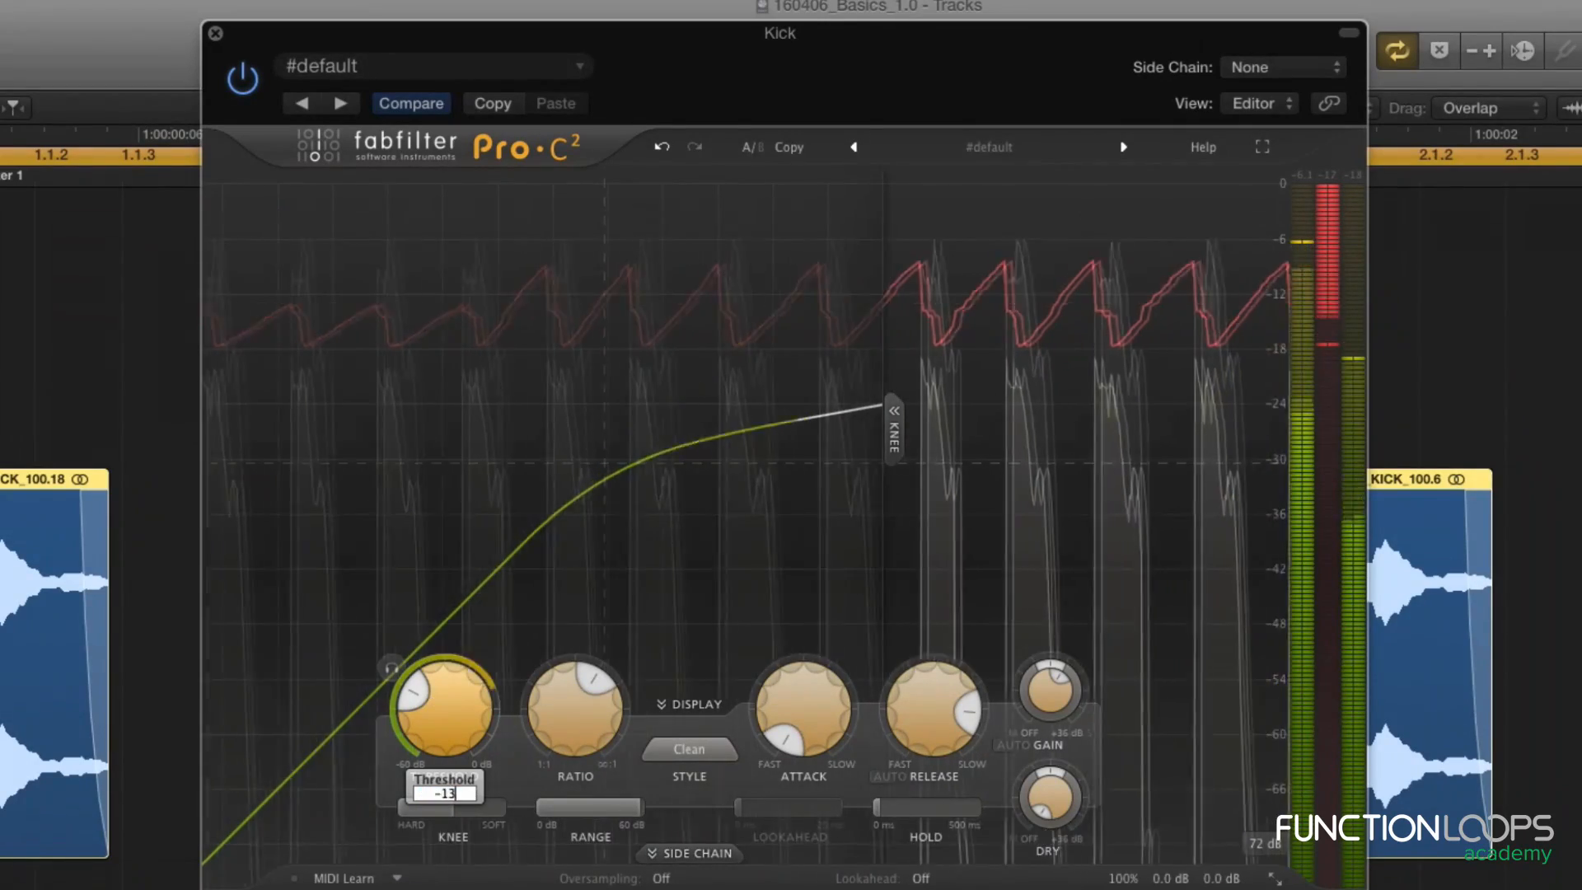
key("Return")
key("space")
mouse_move(791, 736)
left_mouse_down()
mouse_move(812, 703)
mouse_move(788, 691)
mouse_move(793, 714)
left_mouse_up()
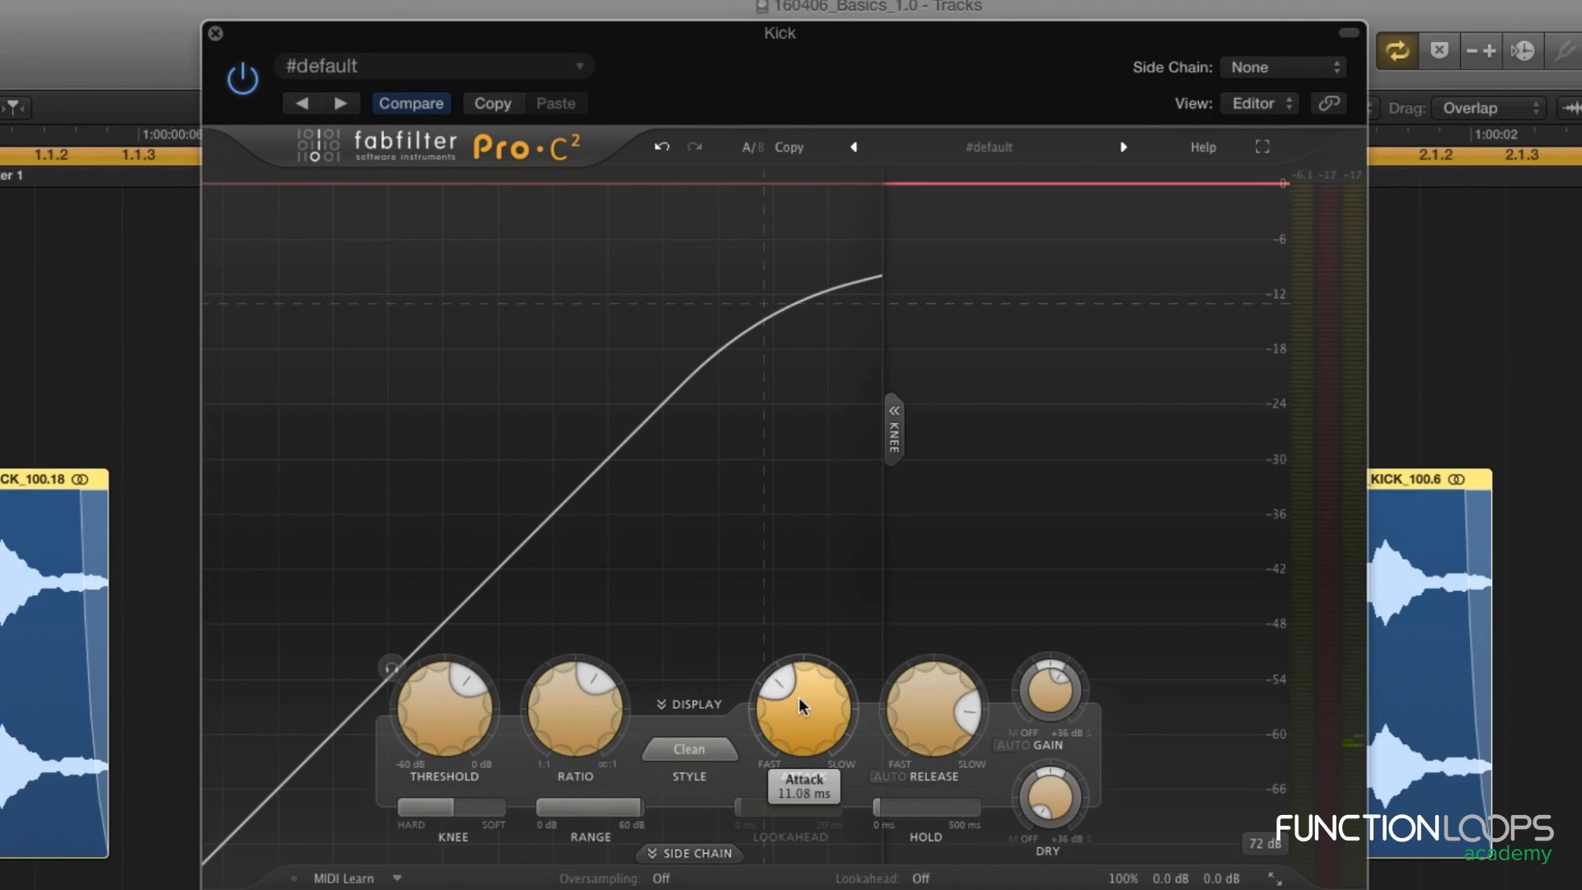
left_click_drag(789, 701, 797, 688)
Shorten the compressor's release to about 76 ms, trying a slower 104.1 ms setting for comparison.
left_click_drag(936, 740, 950, 759)
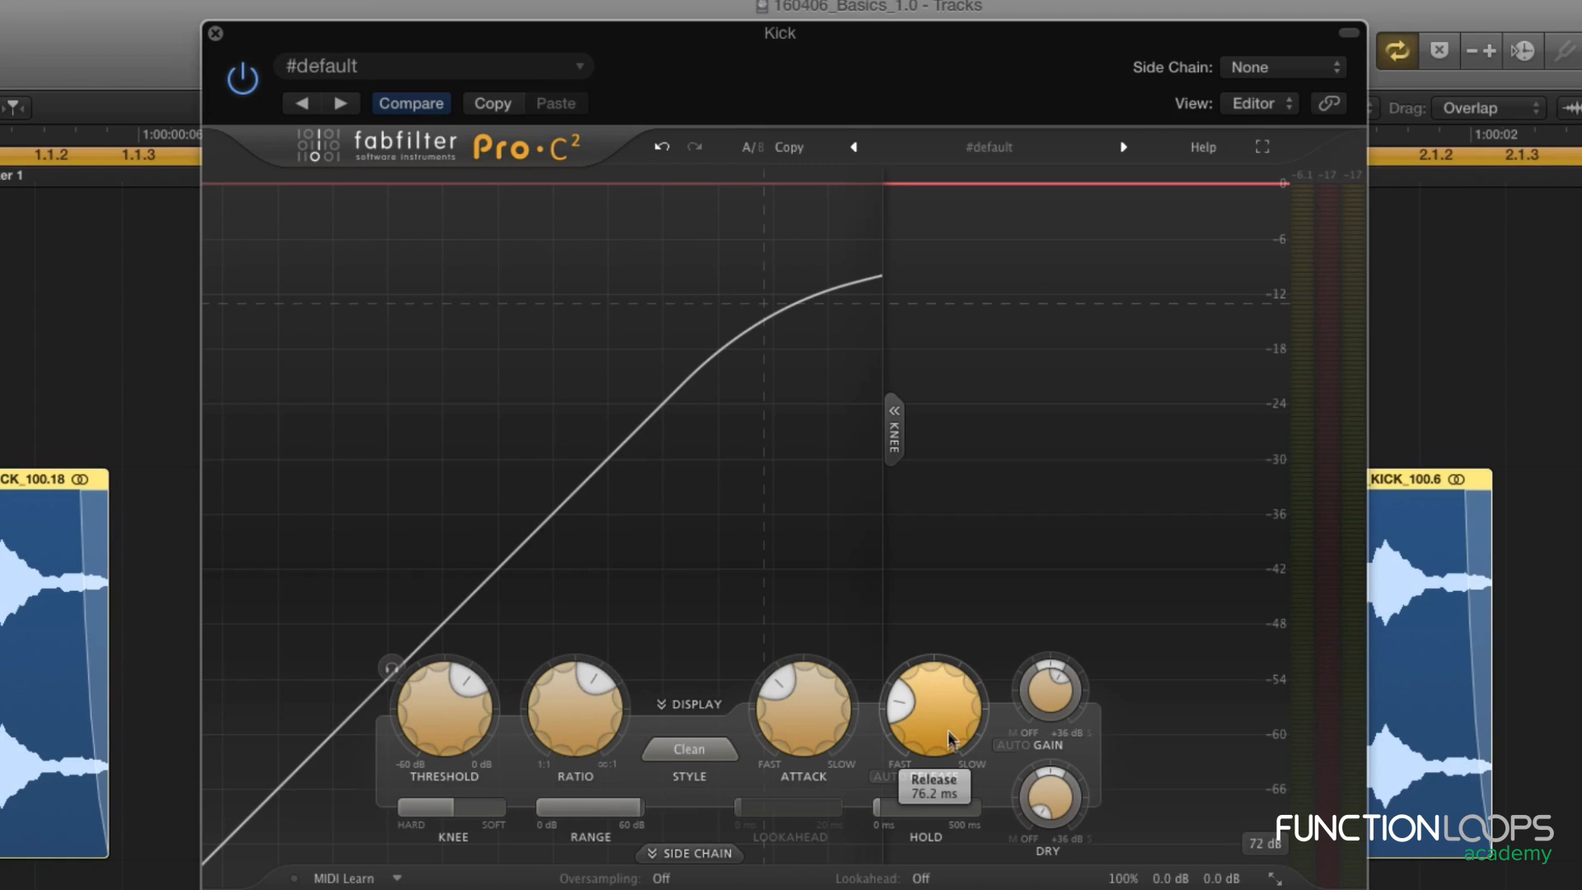
mouse_move(1030, 695)
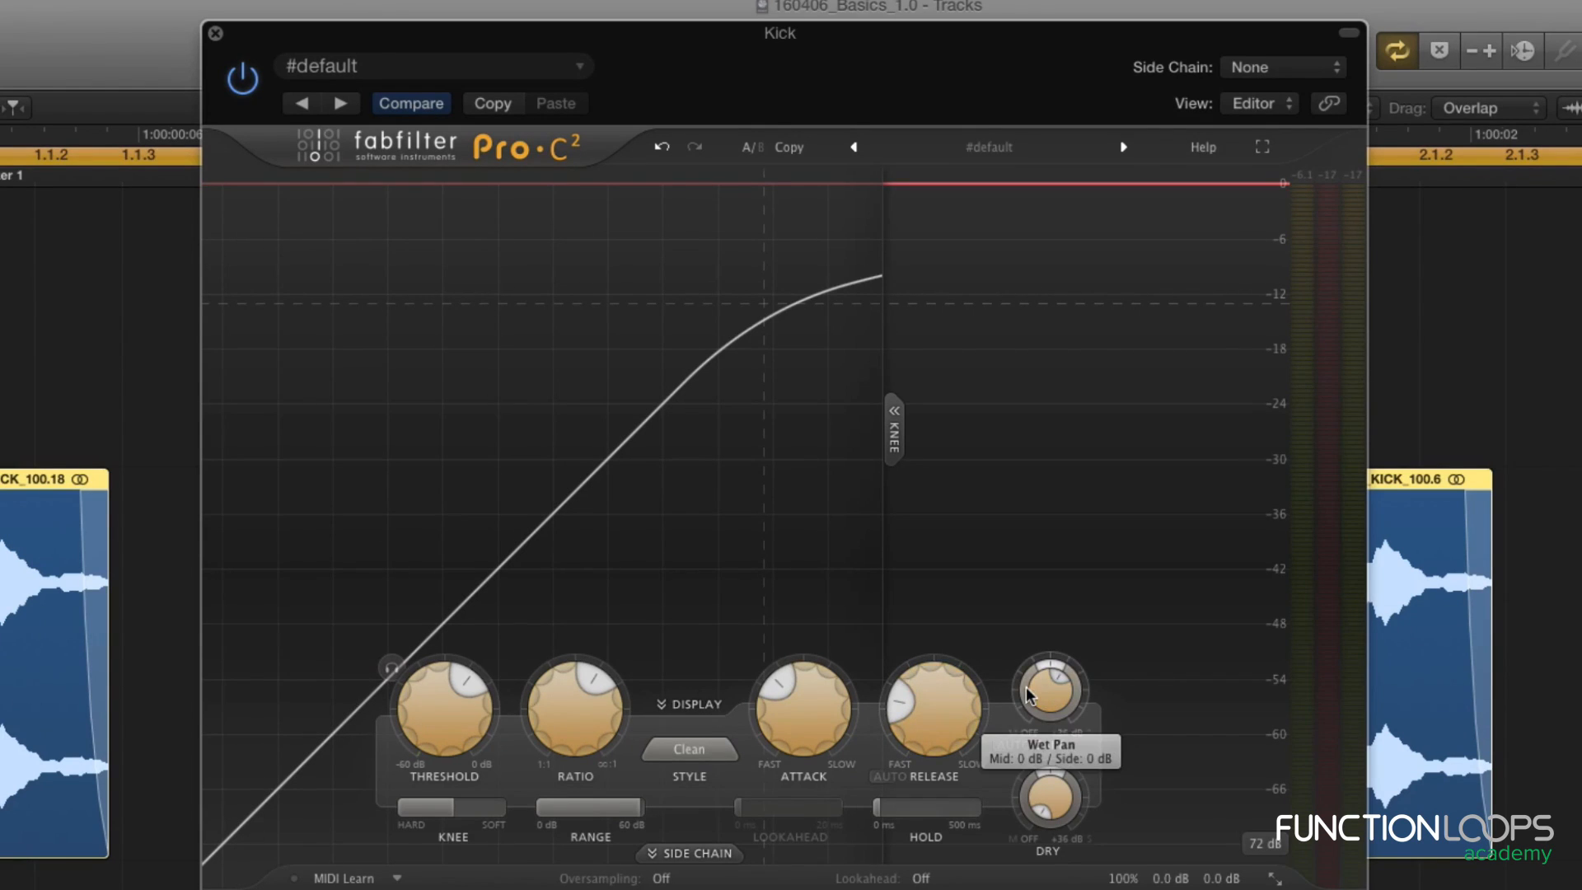
mouse_move(952, 731)
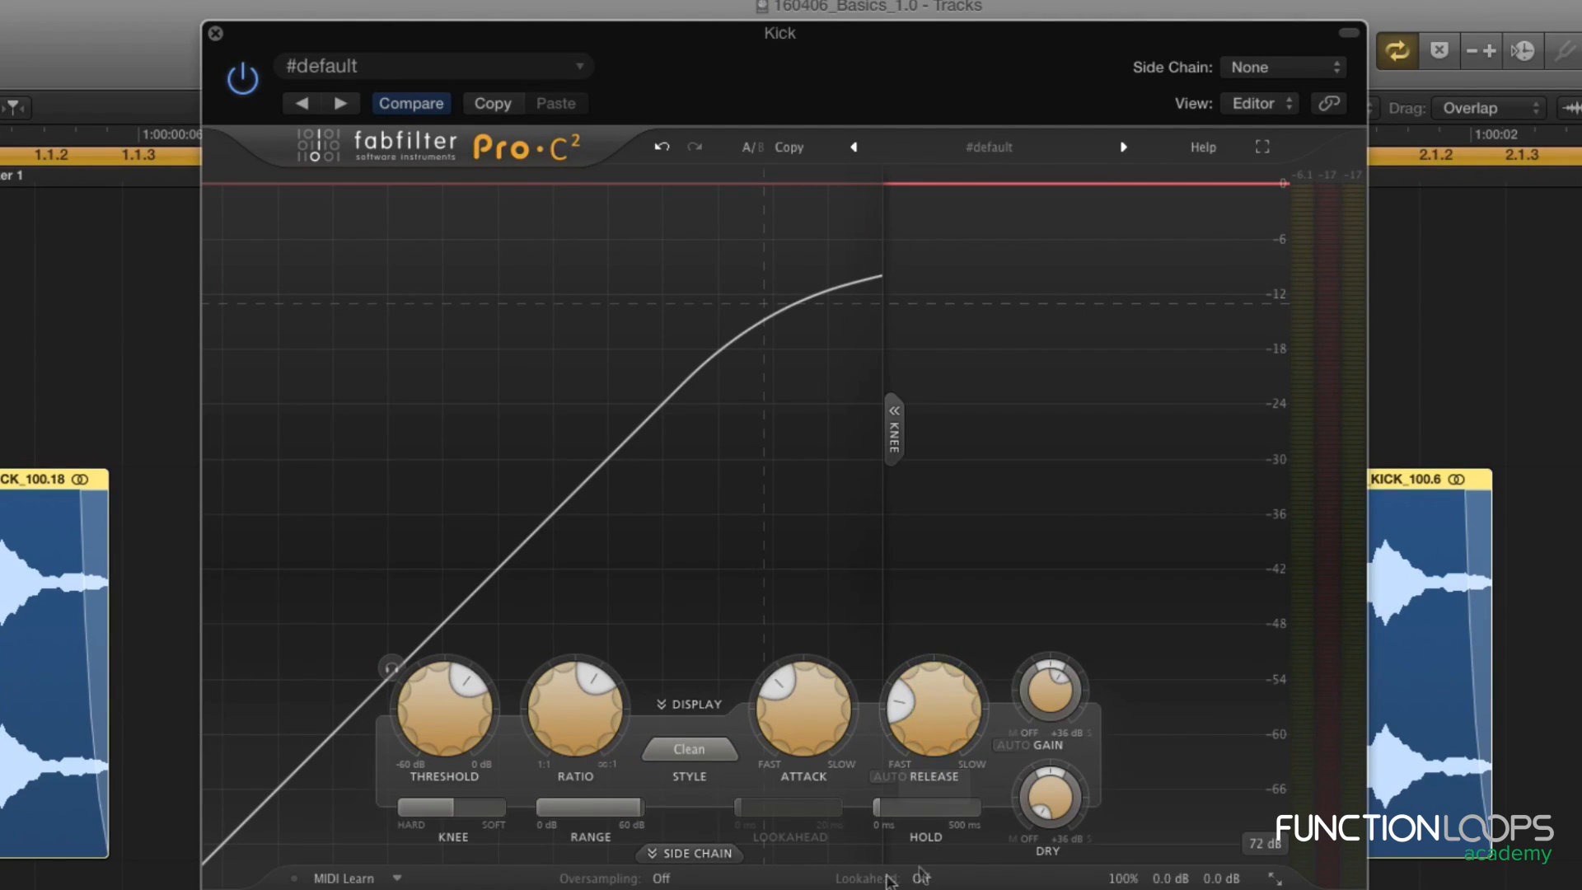
left_click_drag(924, 721, 924, 699)
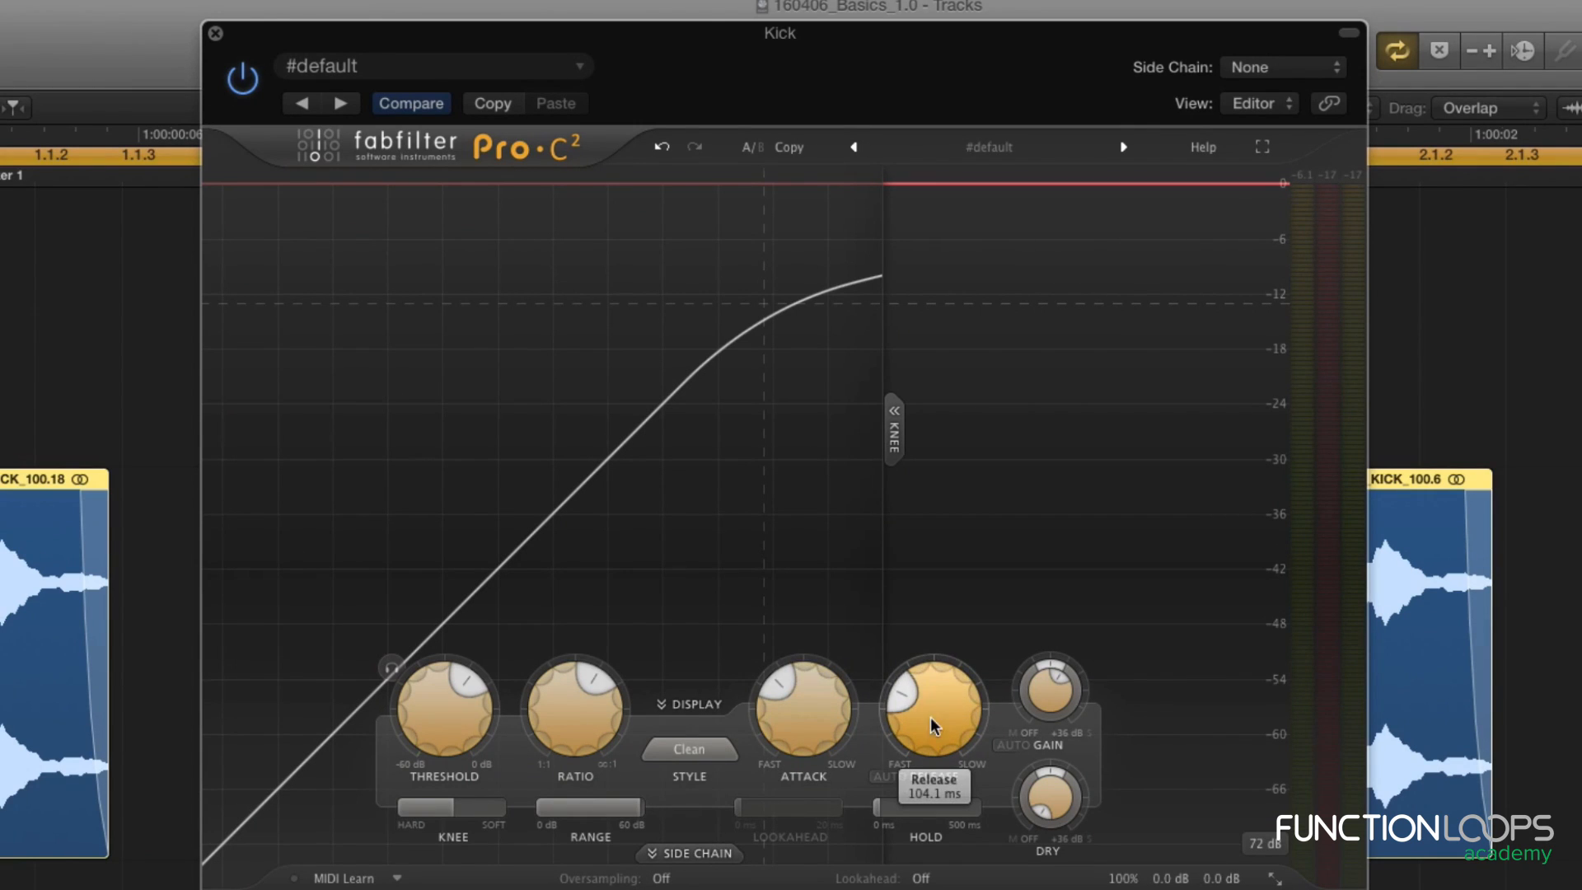
left_click_drag(933, 720, 957, 797)
left_click_drag(946, 729, 939, 753)
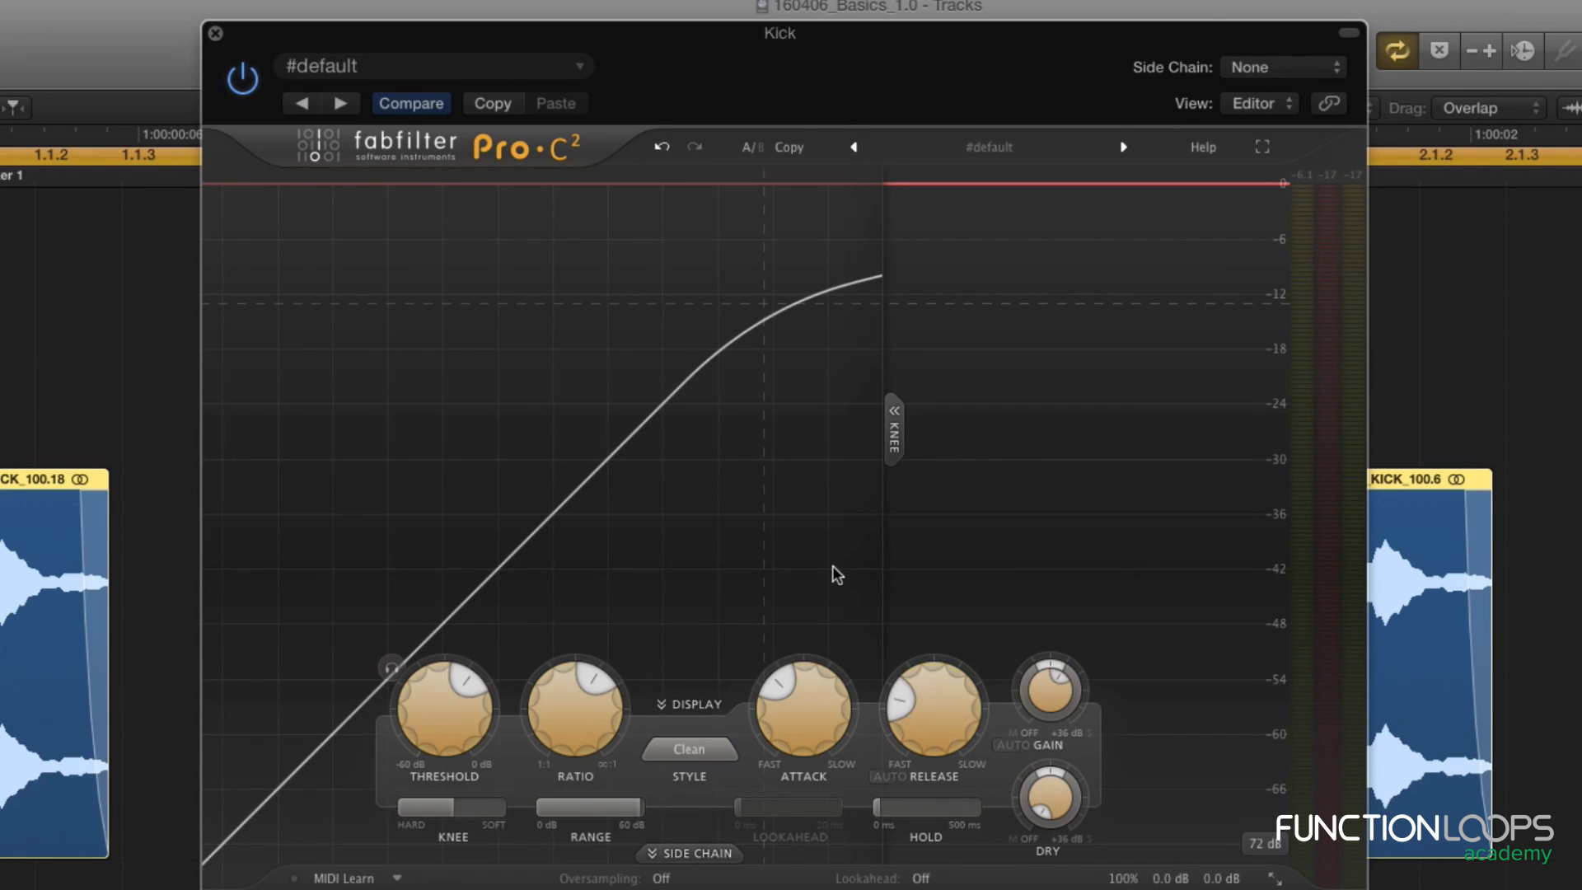
Set the compressor's wet gain to 5 dB and play the kicks to judge the make-up level.
key("space")
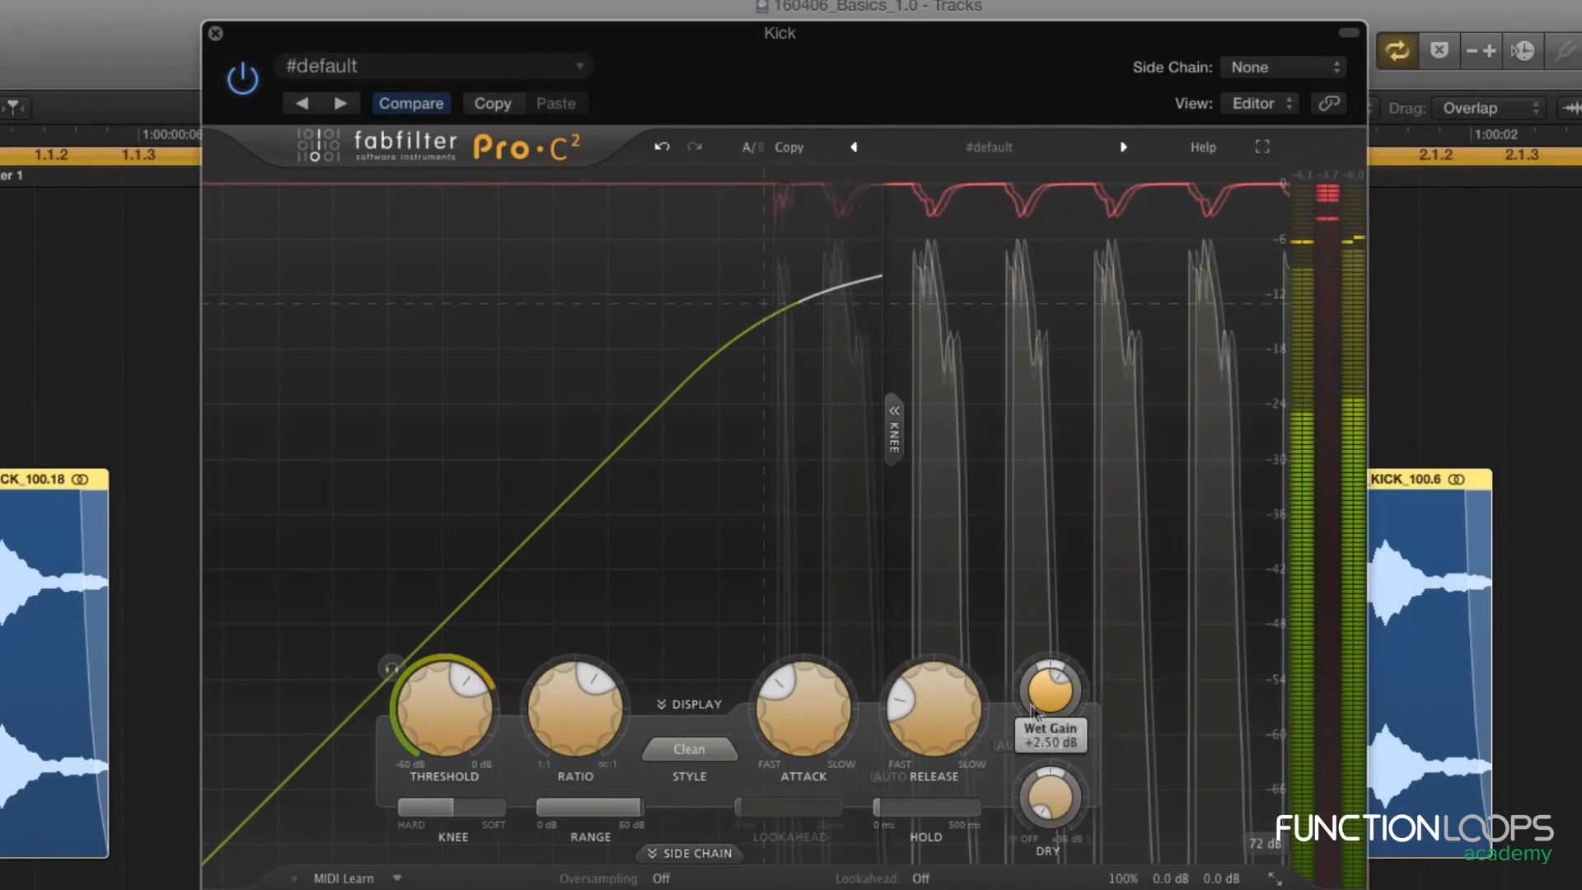
double_click(1043, 702)
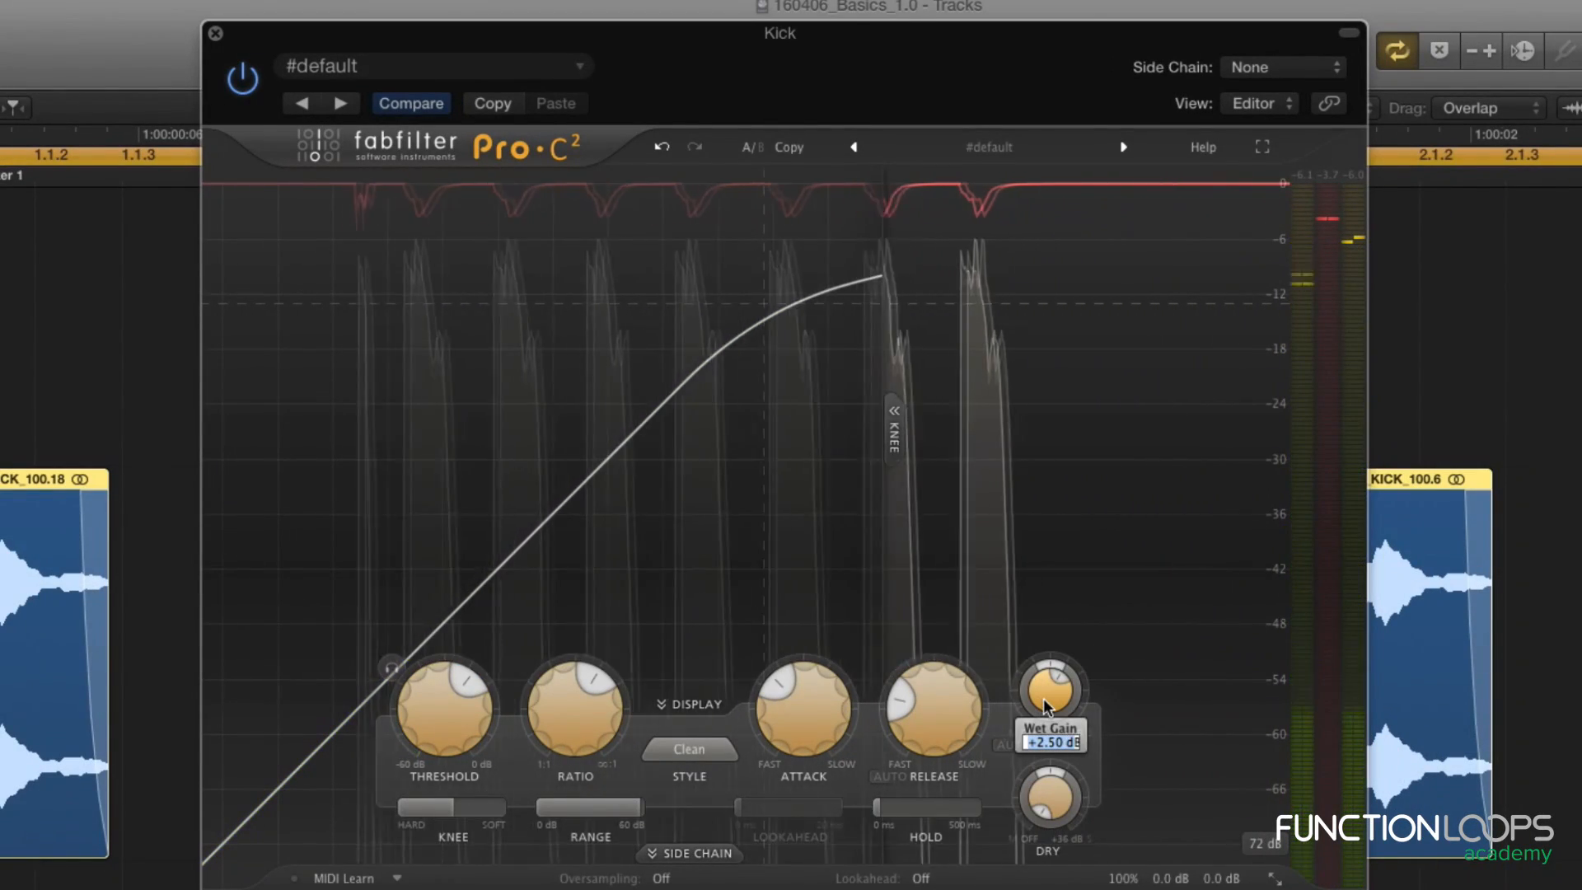
type("5")
key("Return")
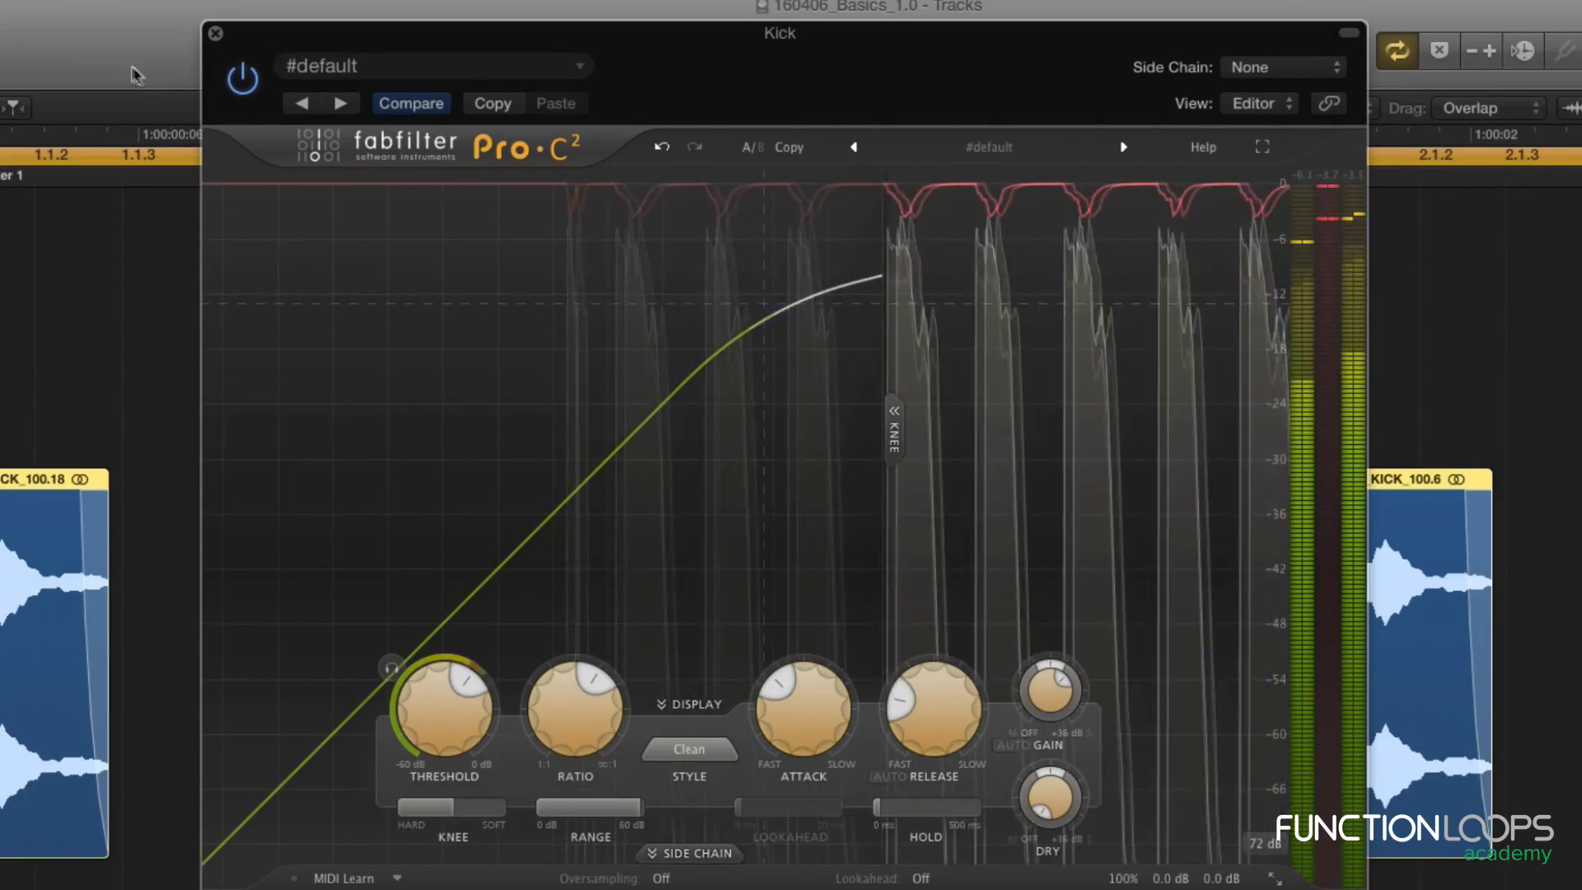
left_click_drag(1051, 694, 1050, 714)
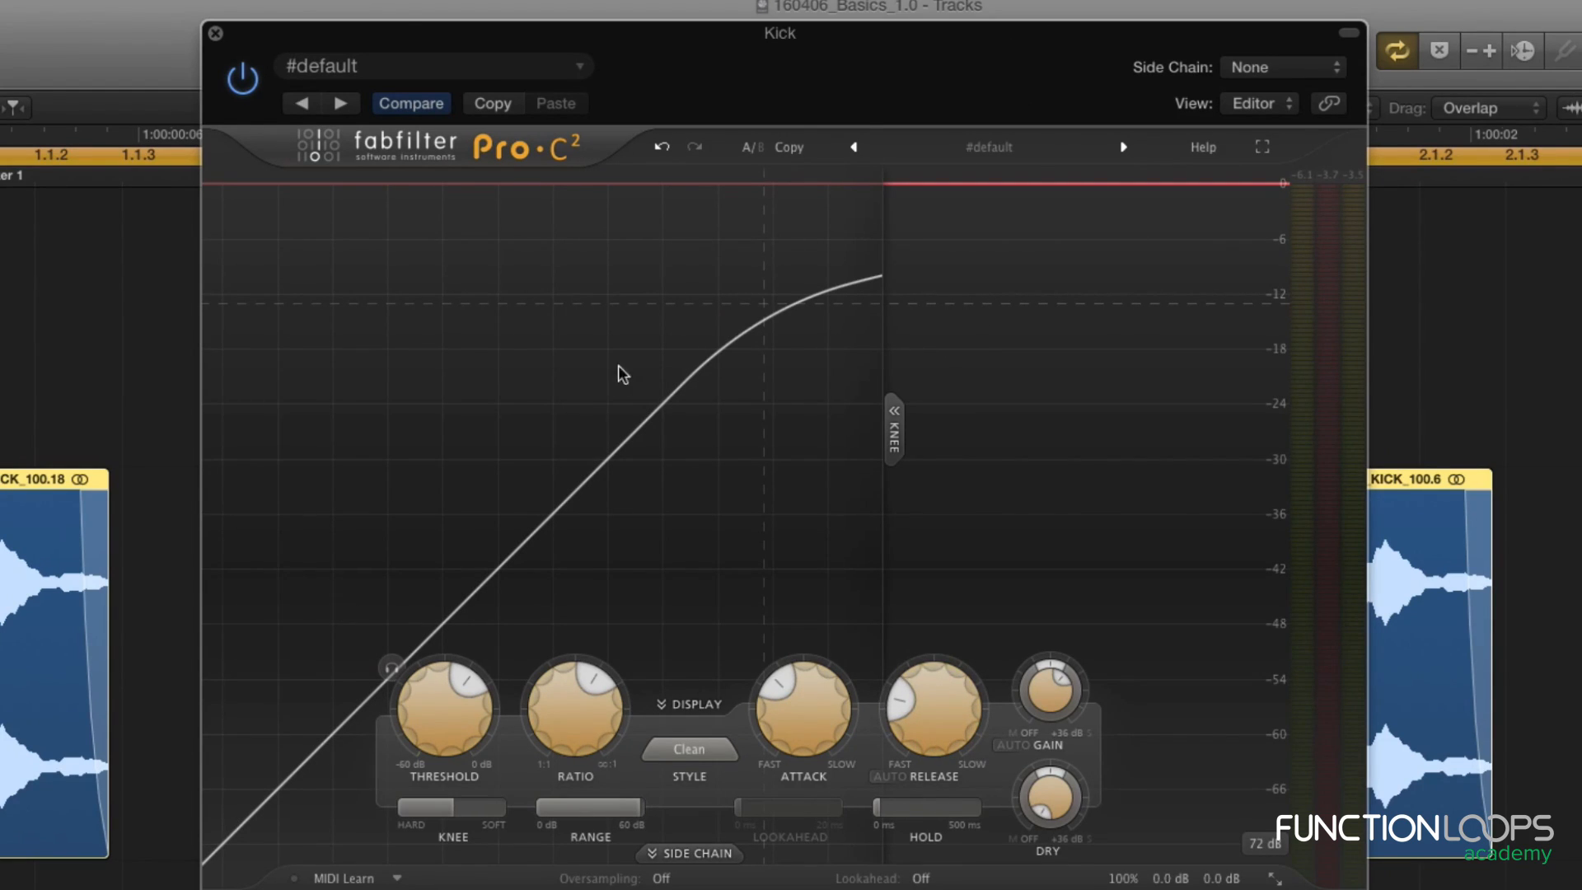
Play the kicks and toggle the compressor's bypass to compare the level with and without compression.
left_click_drag(892, 77, 872, 77)
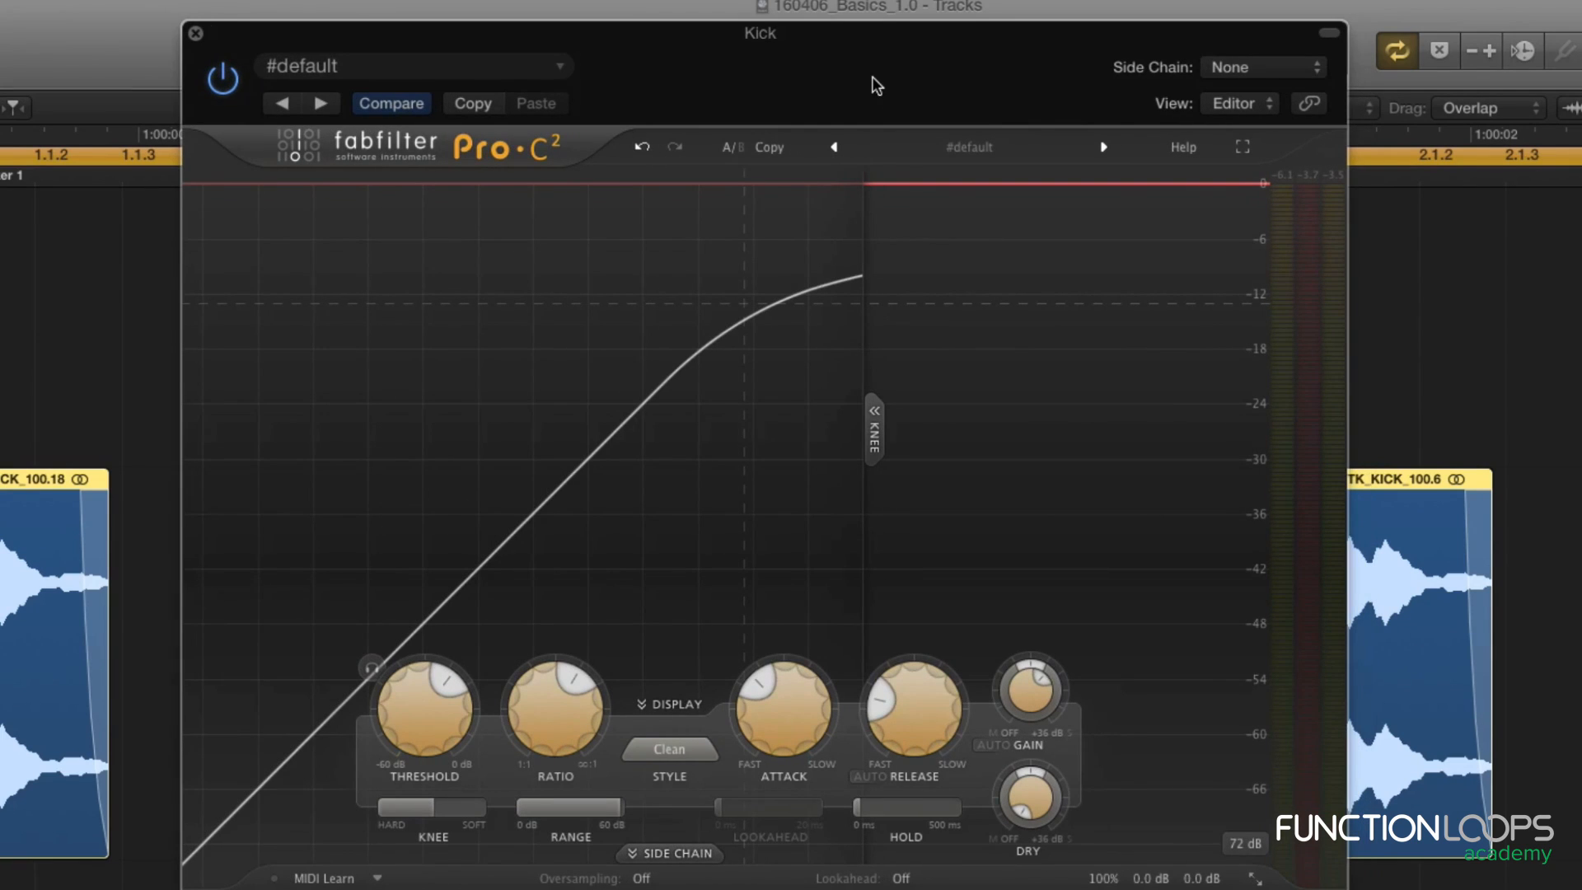
key("space")
left_click(231, 84)
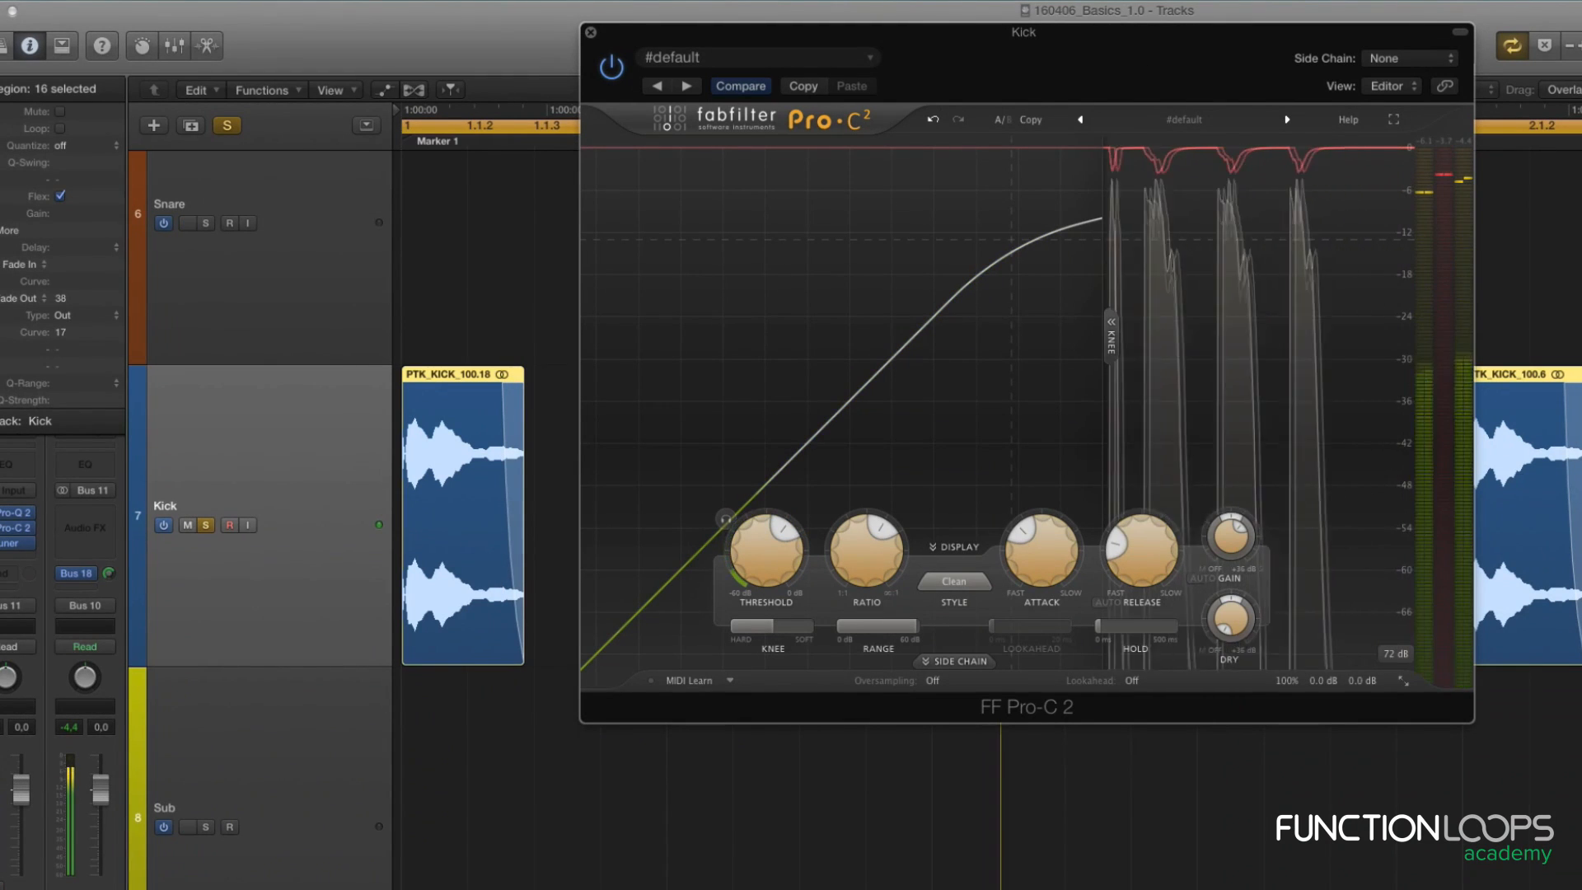
Lower the wet gain to 1.90 dB, play the kicks and fine-tune it up to about 2.25 dB.
mouse_move(1234, 552)
left_click_drag(1234, 553, 1234, 643)
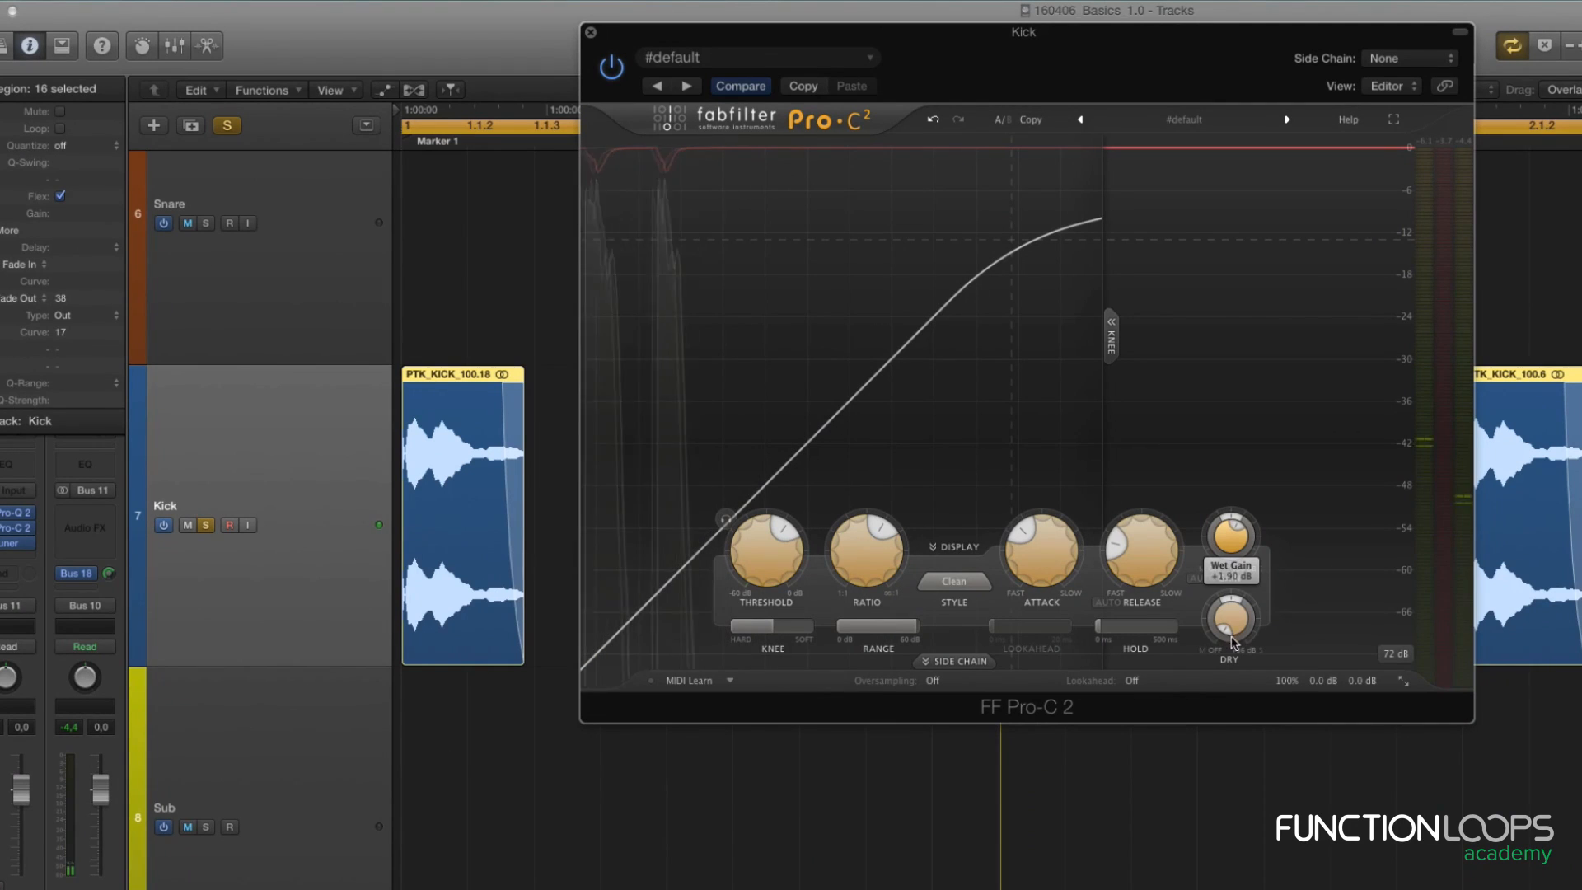
key("space")
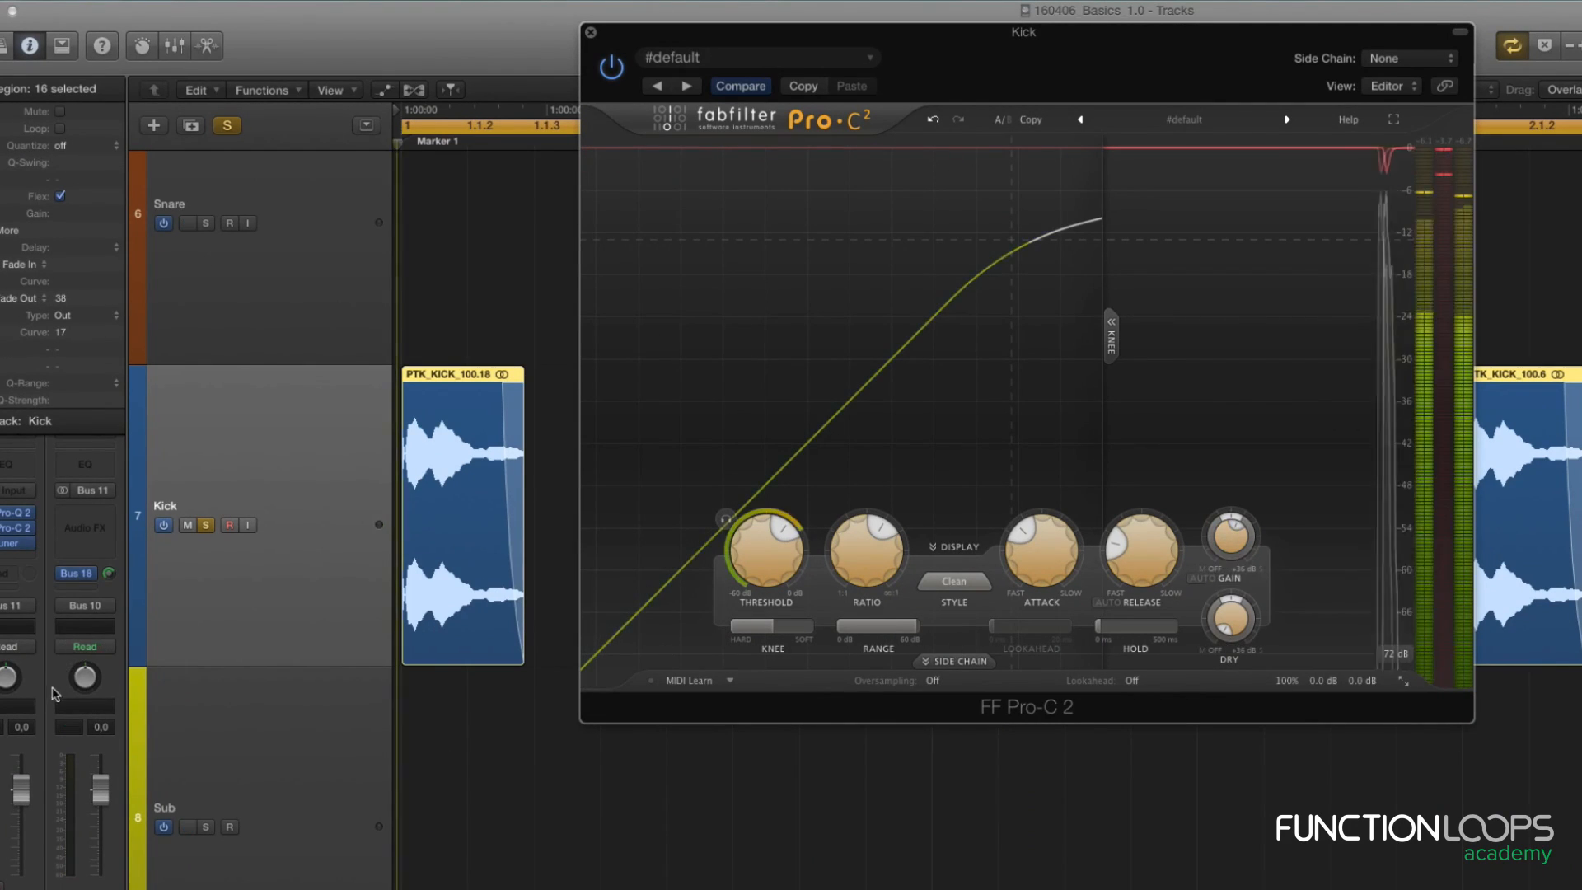
mouse_move(1224, 549)
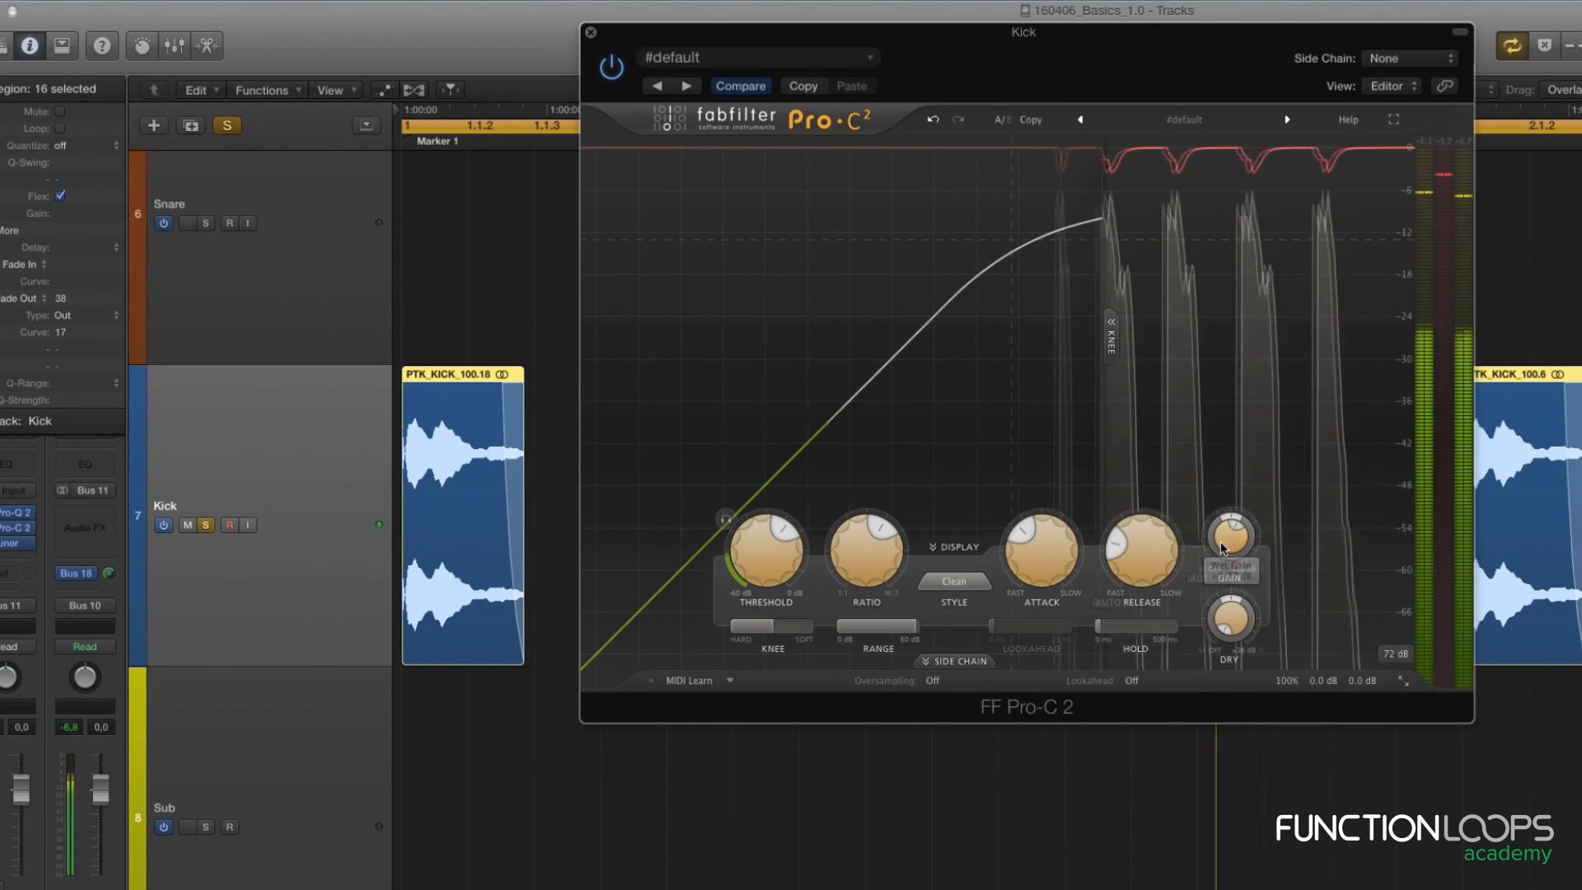
key("space")
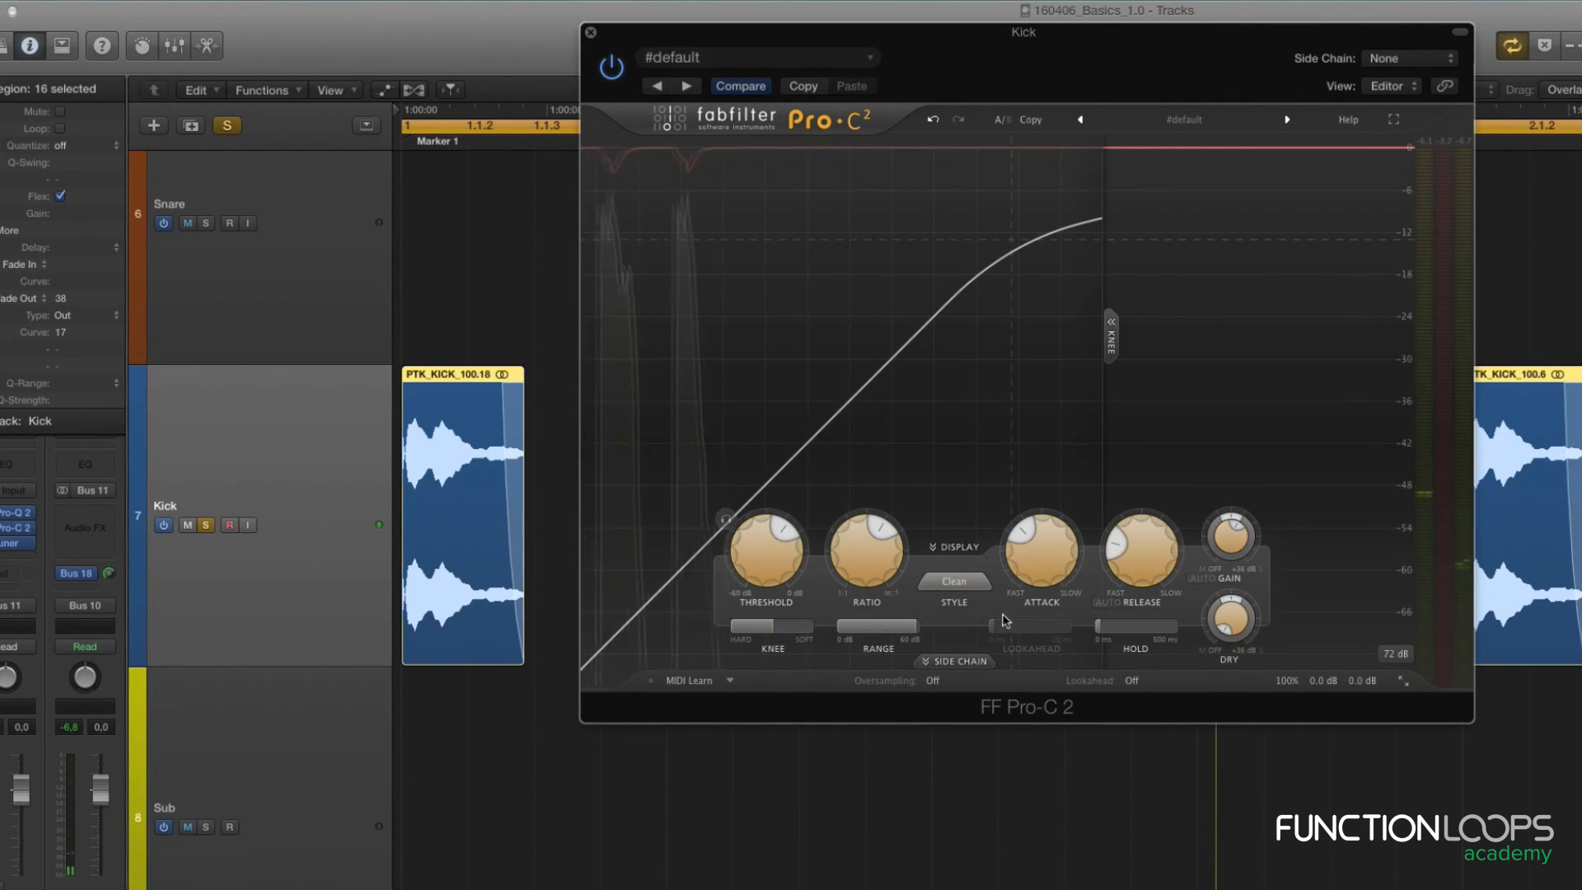
key("space")
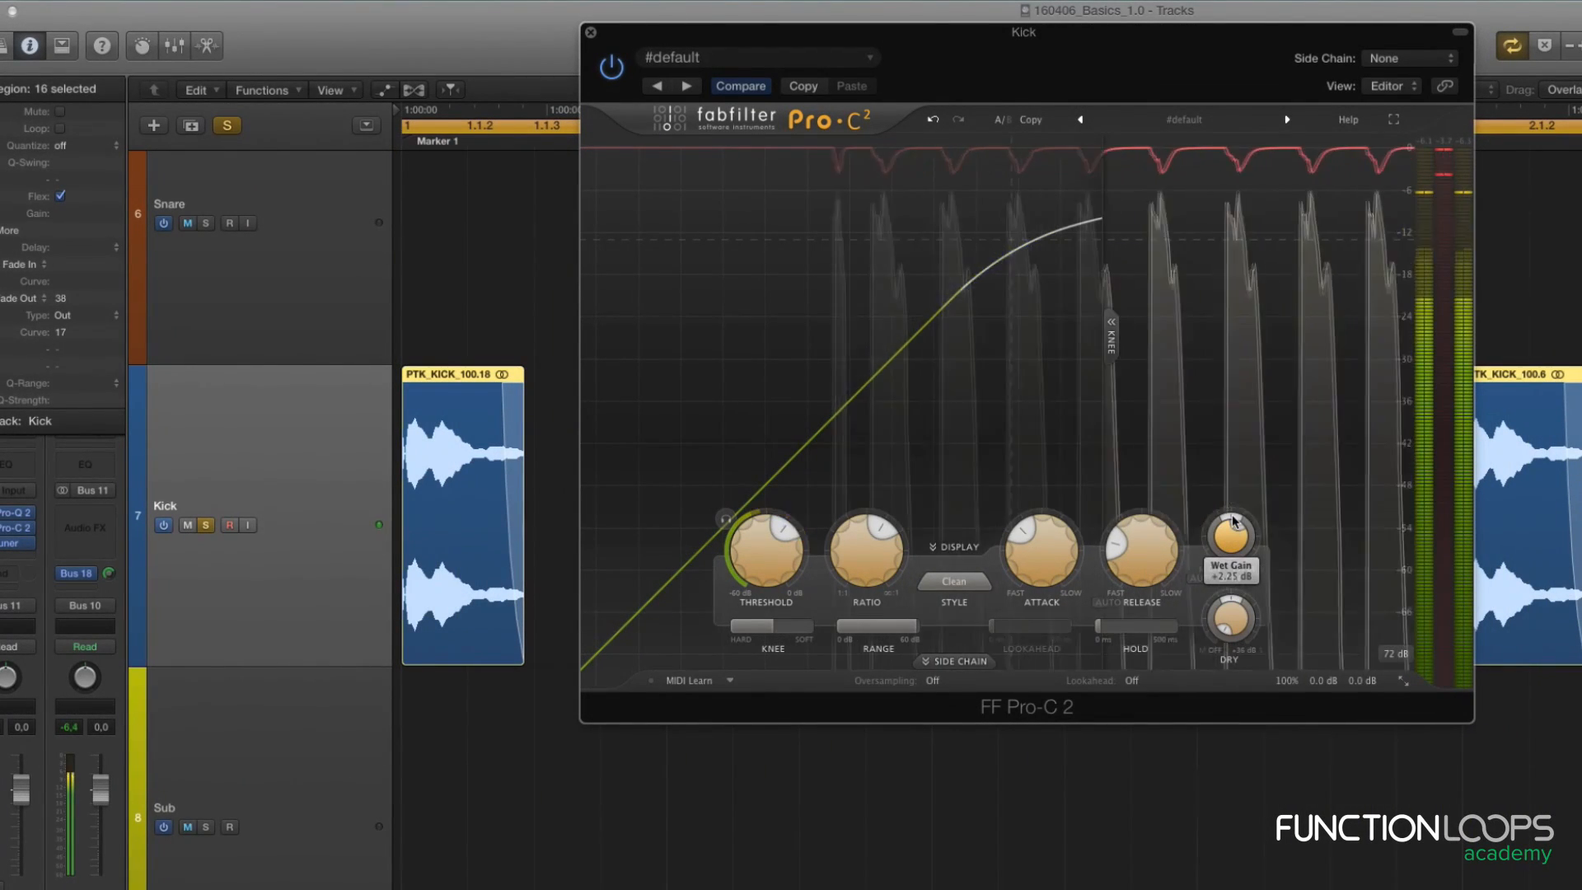
left_click_drag(1232, 522, 1236, 535)
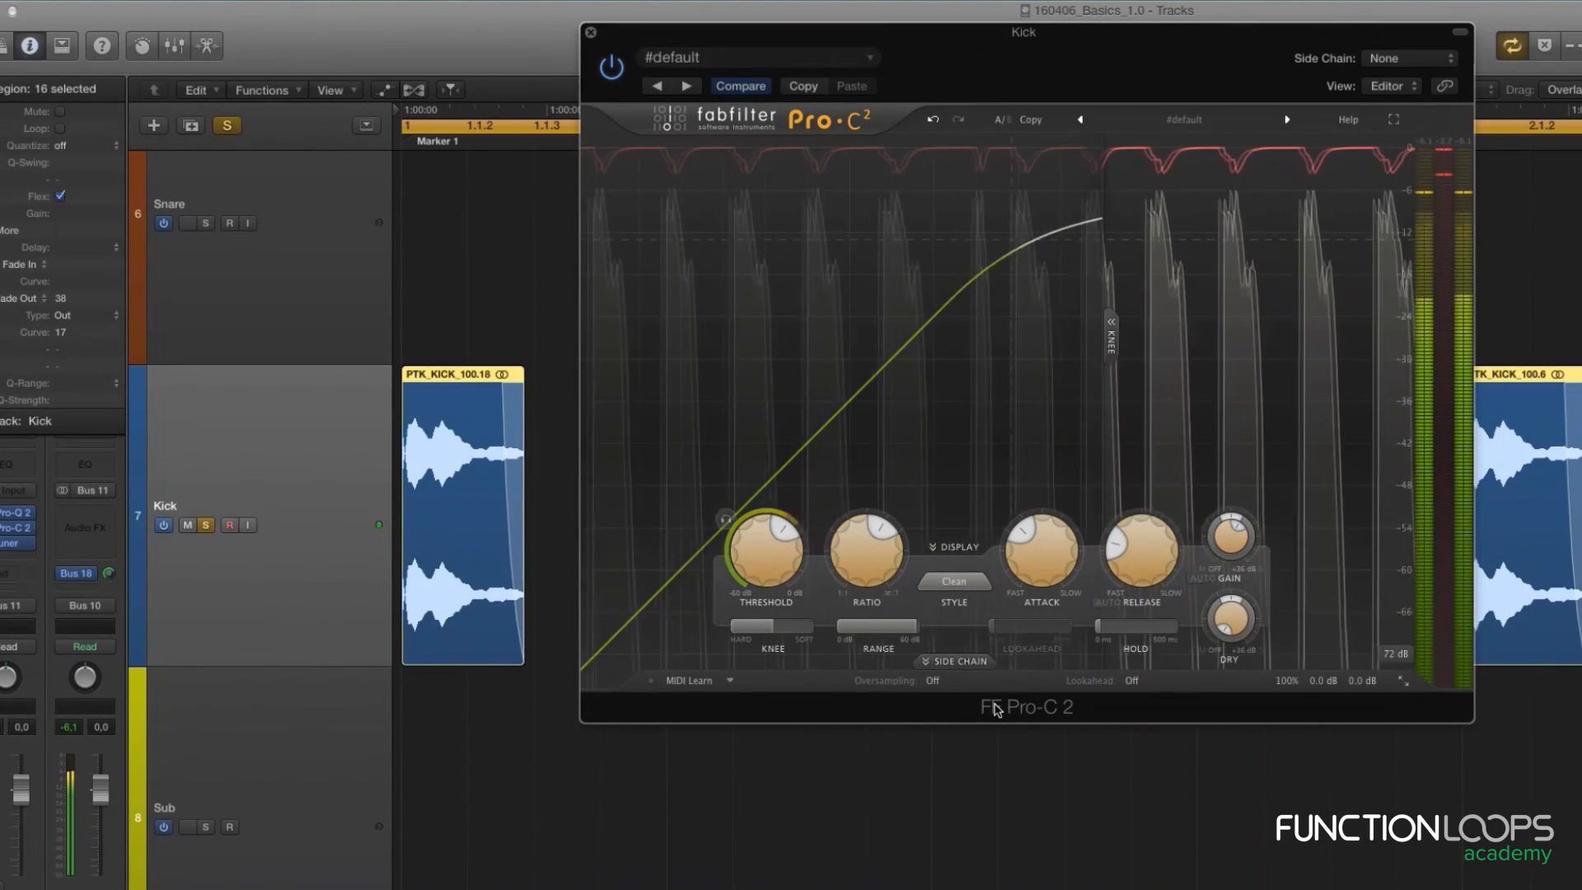
Play the kicks with the compressor bypassed and switch it back on to compare the levels.
key("space")
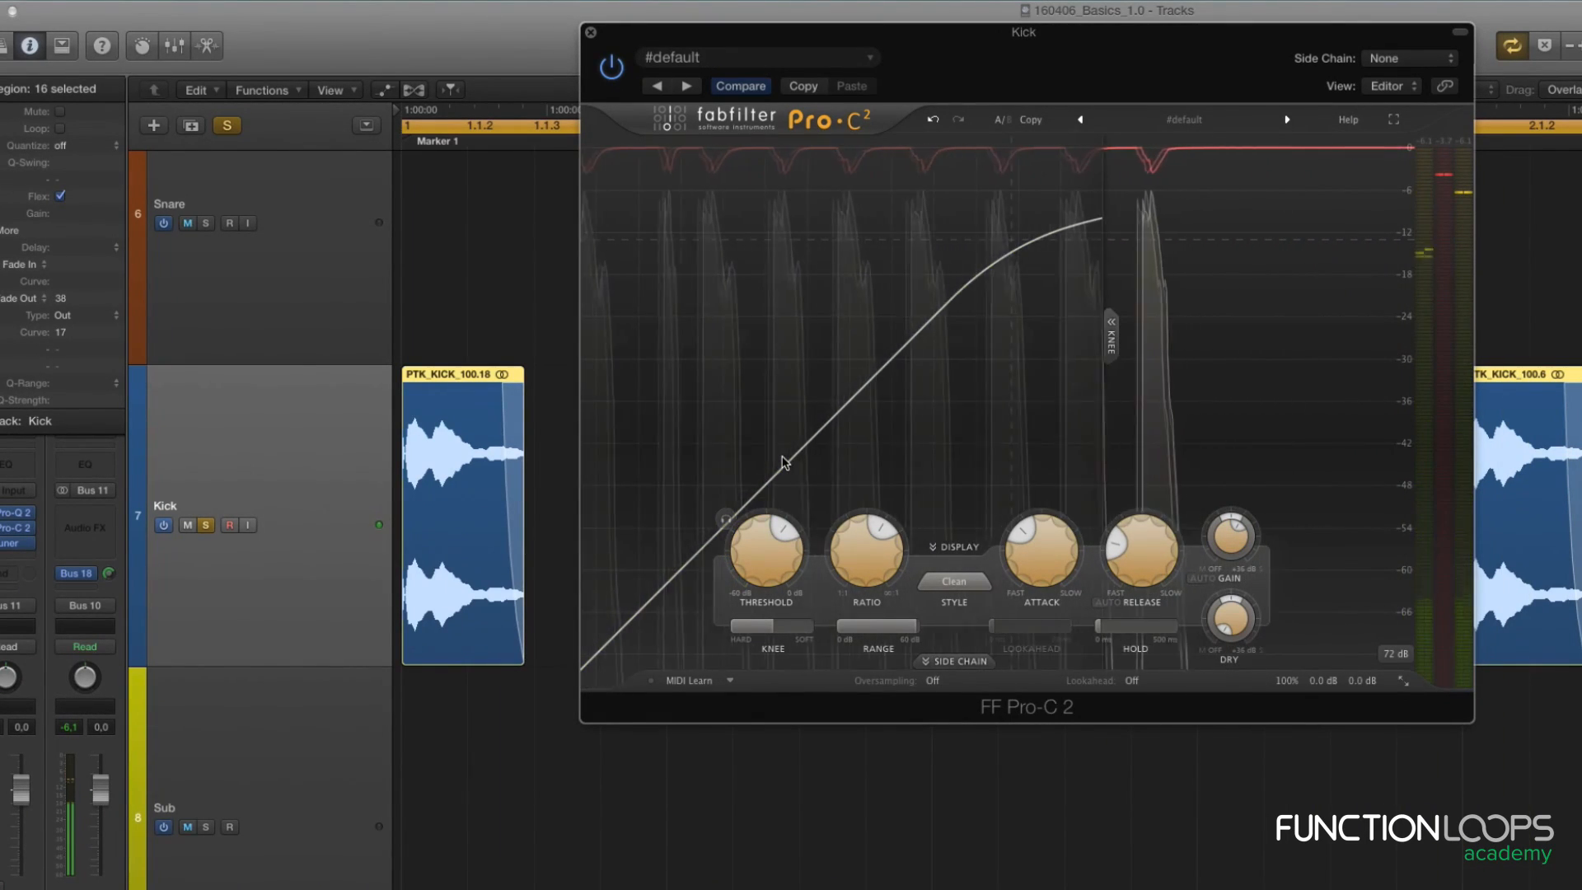
key("space")
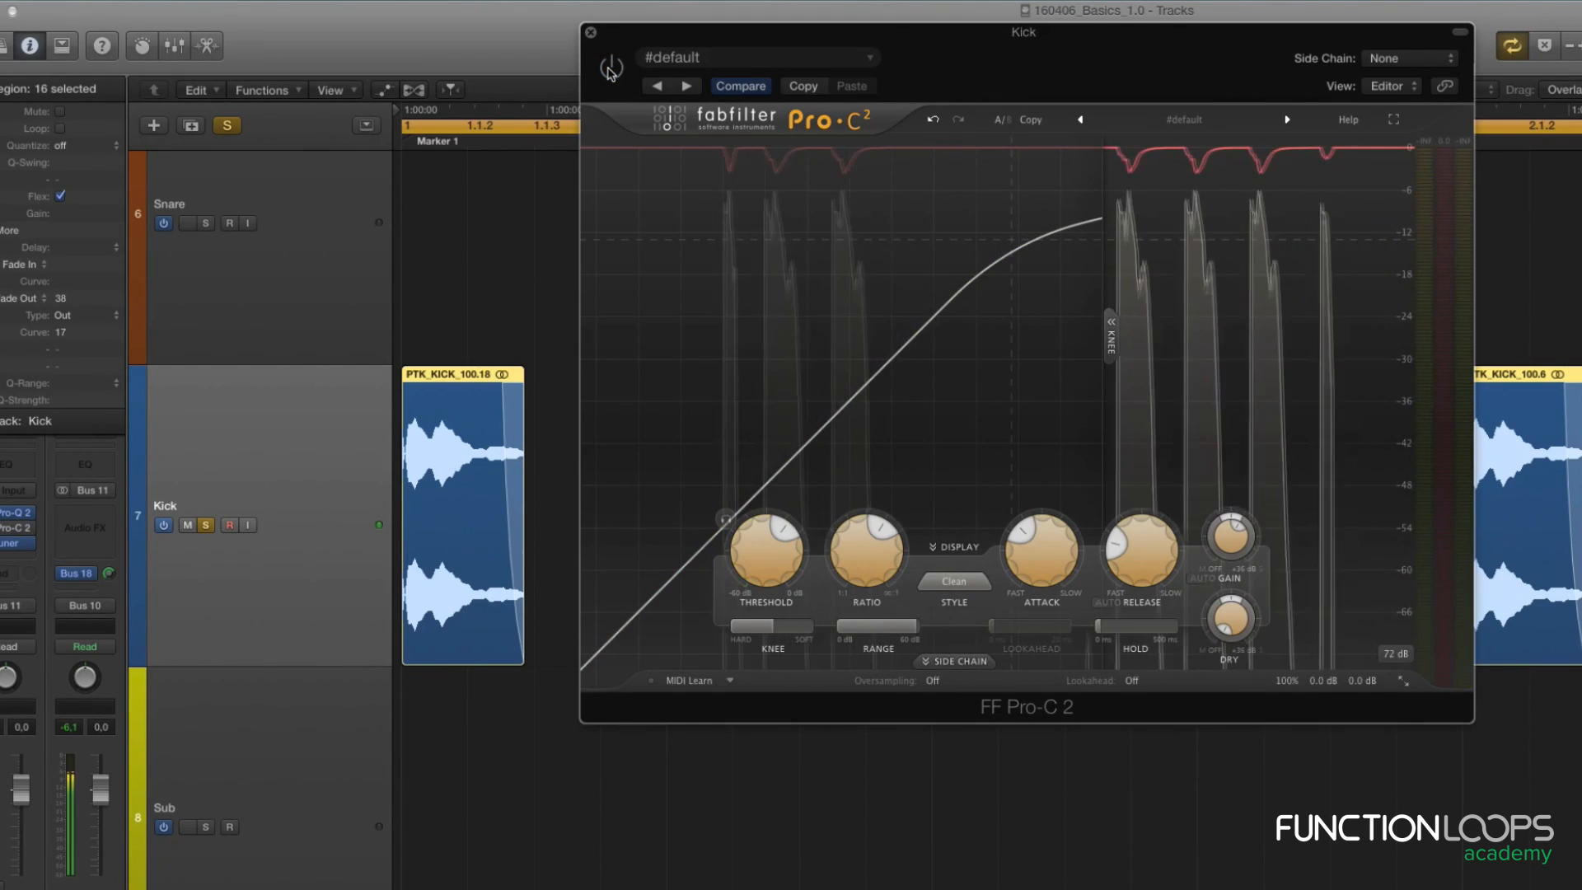
left_click(610, 72)
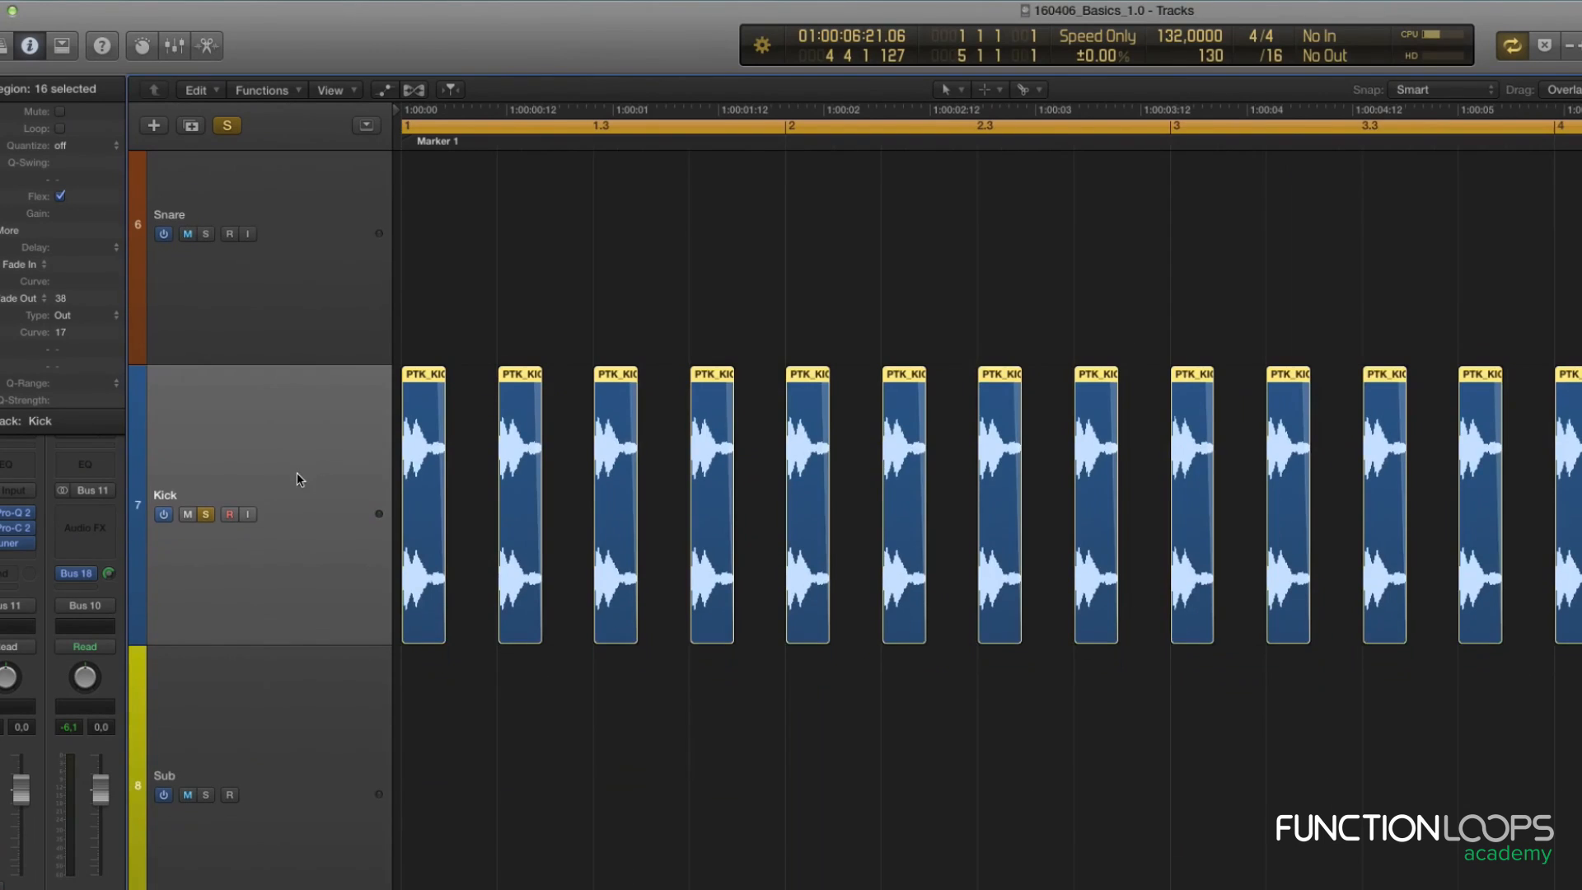
Open the file browser and browse the kick samples in the KICK_SHOTS_01 folder.
key("z")
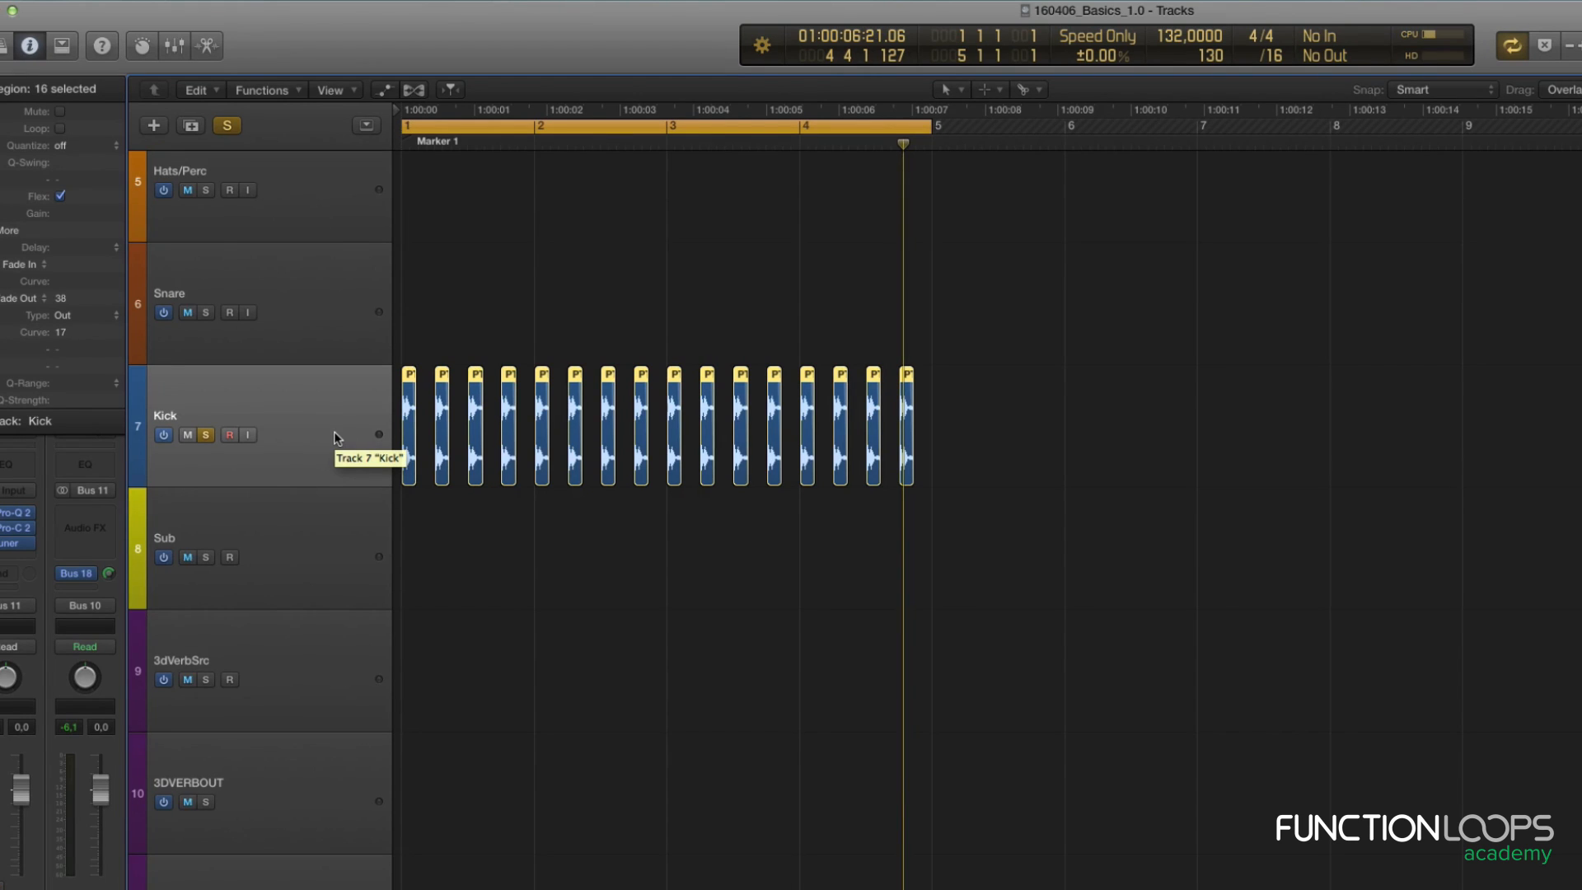
scroll(334, 438, "up", 1)
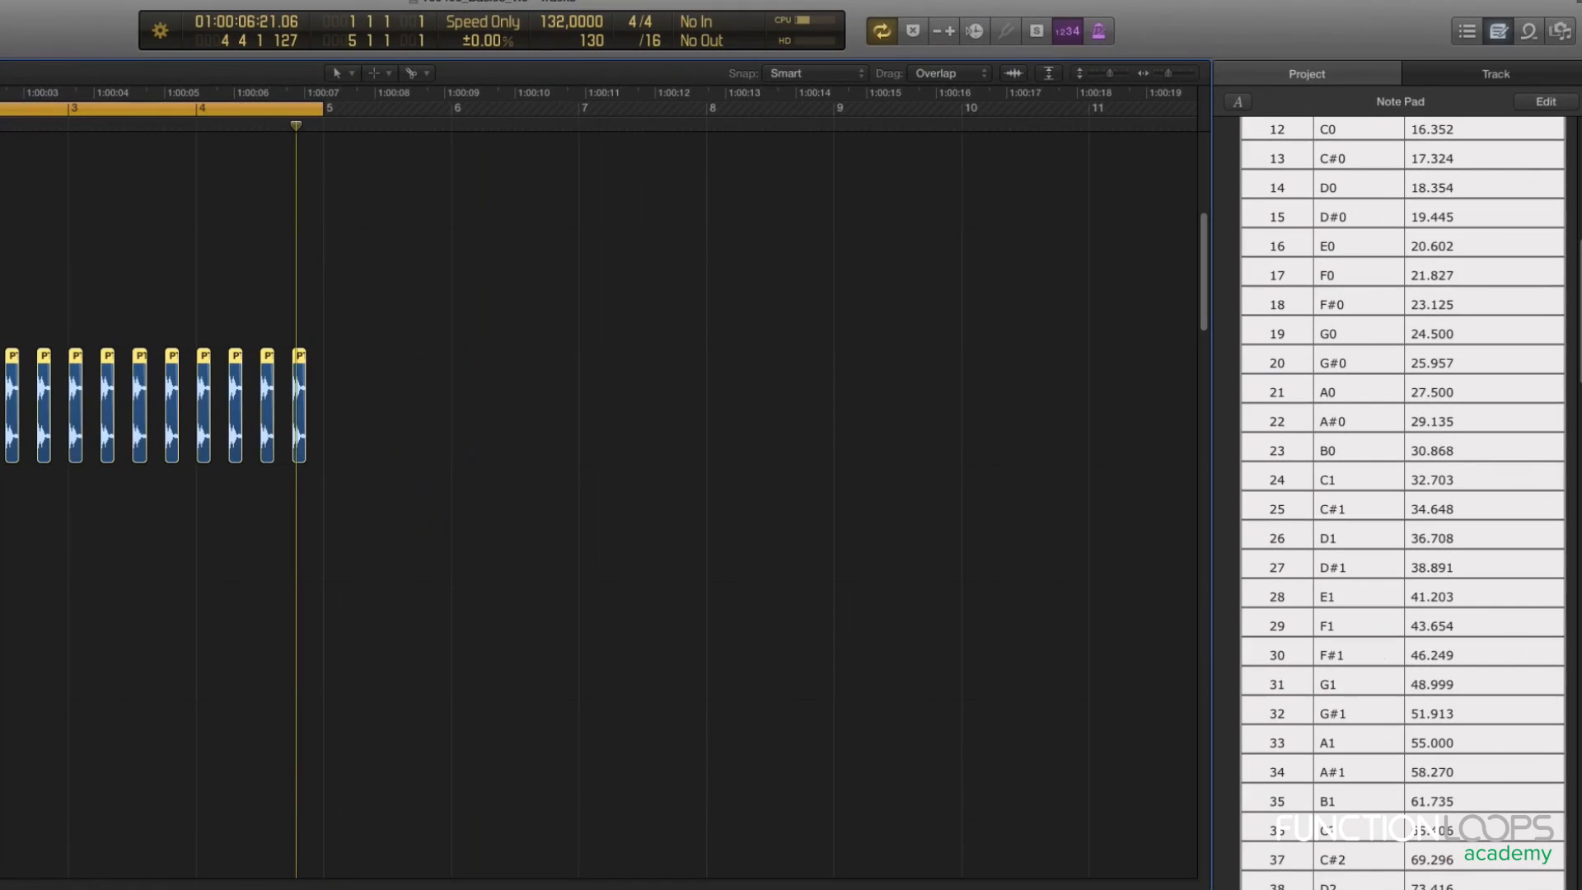
left_click(1560, 31)
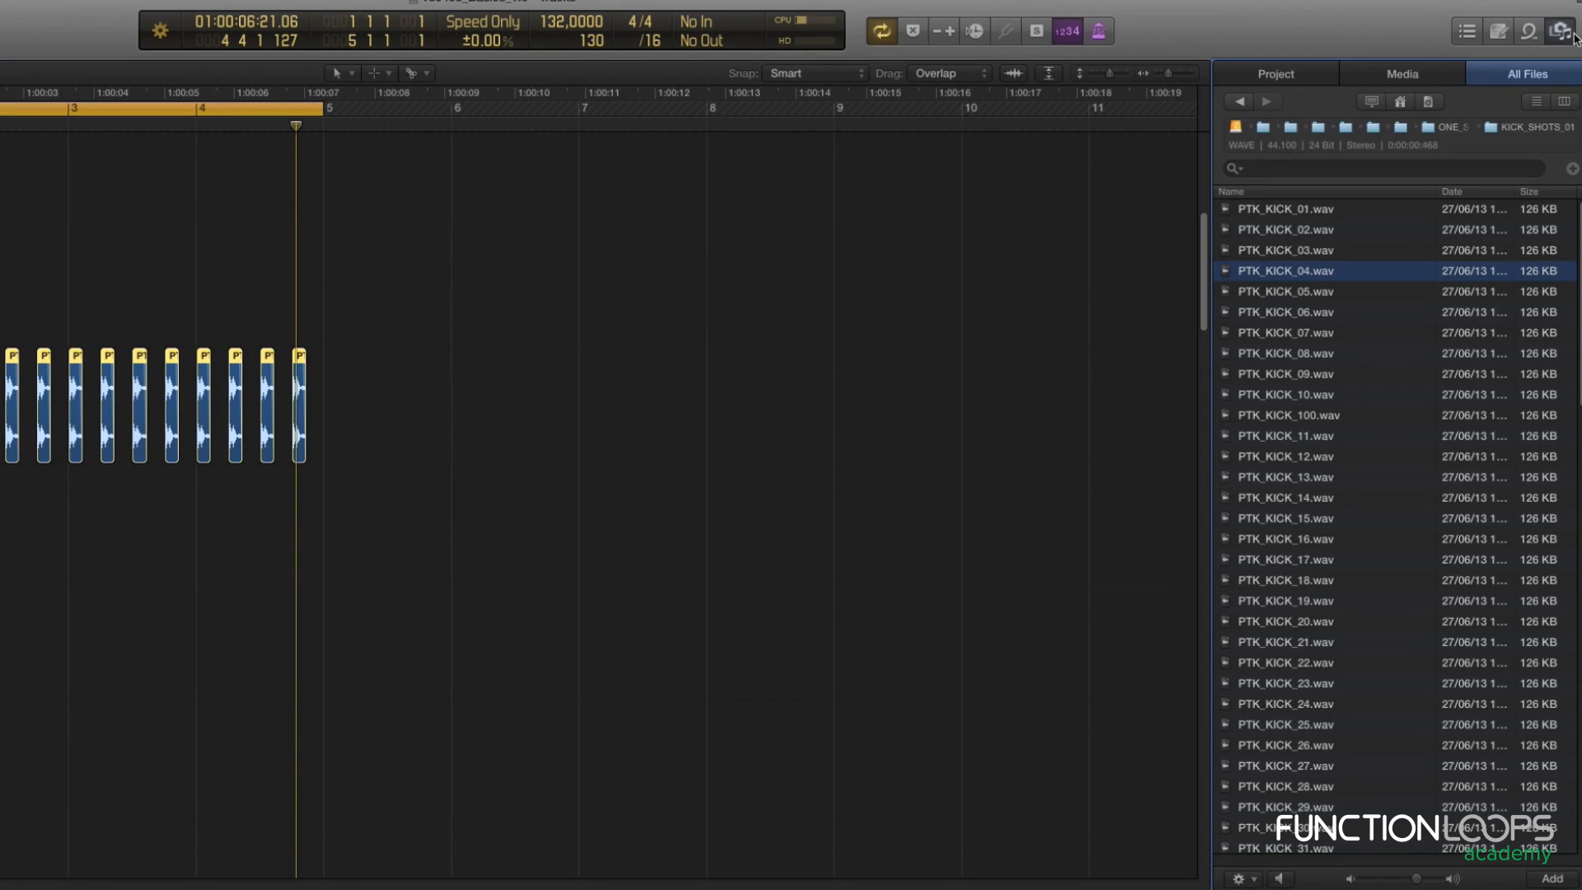
scroll(1363, 626, "down", 7)
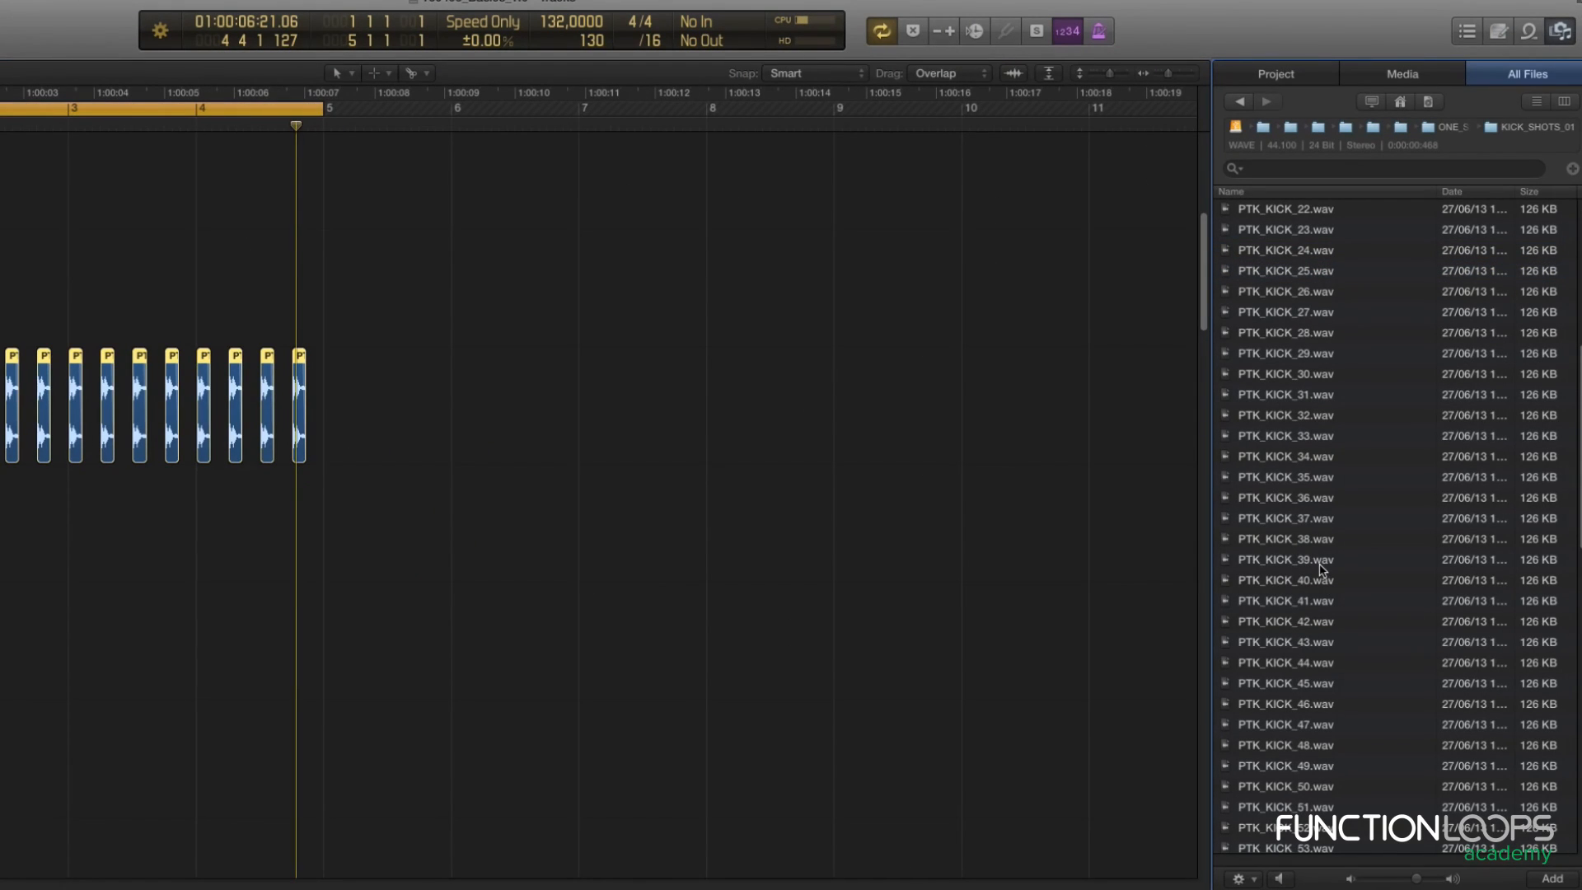
Audition the kick samples from PTK_KICK_39.wav through PTK_KICK_48.wav, going back to compare neighbouring ones.
left_click(1321, 564)
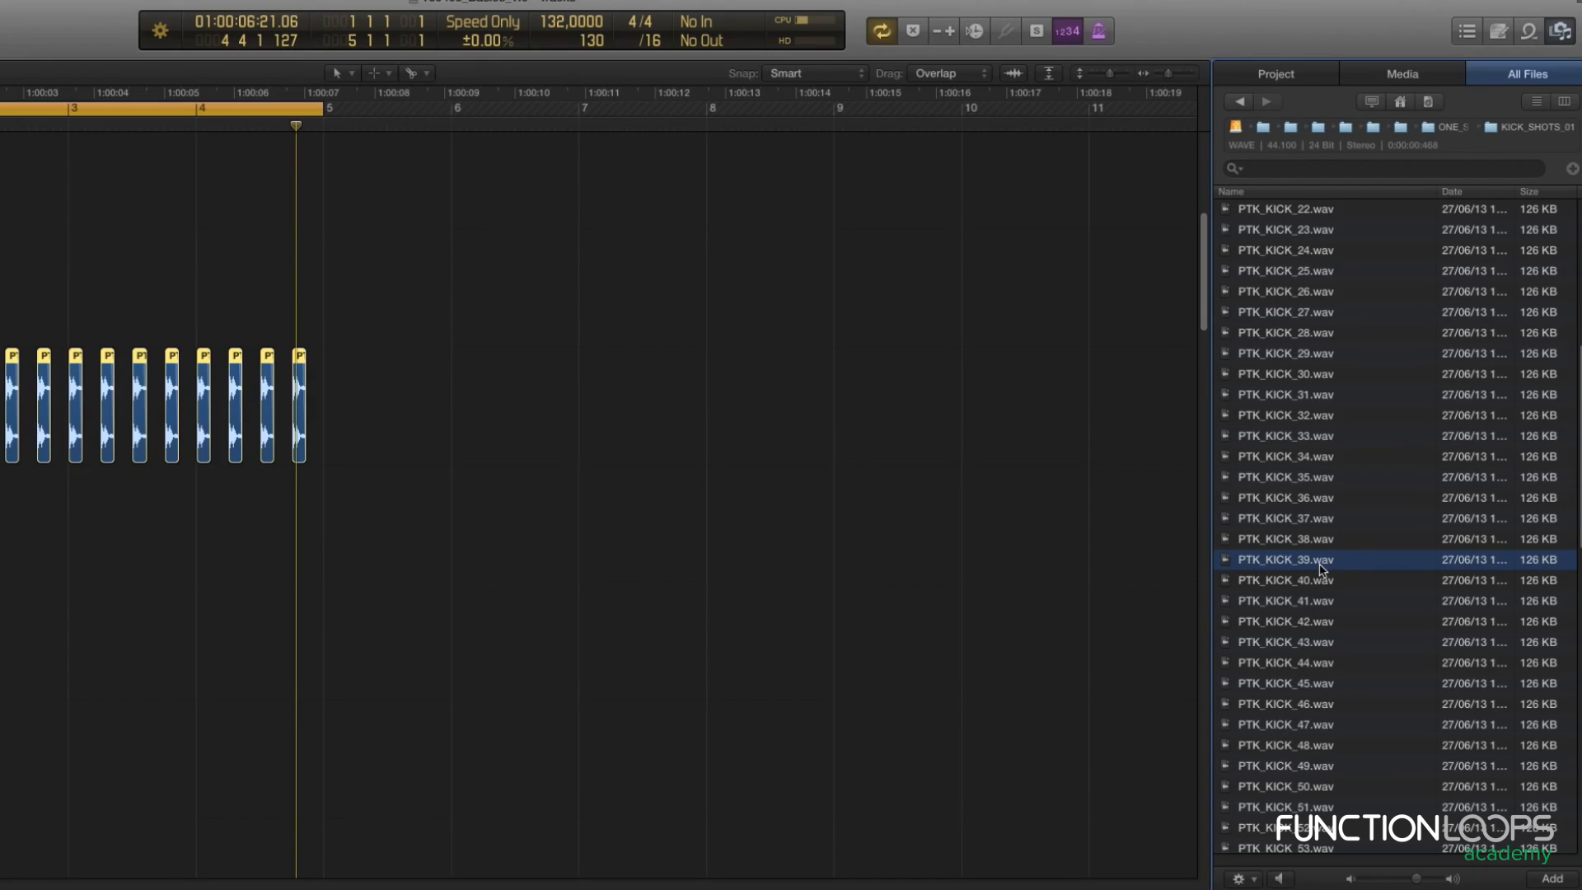
key("Down")
key("Down")
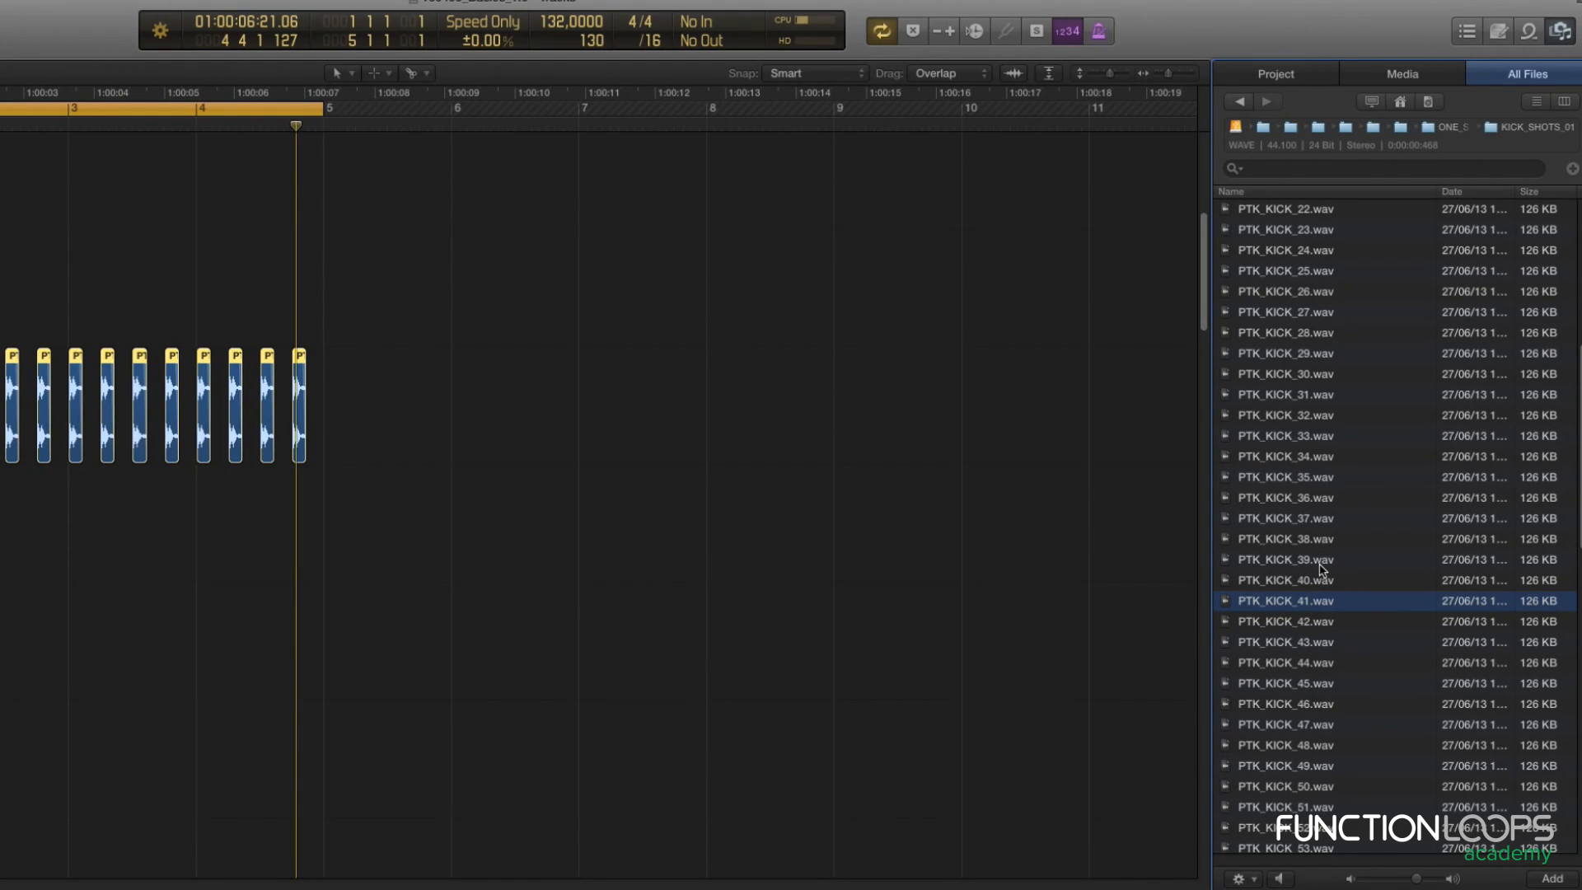
key("Down")
key("Down")
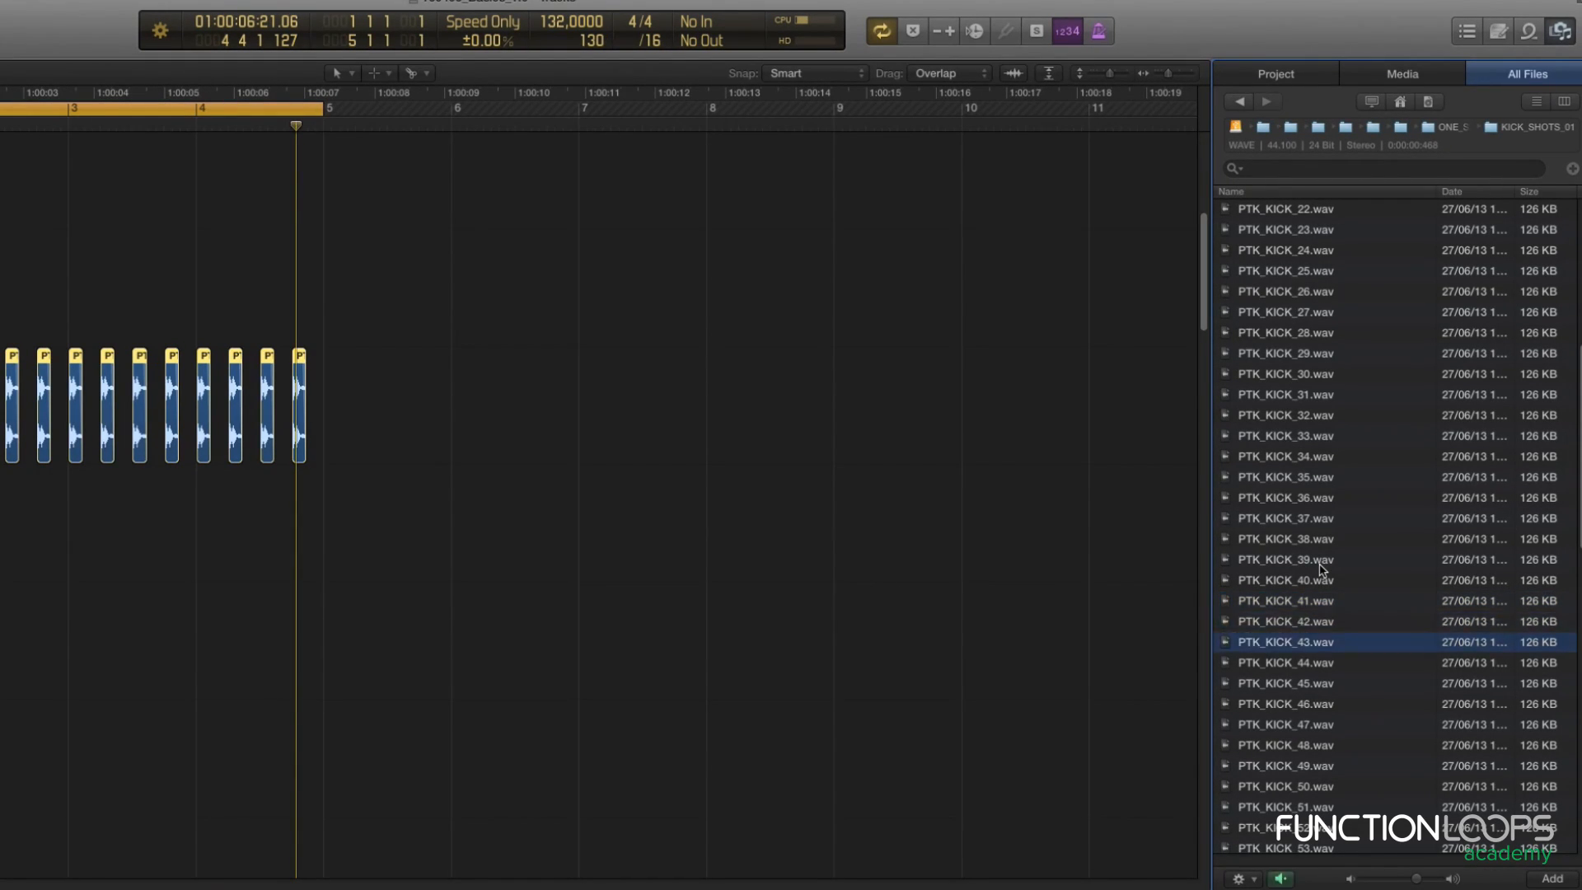
key("Down")
key("Down")
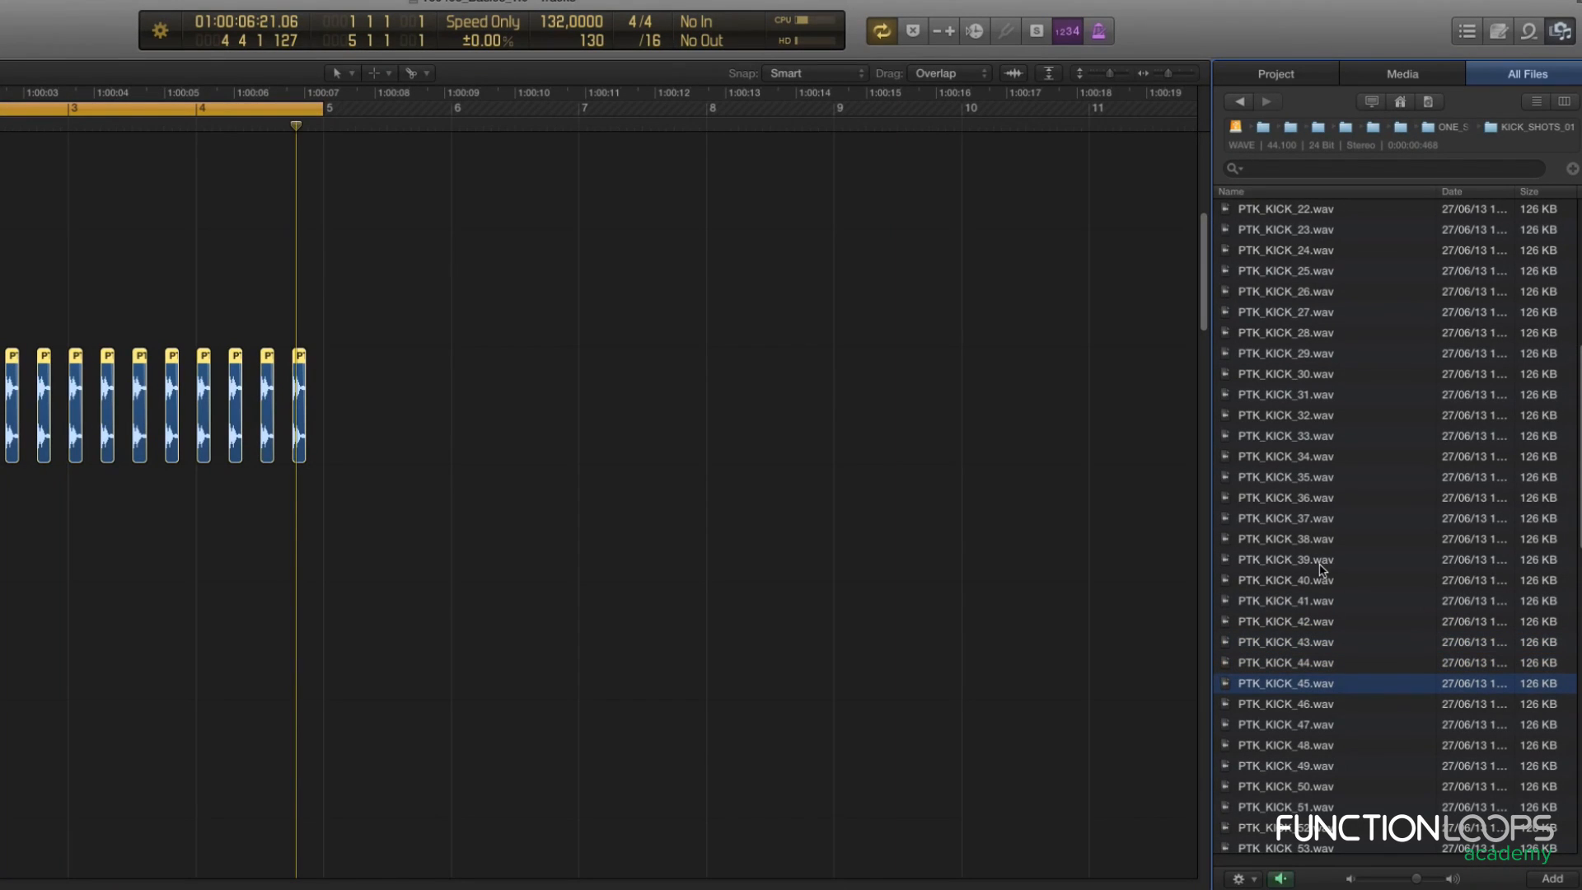
key("Down")
key("Up")
key("Down")
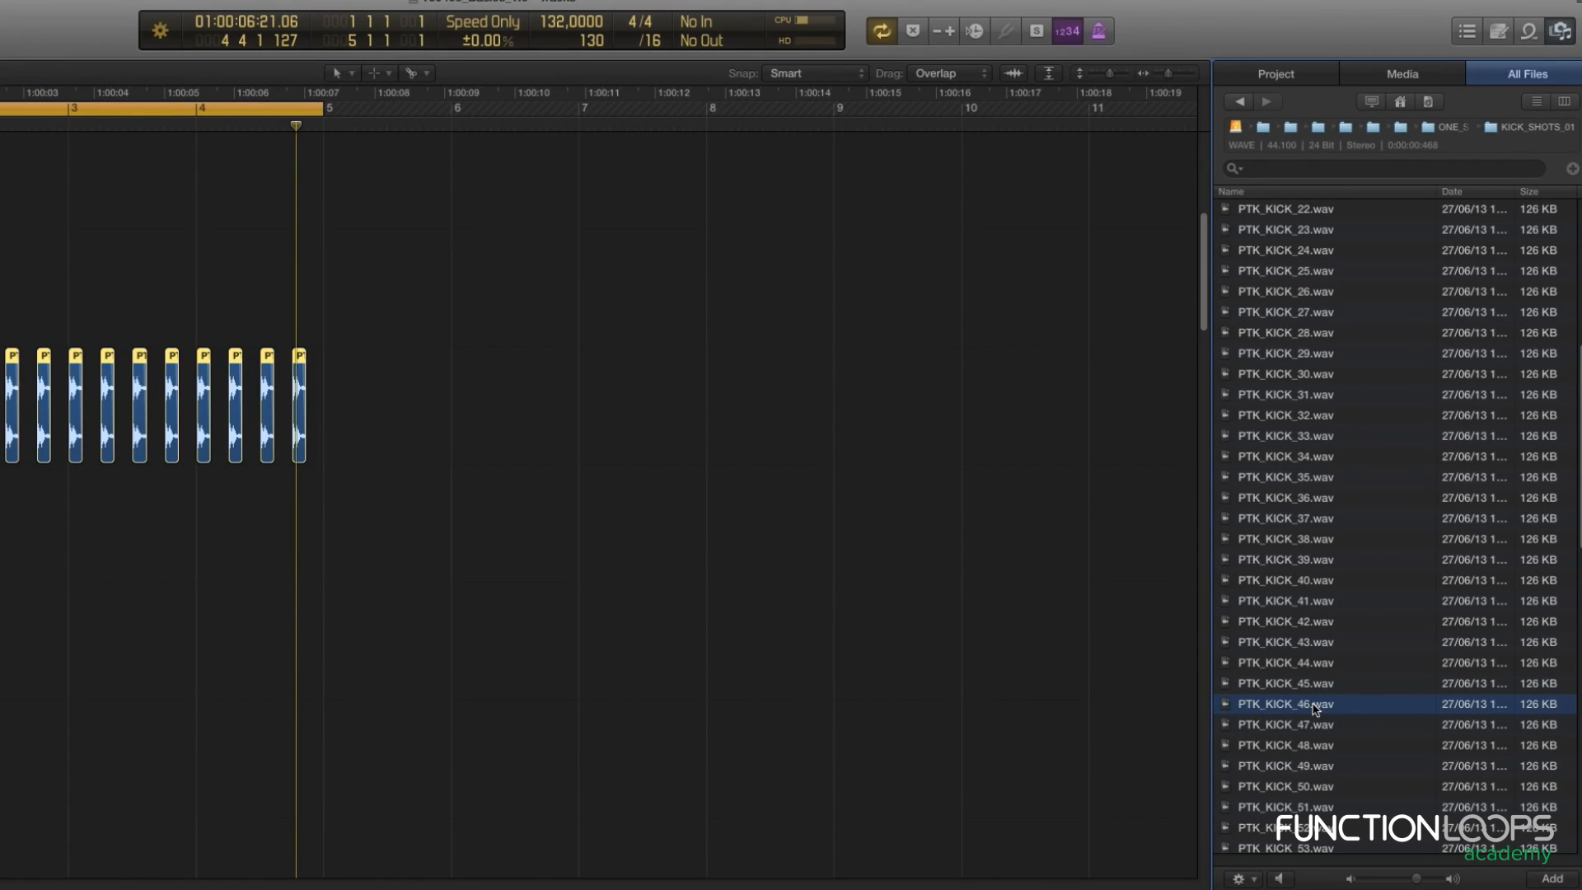
key("Down")
key("Up")
key("Down")
key("Down")
key("Down")
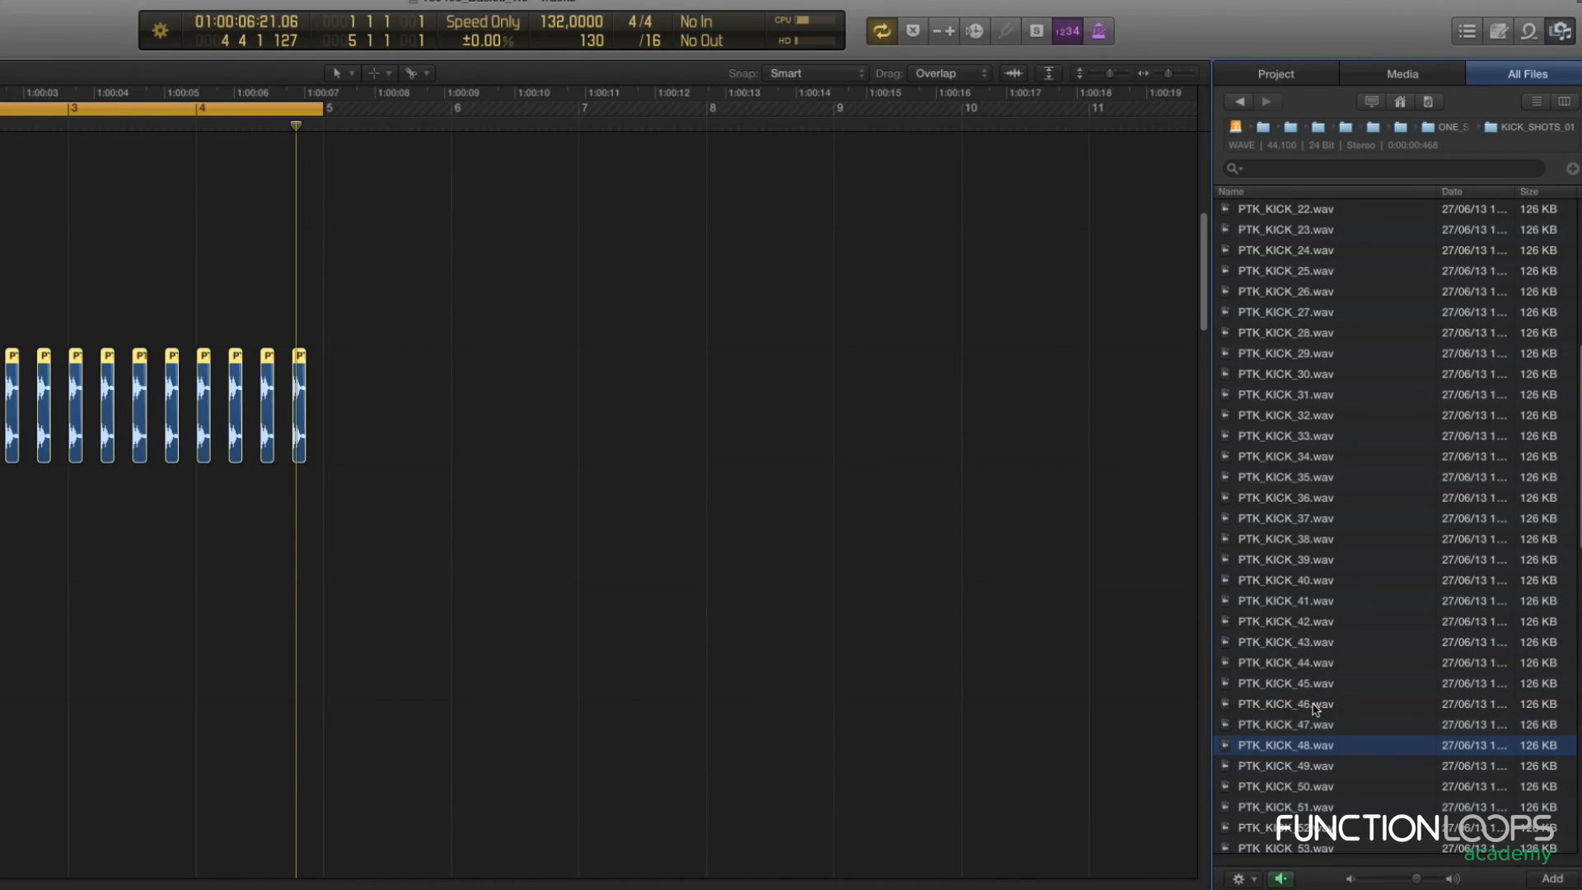